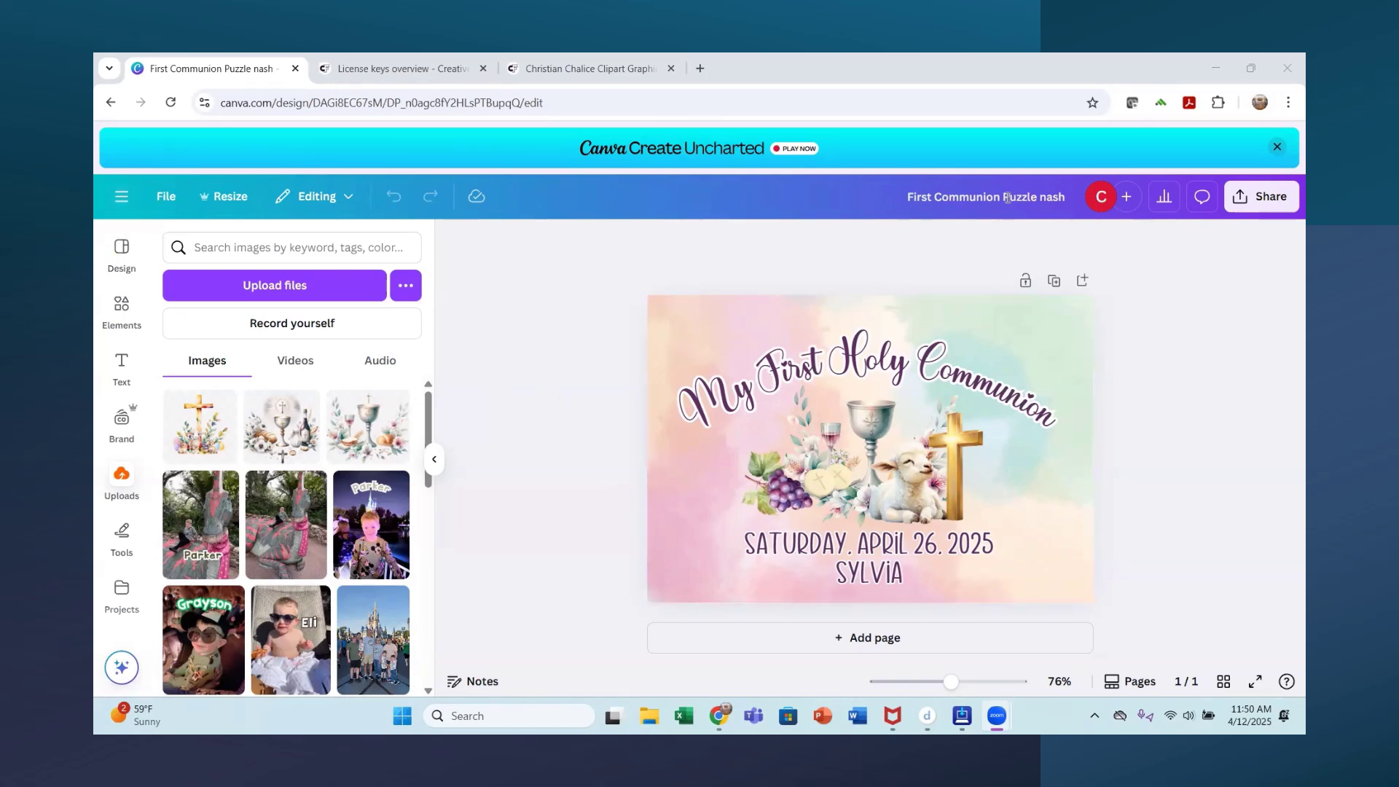
Leave the First Communion Puzzle editor through the main menu and return to Canva's home page
click(122, 197)
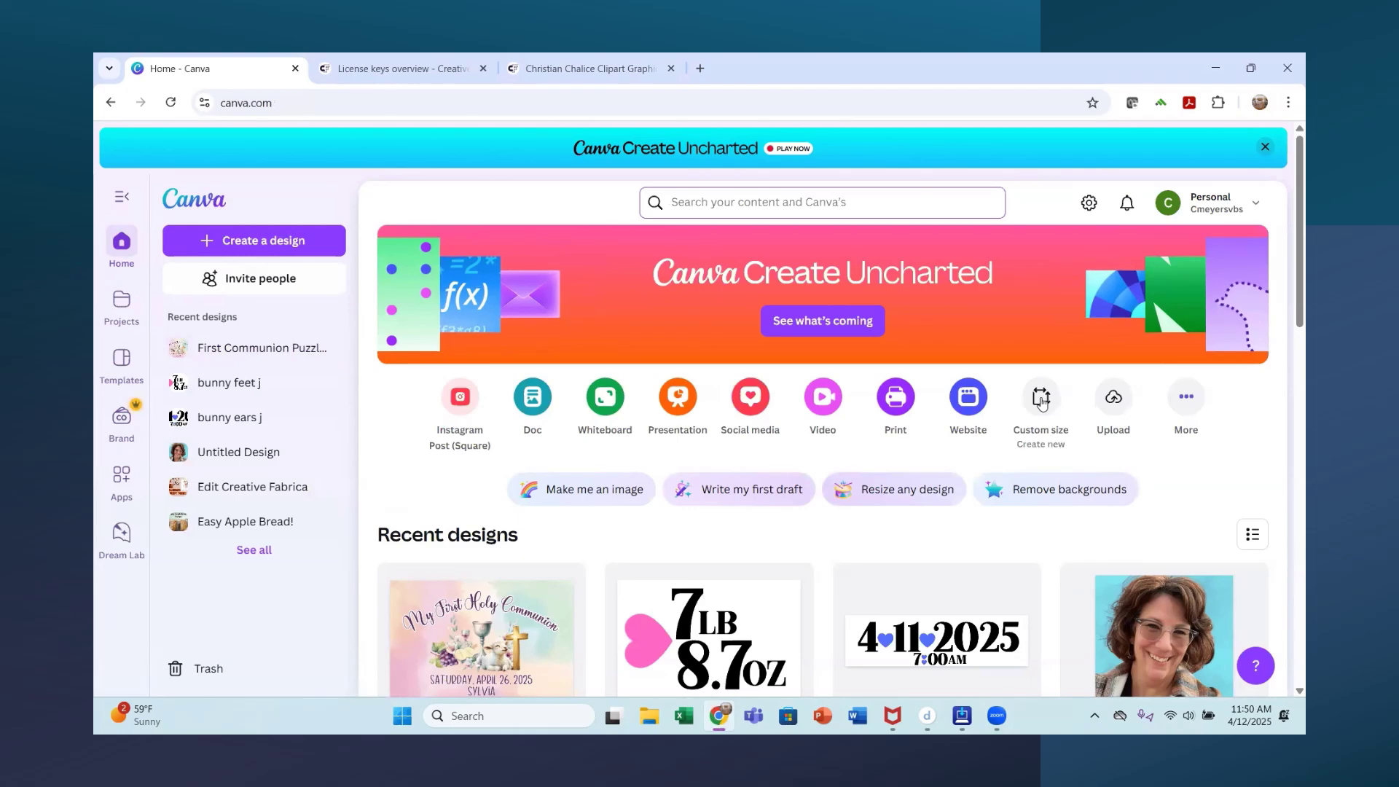
Create a blank 5.5 × 7.75 in portrait design from a custom size in inches
click(1042, 399)
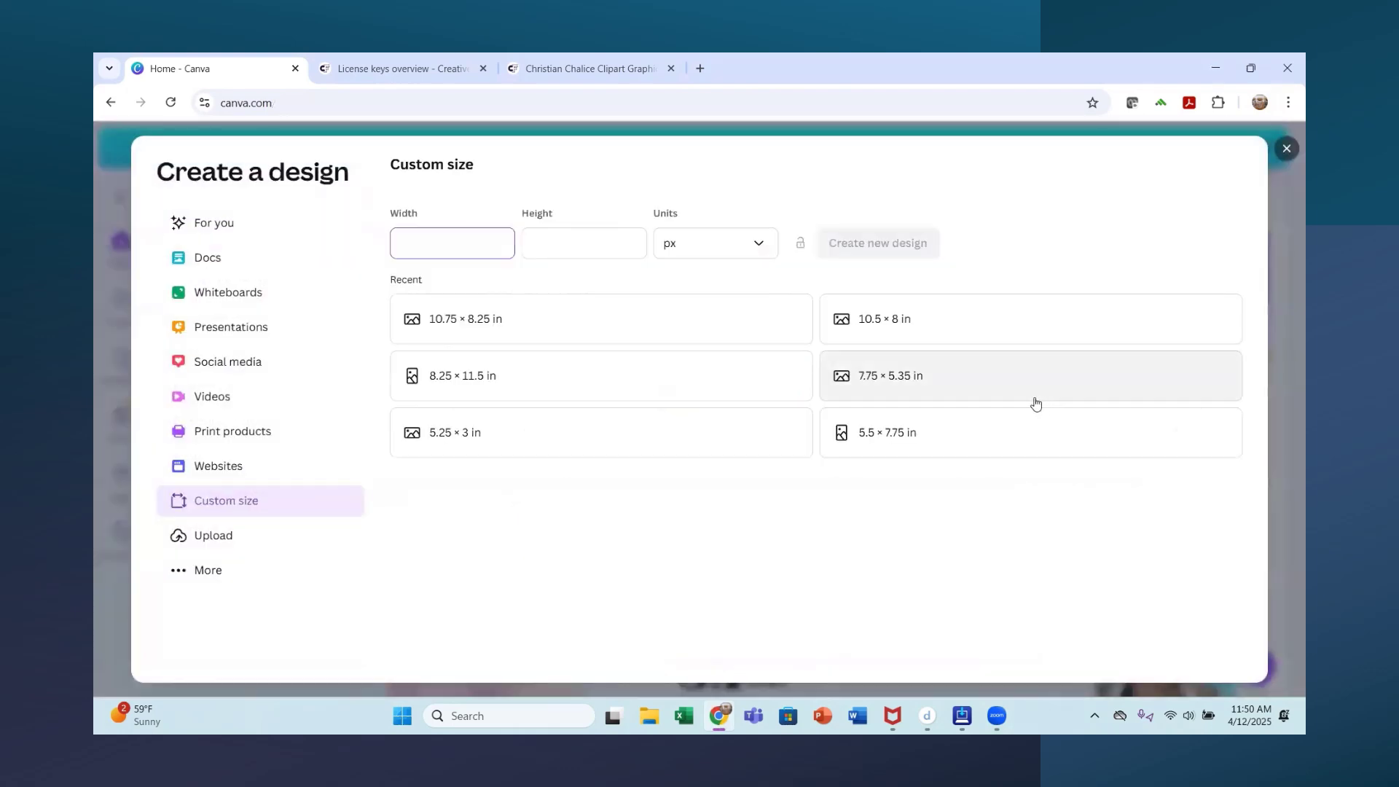
click(757, 245)
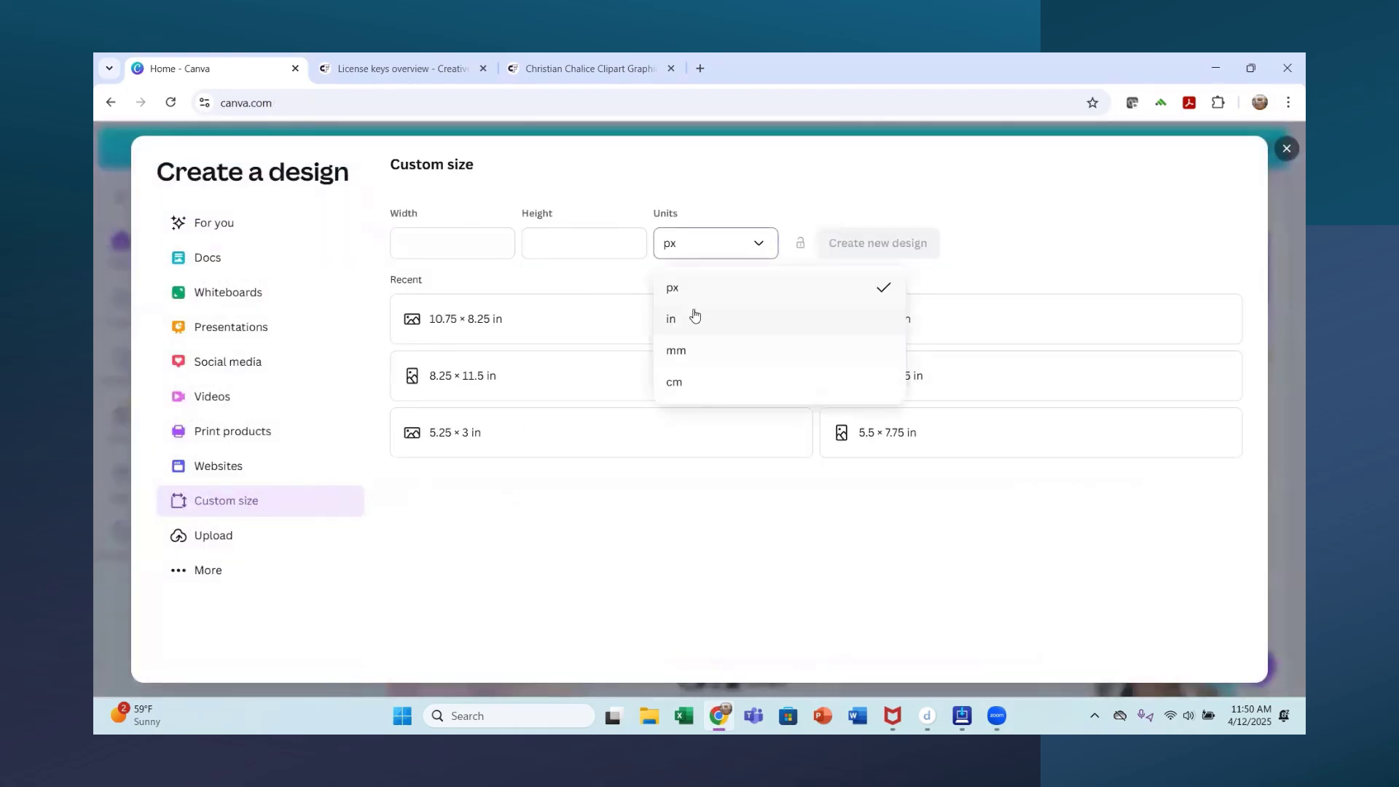
click(706, 315)
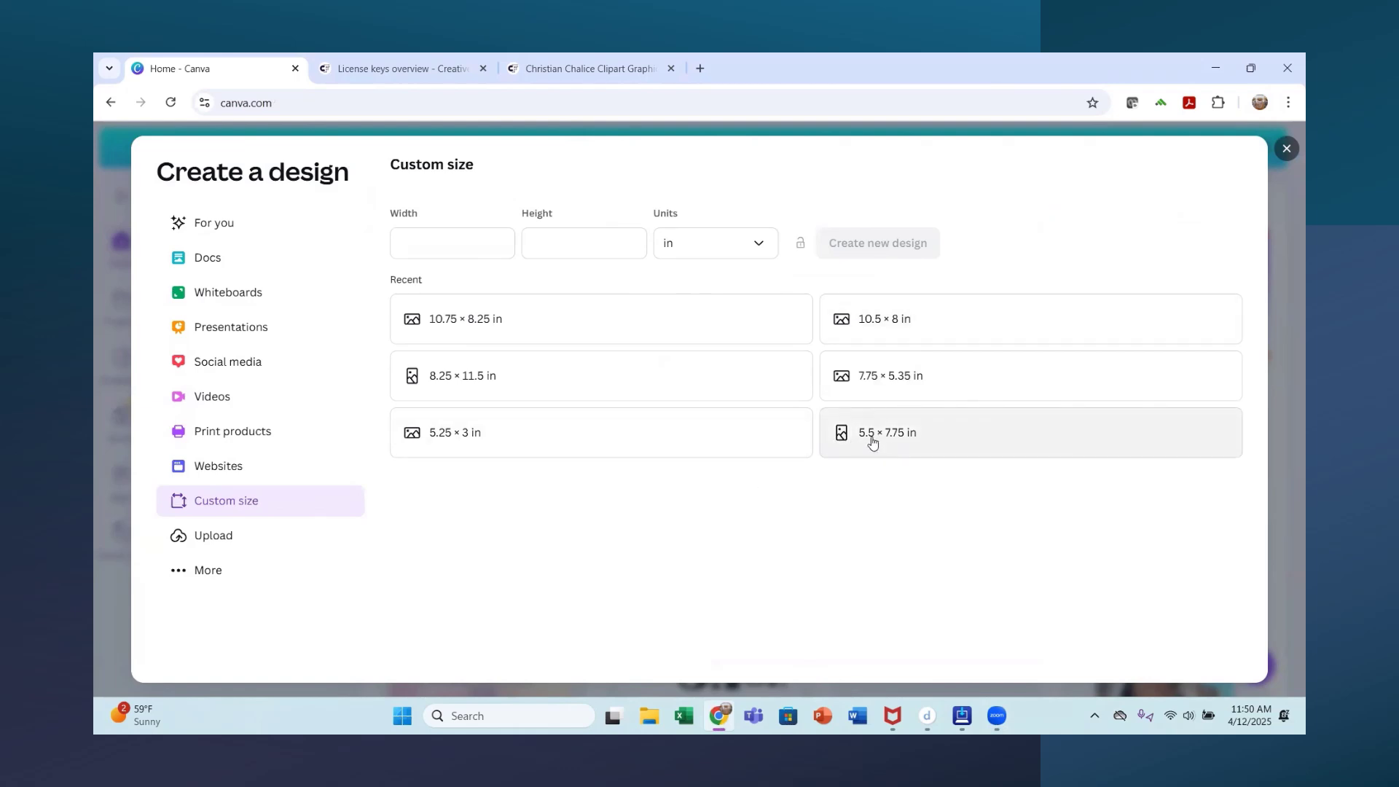
click(922, 442)
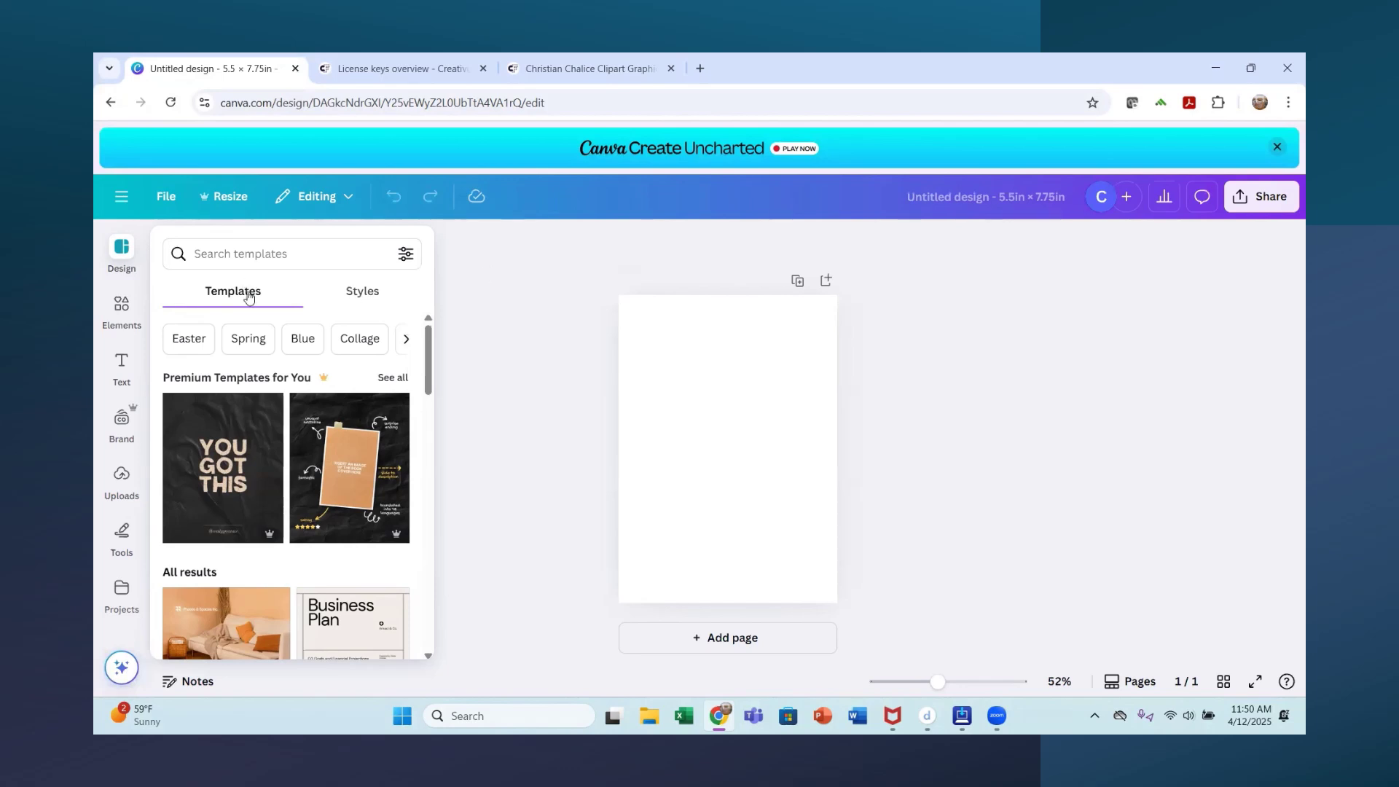
Go back home and create a custom design with width 7.75 in and height 5.5 in
click(122, 196)
click(122, 242)
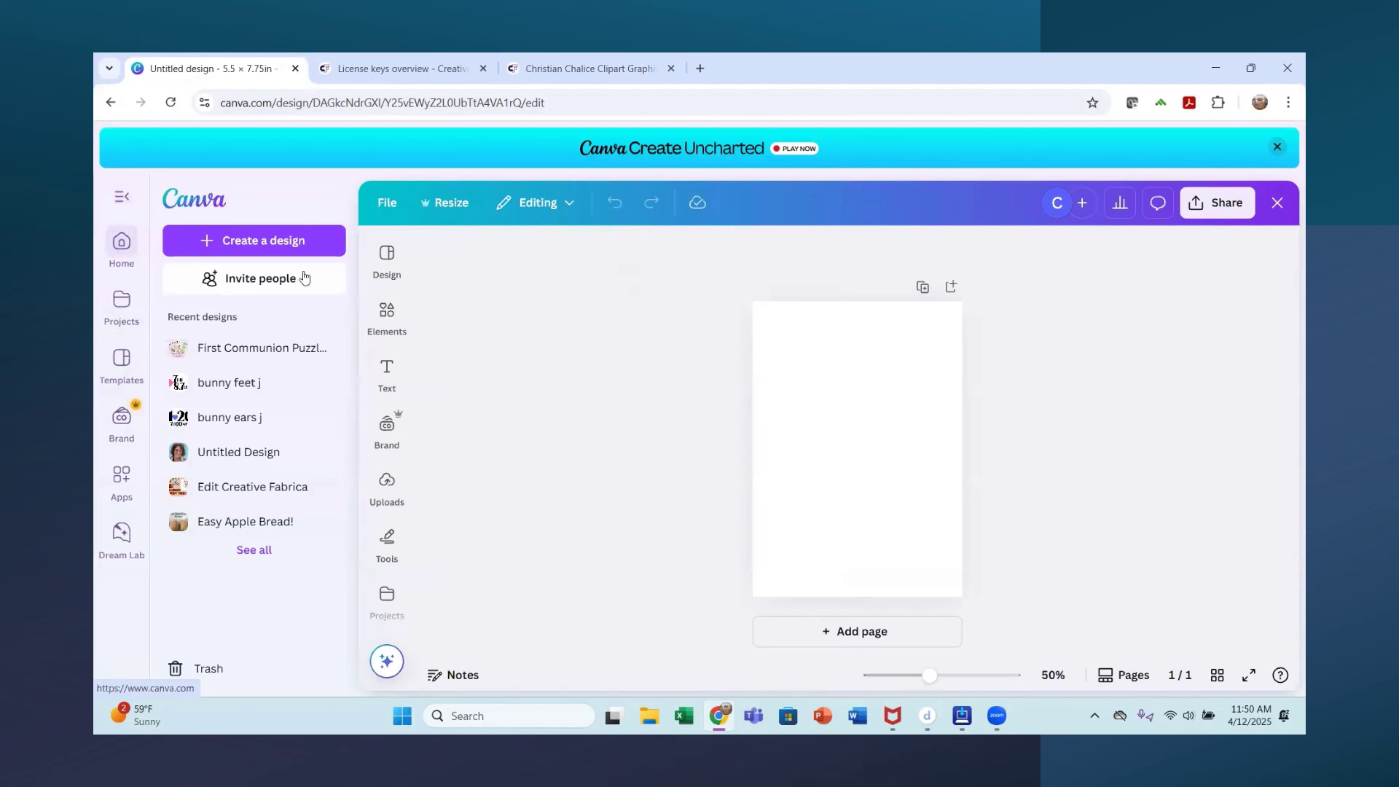
click(1041, 397)
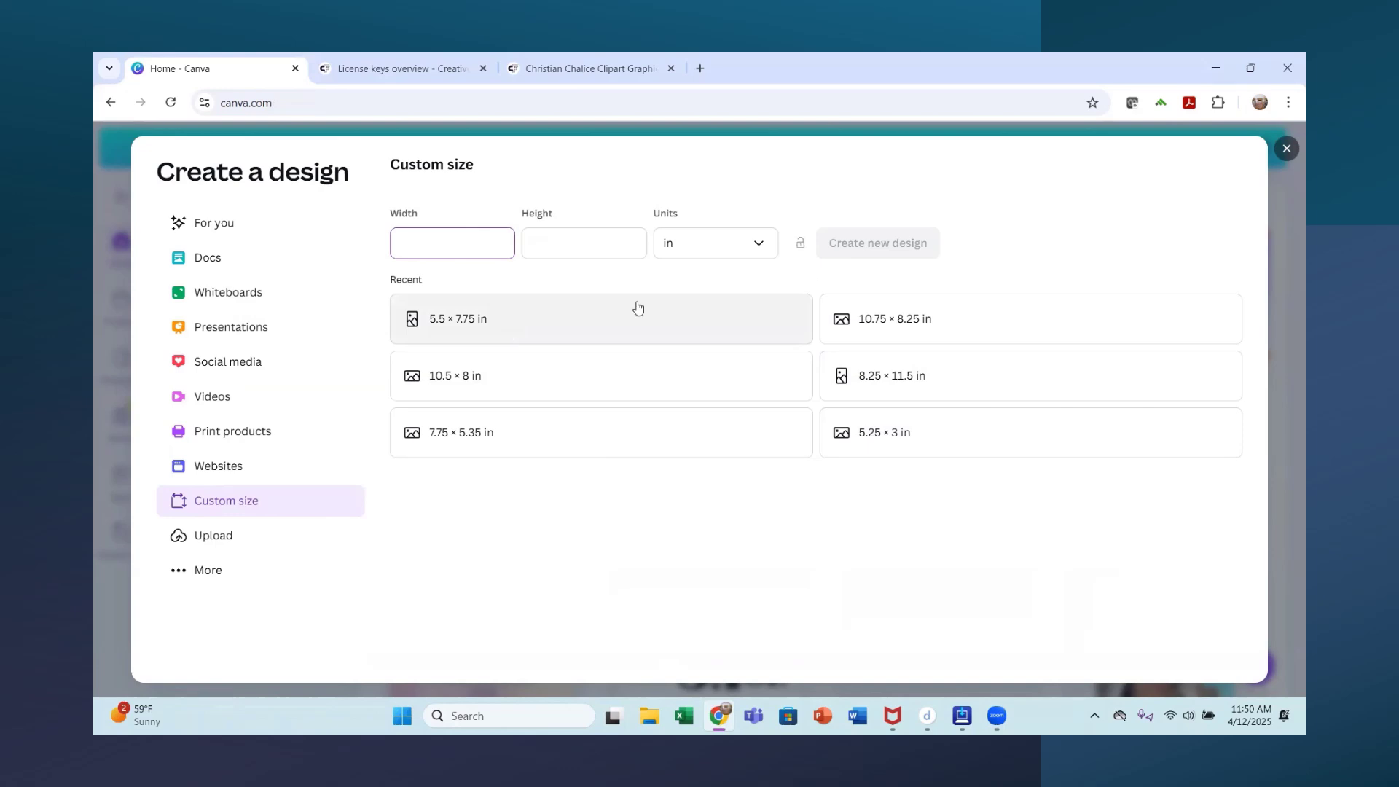
click(610, 240)
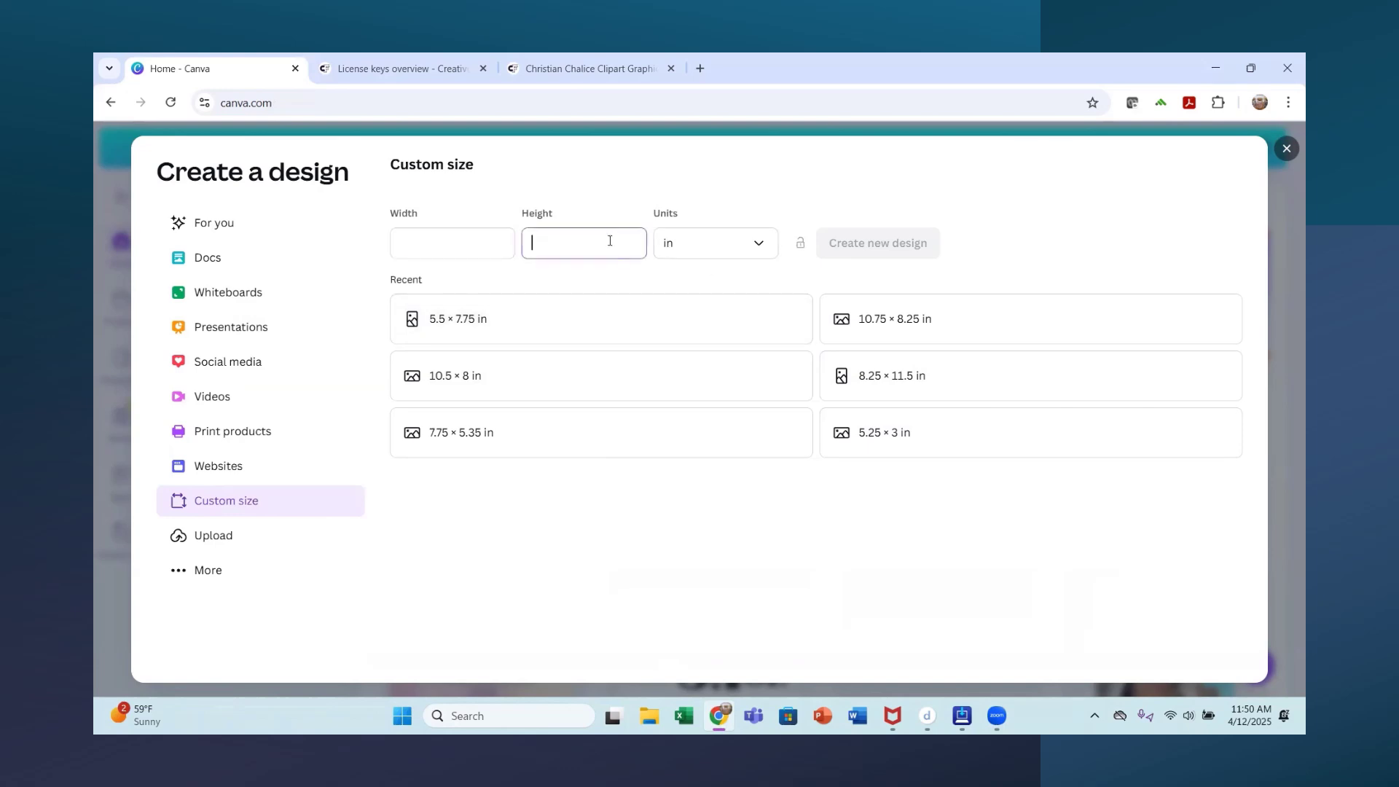
text(5.5)
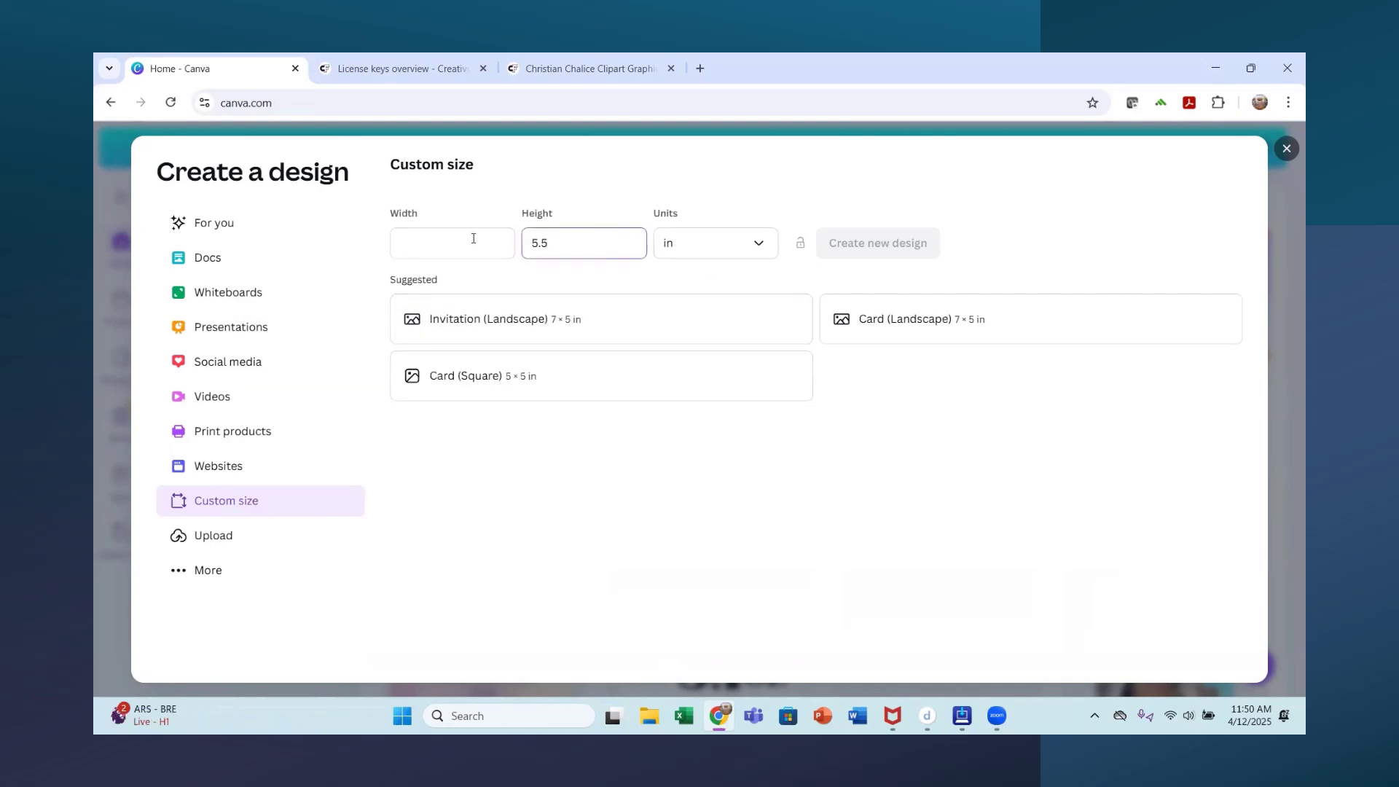
click(466, 238)
text(7.75)
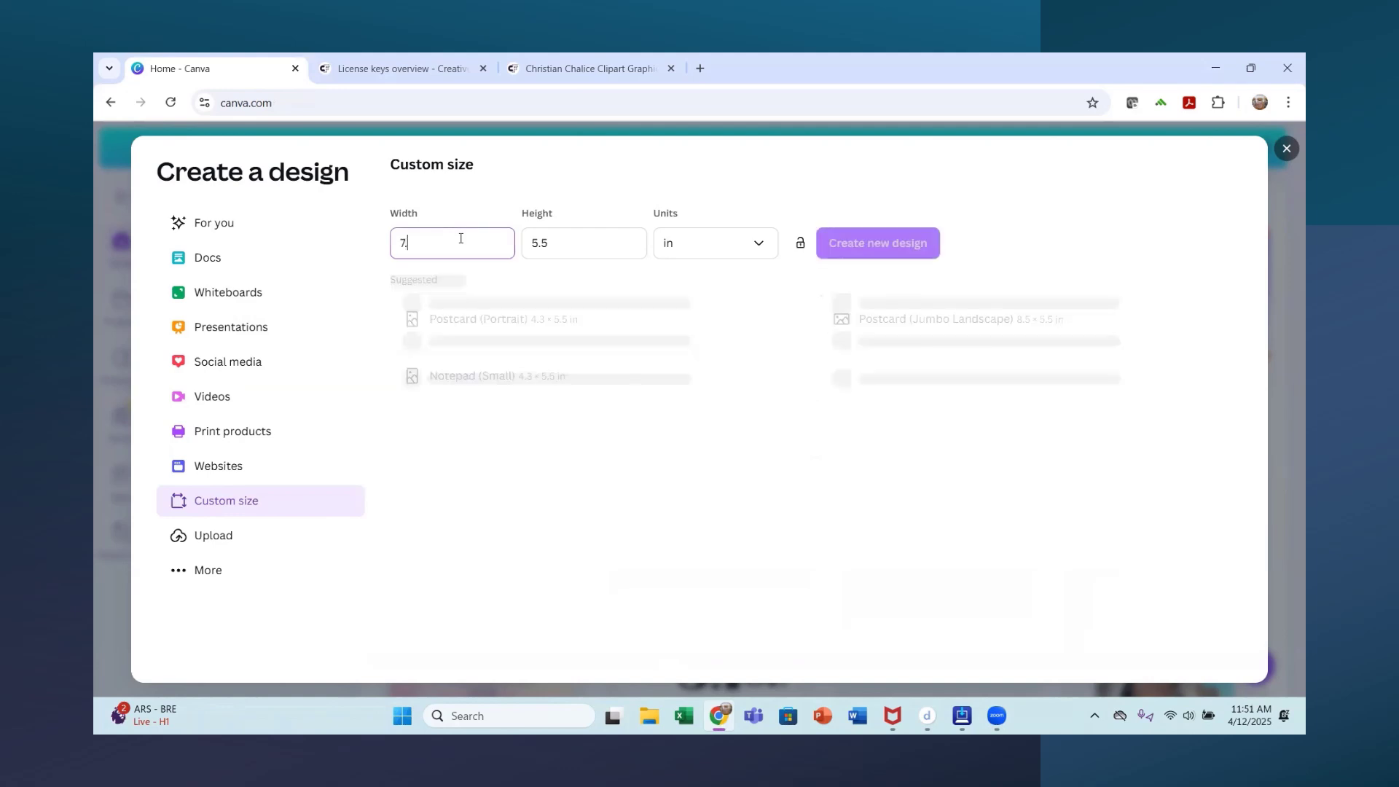
click(851, 237)
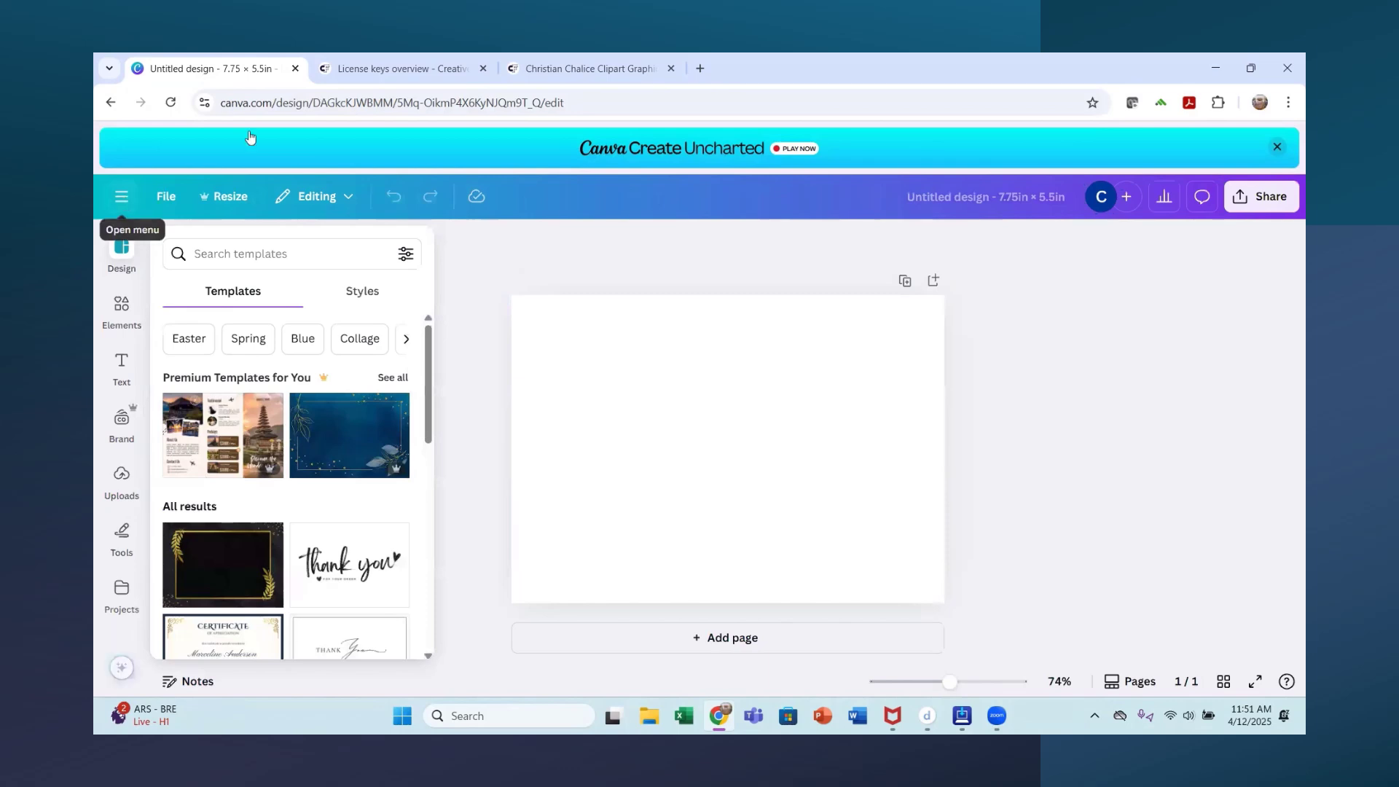
Review the Christian Chalice Clipart page and the Creative Fabrica downloads list
click(597, 70)
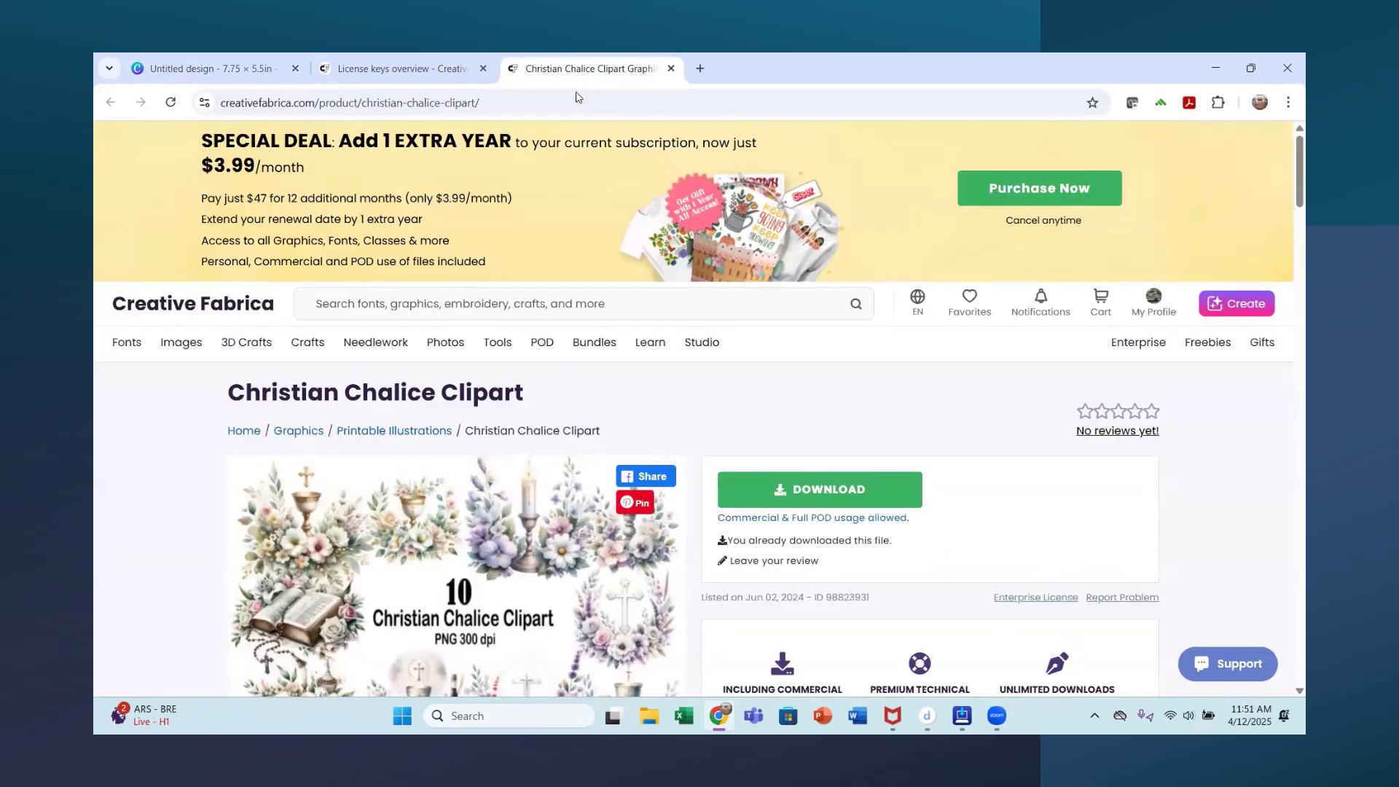
scroll(405, 359, down, 3)
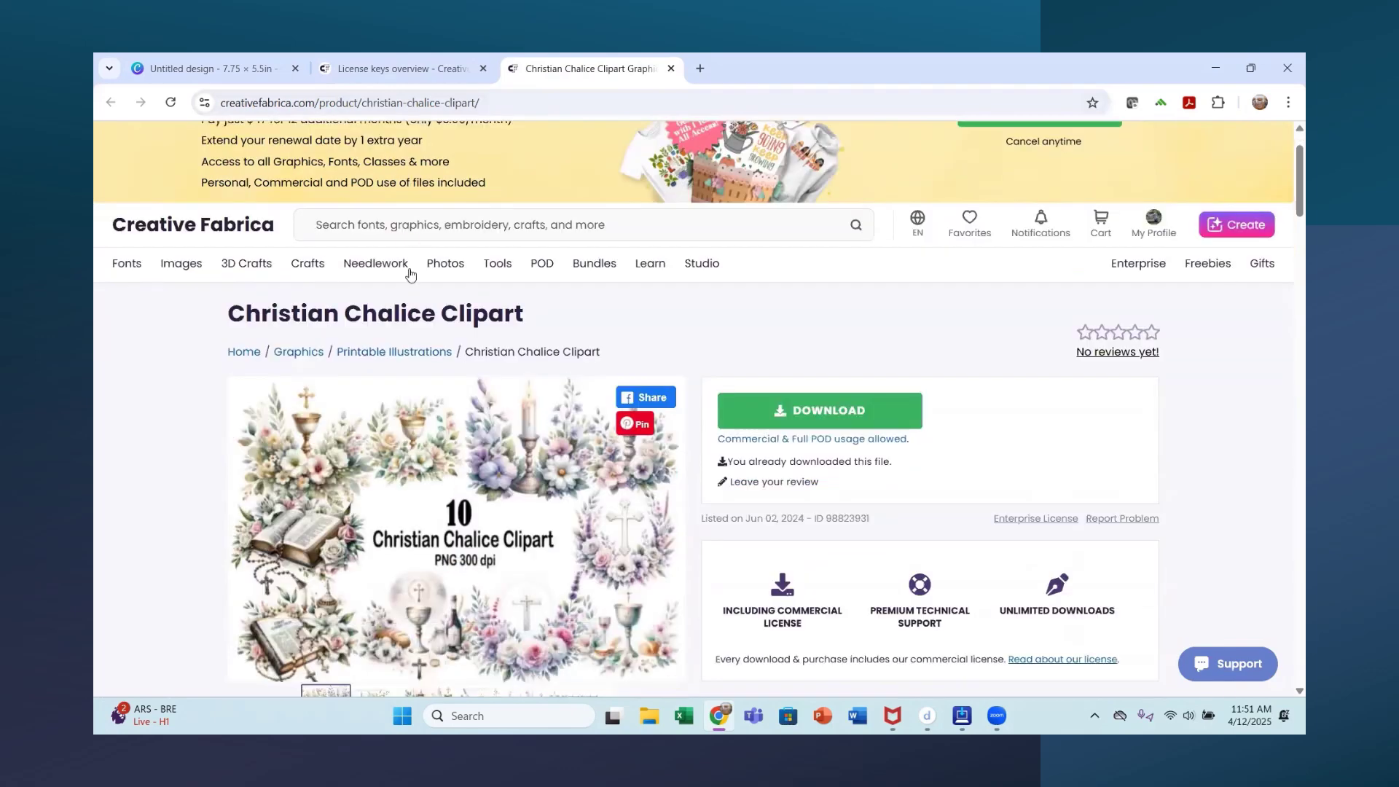
scroll(500, 386, up, 1)
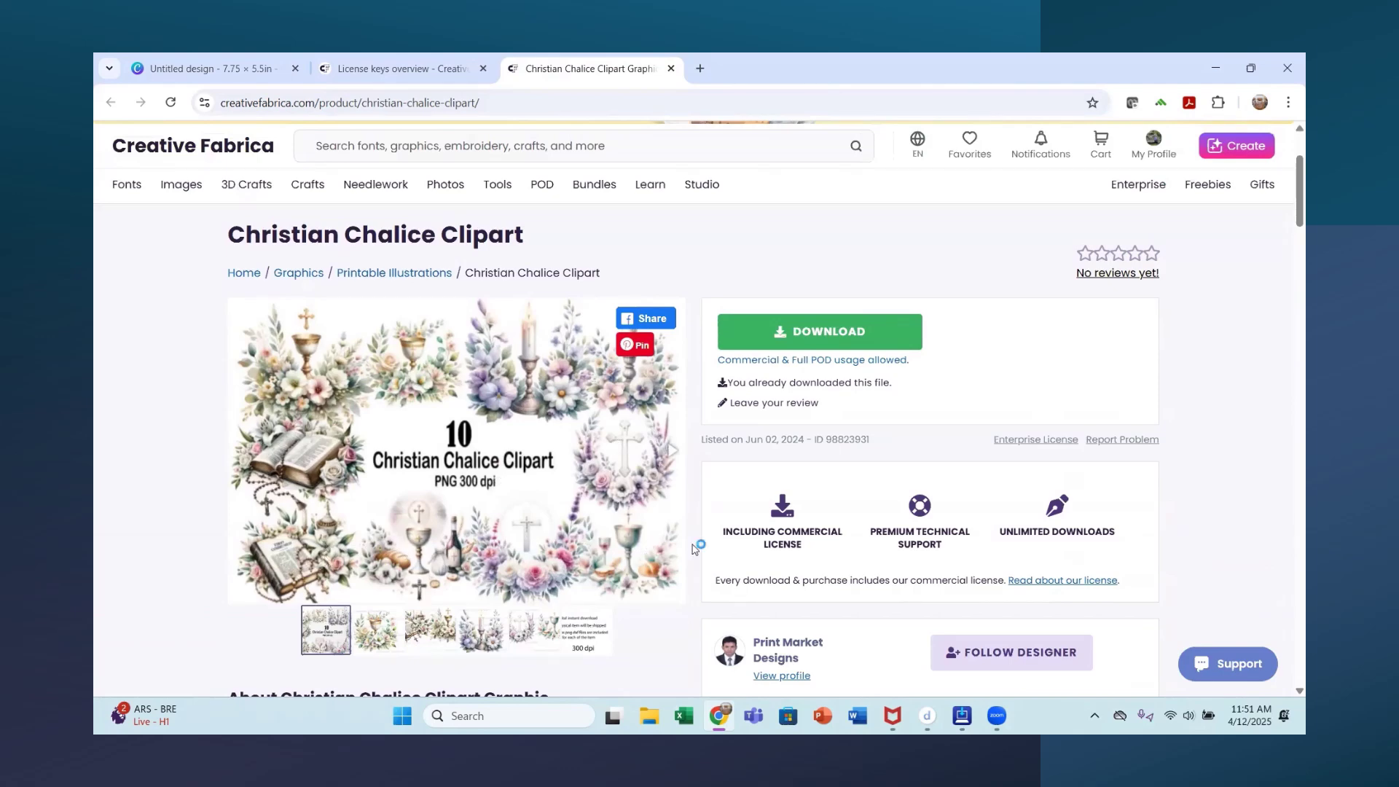
click(402, 69)
scroll(575, 433, down, 3)
scroll(554, 441, up, 2)
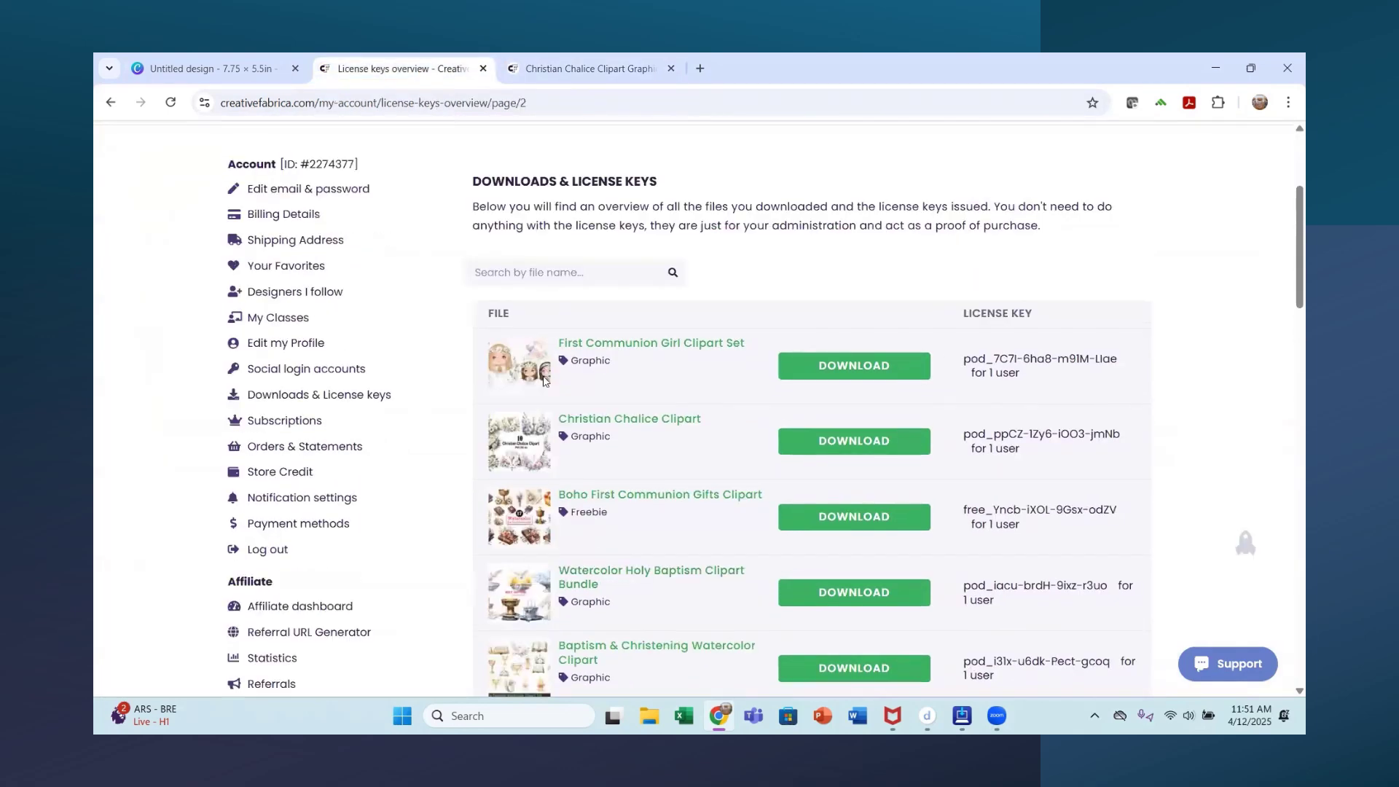
scroll(527, 452, down, 2)
scroll(528, 451, up, 5)
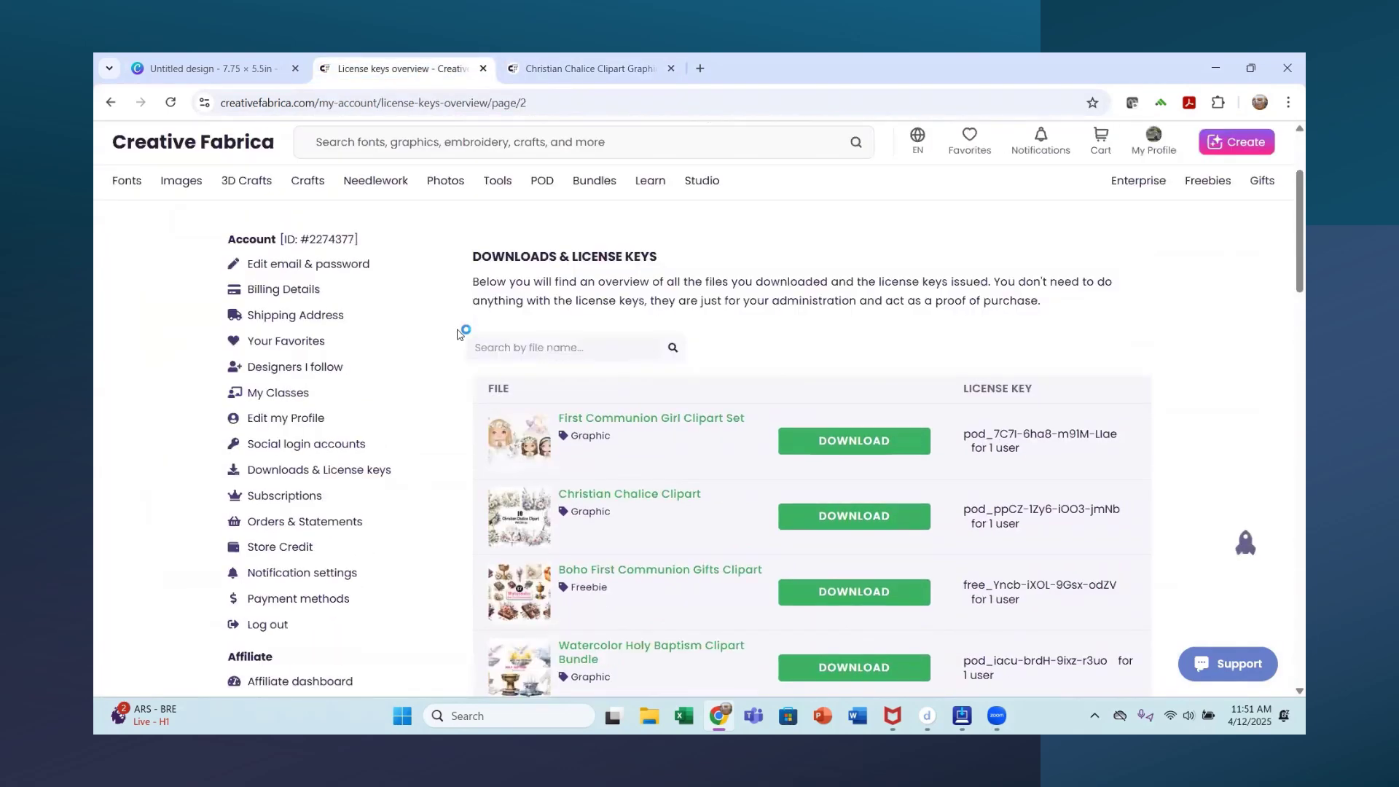
Return to Canva's home page and reopen the First Communion Puzzle design from Recent designs
click(204, 69)
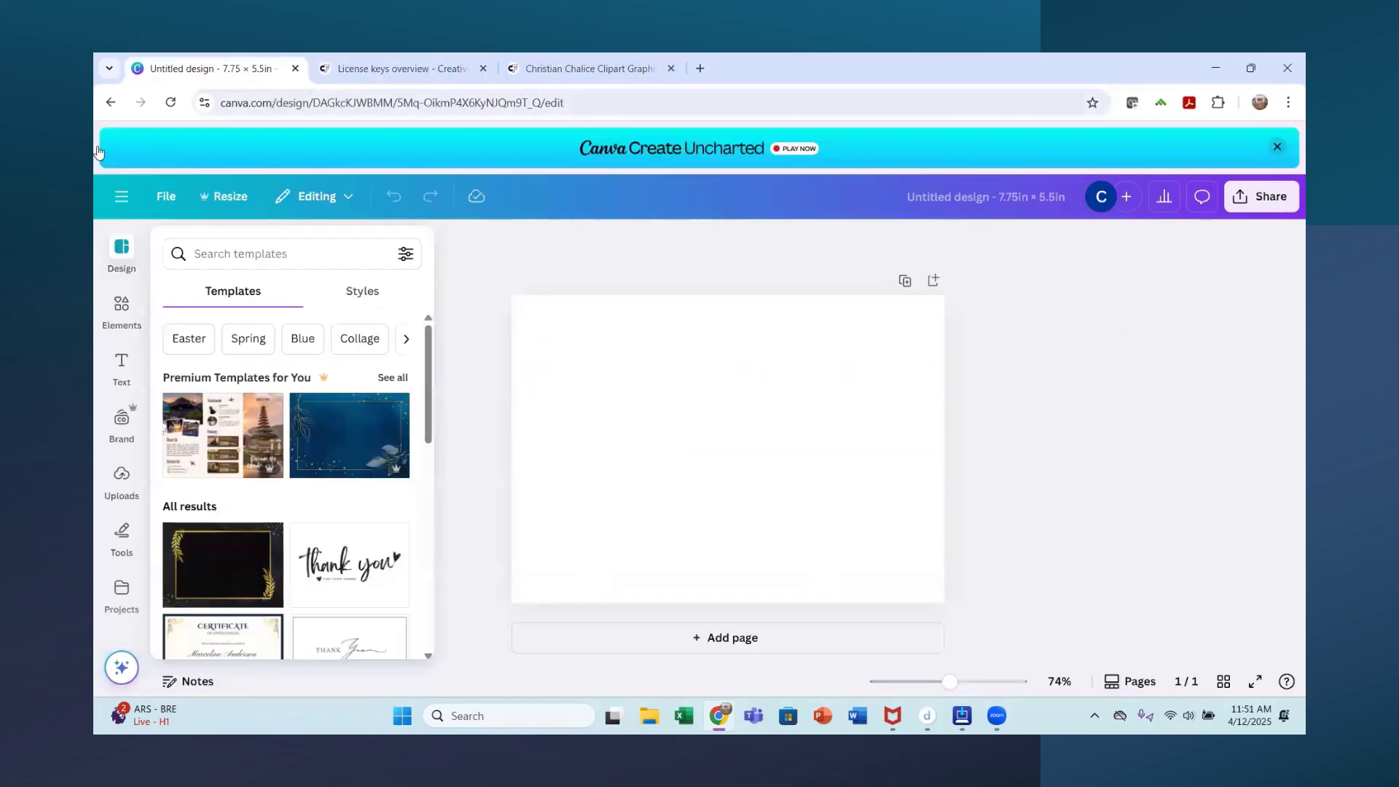
click(121, 195)
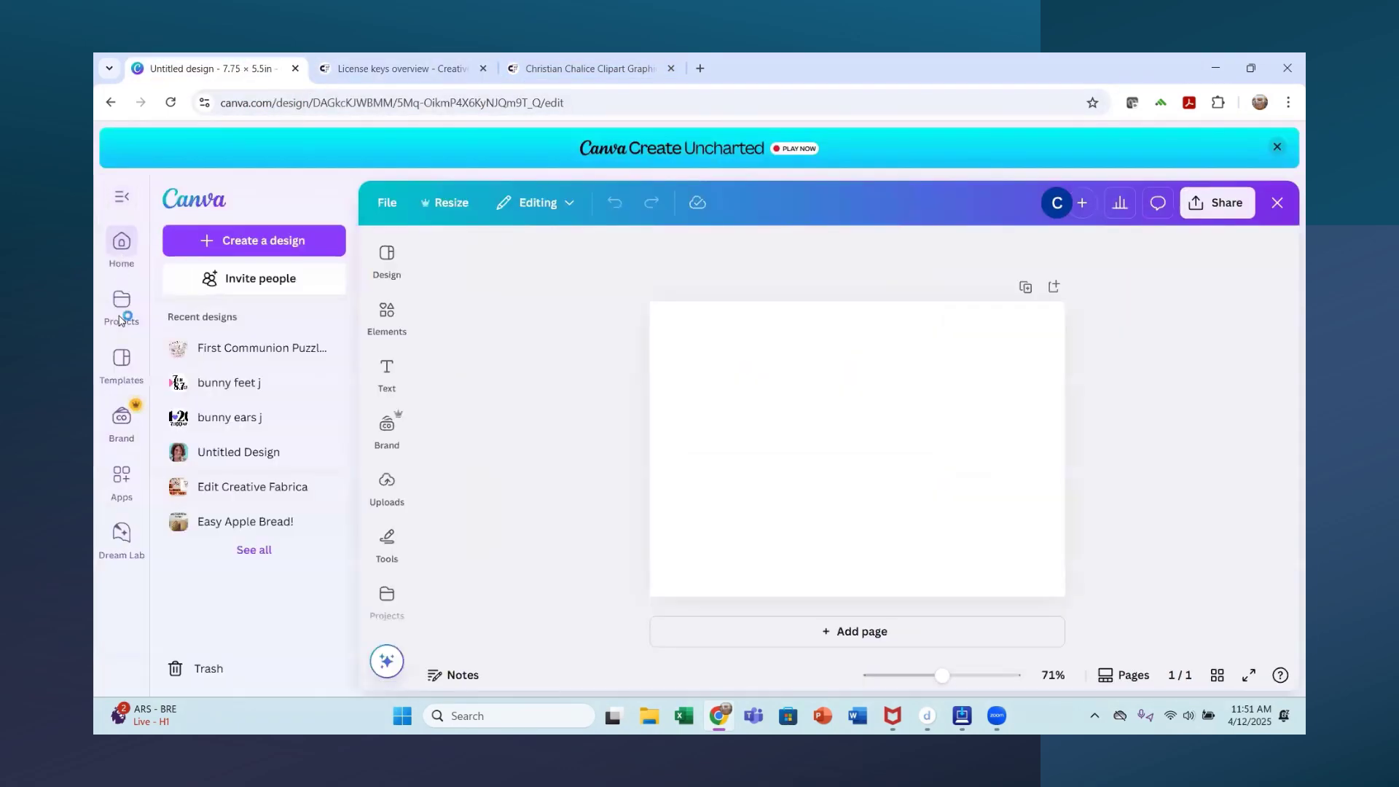
click(121, 248)
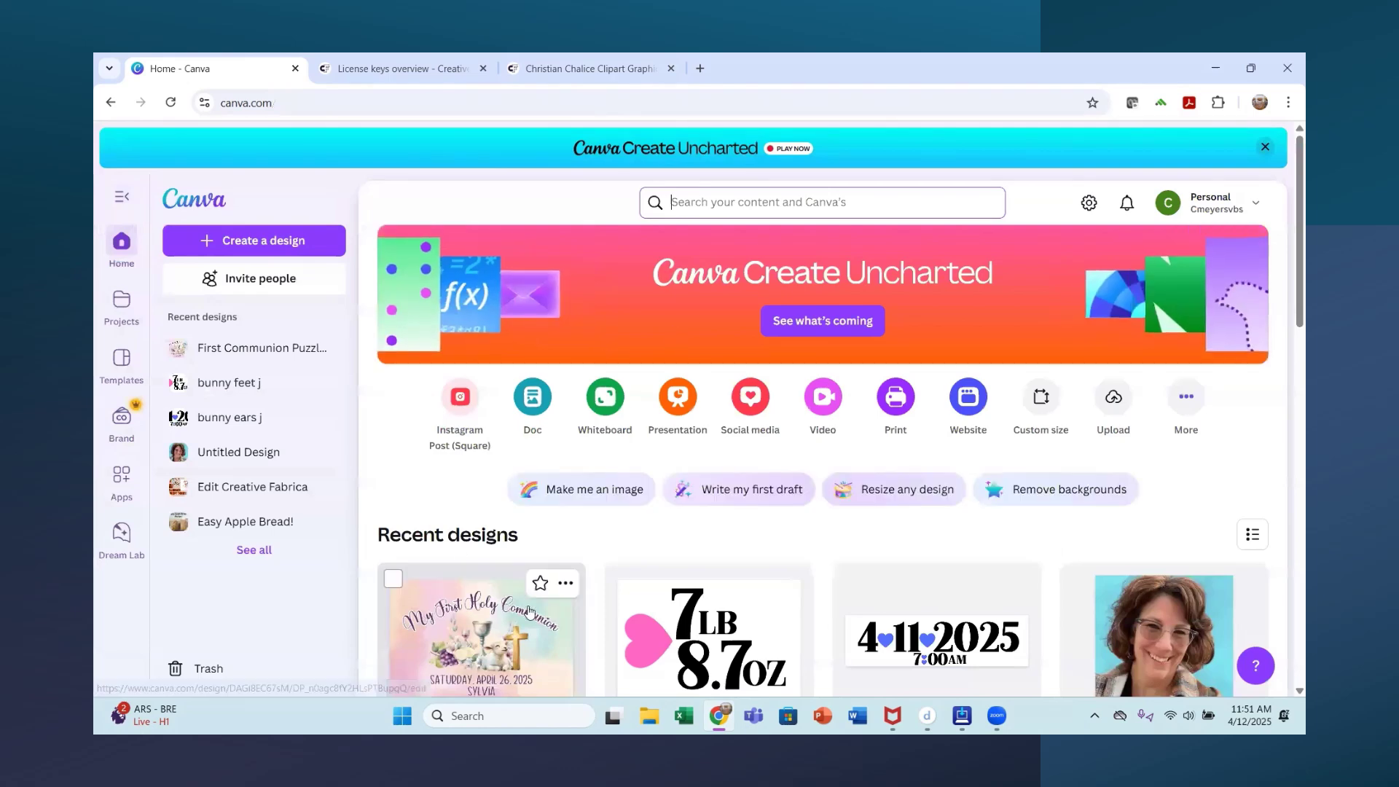
click(531, 612)
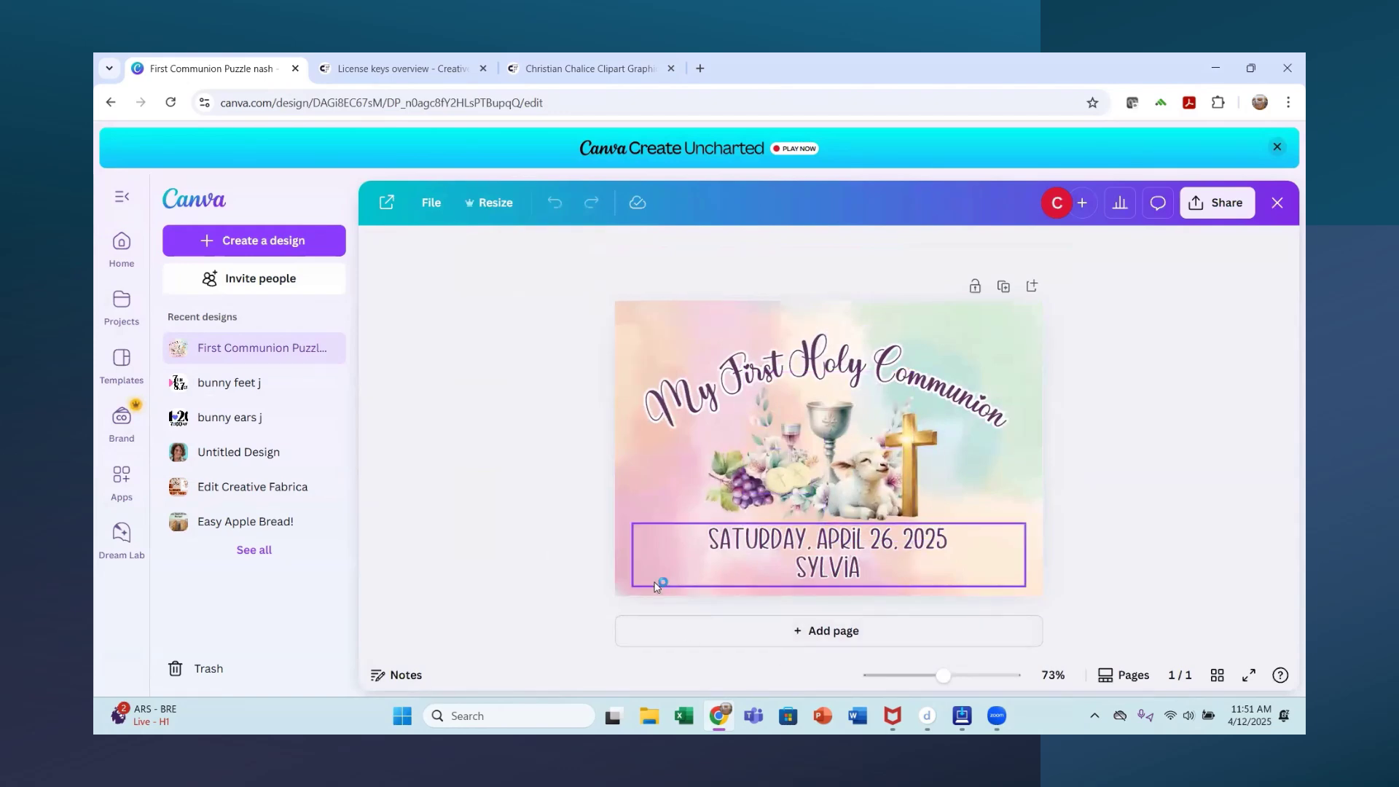
Add page 2, place the uploaded chalice clipart on it, and enlarge it to about 5.6 × 5
click(818, 632)
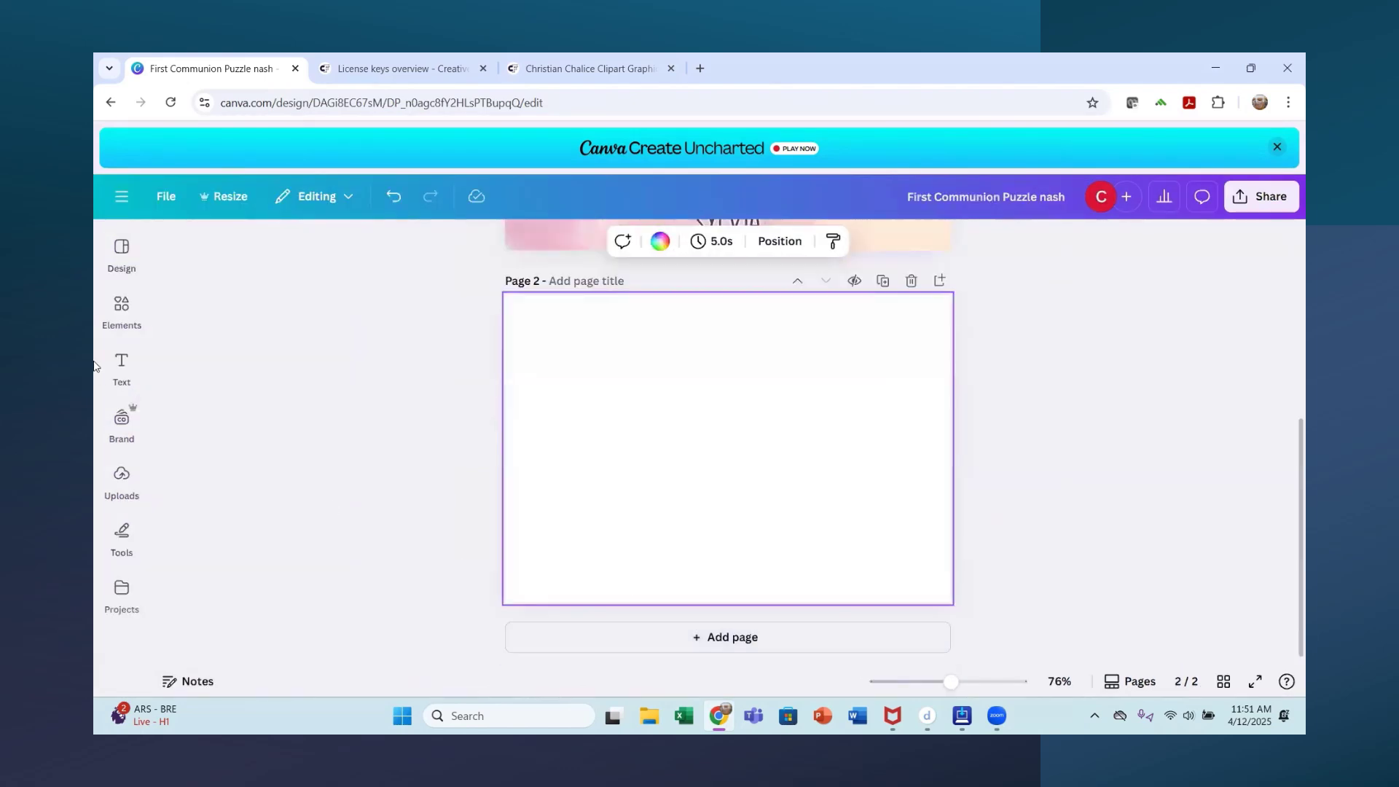
click(124, 473)
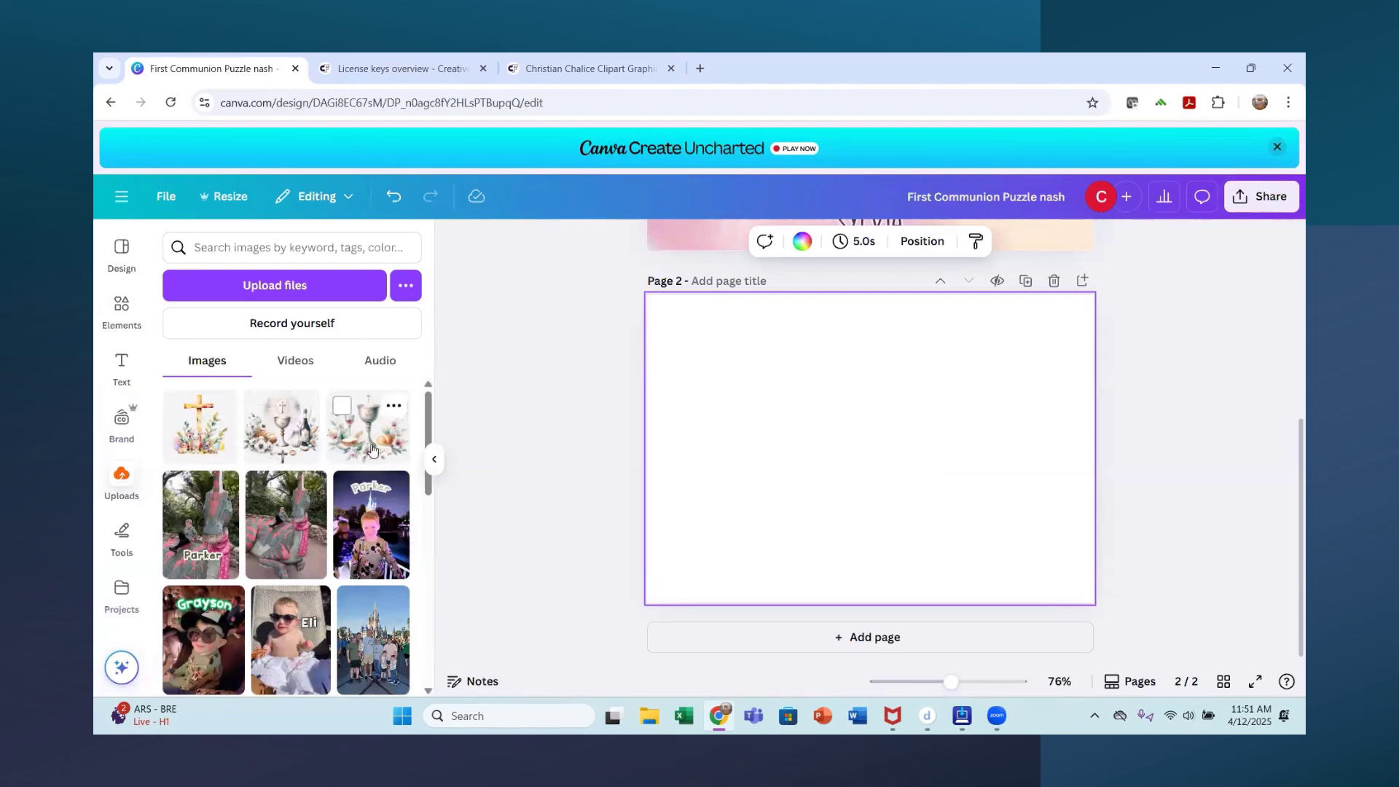
click(372, 450)
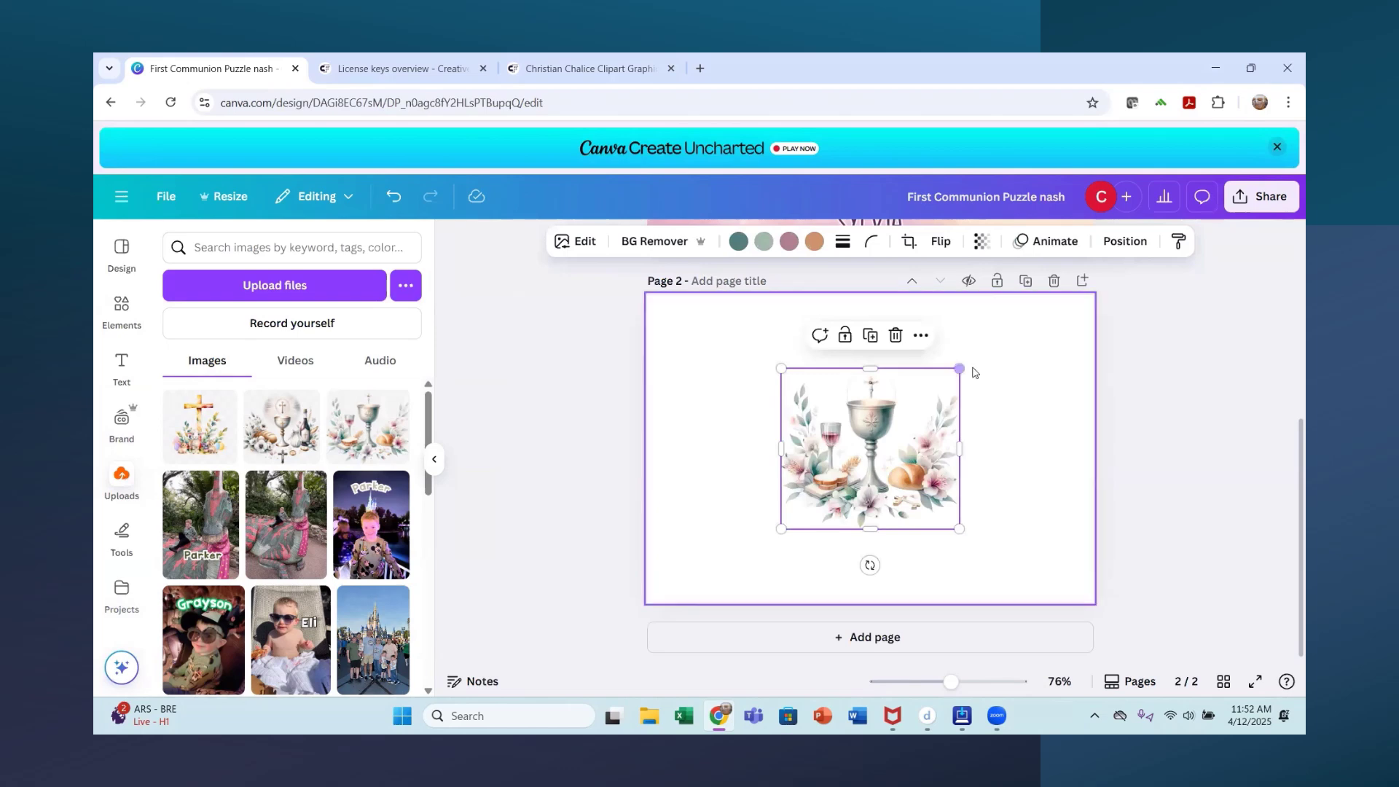
drag(959, 369, 1028, 307)
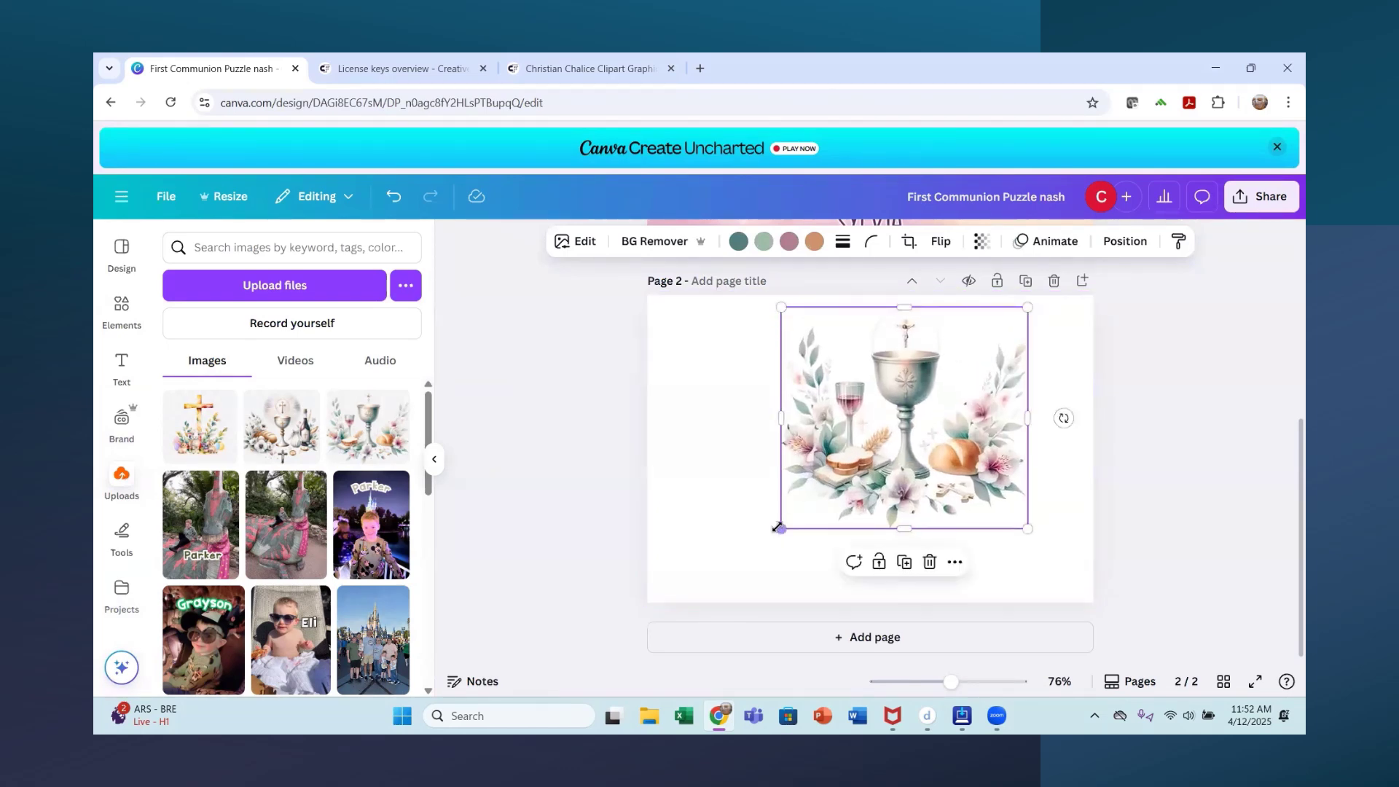
drag(780, 529, 718, 580)
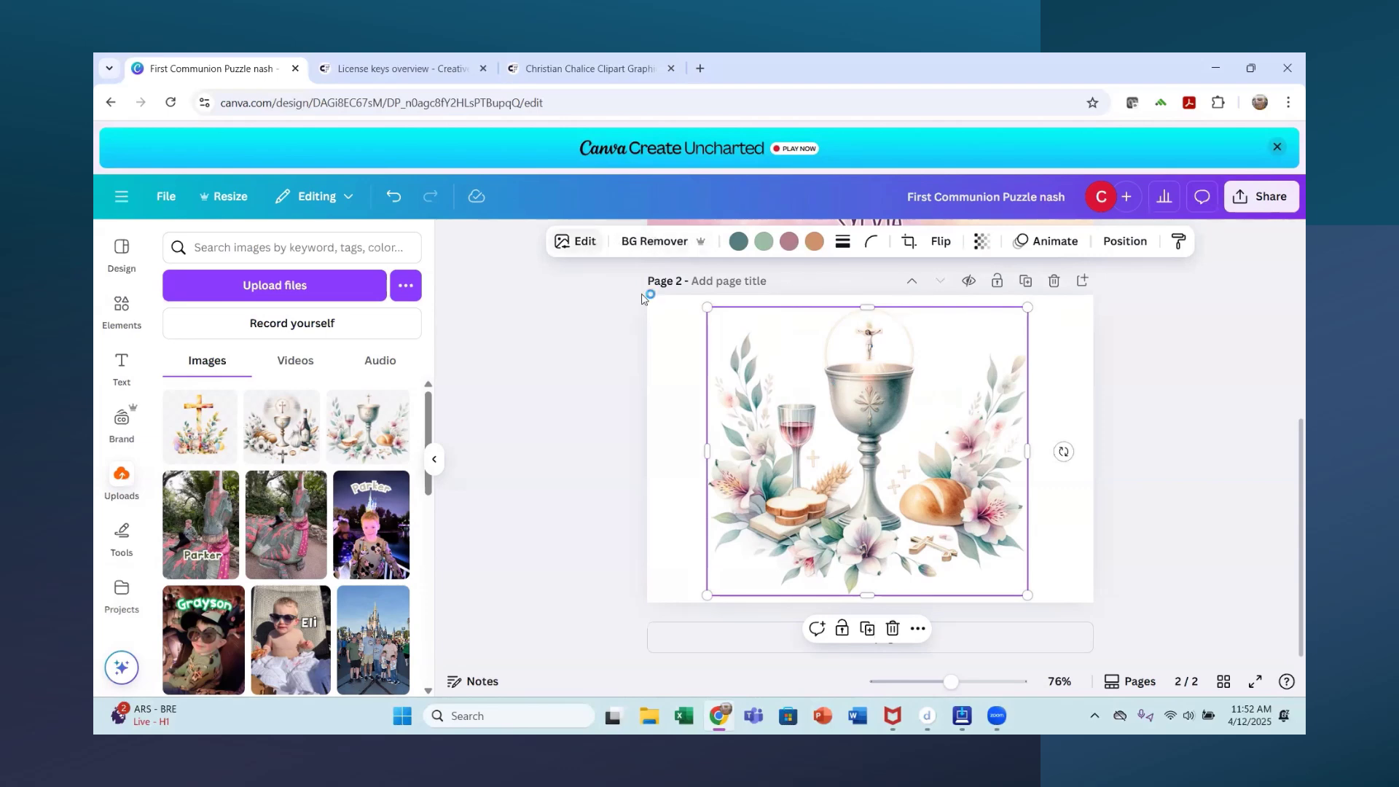
click(590, 242)
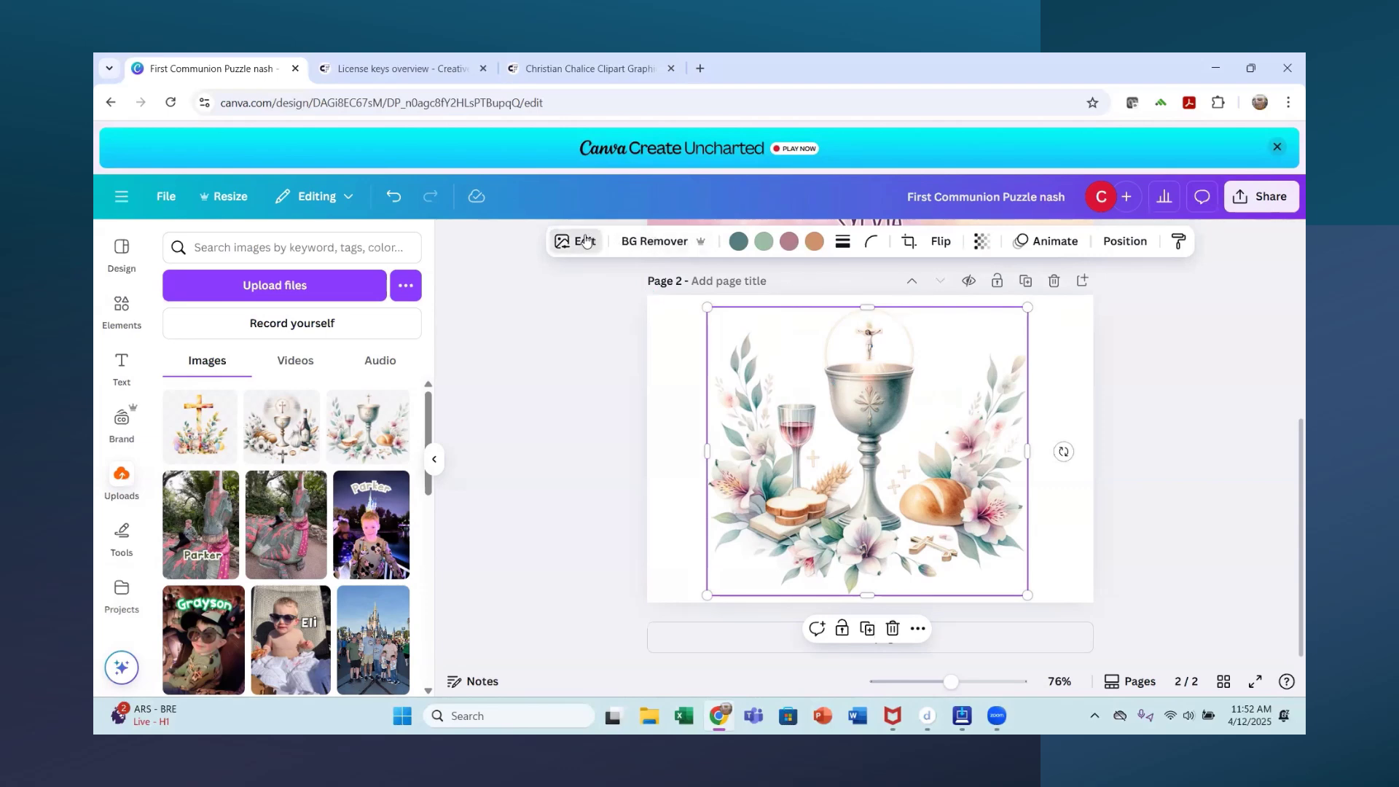
Open Magic Eraser on the chalice image and brush over the crucifix
click(578, 246)
click(580, 246)
click(581, 246)
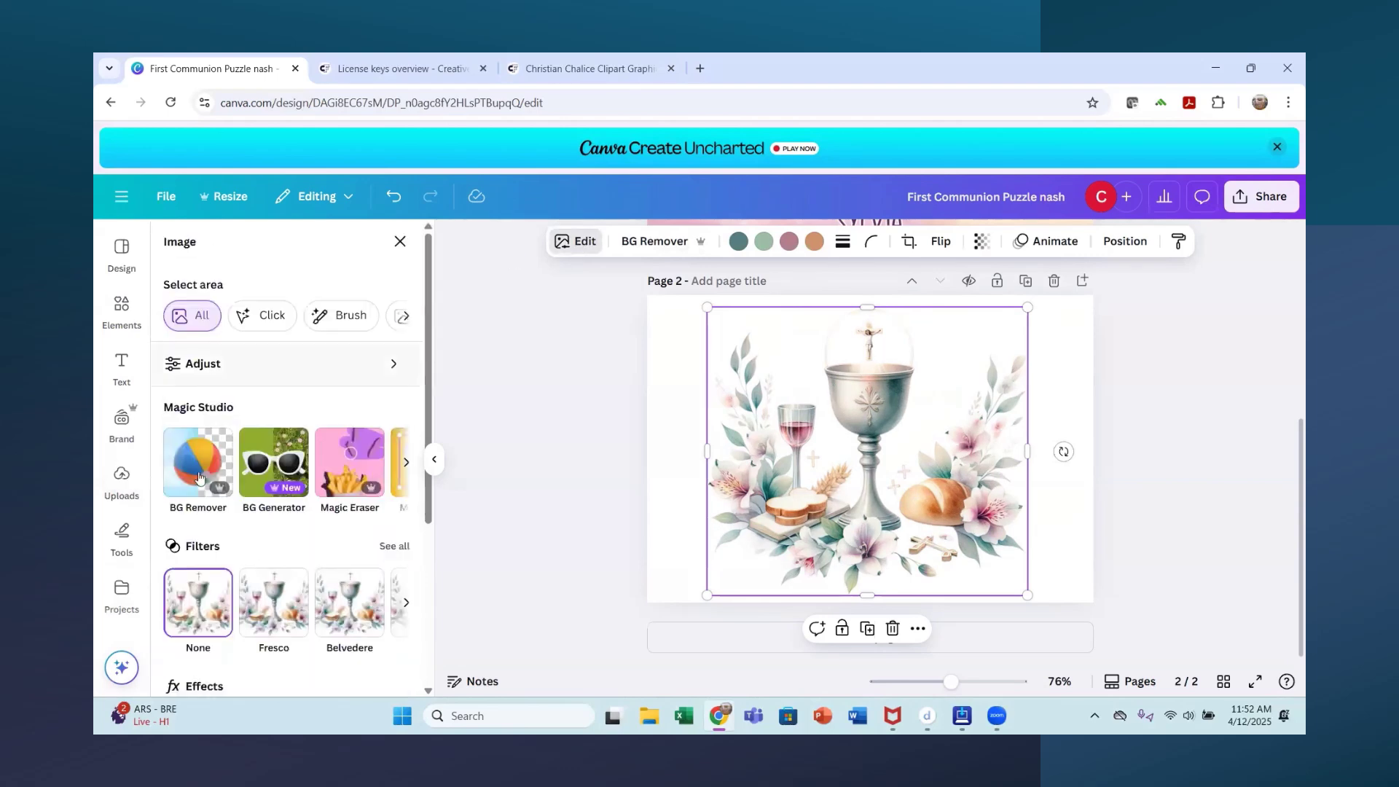
click(350, 461)
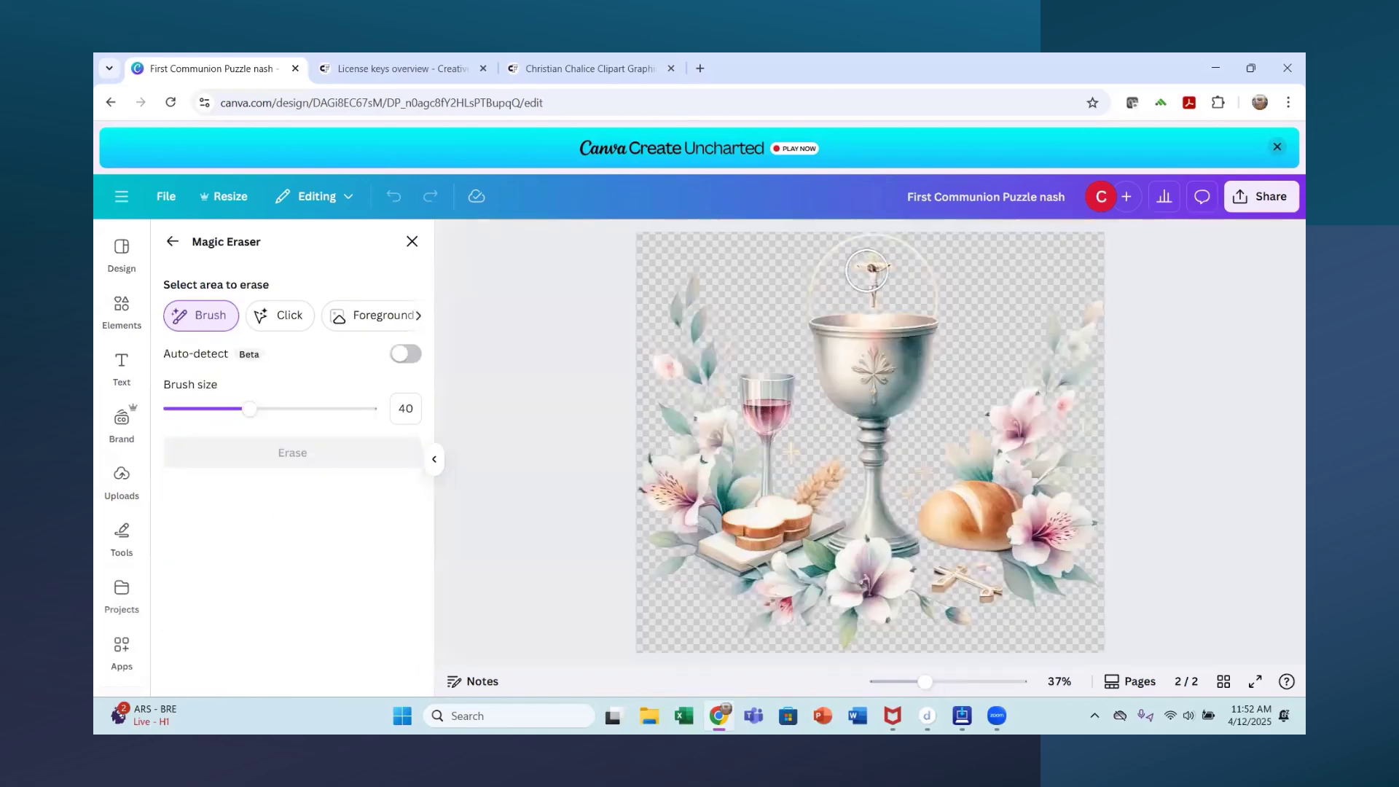
drag(872, 257, 874, 290)
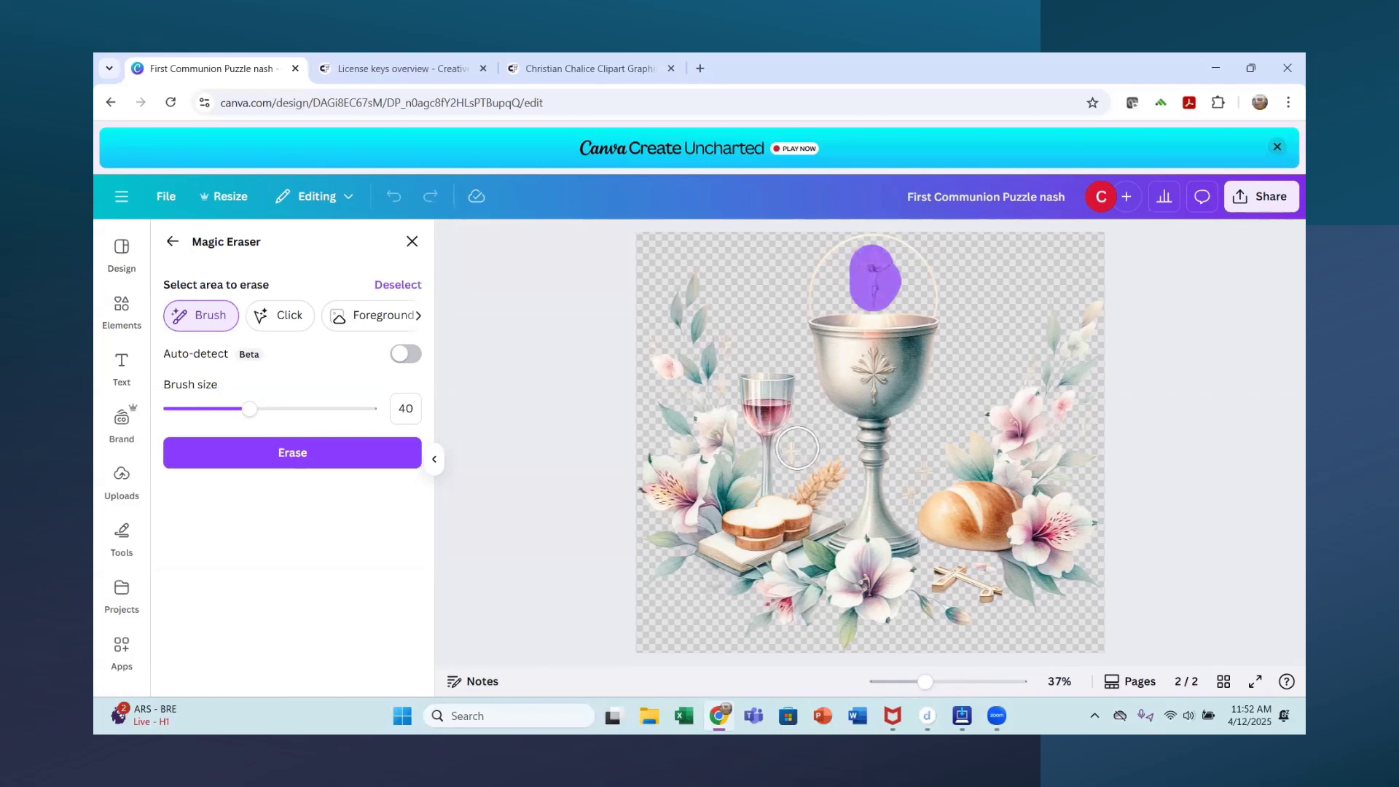
Mark the wine glass stem, the spot beside the chalice stem and the cross by the bread, then erase them
click(801, 447)
click(915, 464)
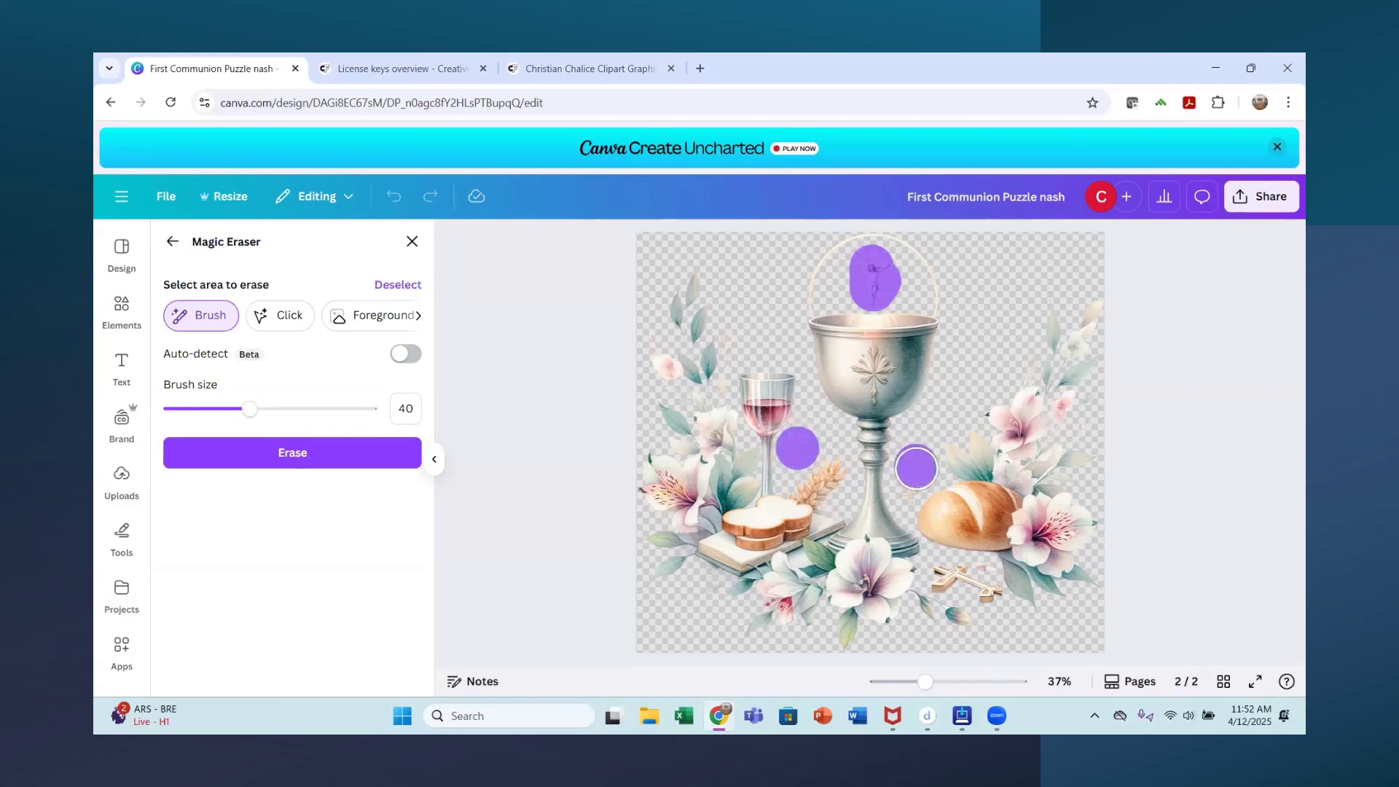
click(910, 479)
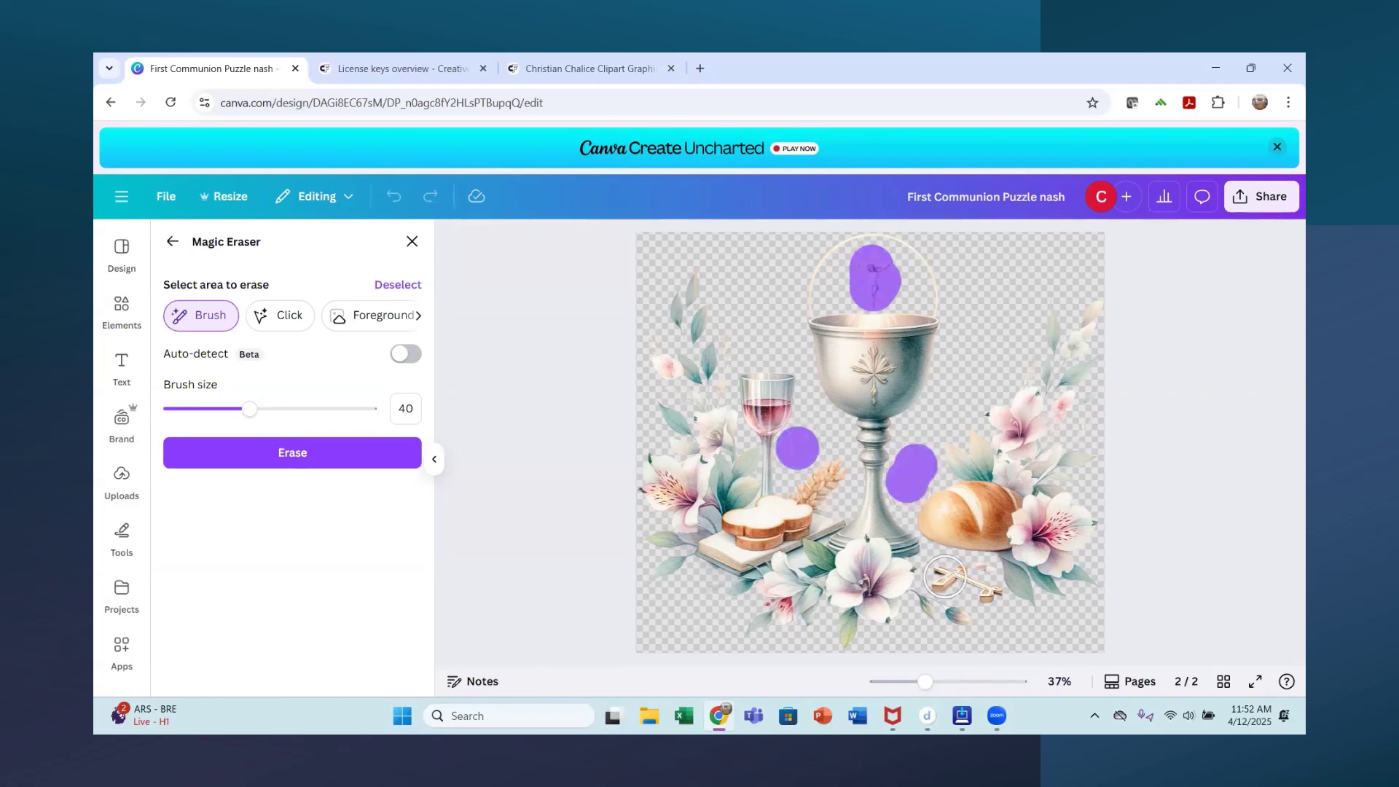
click(944, 575)
click(978, 578)
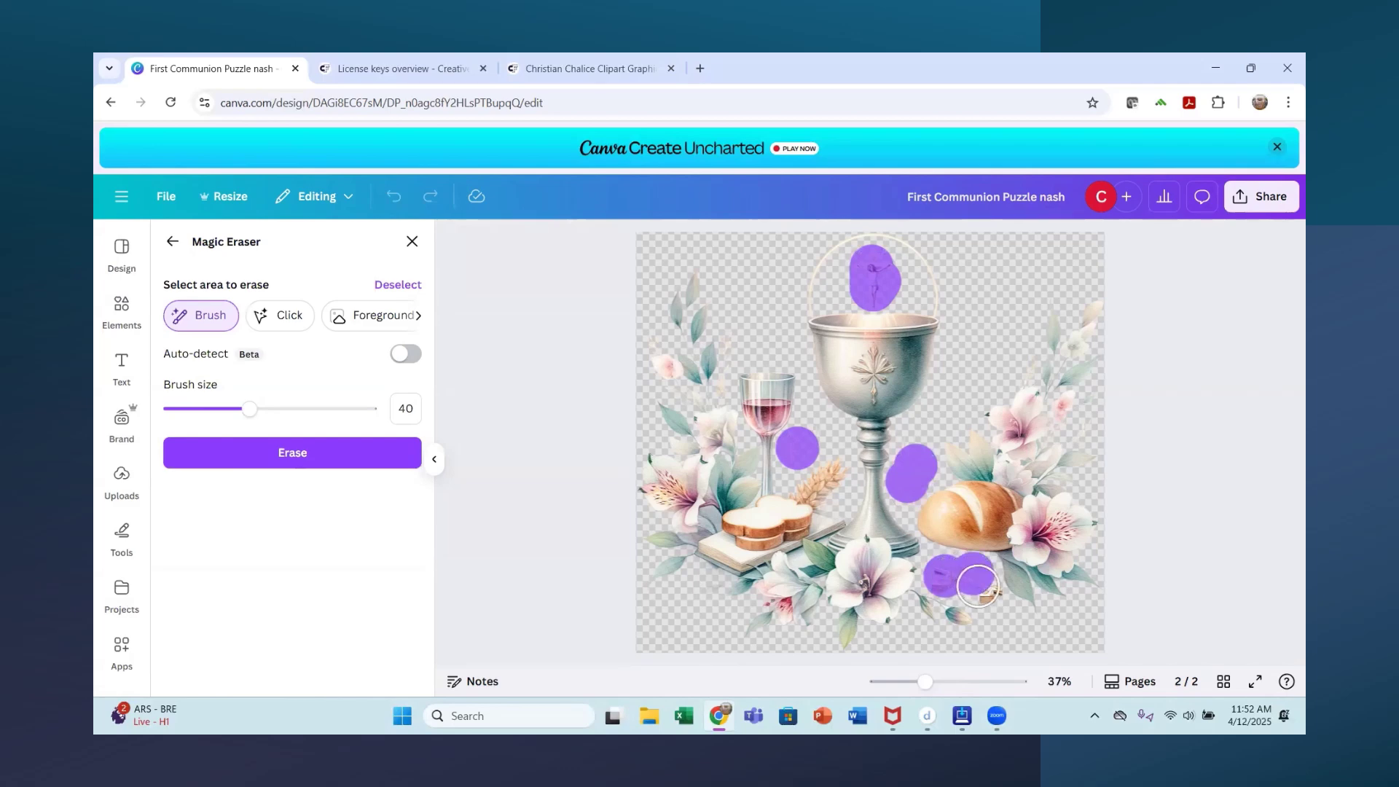
click(982, 587)
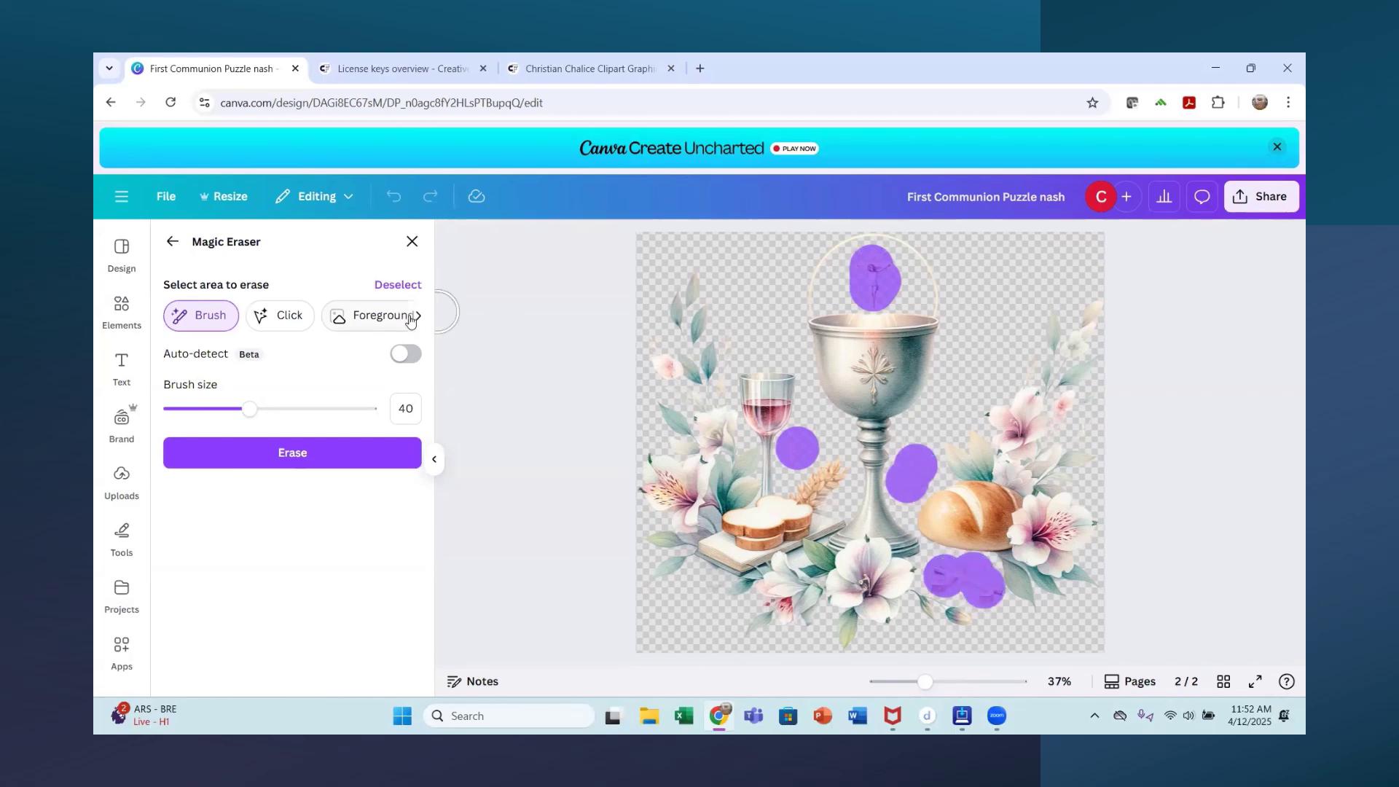
click(391, 450)
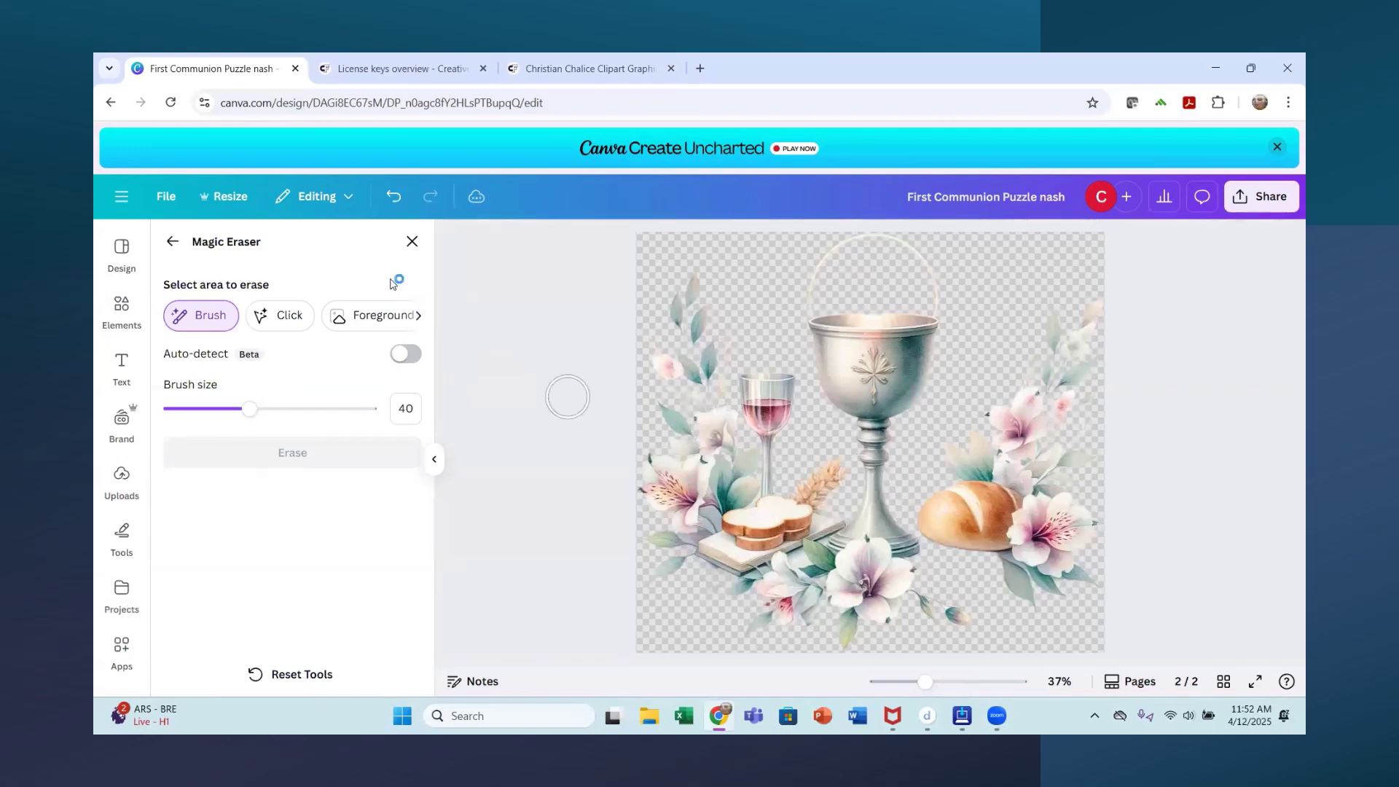
Zoom to about 331% on the chalice rim to inspect the faint halo arc
click(412, 241)
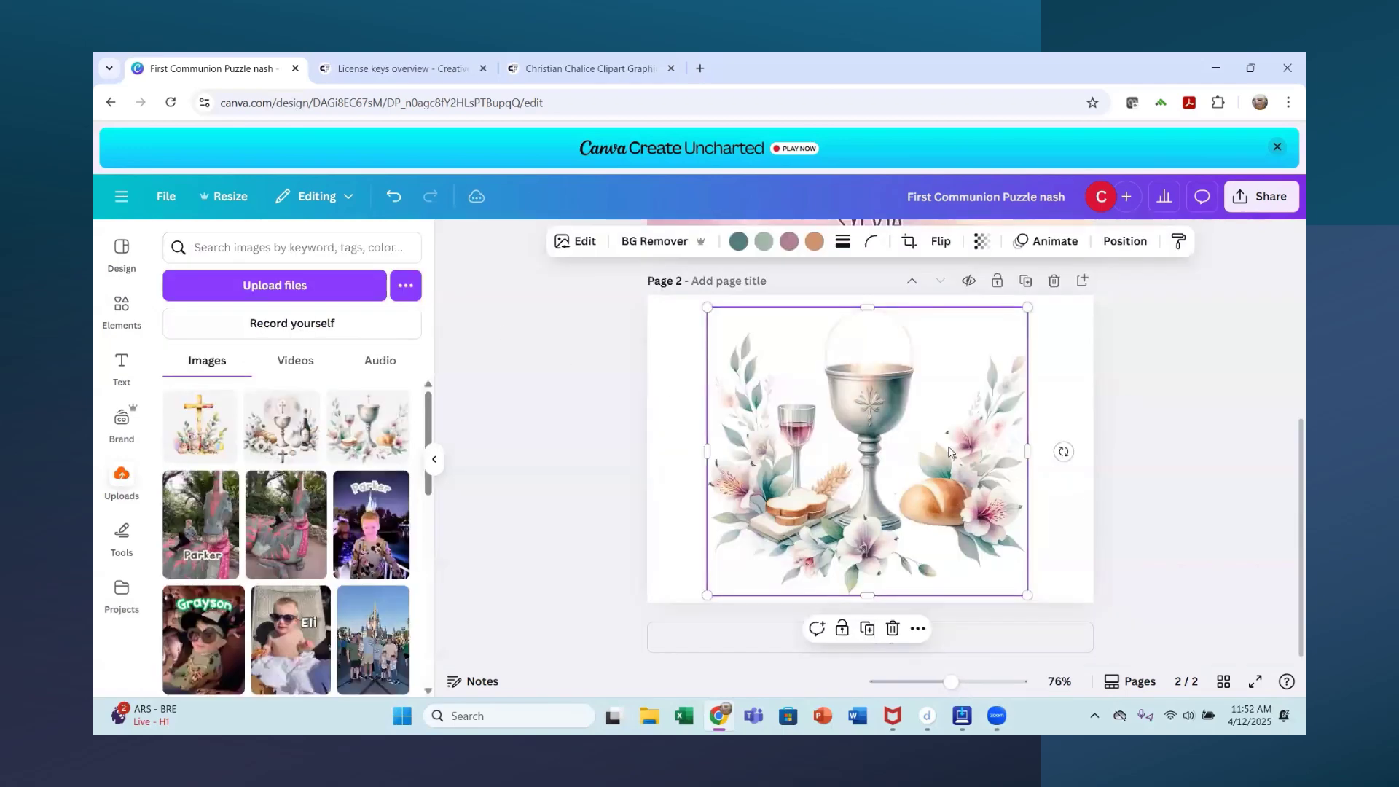
click(1006, 682)
scroll(1018, 522, down, 2)
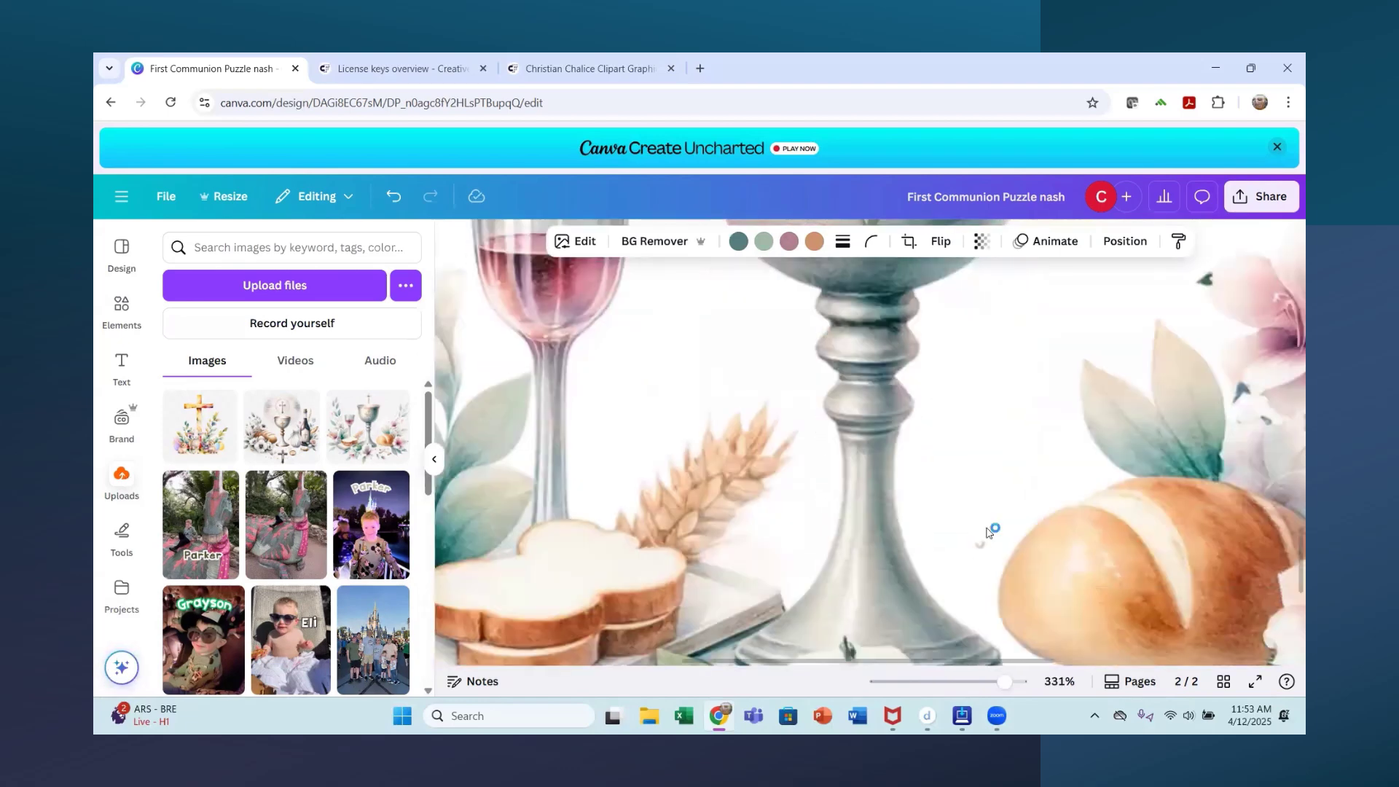
scroll(987, 500, up, 3)
scroll(946, 488, up, 3)
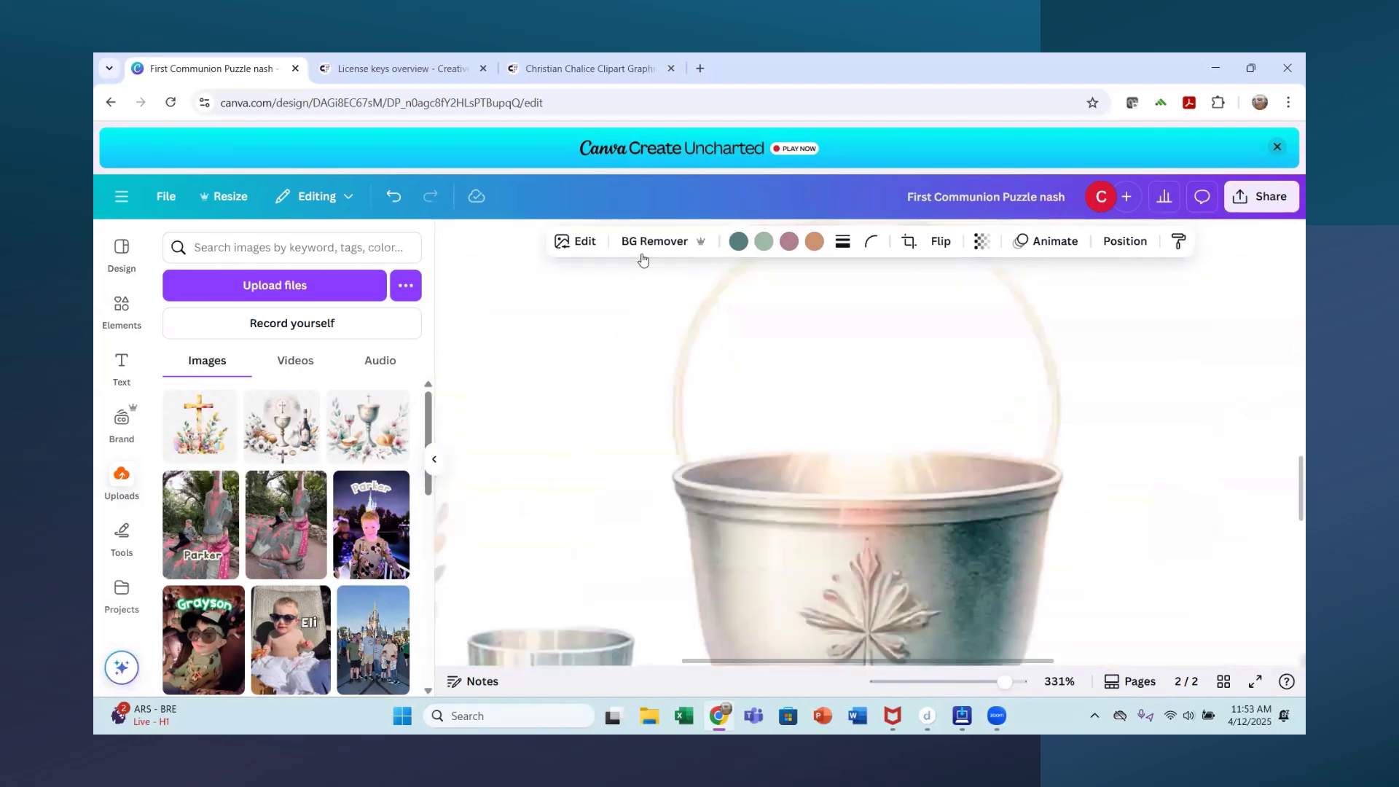
click(571, 246)
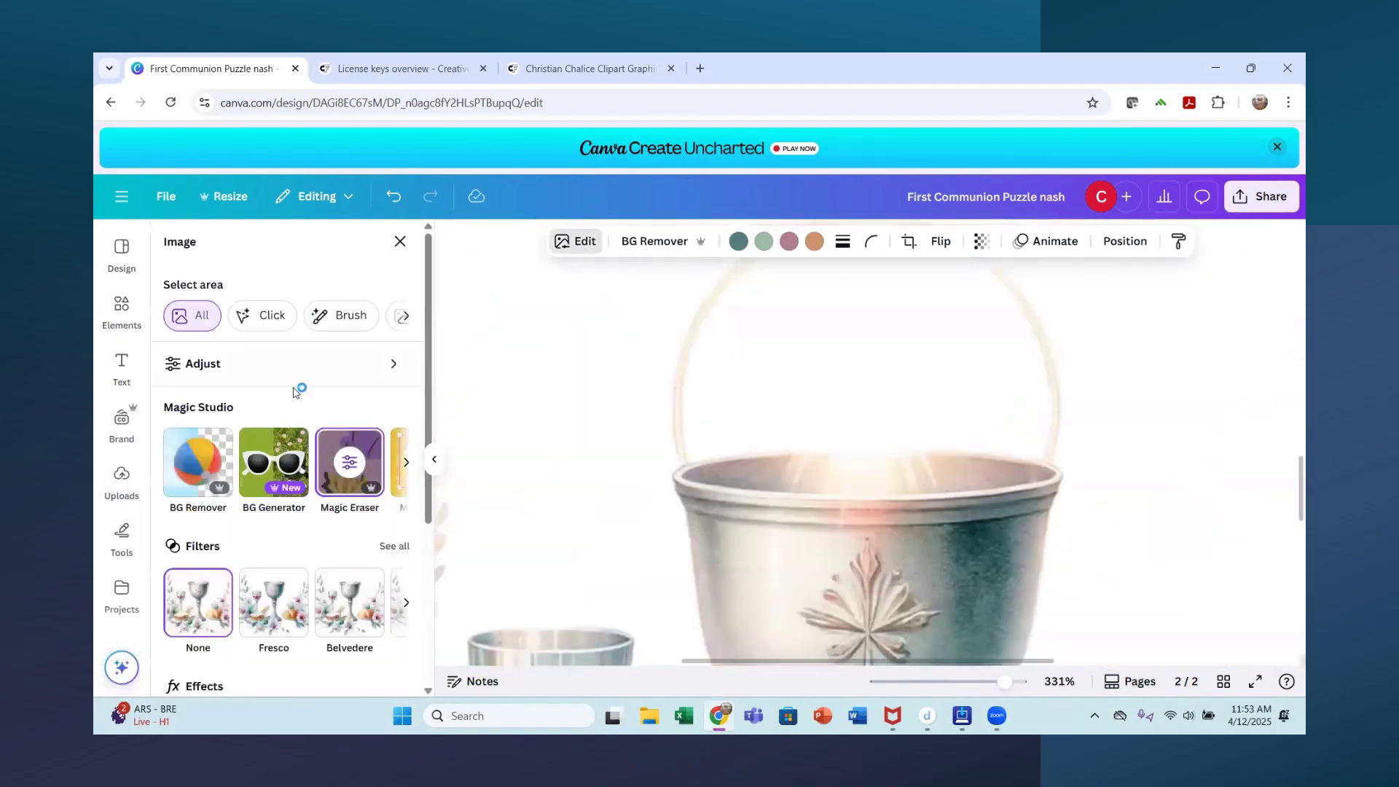
click(576, 248)
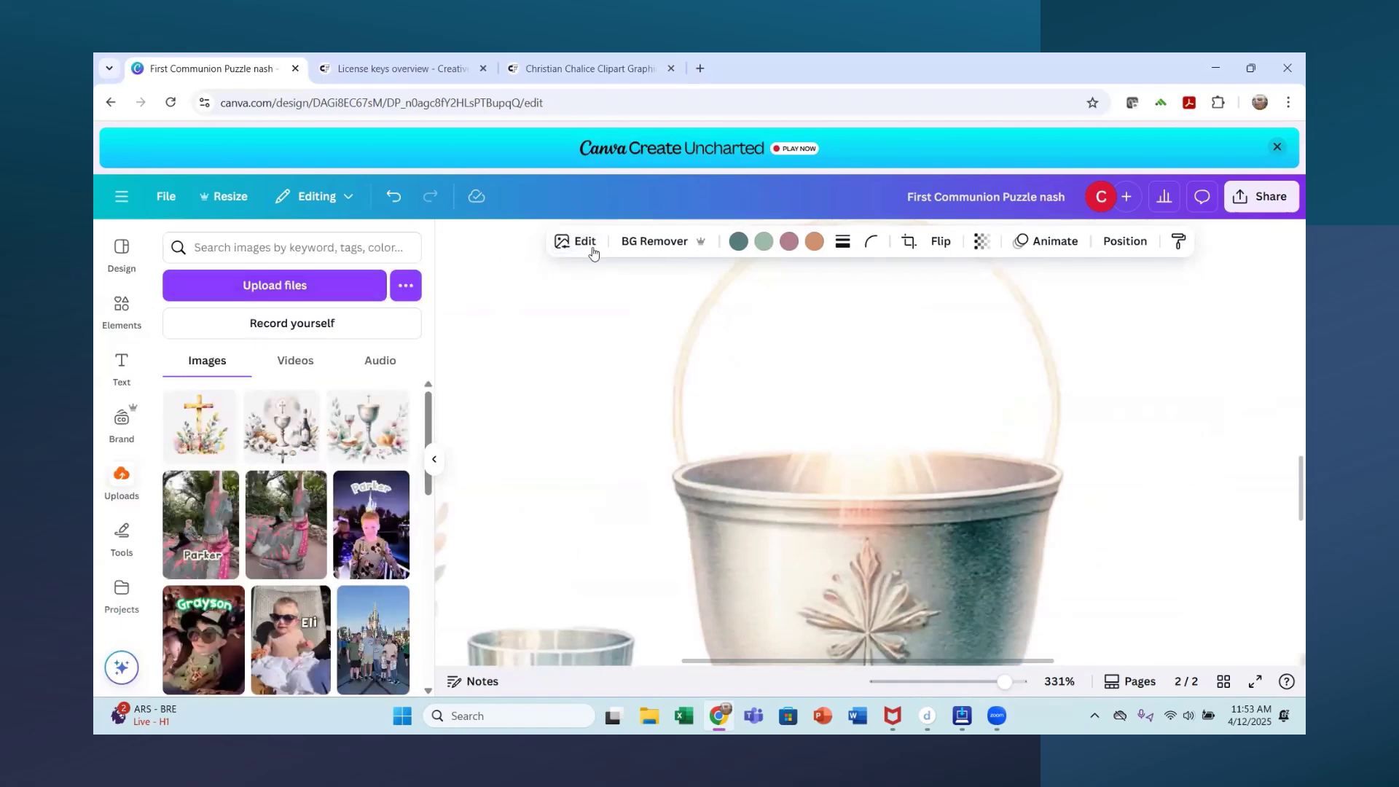
Erase the leftover smudges beside the chalice base and stem with Magic Eraser
click(583, 248)
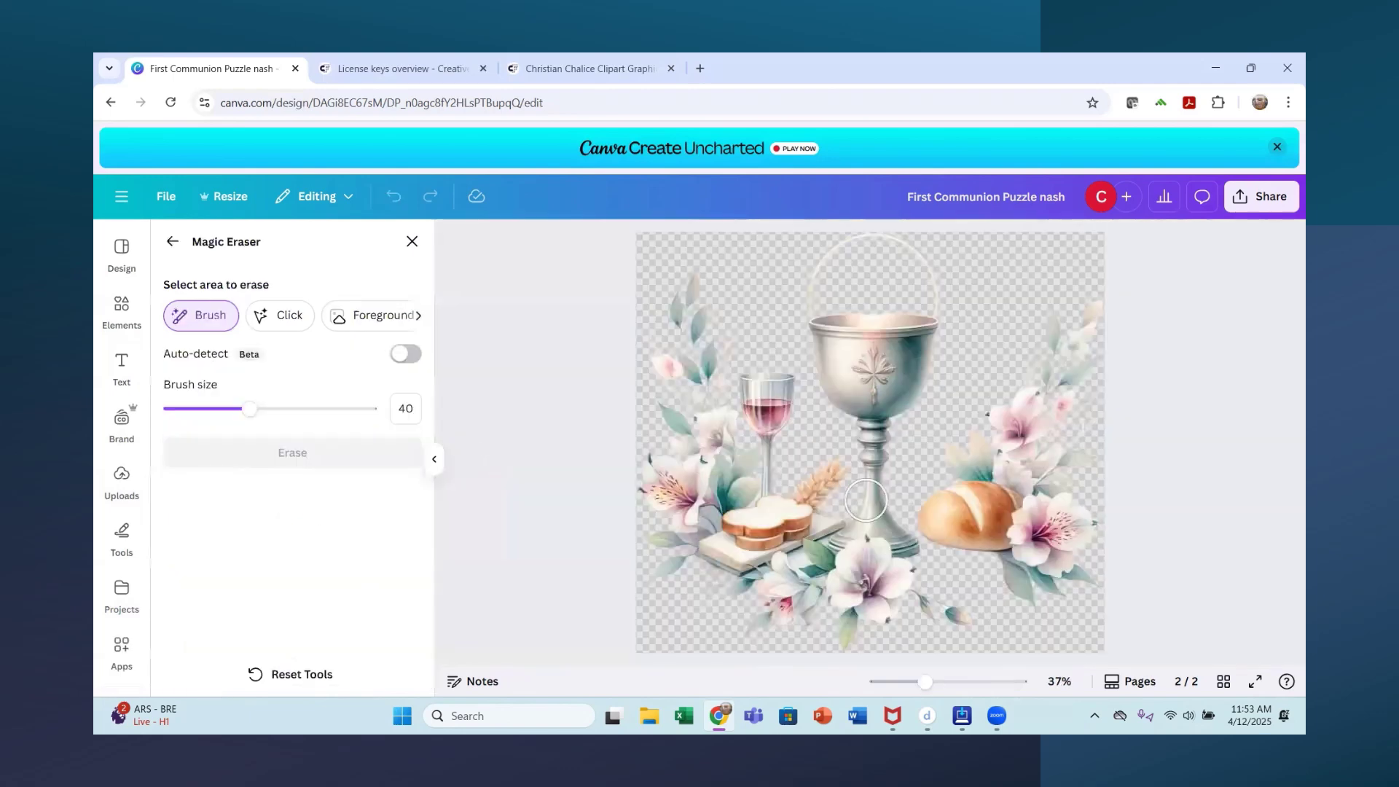
mouse_move(941, 570)
mouse_down()
mouse_move(966, 579)
mouse_move(952, 570)
mouse_up()
drag(907, 479, 921, 432)
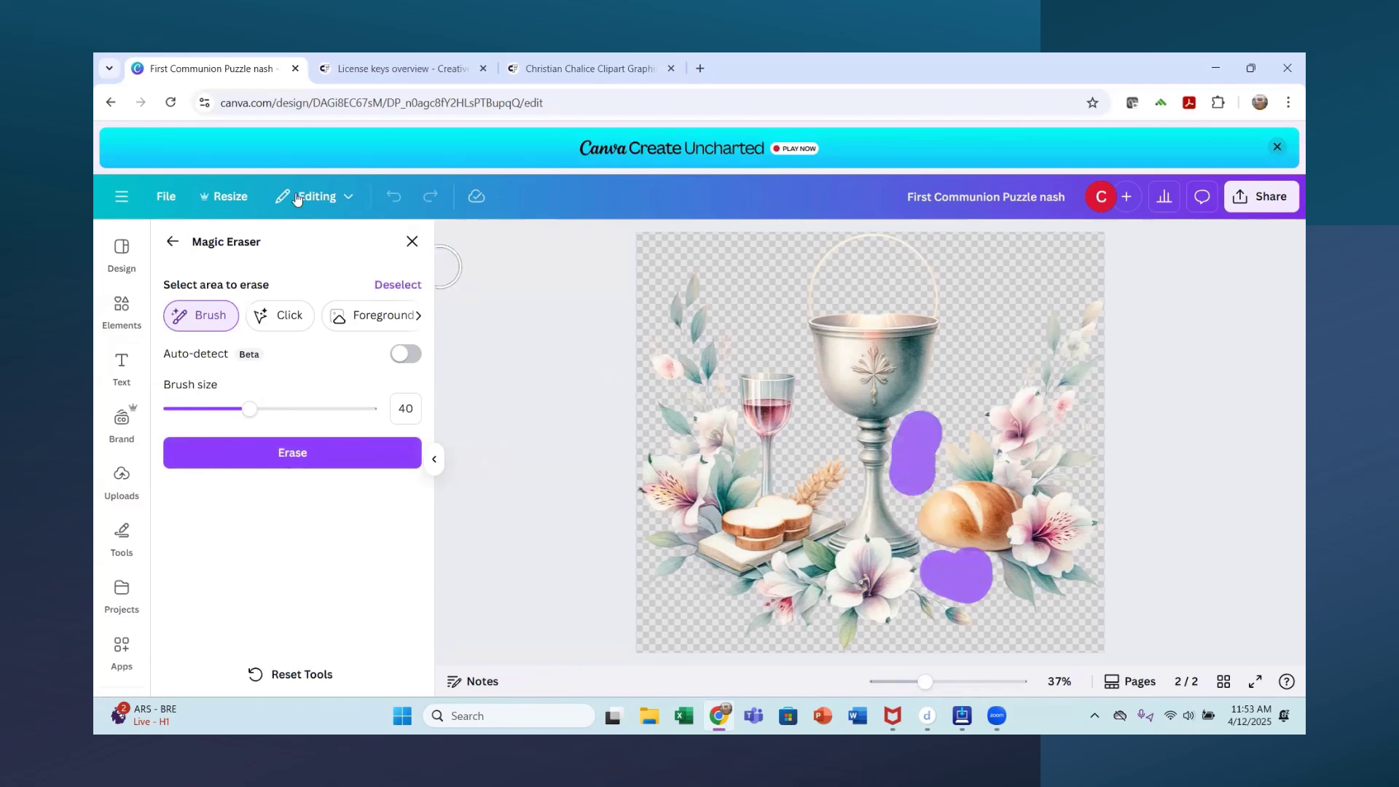
click(306, 459)
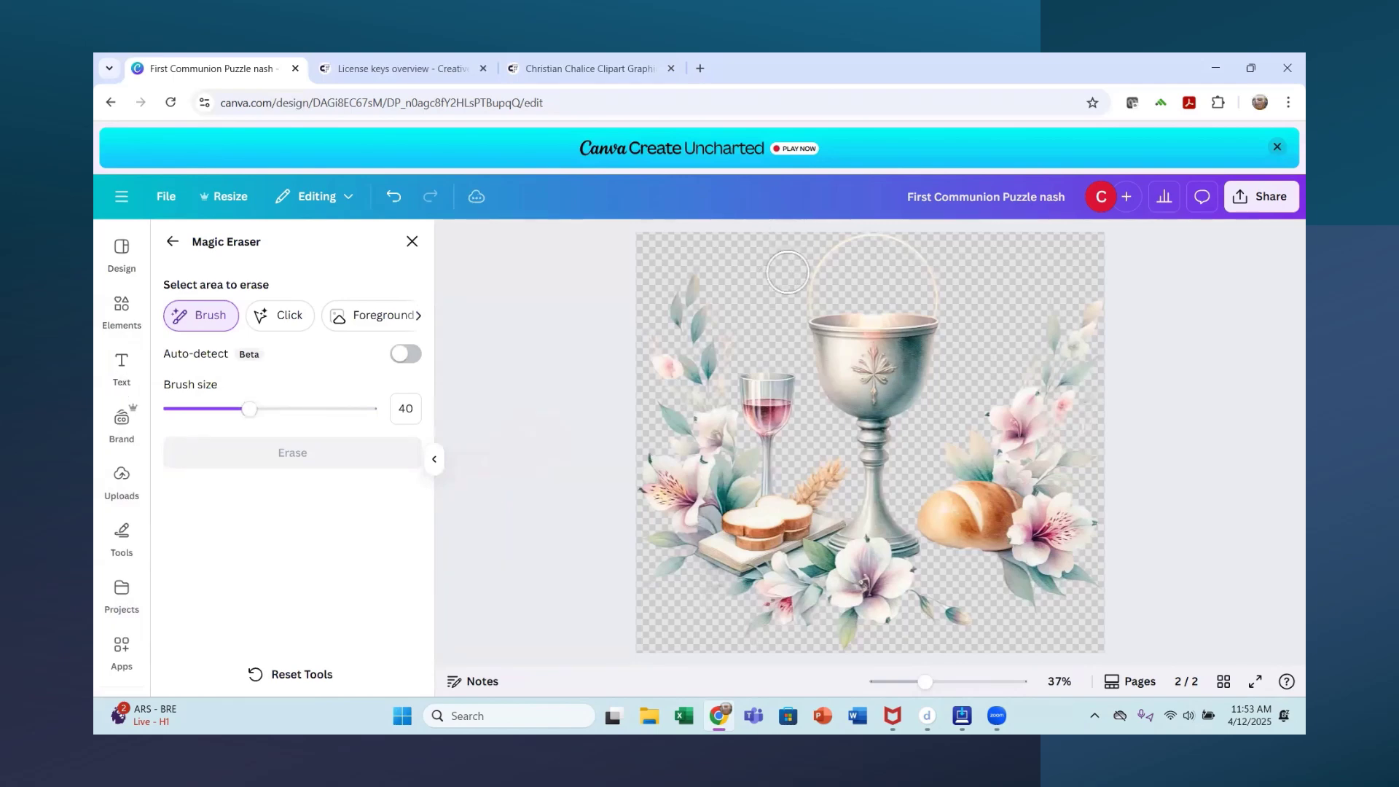
Brush over the halo arc above the chalice rim with a smaller brush and erase it
mouse_move(800, 302)
mouse_down()
mouse_move(824, 258)
mouse_move(864, 246)
mouse_move(907, 246)
mouse_move(938, 298)
mouse_up()
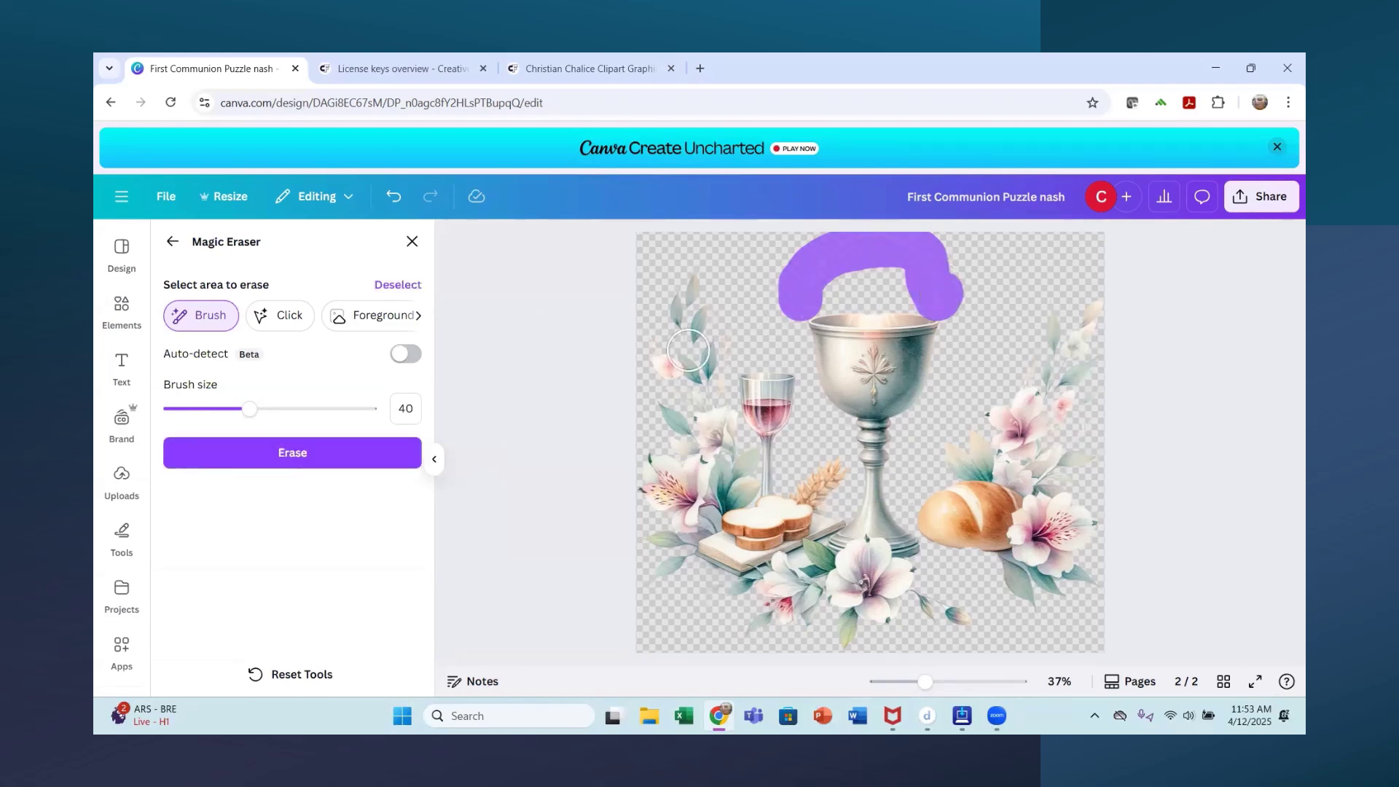
click(394, 203)
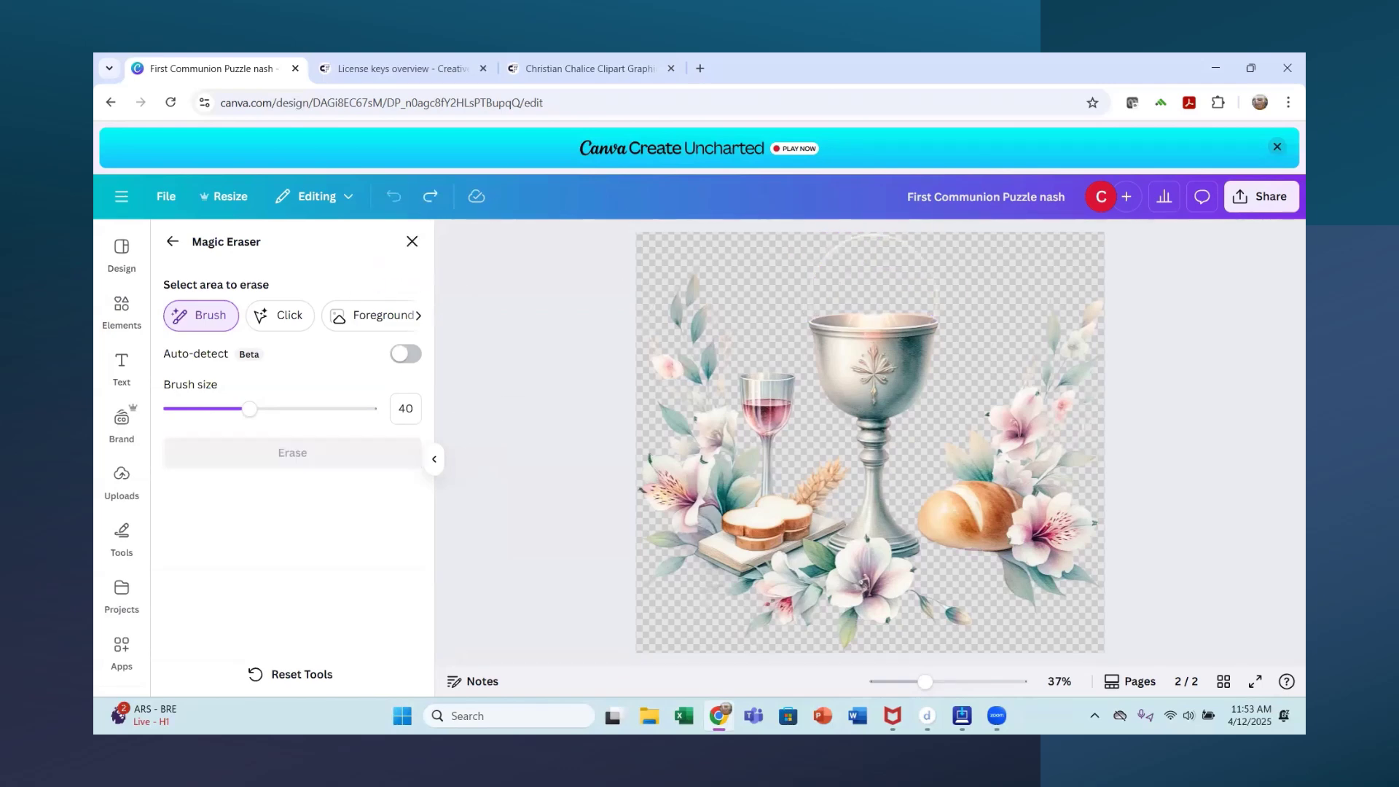
mouse_move(806, 296)
mouse_down()
mouse_move(812, 273)
mouse_move(871, 241)
mouse_move(924, 254)
mouse_move(947, 304)
mouse_up()
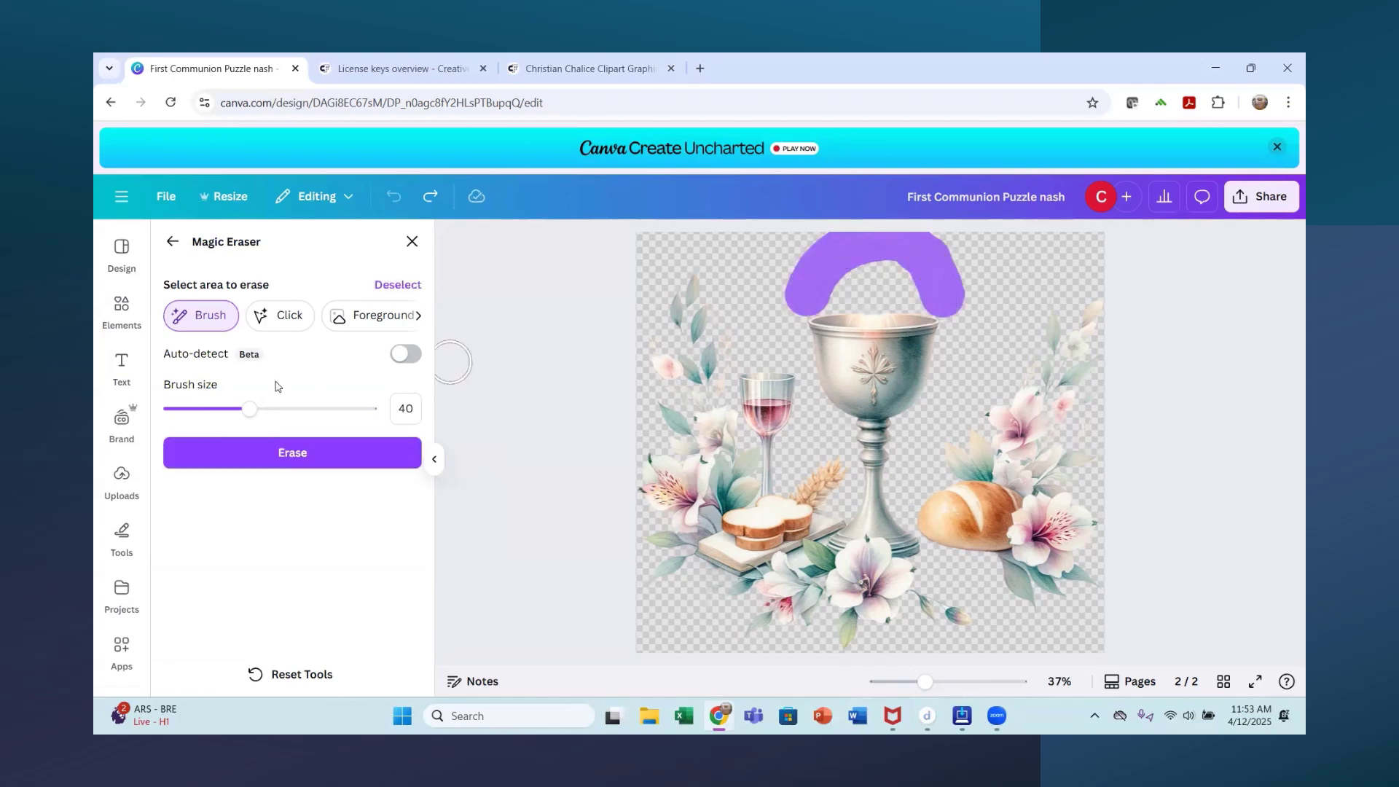
mouse_move(254, 413)
mouse_down()
mouse_move(193, 411)
mouse_move(295, 402)
mouse_move(182, 407)
mouse_up()
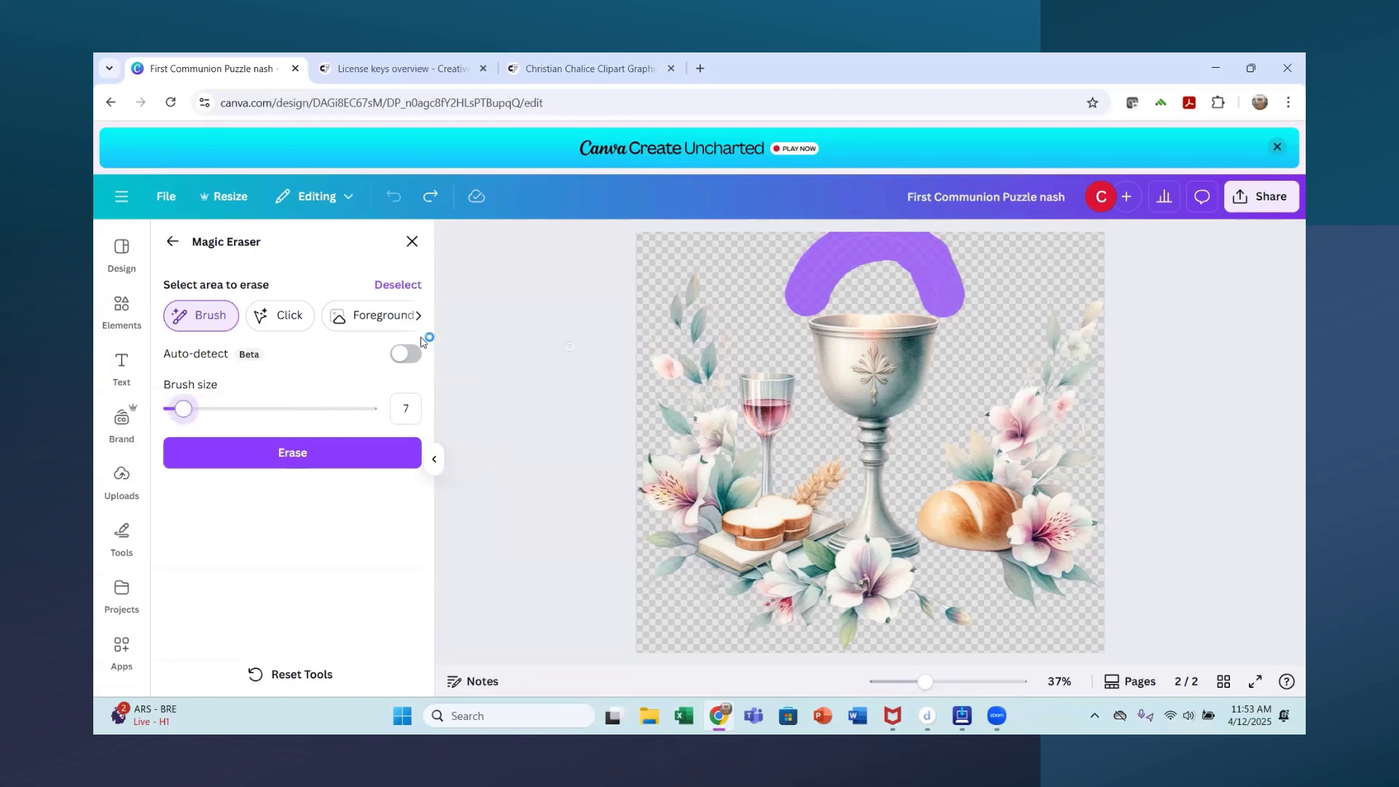
click(351, 465)
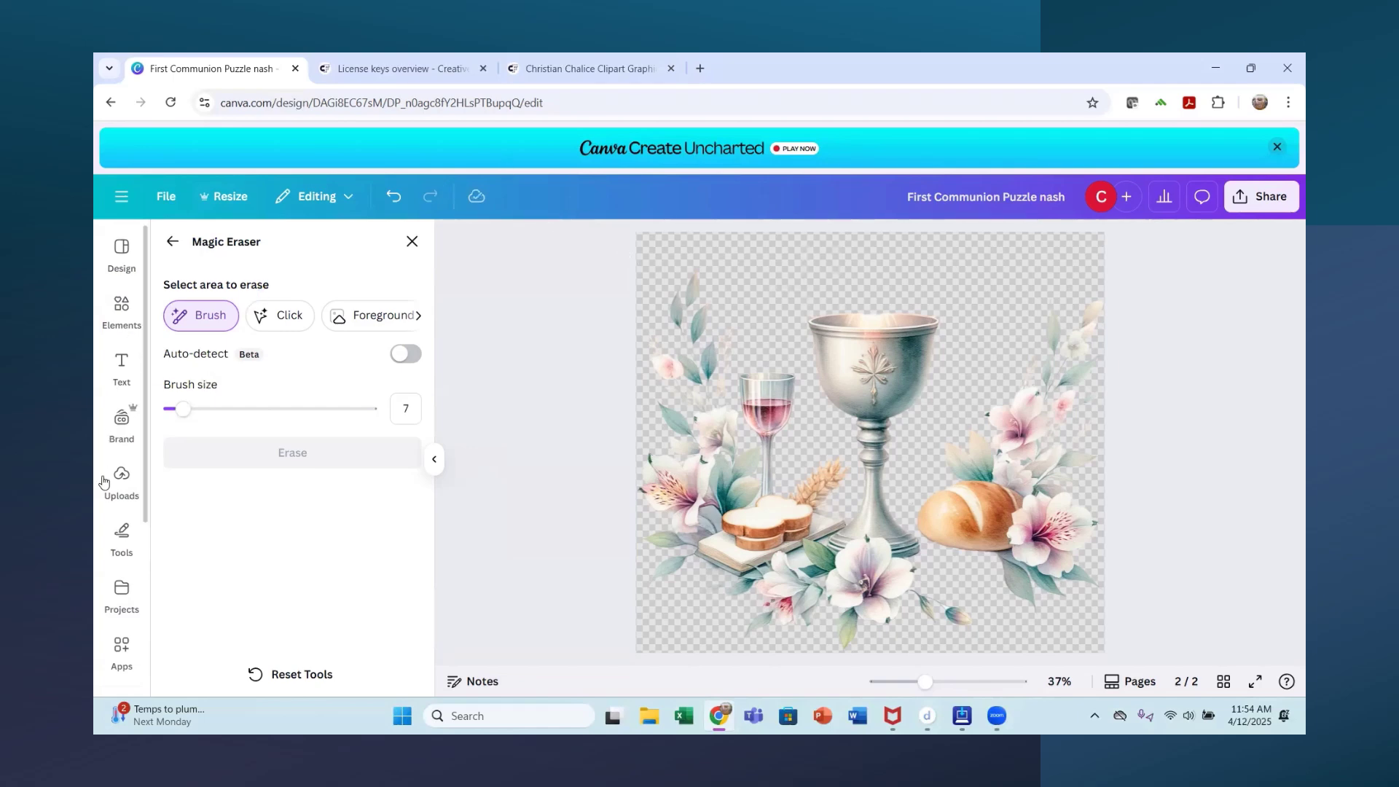
Close Magic Eraser, shrink the chalice image, and move it toward the centre of page 2
click(419, 245)
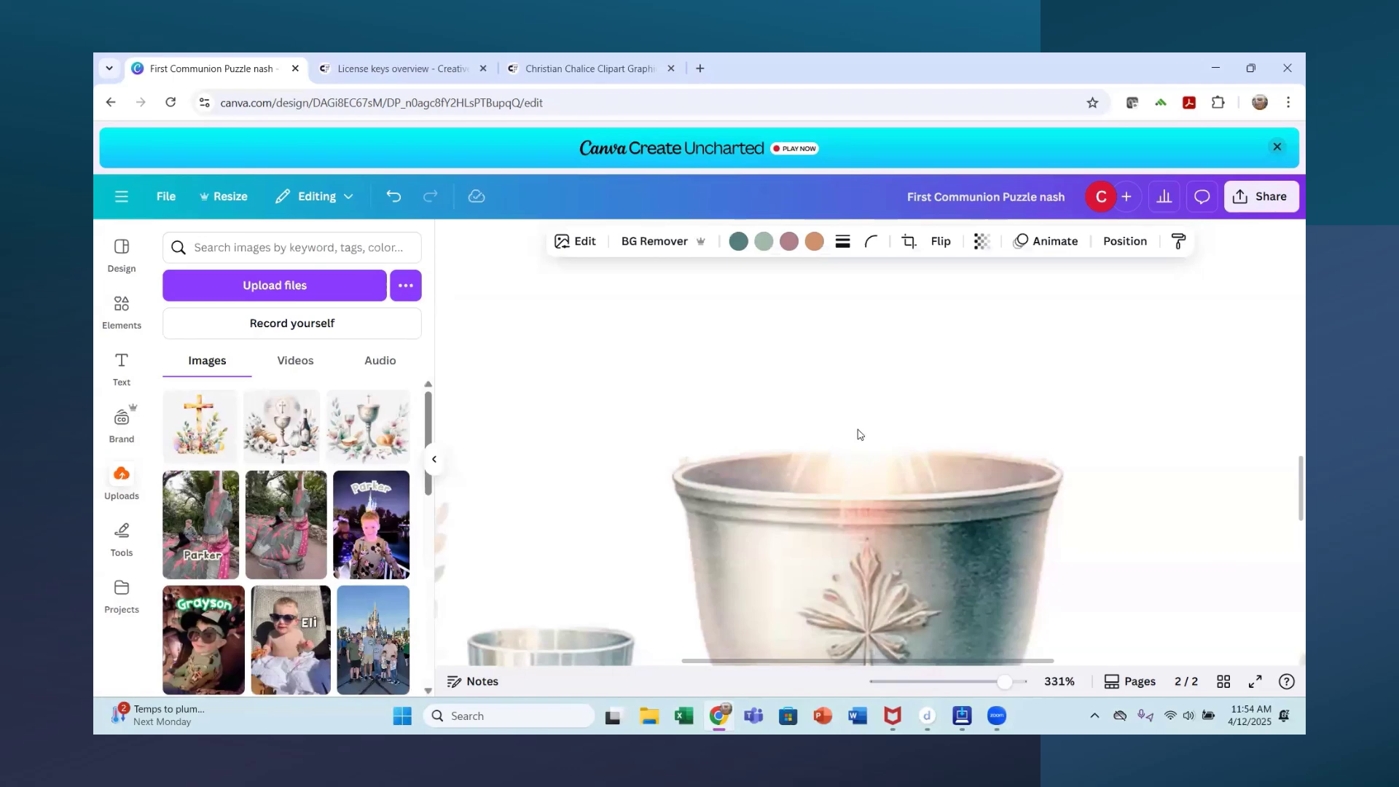
scroll(857, 434, down, 5)
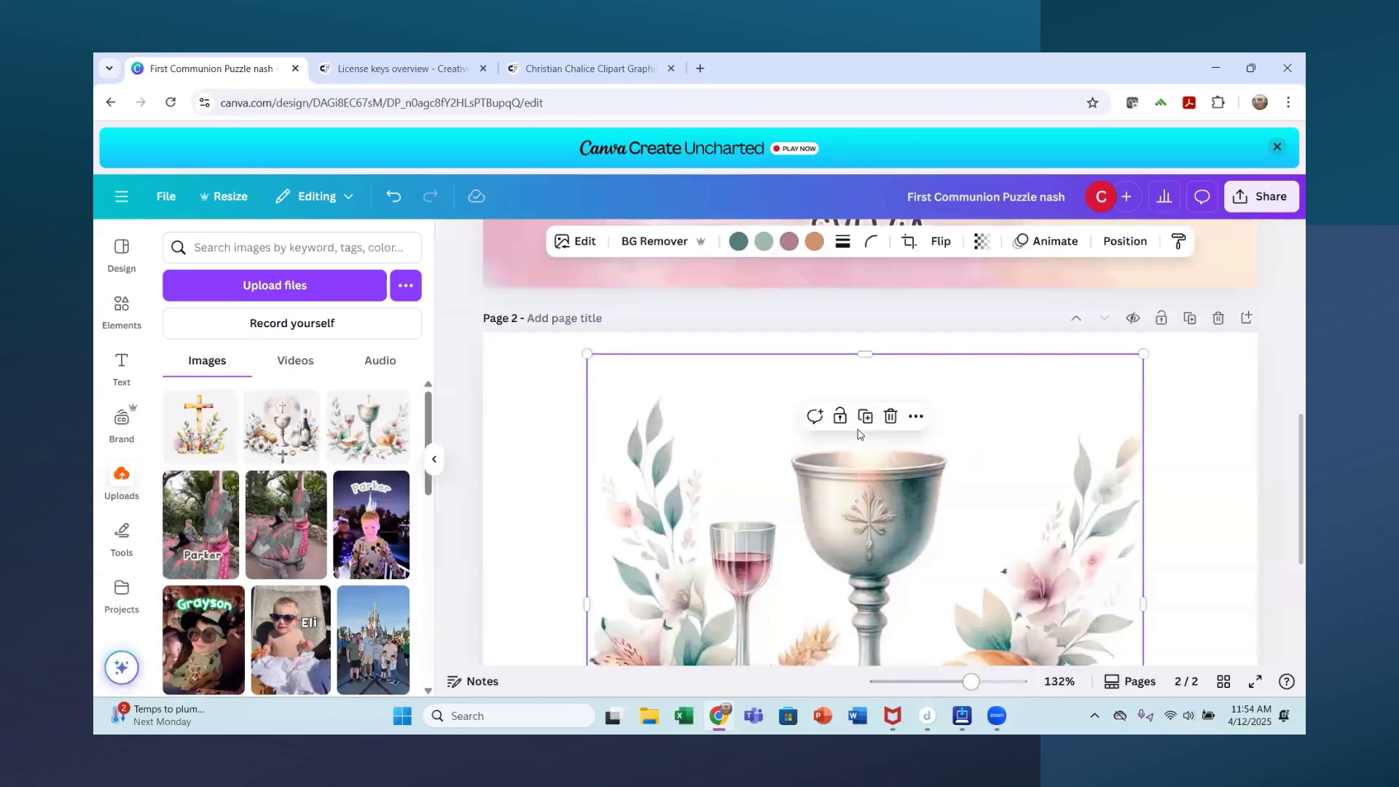
scroll(858, 434, down, 3)
click(1164, 452)
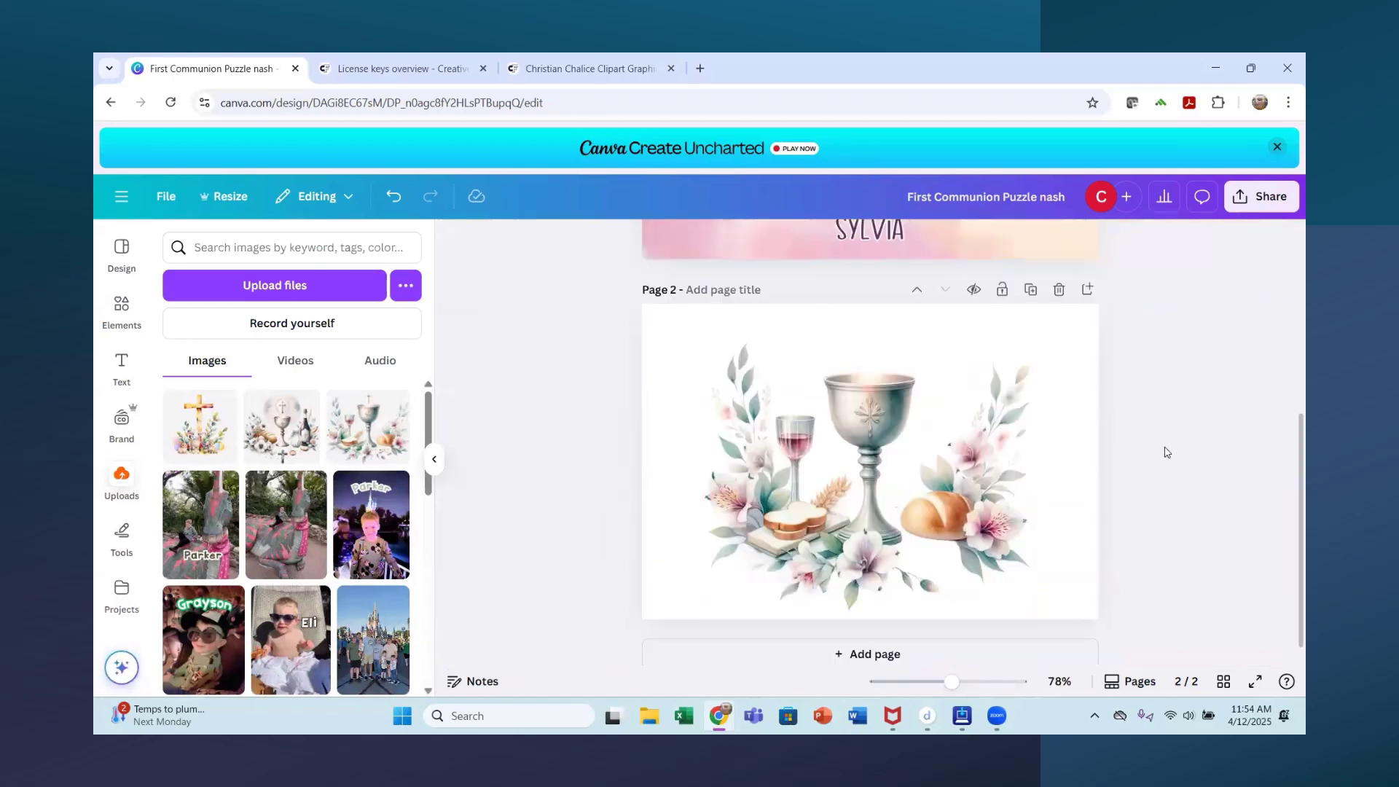
scroll(1165, 452, up, 4)
scroll(1165, 446, down, 4)
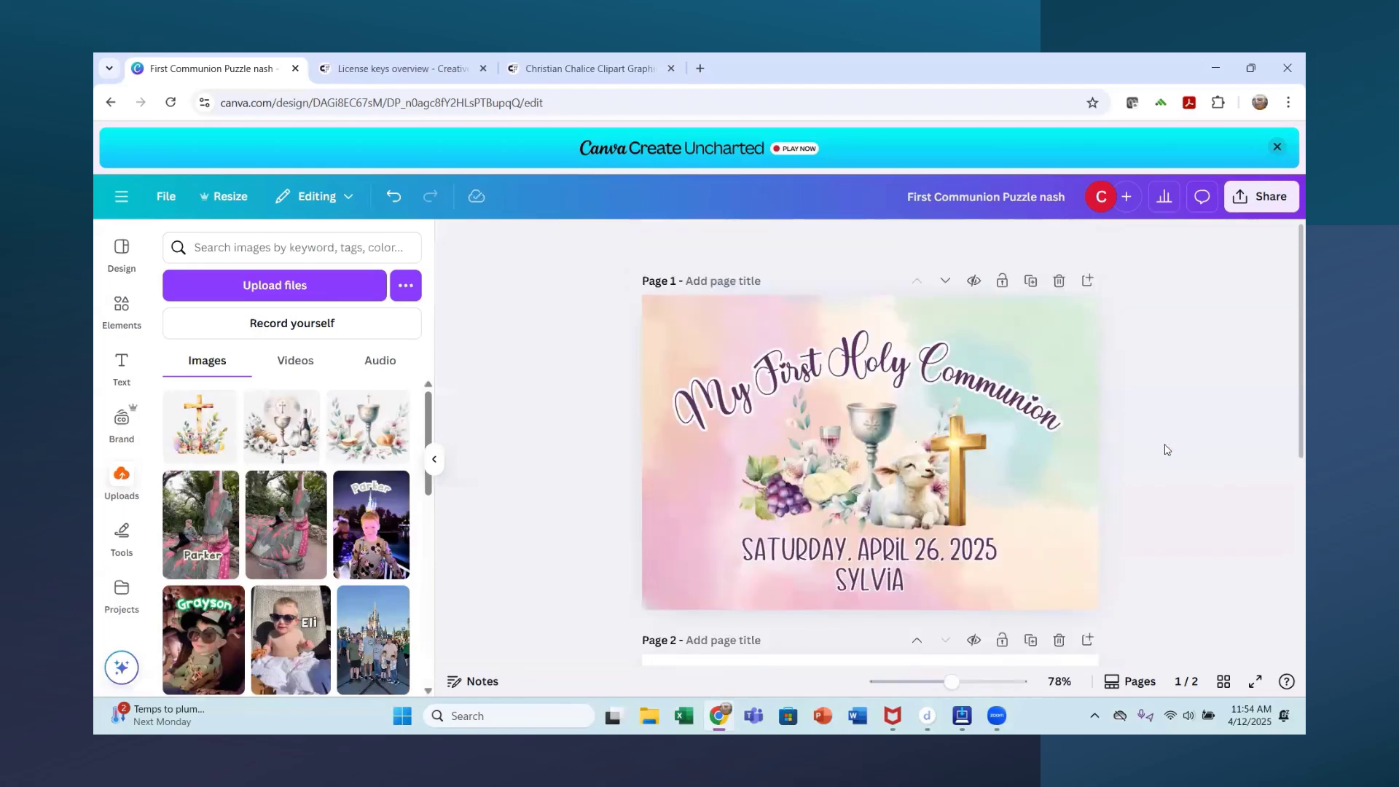
click(1019, 303)
drag(1019, 301, 932, 390)
drag(825, 477, 888, 423)
Nudge the chalice image onto the exact centre of page 2 and deselect it
scroll(1042, 403, up, 5)
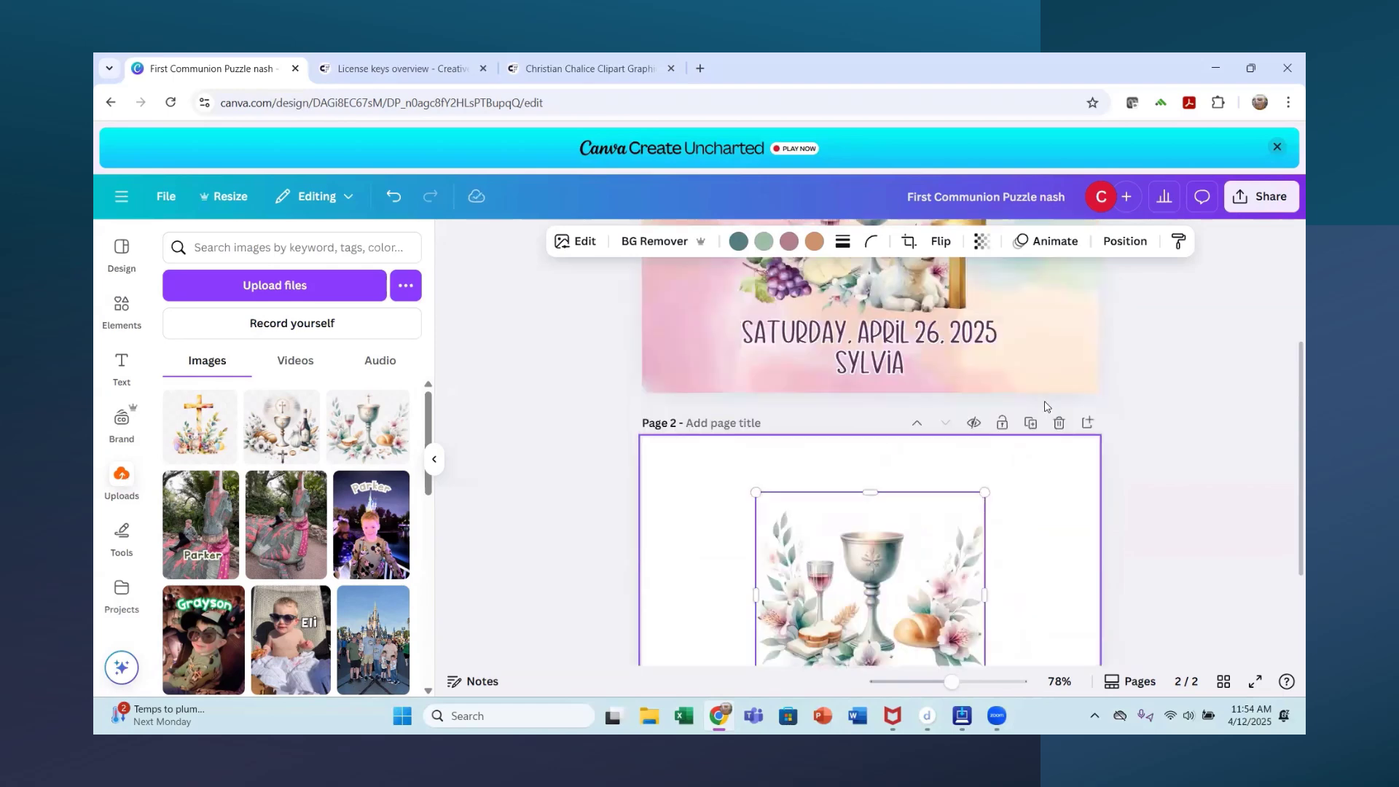
scroll(1042, 403, down, 3)
scroll(1042, 403, down, 2)
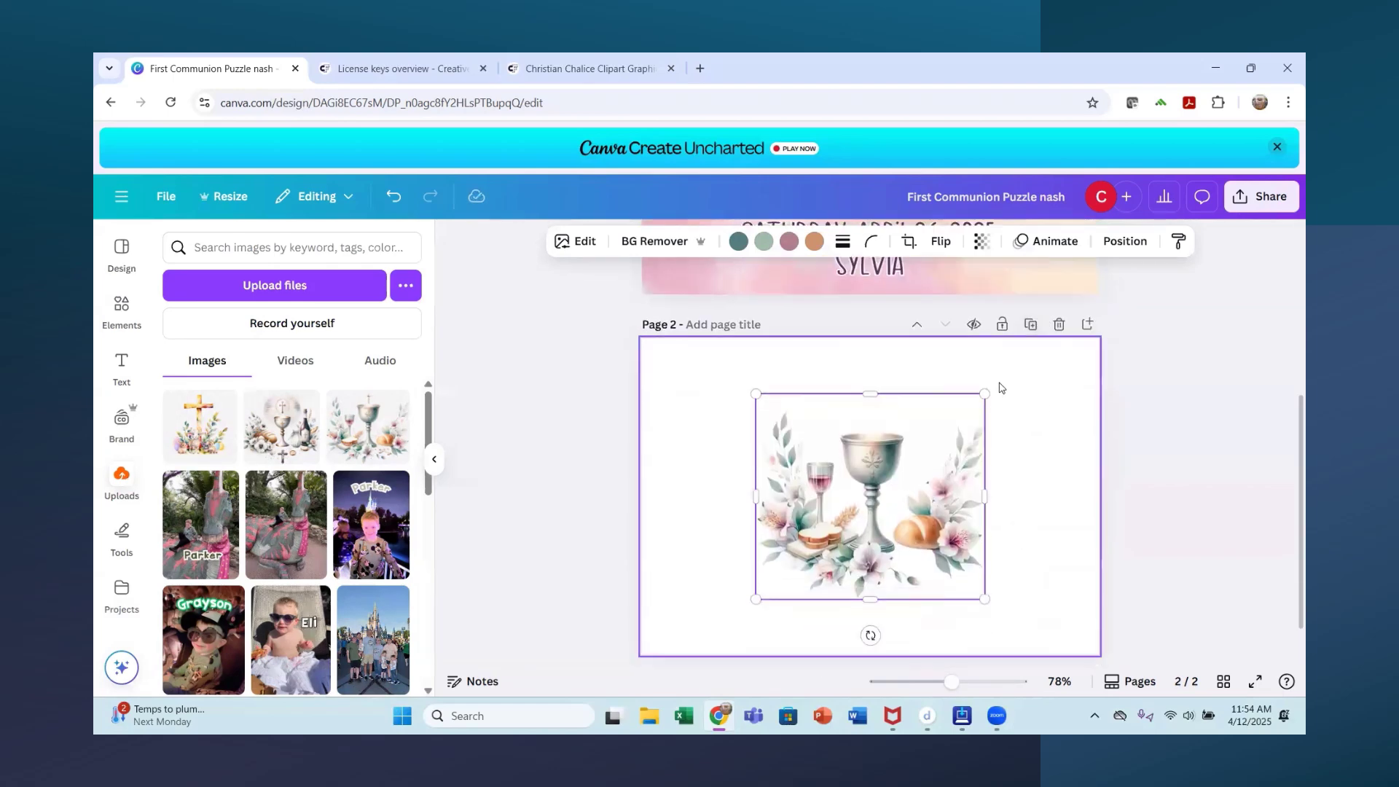
drag(982, 392, 964, 412)
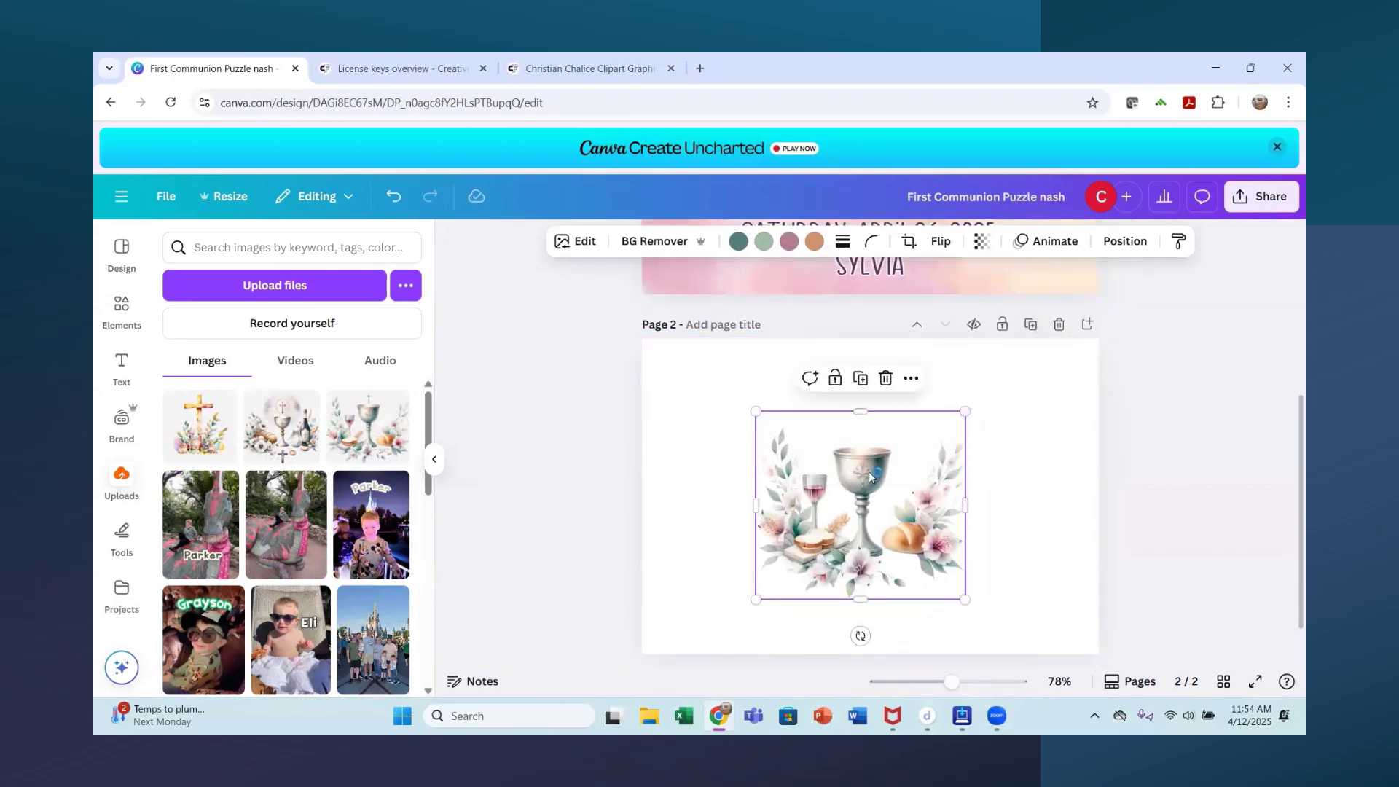
drag(869, 476, 879, 466)
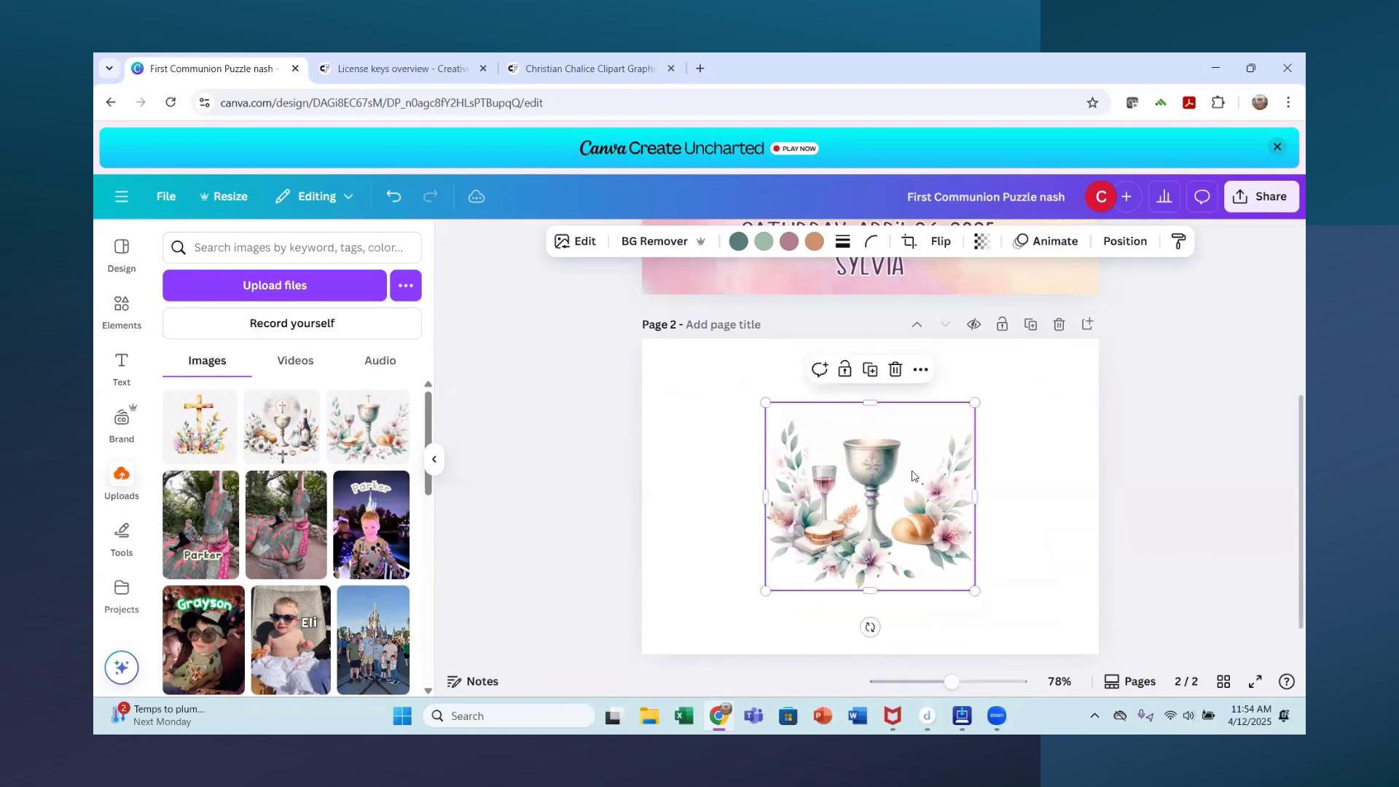
click(1030, 469)
scroll(1030, 455, up, 5)
scroll(1027, 452, down, 2)
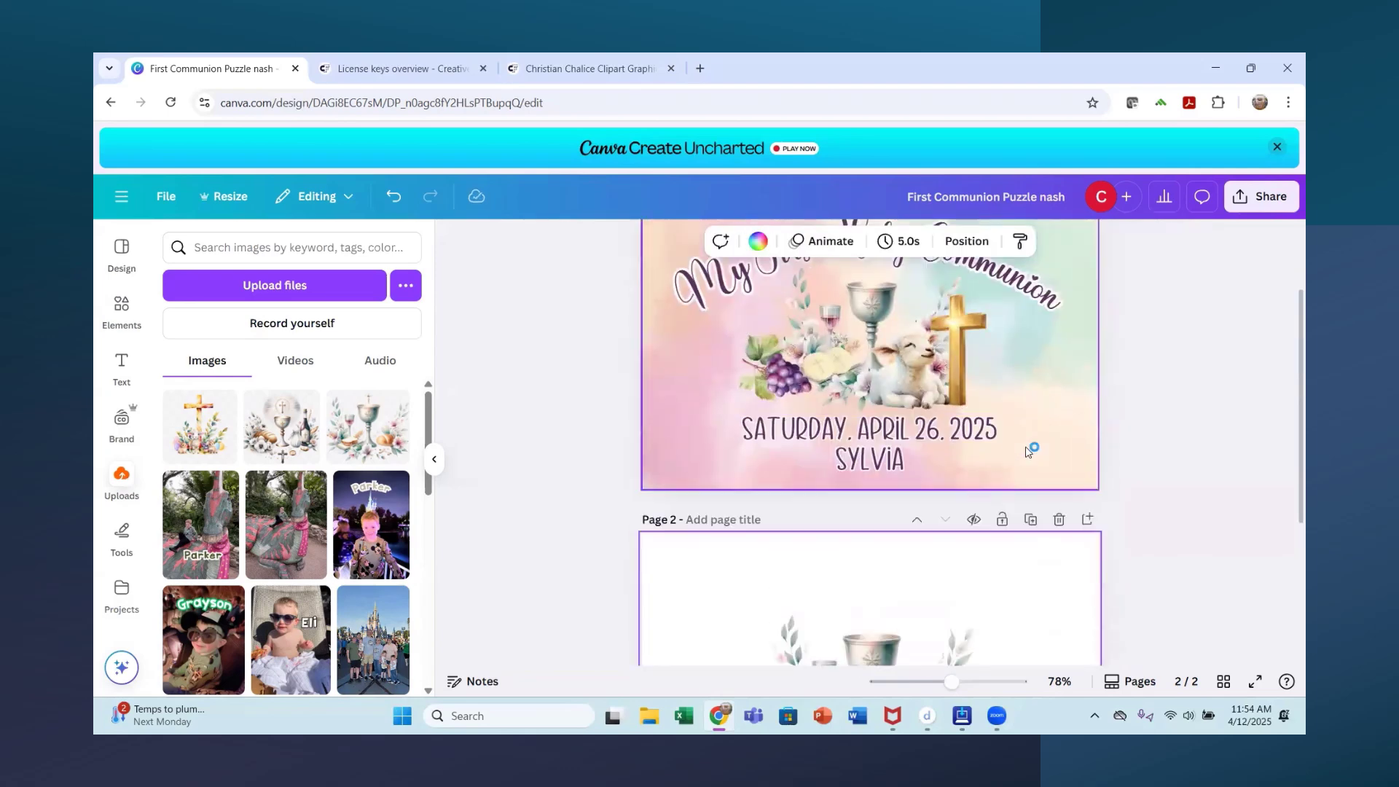
scroll(1027, 452, down, 5)
Delete the stray lamb-and-cross image from page 1 and scroll down to page 2's chalice artwork
scroll(248, 468, down, 2)
scroll(247, 468, up, 2)
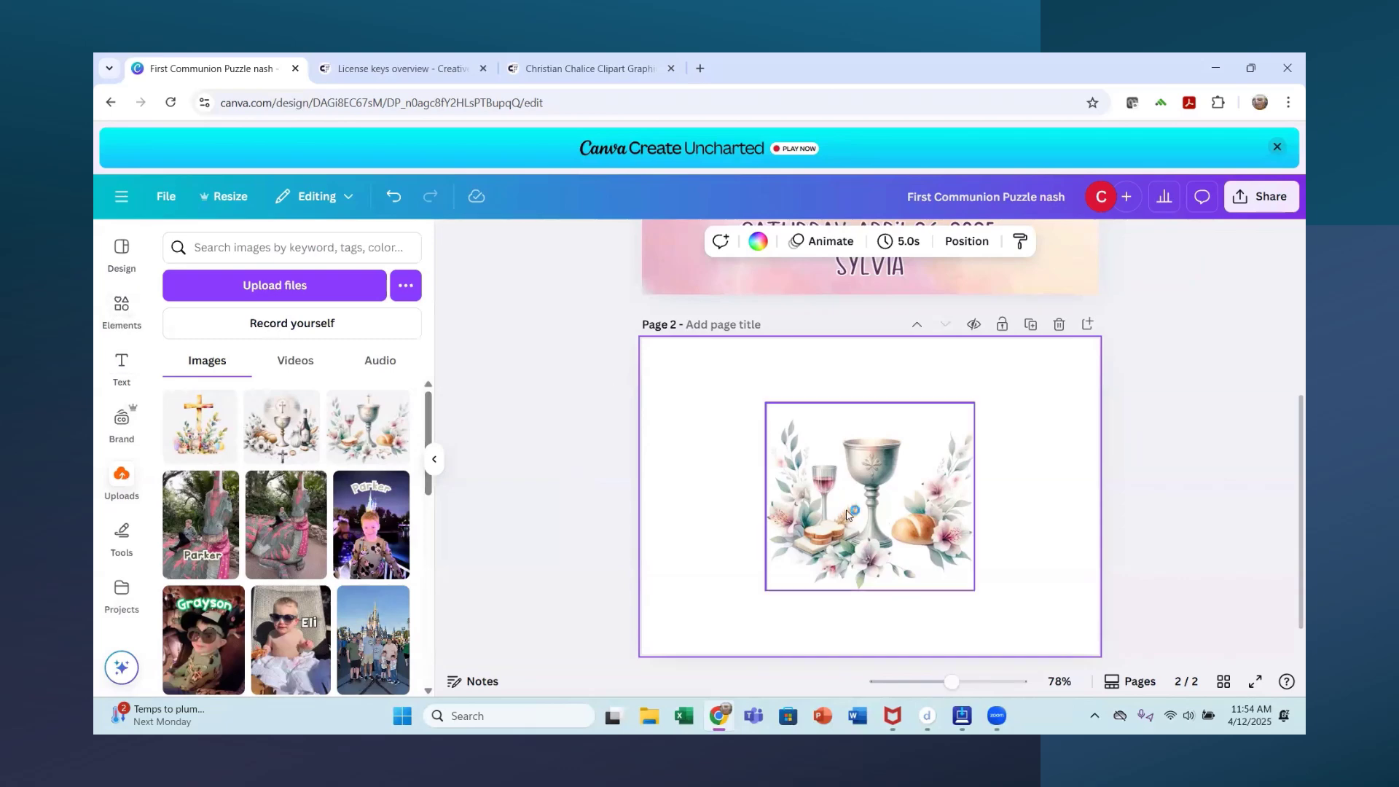
scroll(847, 515, up, 5)
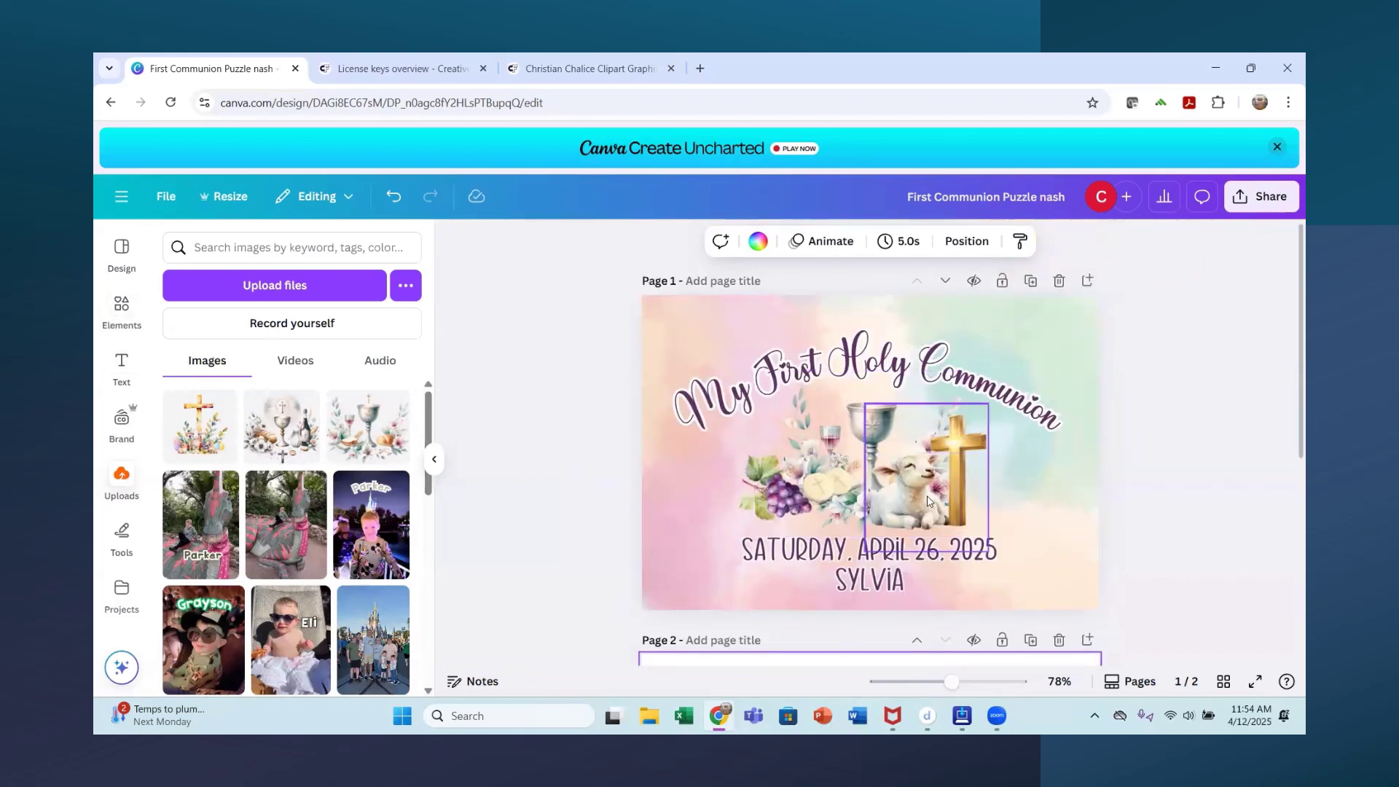
scroll(277, 556, down, 10)
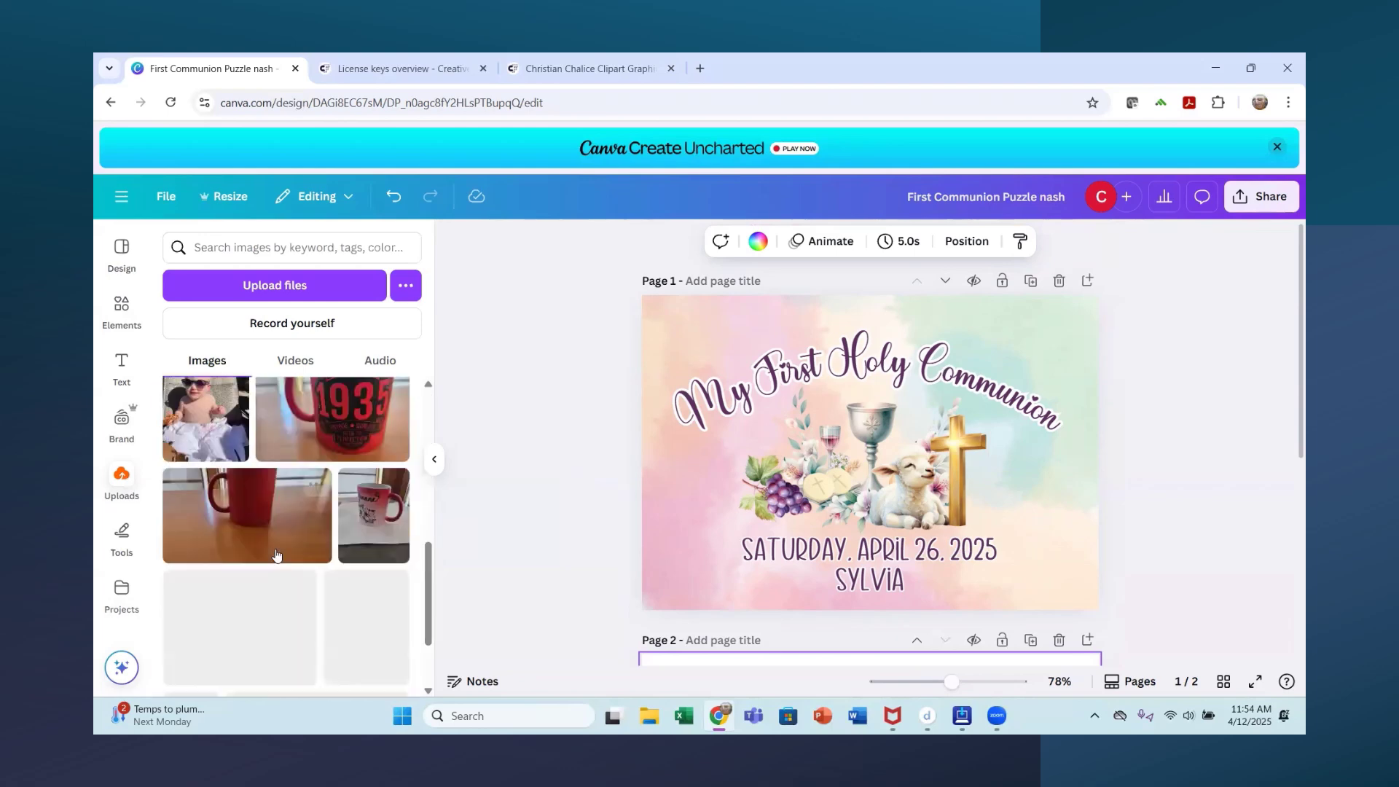
scroll(289, 556, down, 3)
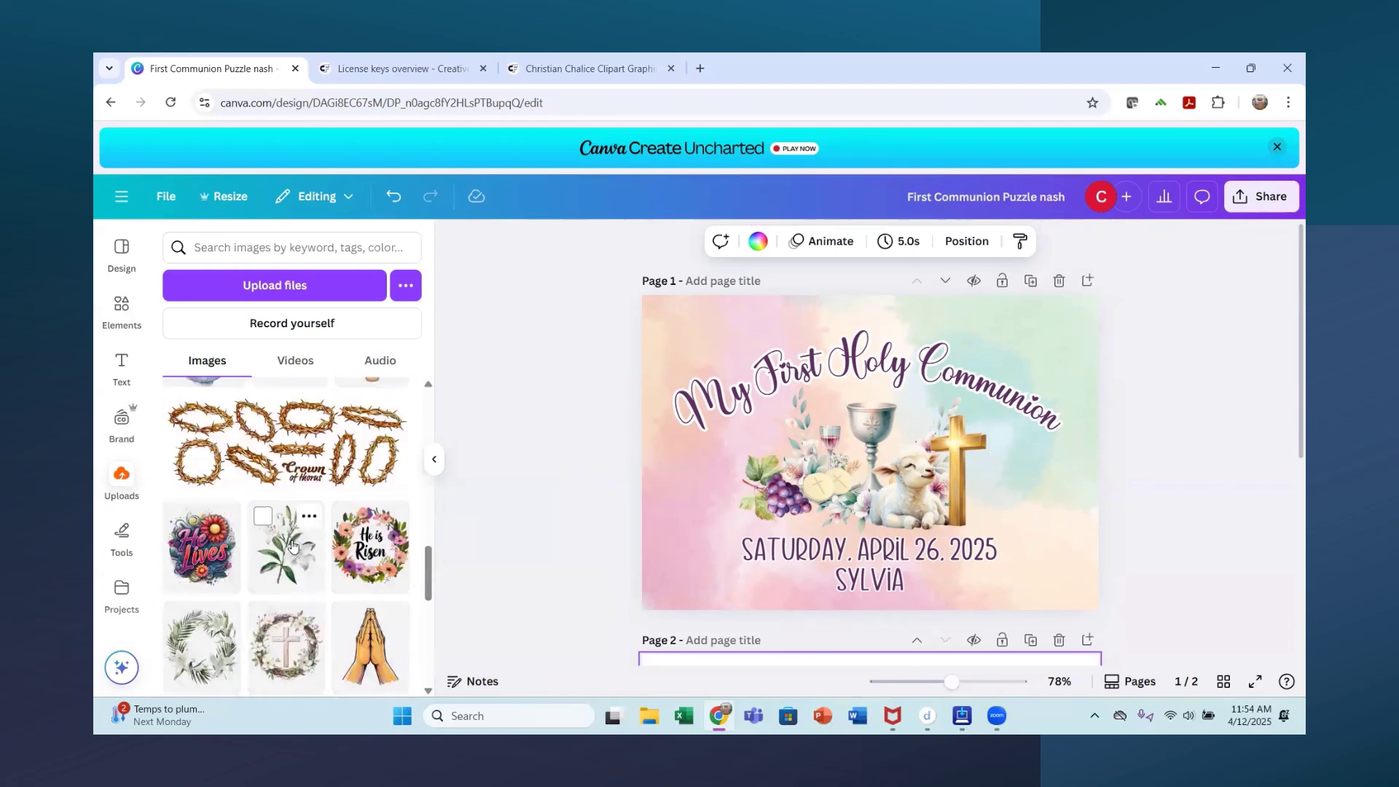
scroll(289, 540, down, 5)
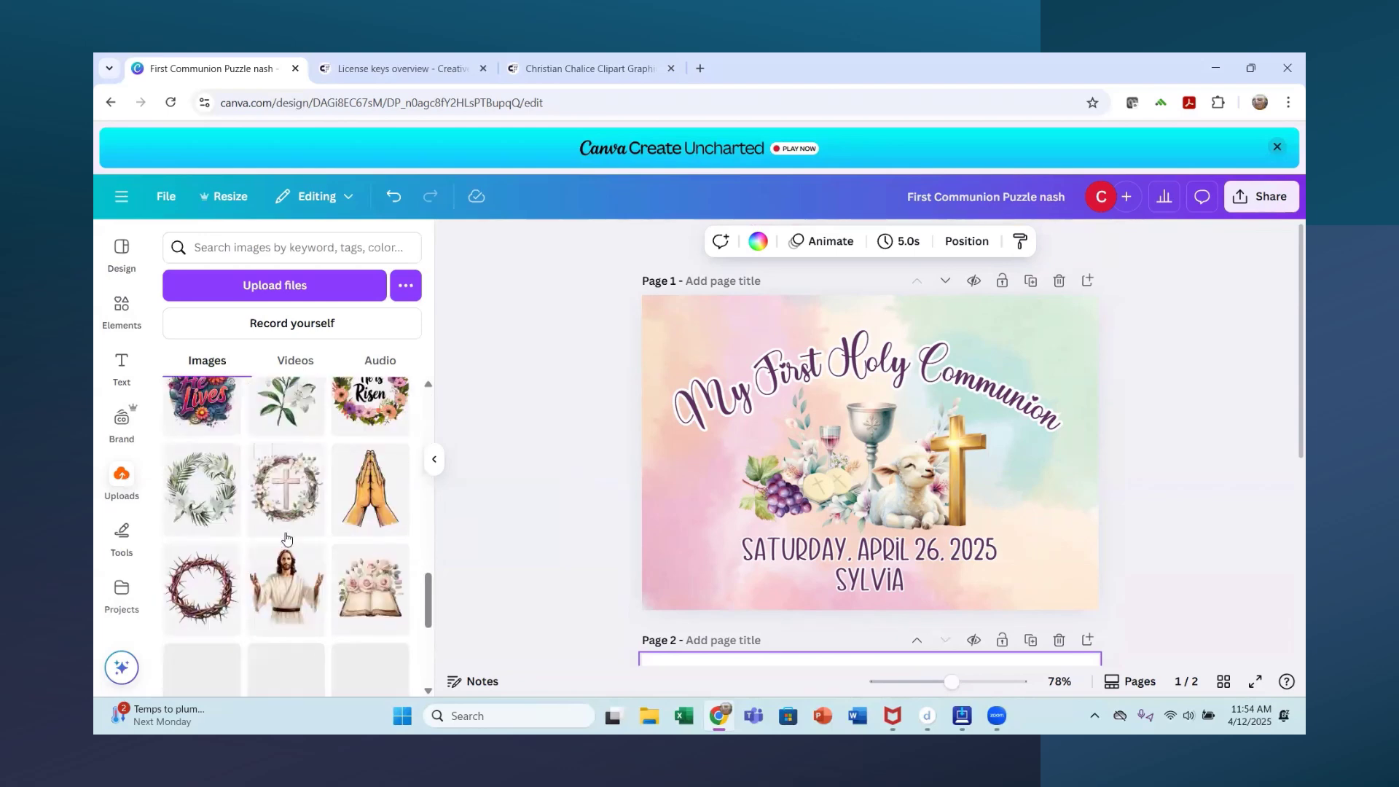
scroll(286, 538, down, 2)
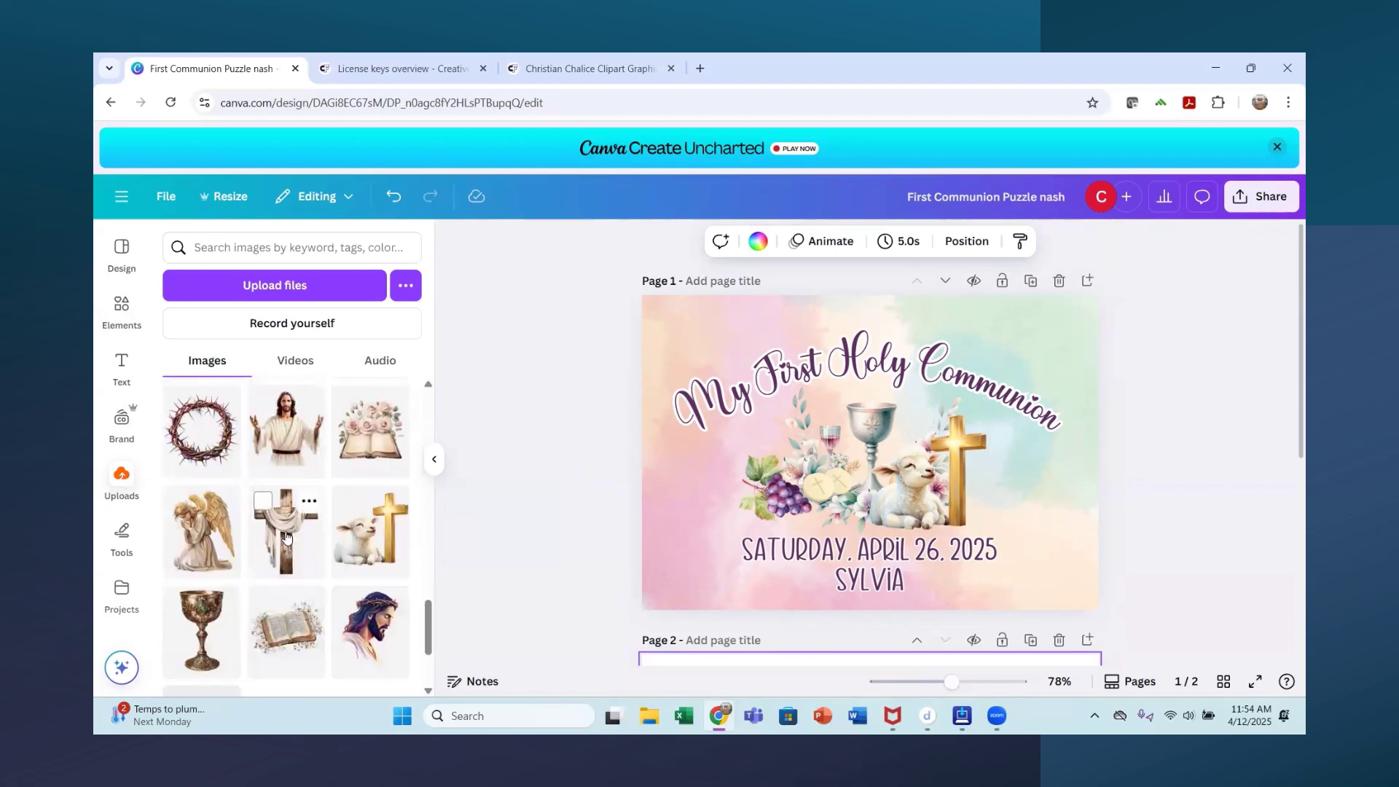
click(358, 551)
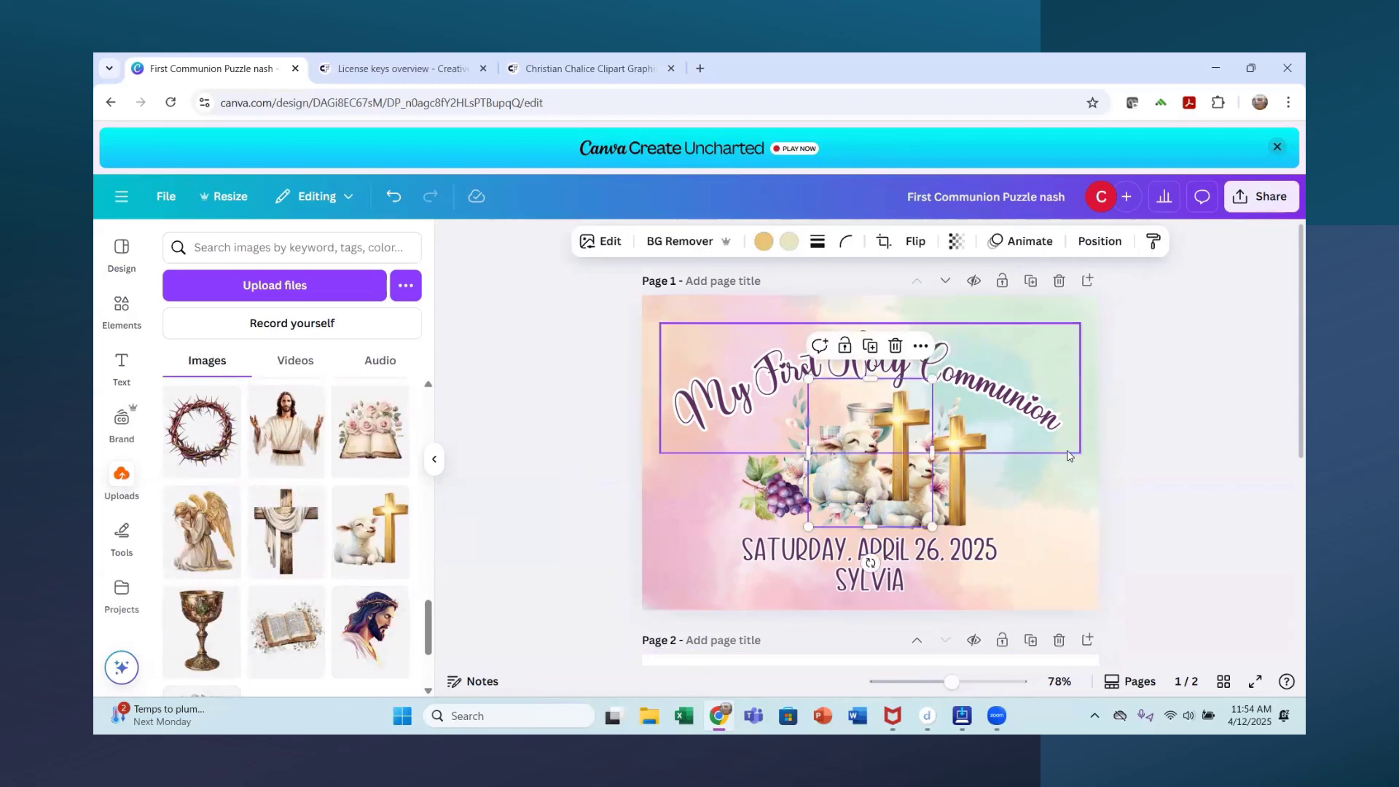
key(Delete)
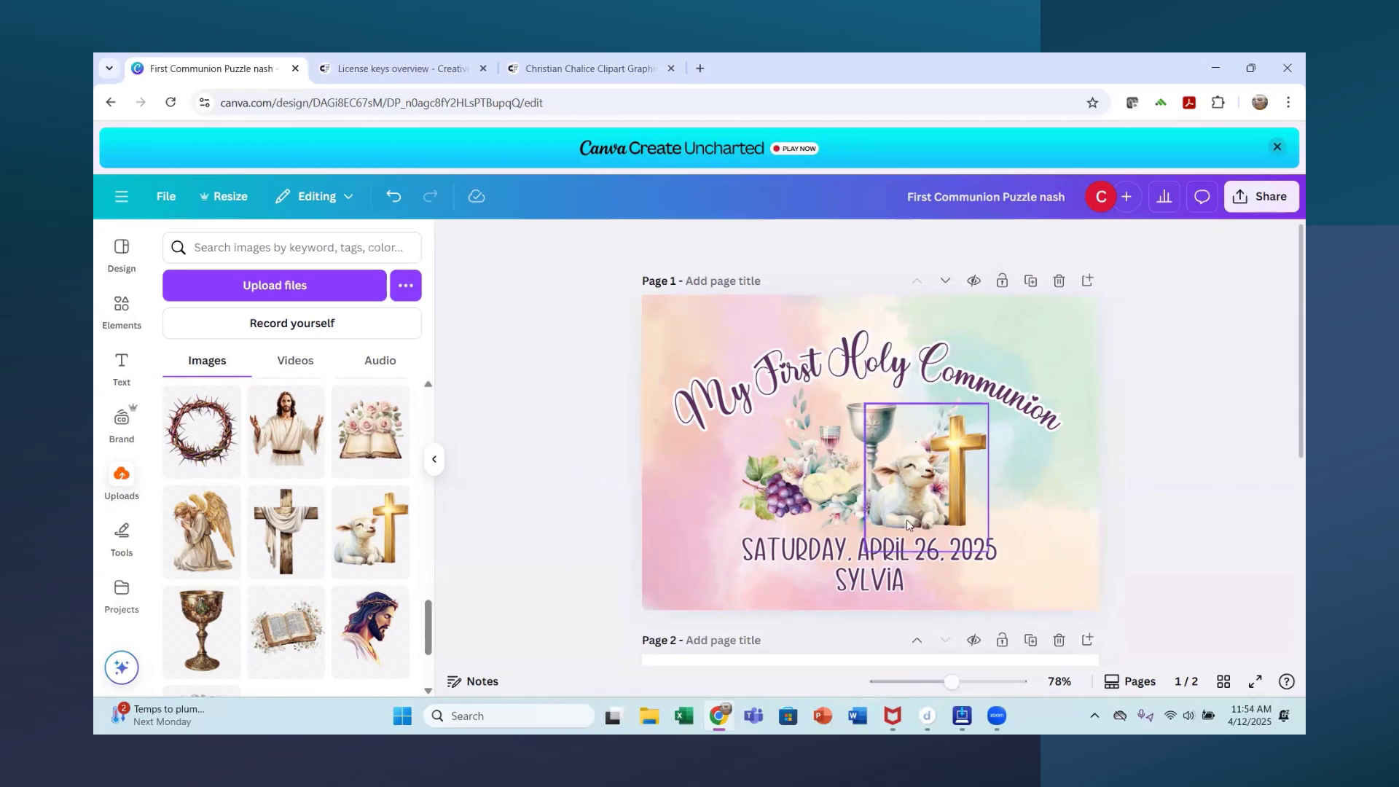
scroll(1169, 449, down, 5)
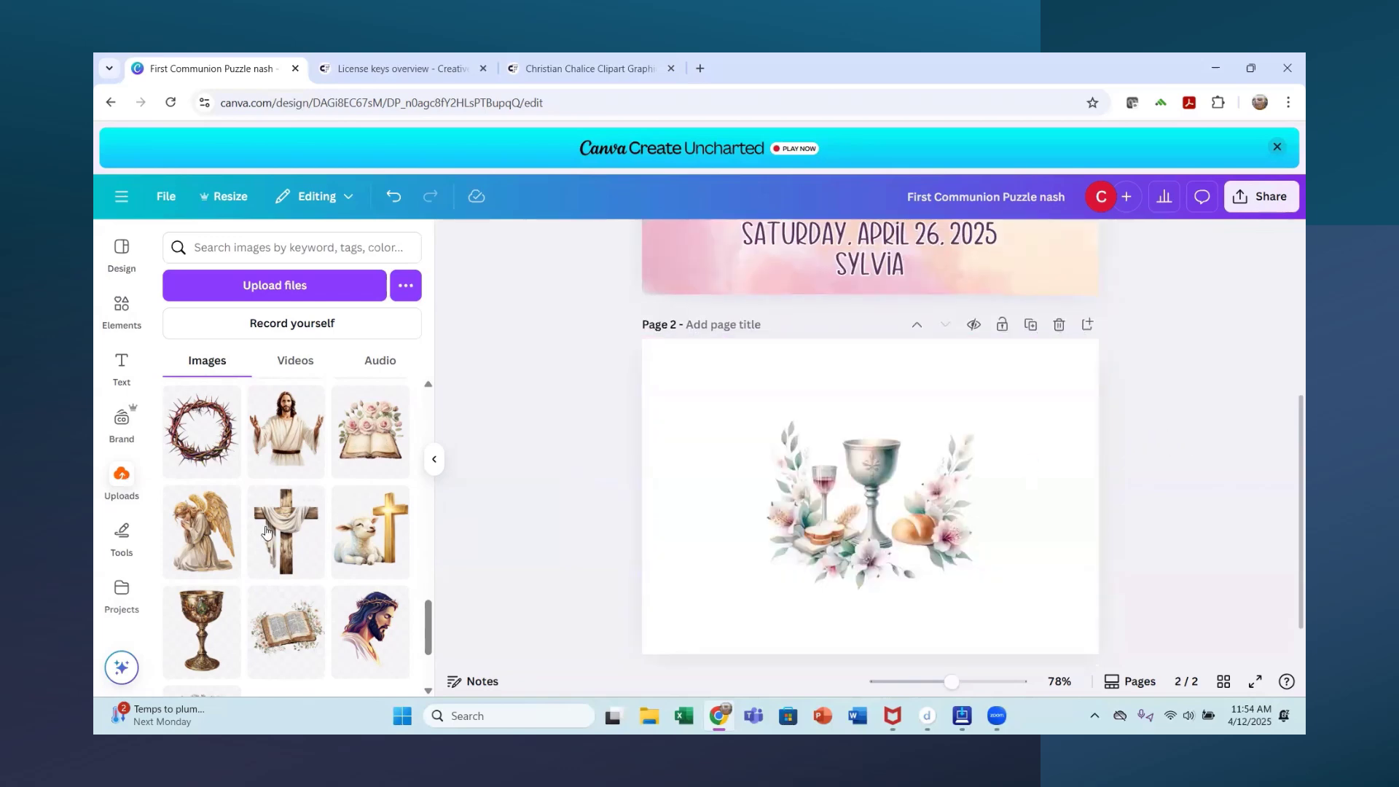
Add the lamb-and-cross image to page 2, shrink it slightly, and overlap it on the chalice's right side
click(376, 548)
drag(870, 539, 923, 545)
scroll(969, 496, up, 3)
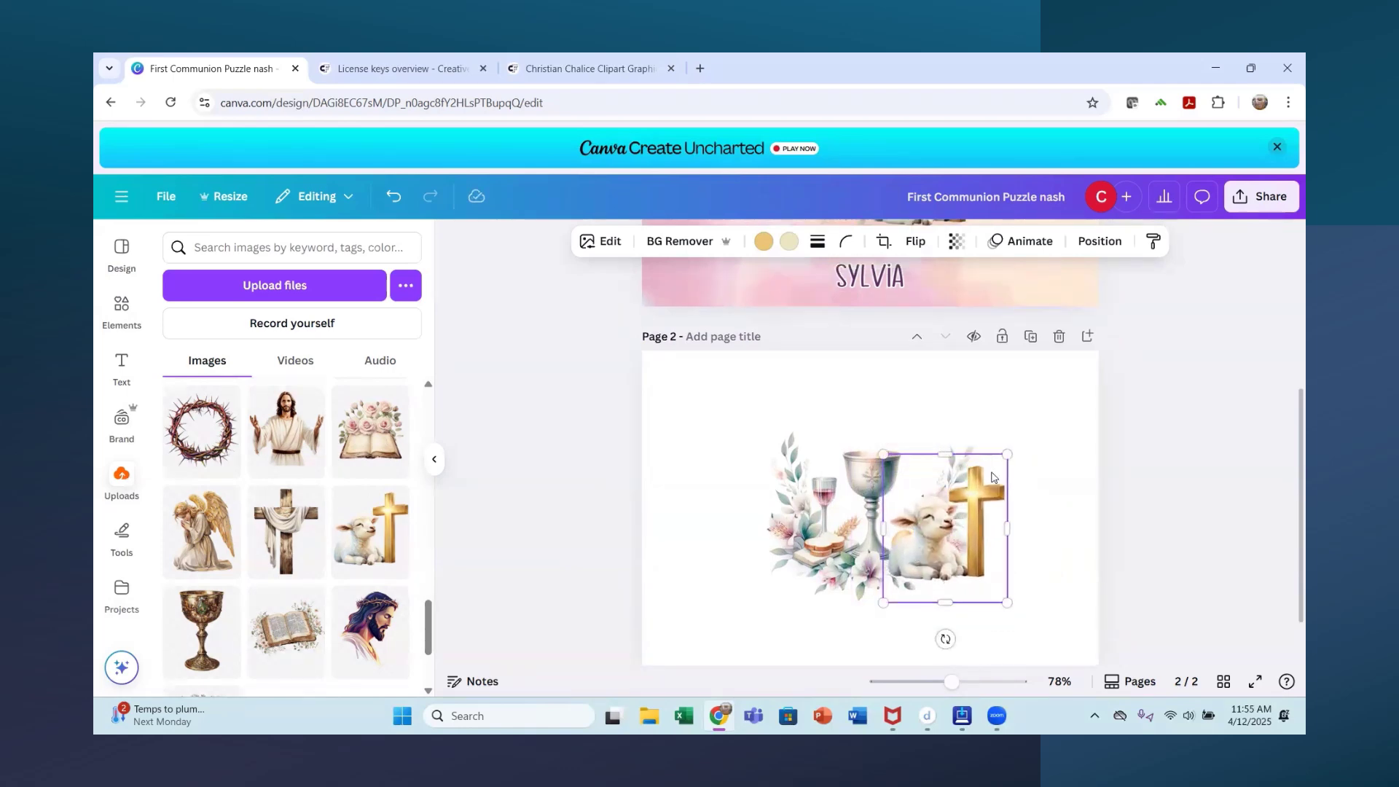
scroll(991, 463, down, 3)
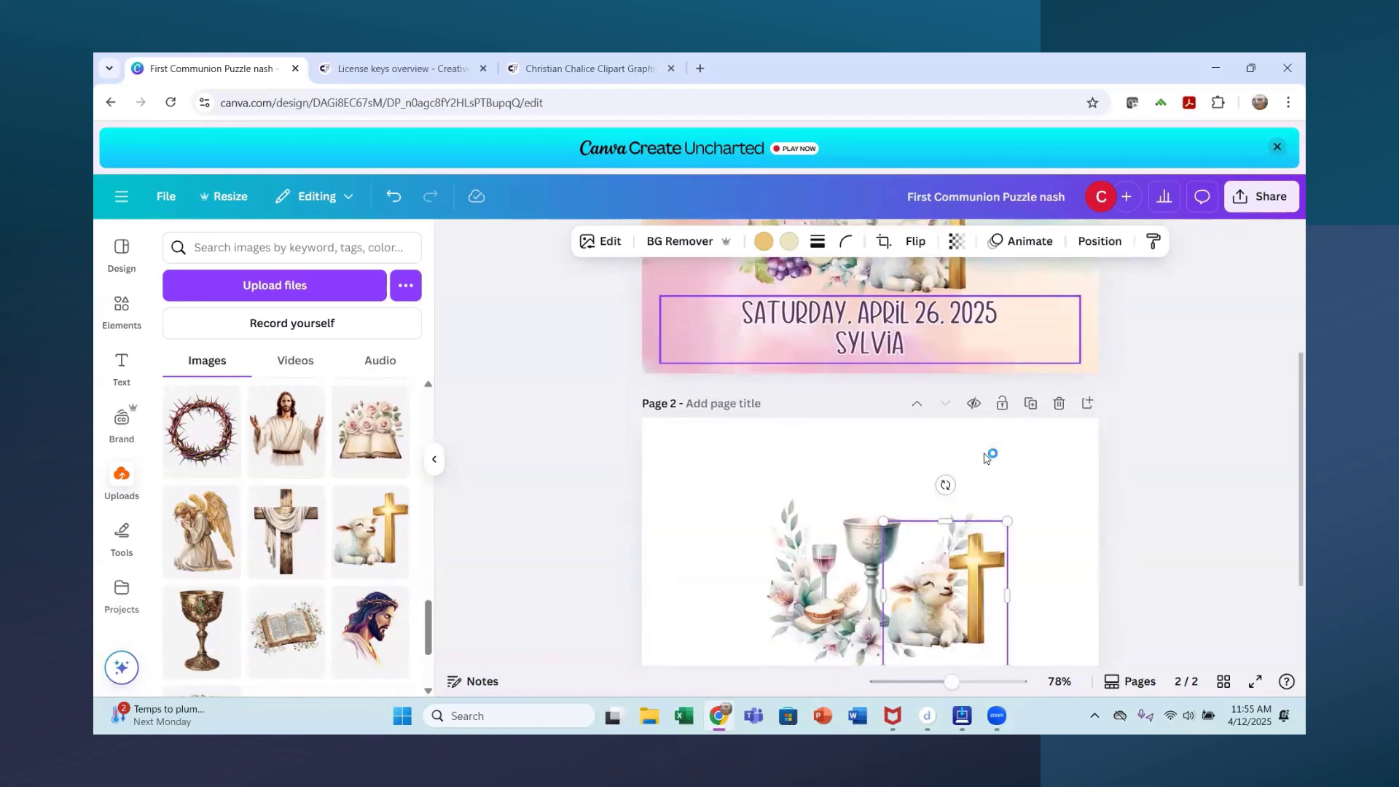
drag(1003, 522, 995, 532)
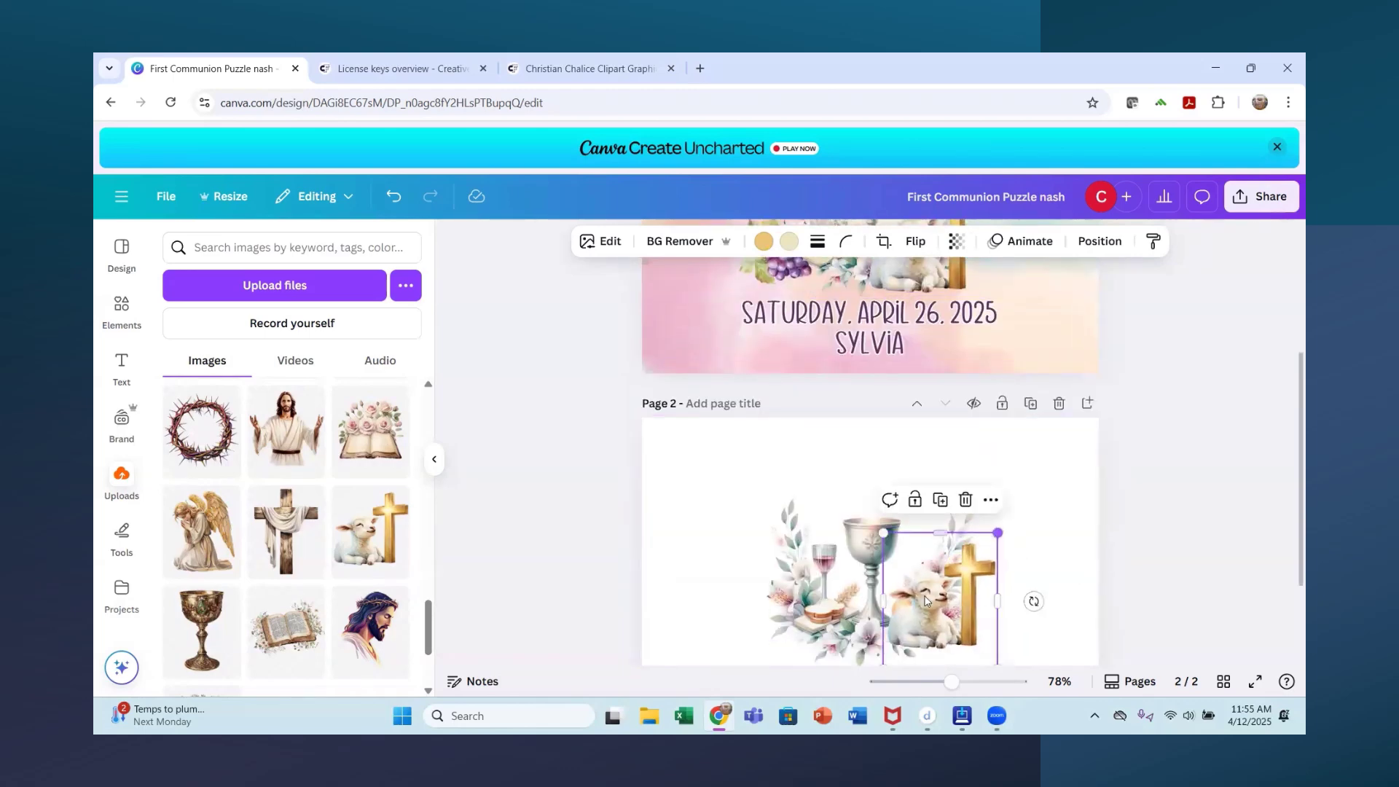
drag(928, 601, 936, 613)
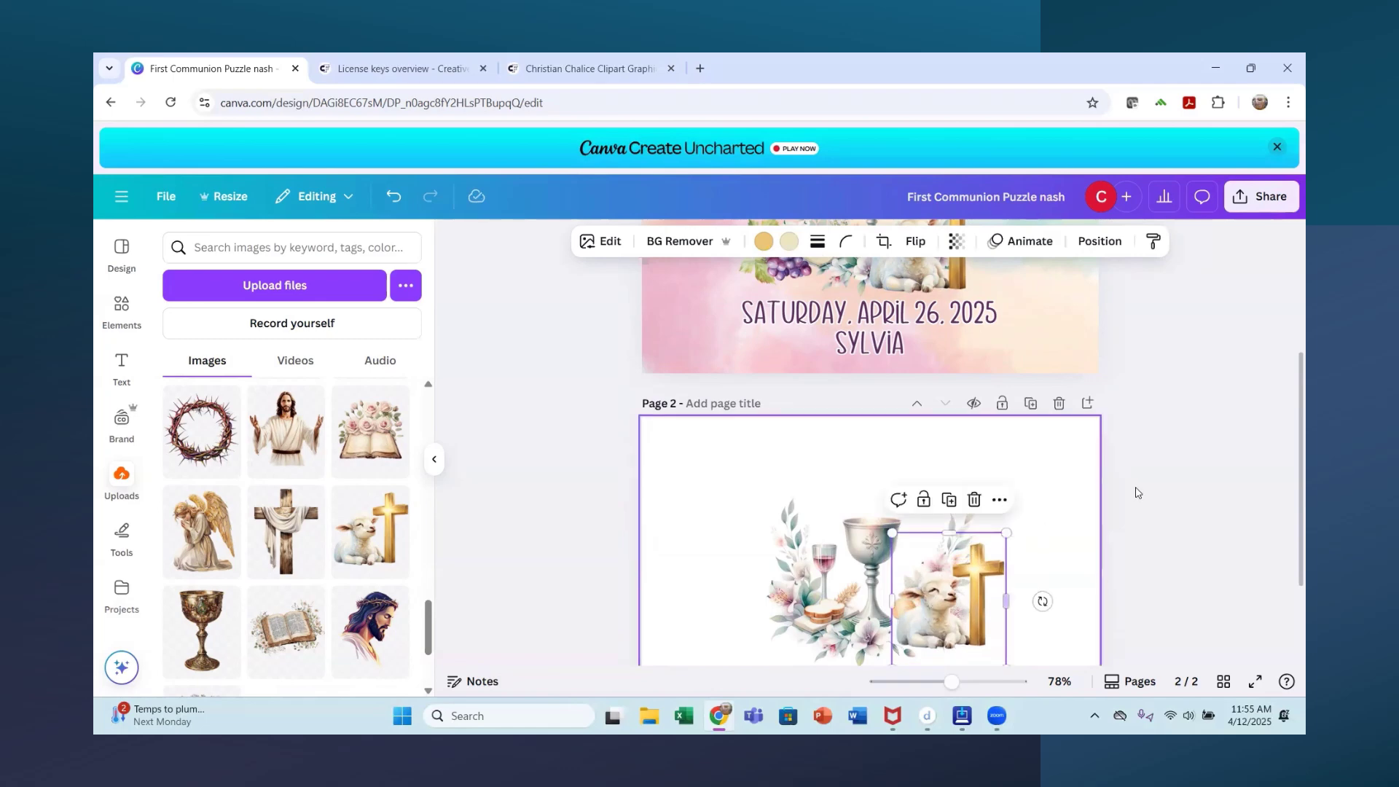
click(1209, 452)
Switch from the Uploads panel to the Elements library and dismiss the recent-search suggestions
scroll(1207, 400, up, 1)
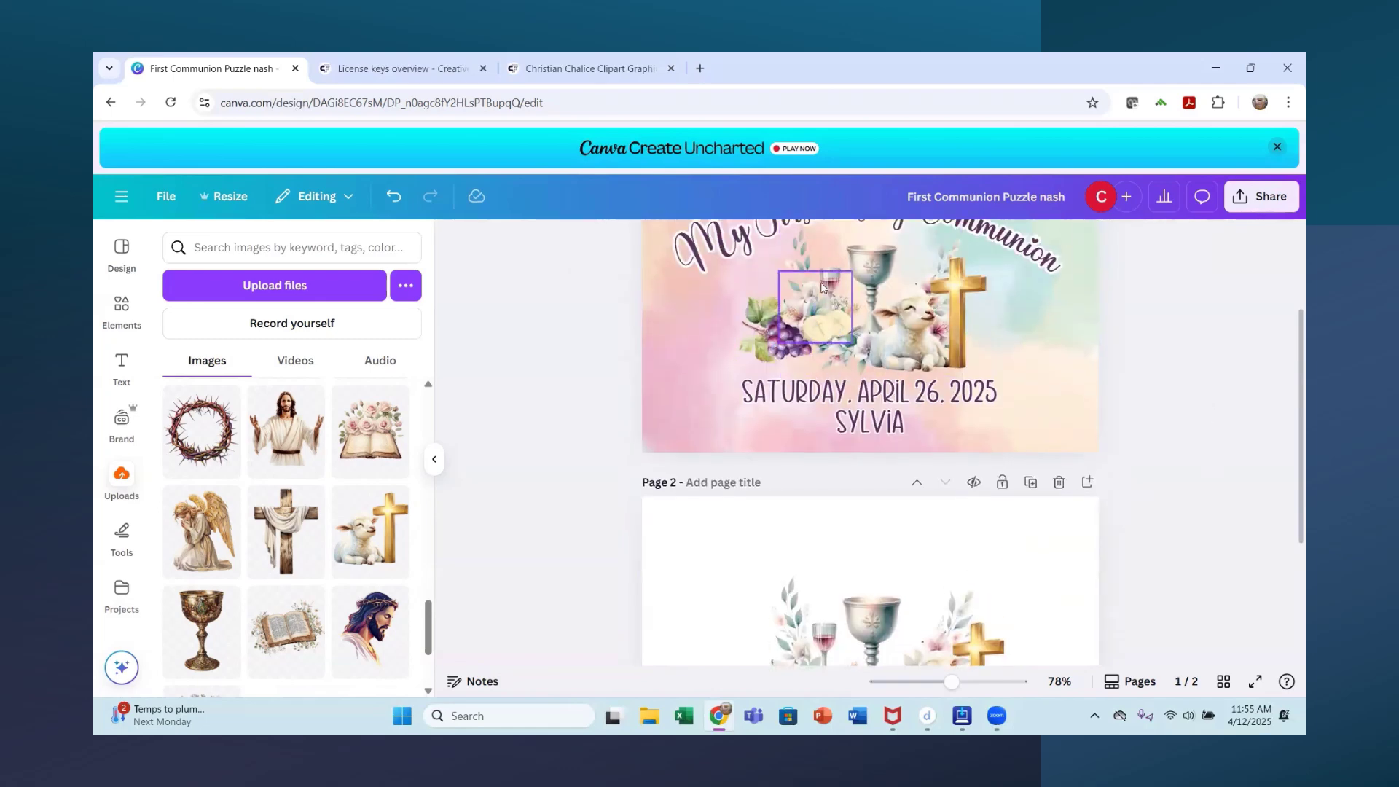
scroll(331, 601, down, 2)
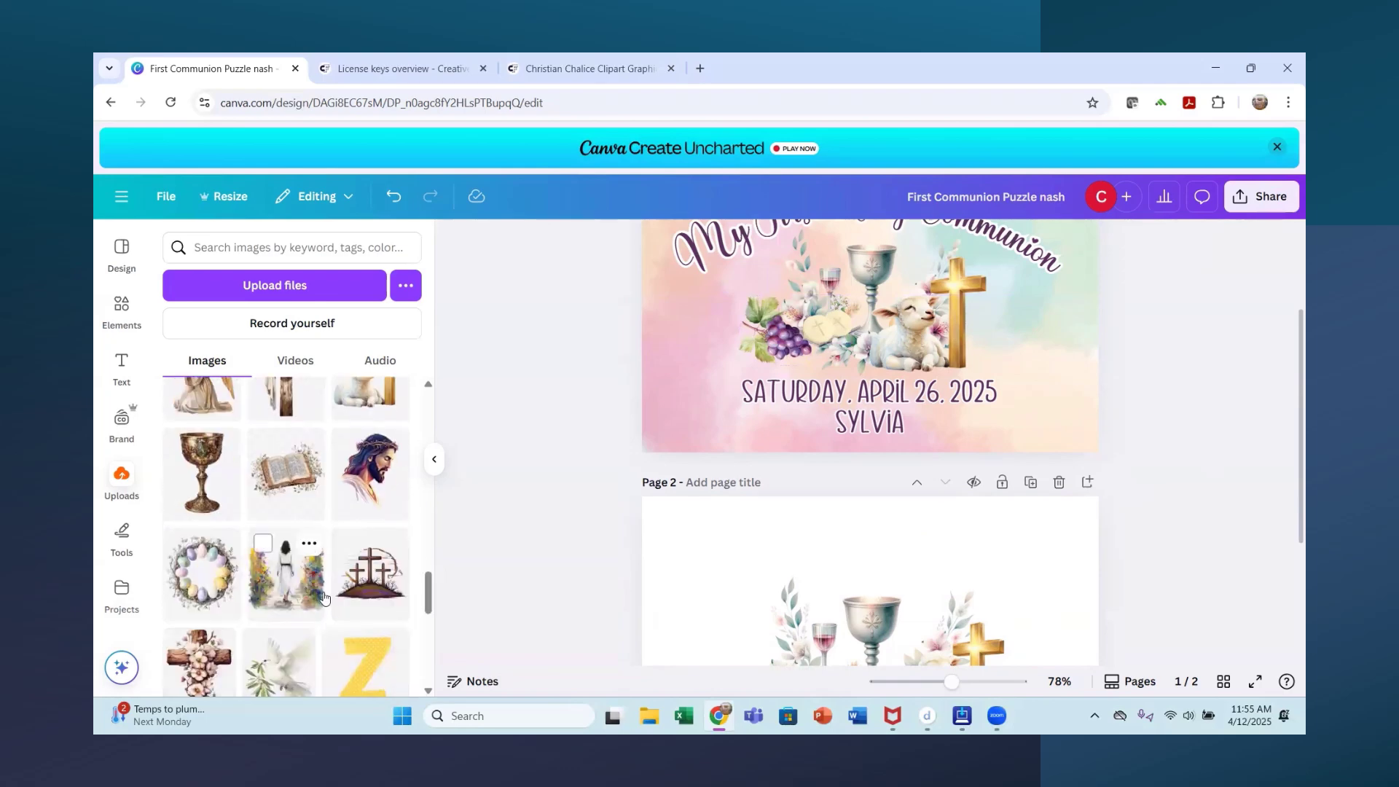
scroll(320, 583, down, 5)
scroll(310, 580, up, 5)
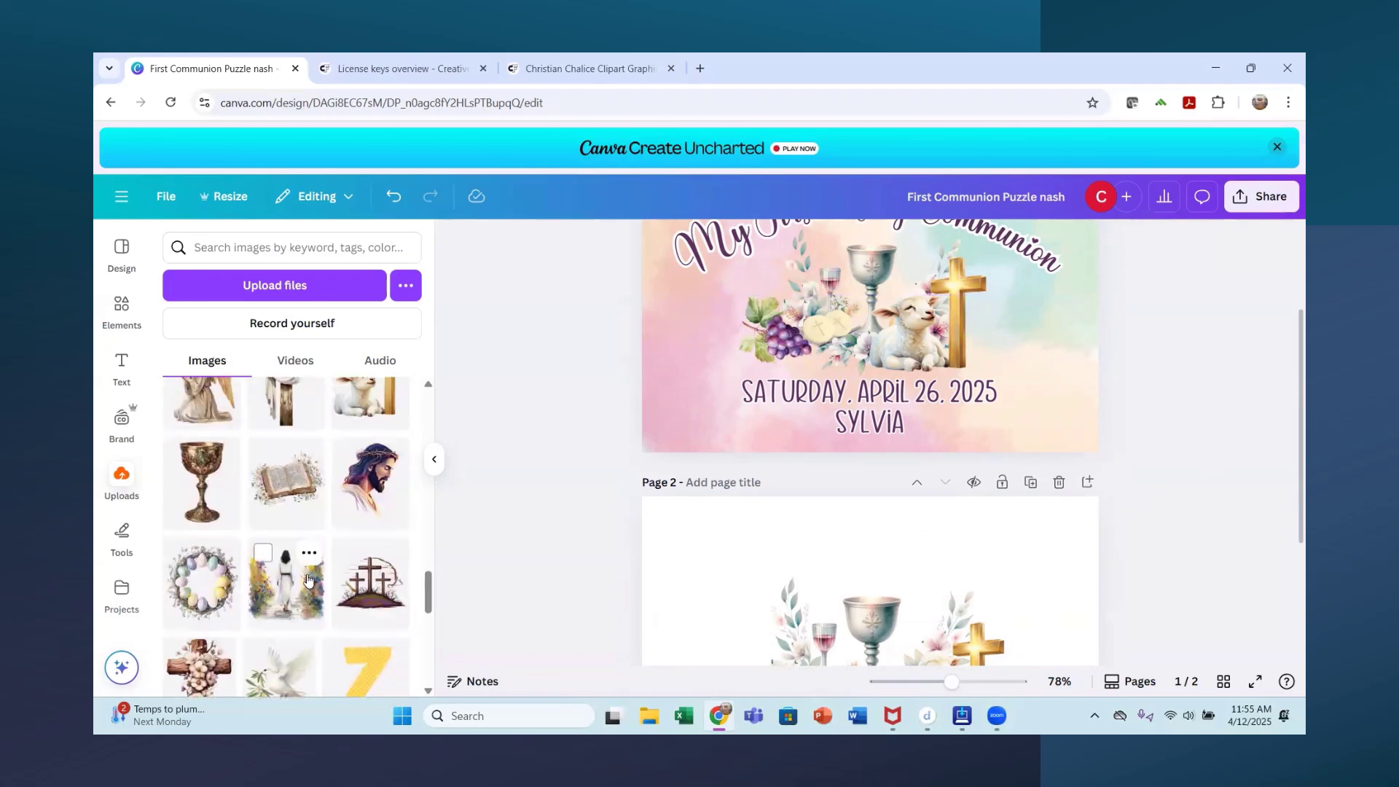
scroll(307, 579, up, 5)
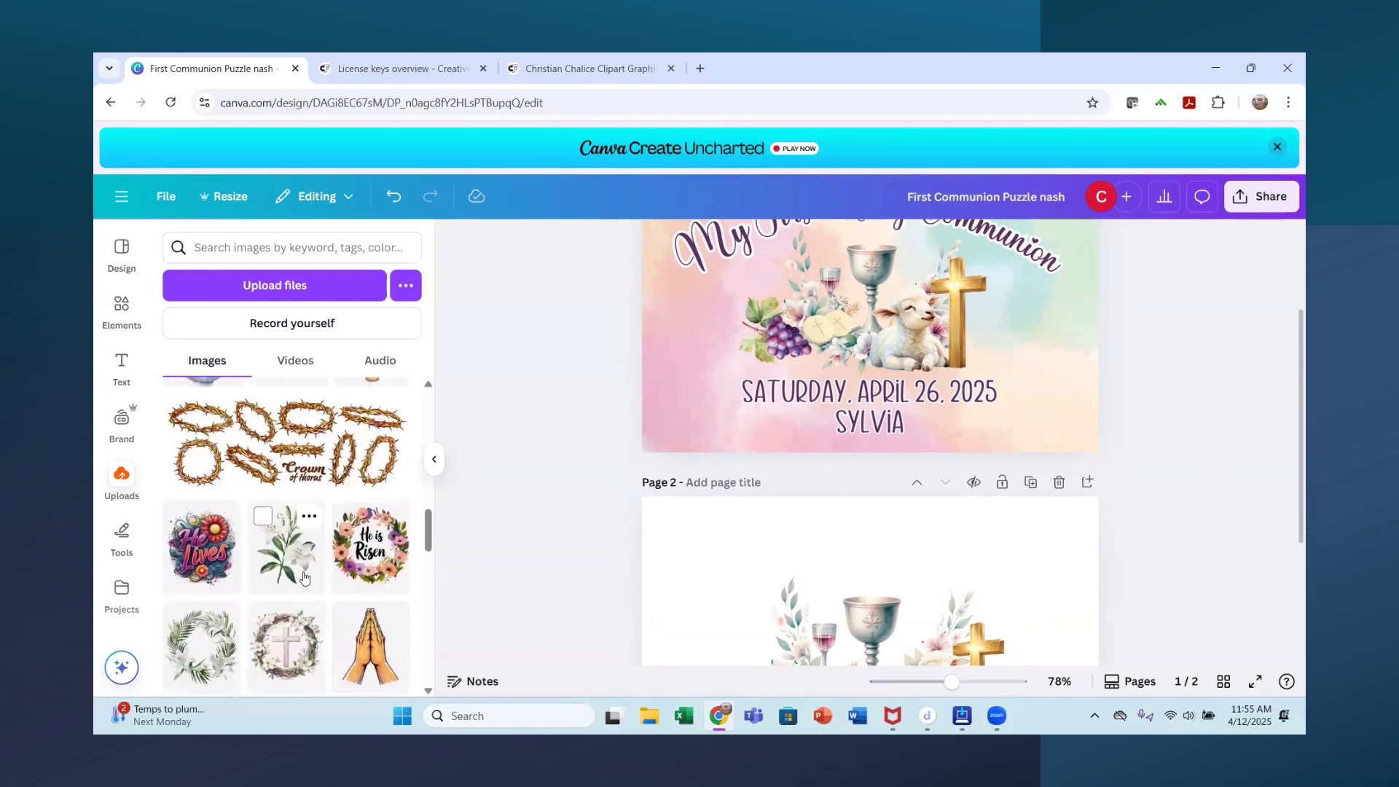
scroll(305, 578, up, 2)
scroll(300, 576, up, 10)
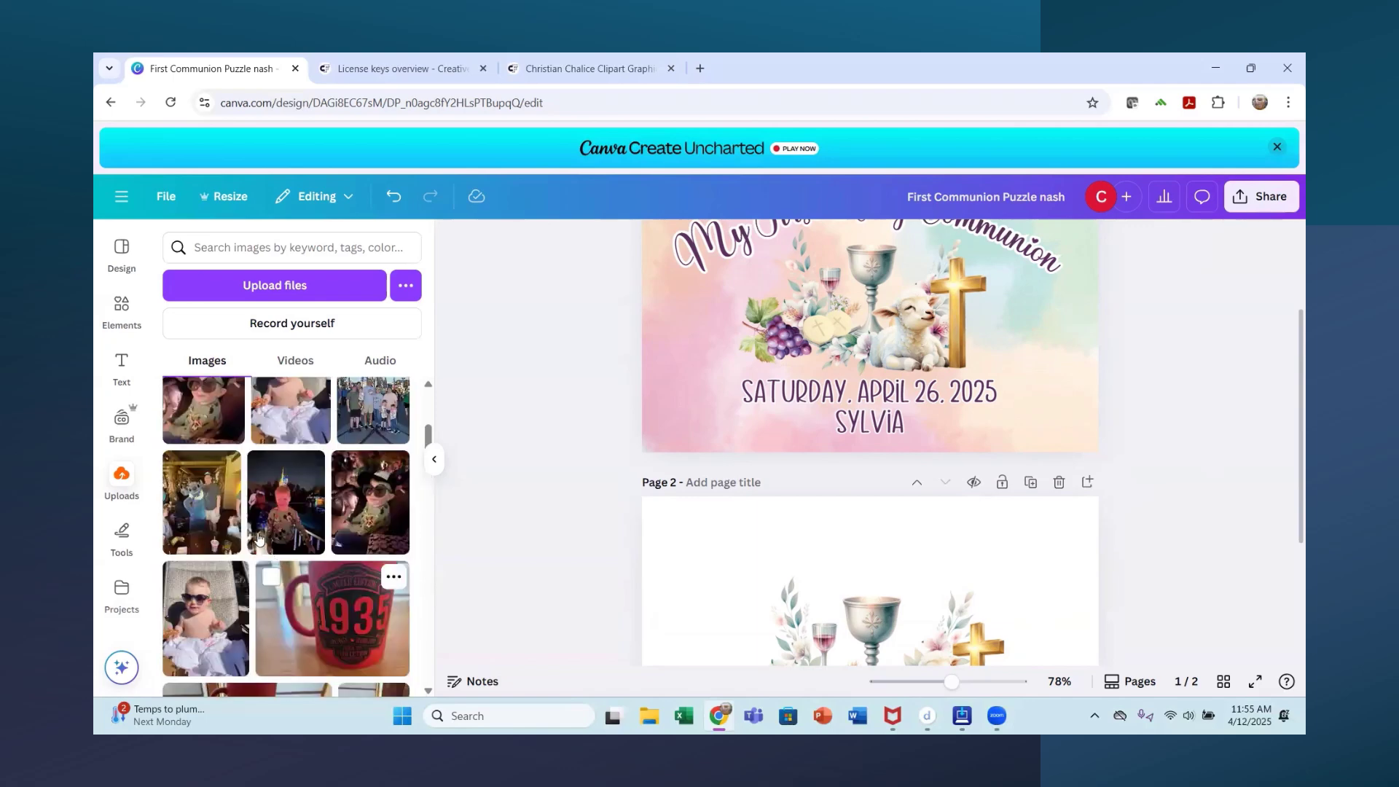
click(120, 312)
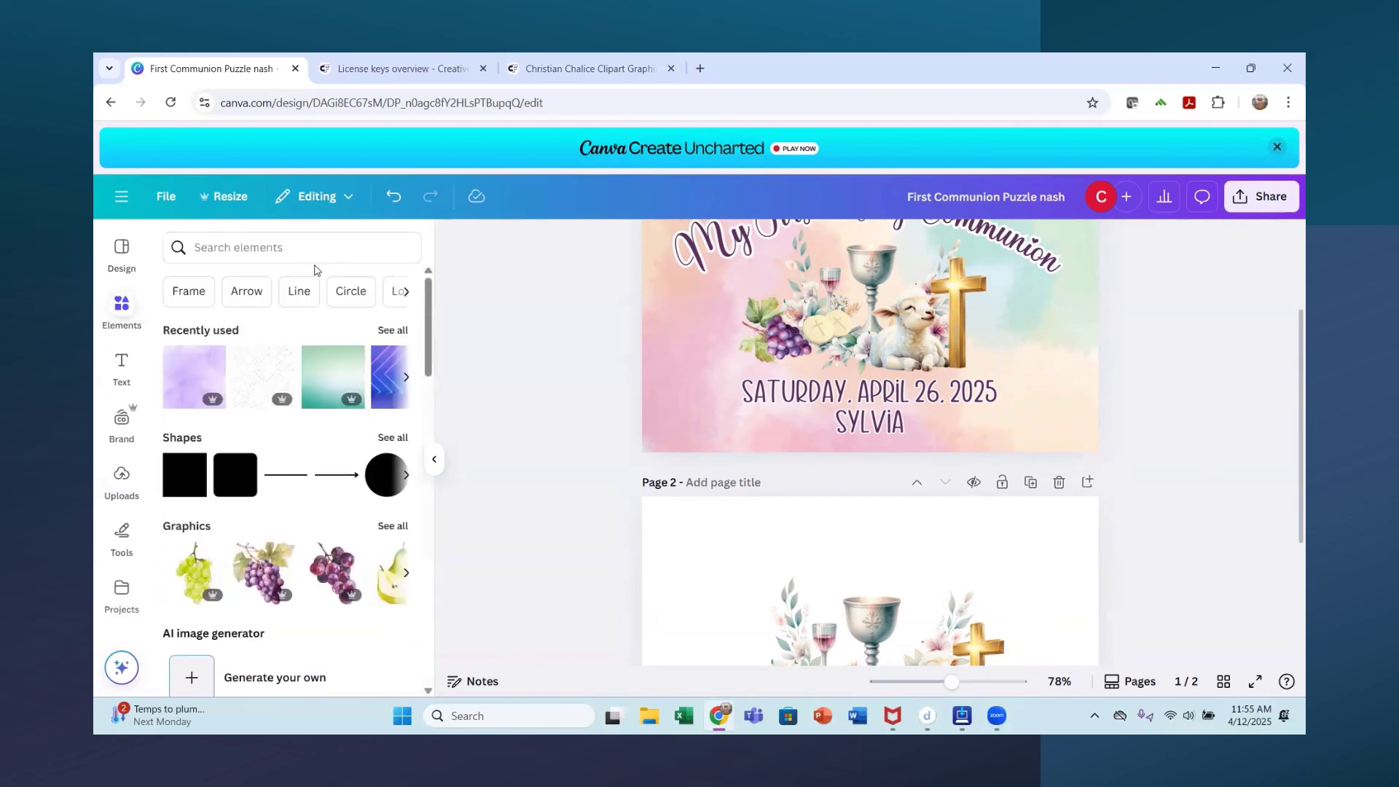
click(316, 250)
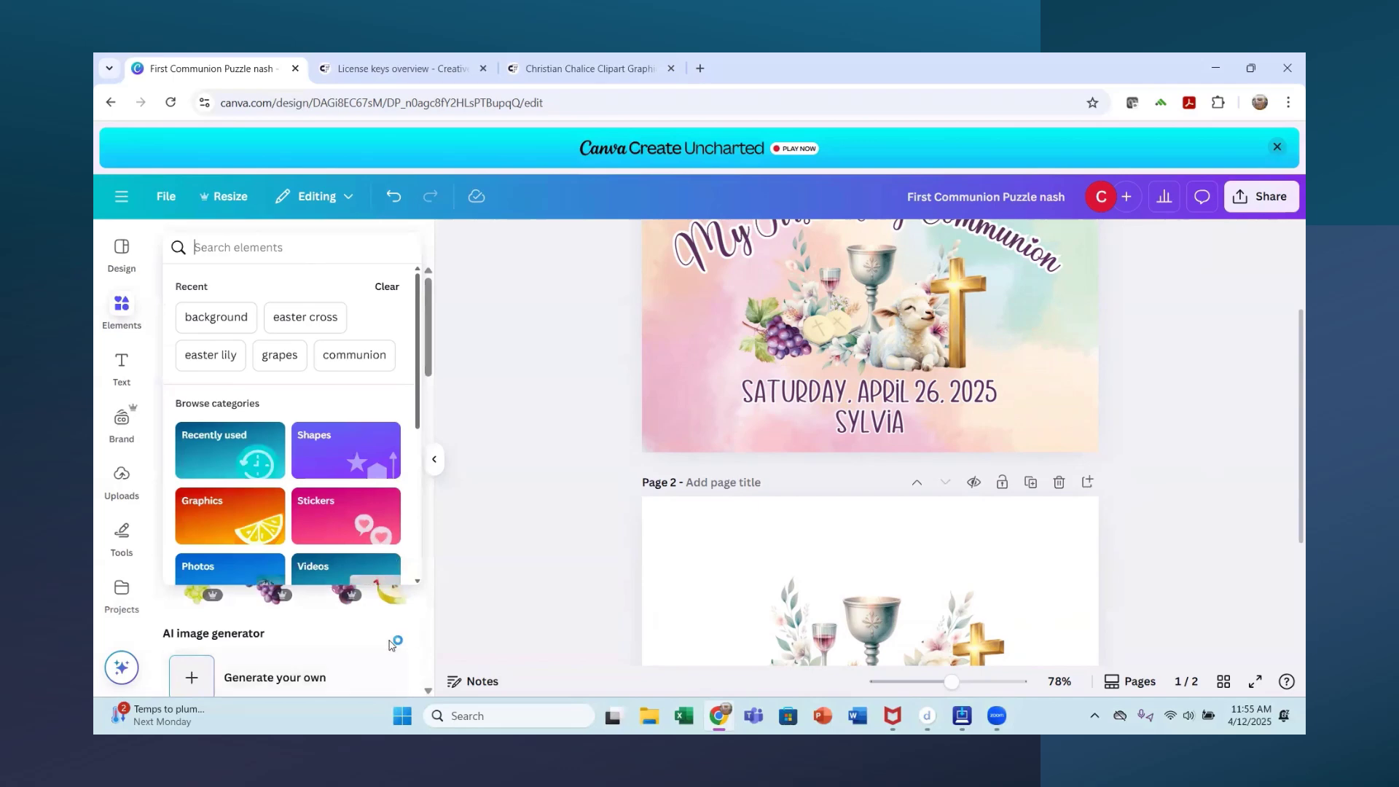
click(388, 645)
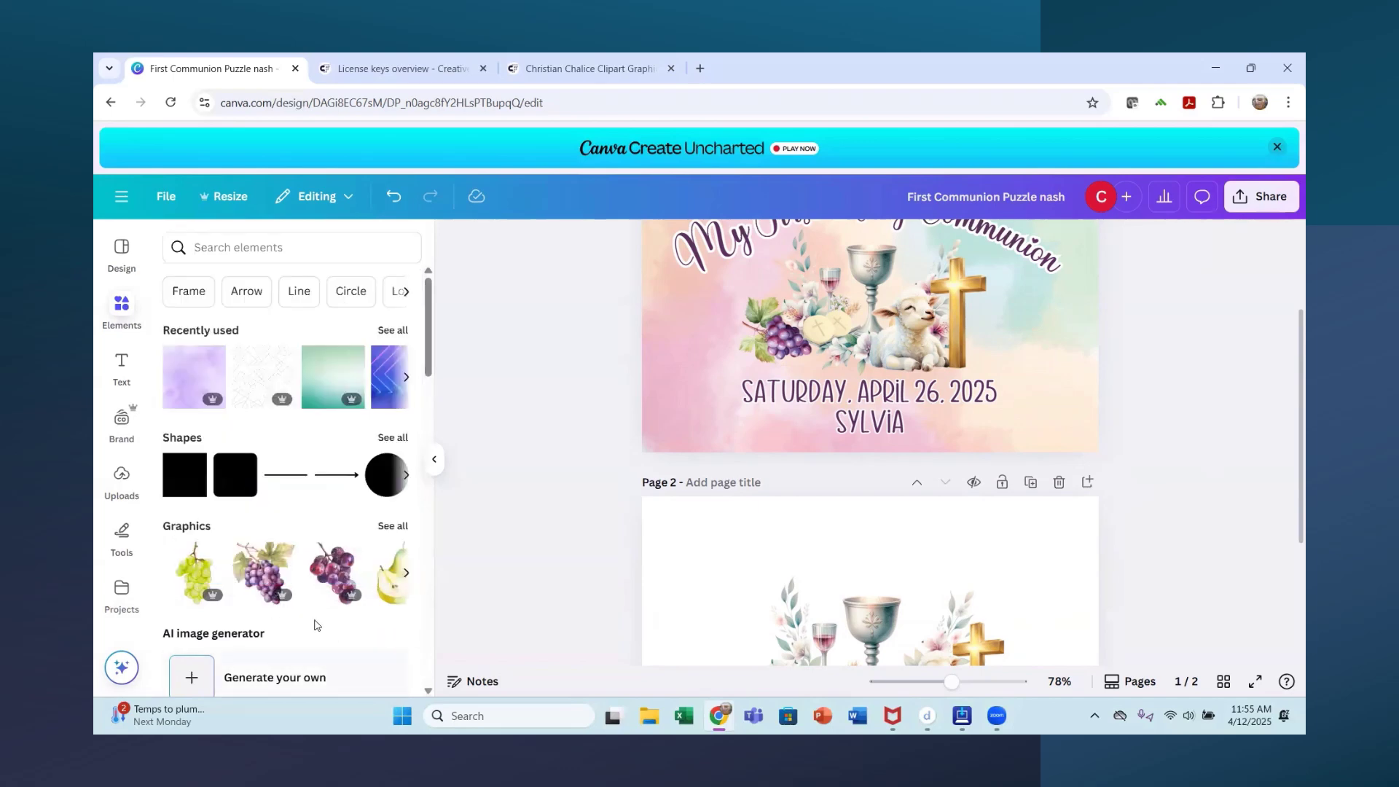
Add the purple grapes graphic, shrink and tilt it, and tuck it at the chalice's lower left
click(264, 572)
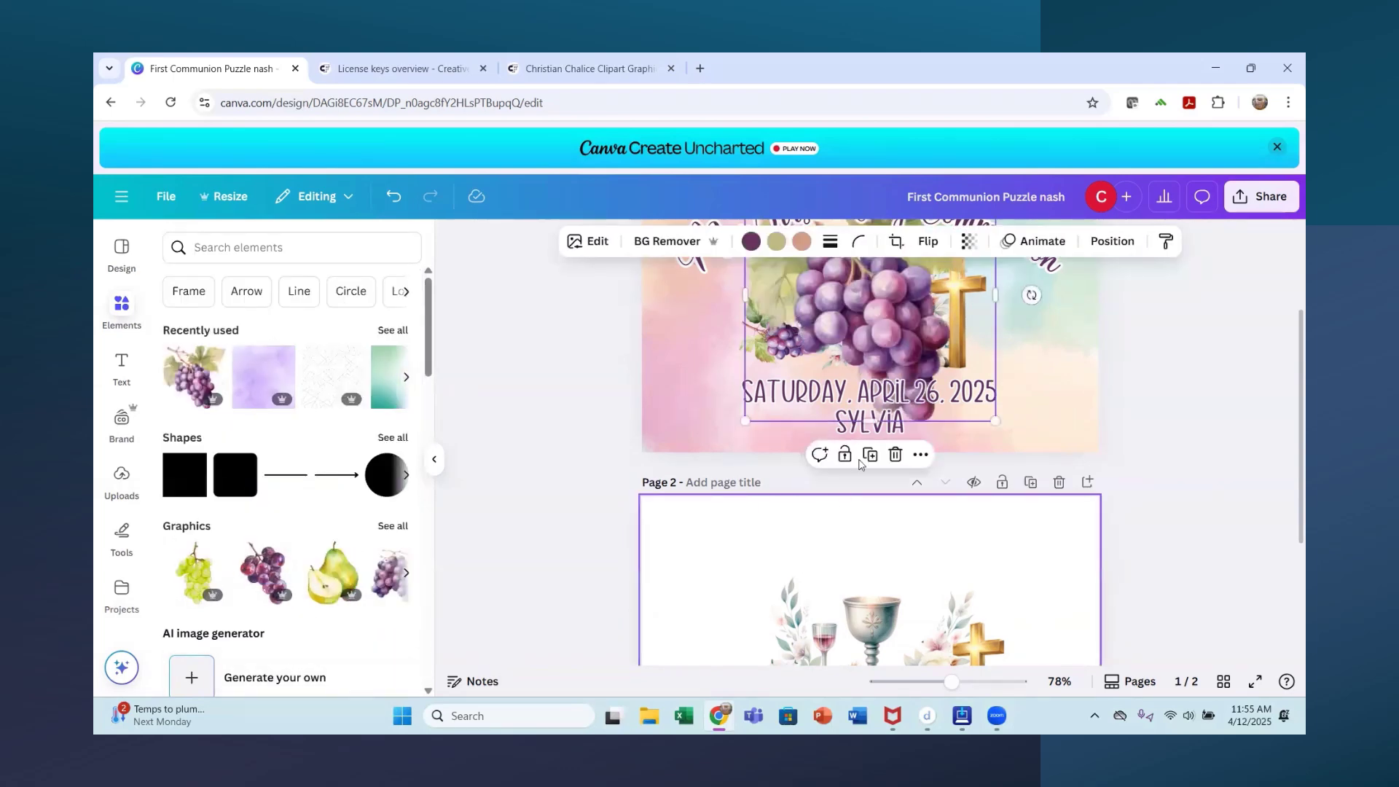
drag(869, 343, 850, 481)
drag(962, 312, 779, 443)
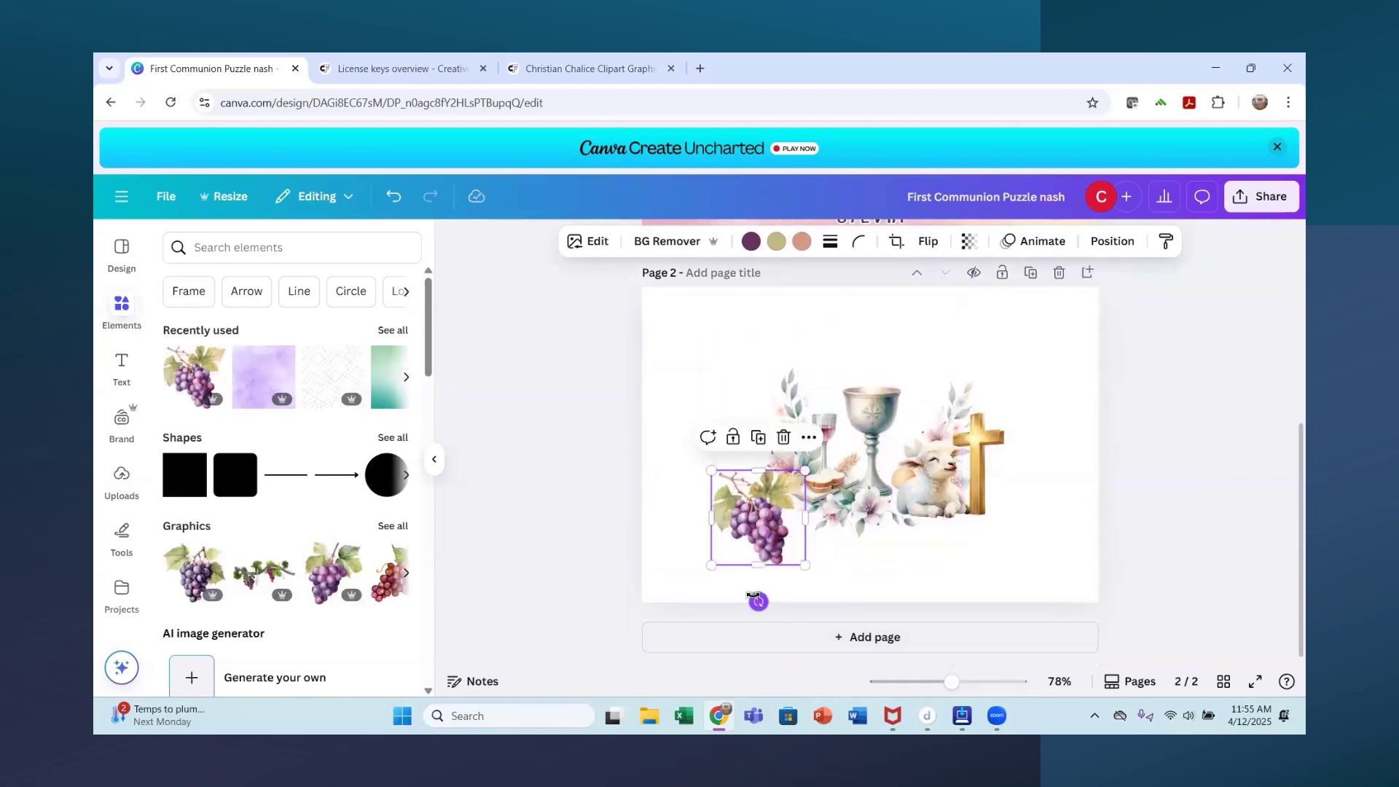
drag(758, 602, 819, 575)
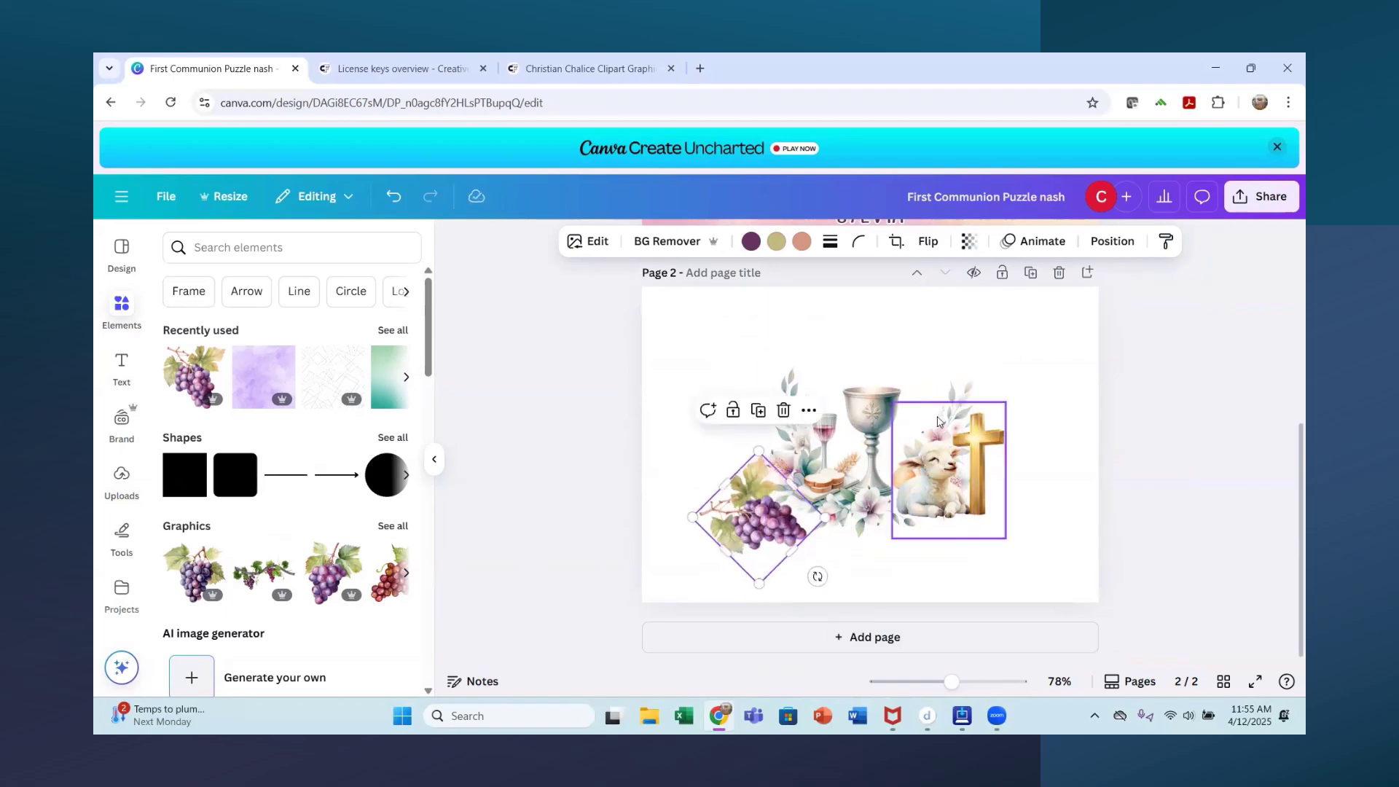
scroll(940, 417, up, 3)
scroll(754, 529, down, 2)
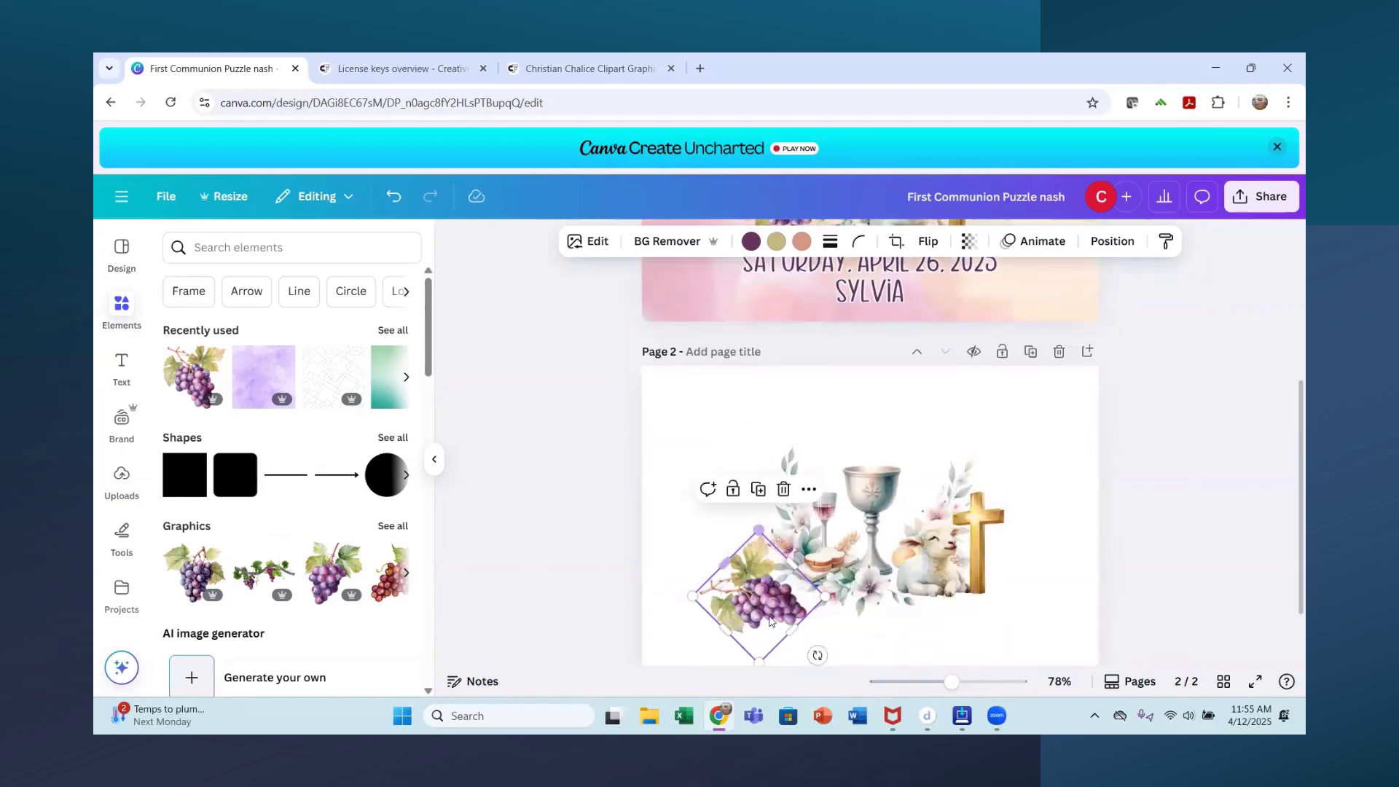
drag(776, 615, 808, 654)
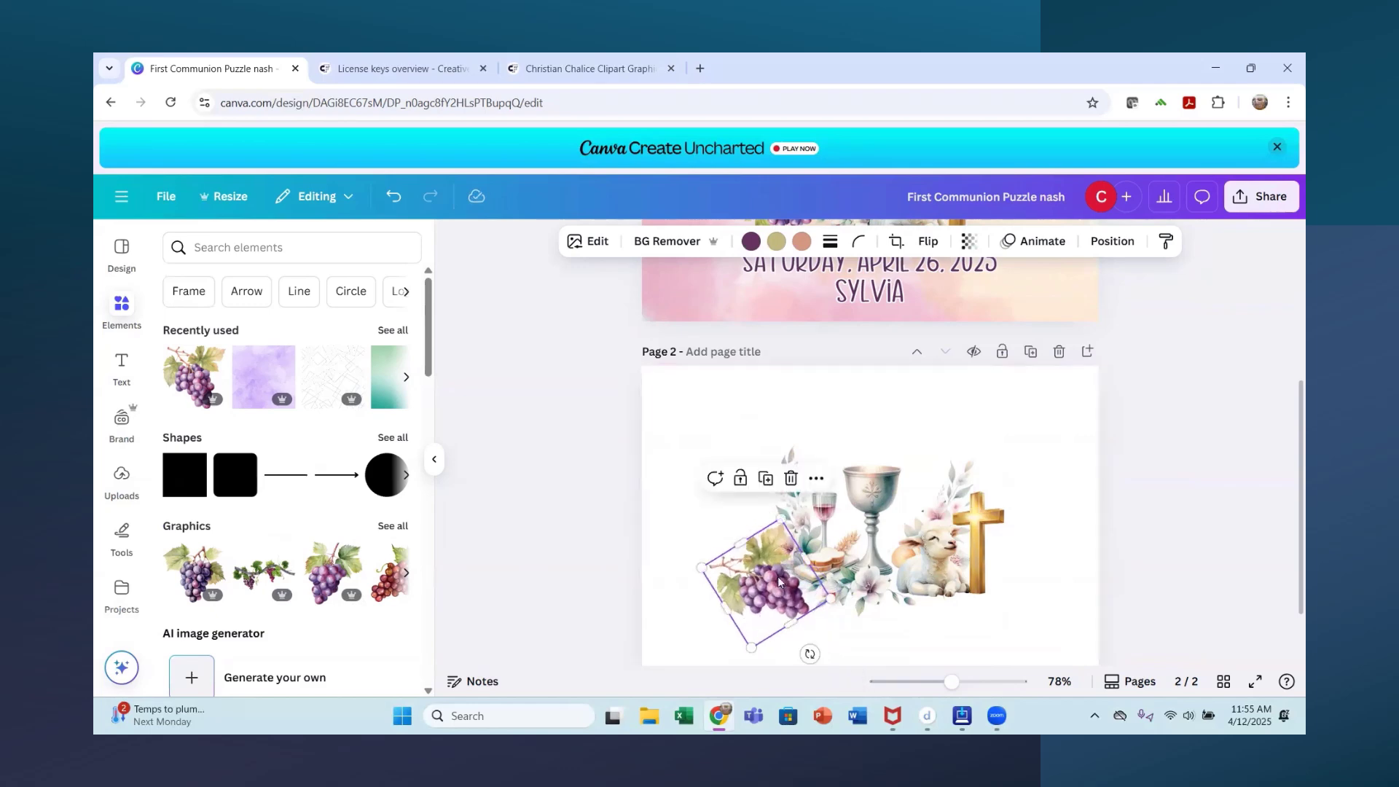
drag(779, 518, 767, 575)
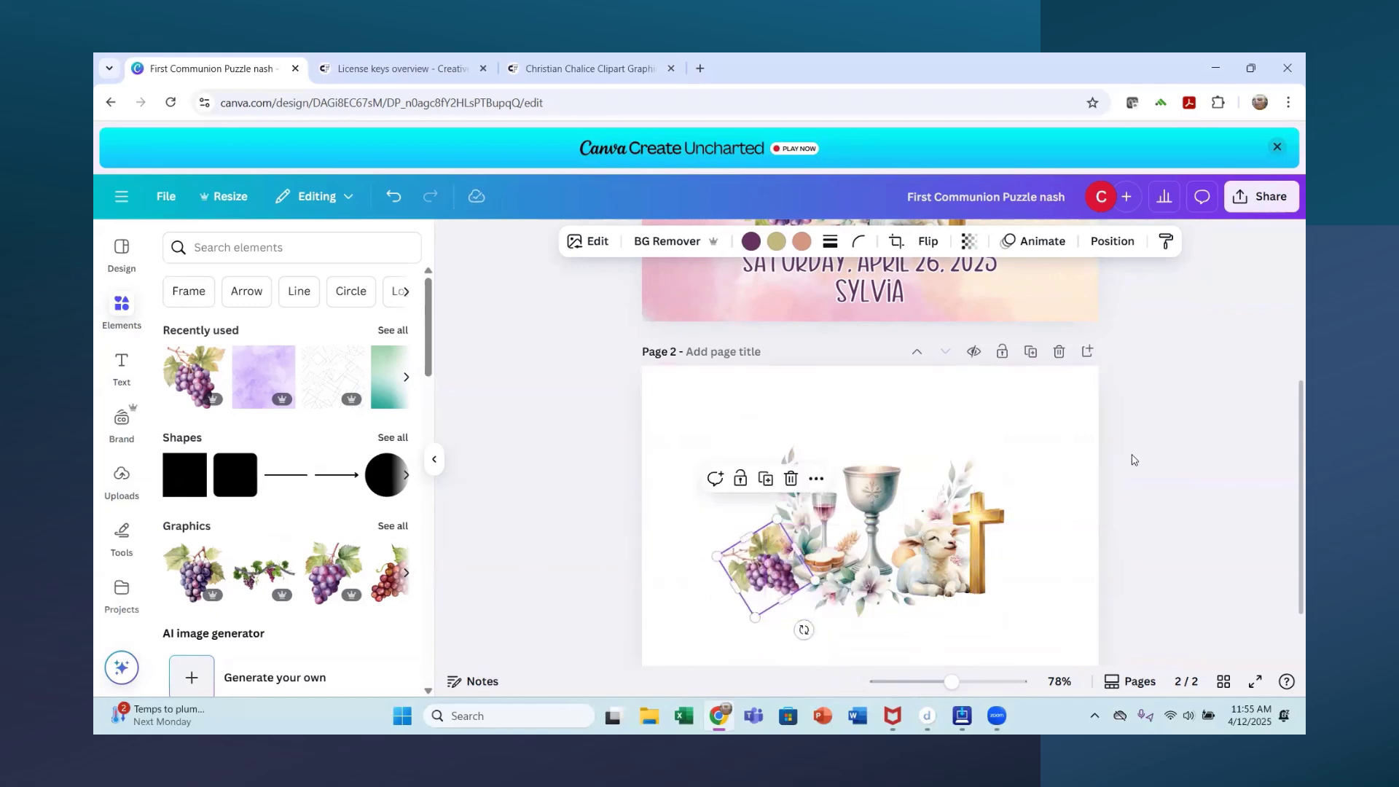
scroll(1047, 451, up, 3)
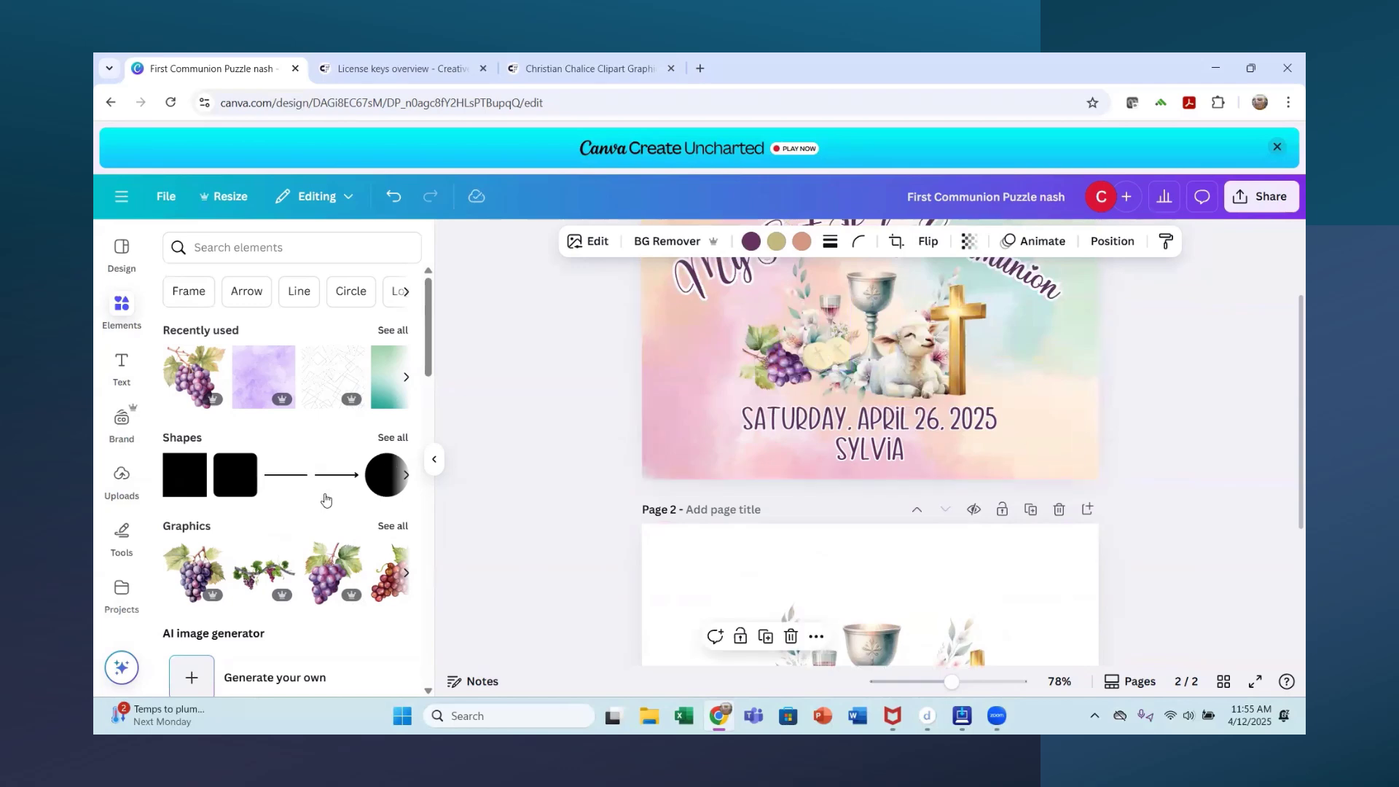
Search the Elements library for 'communion'
click(210, 248)
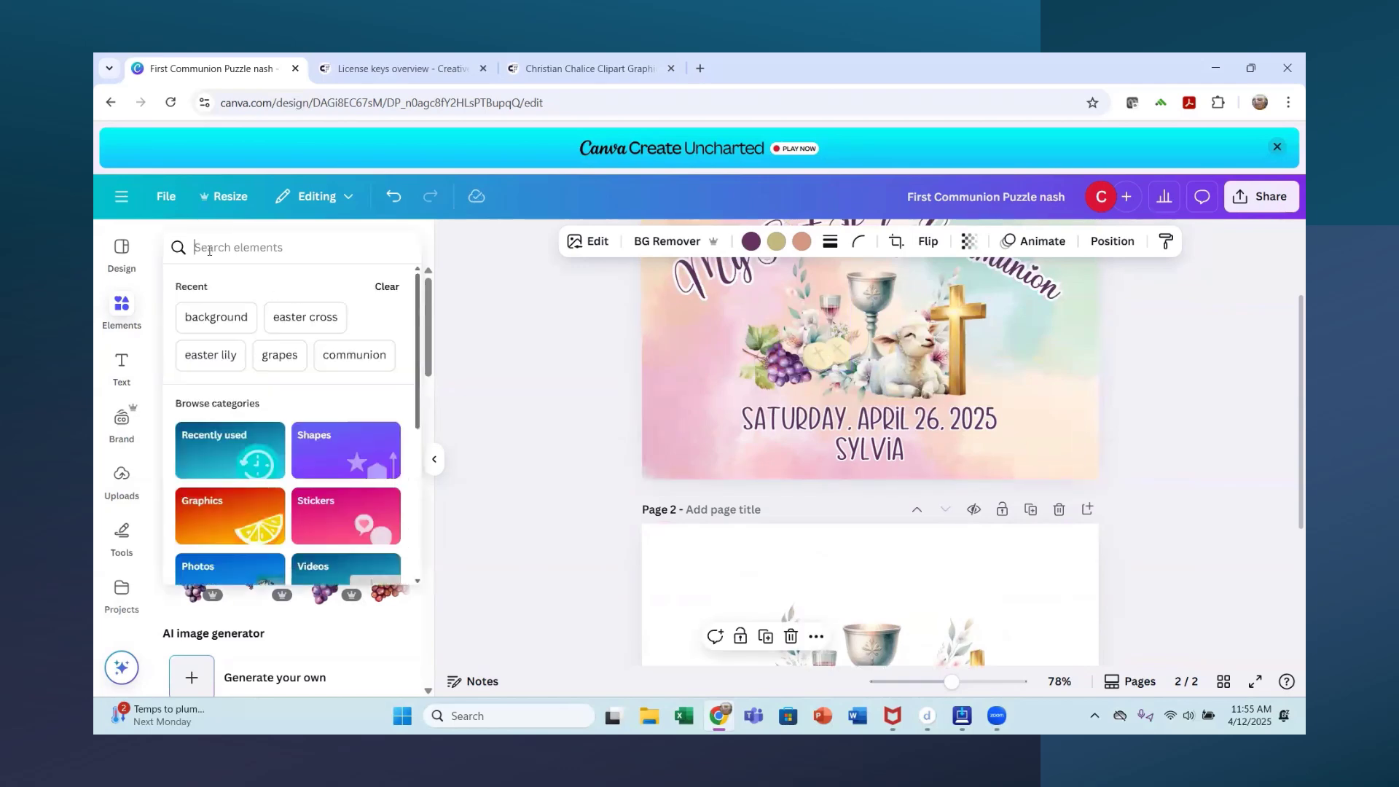
click(604, 284)
text(cd)
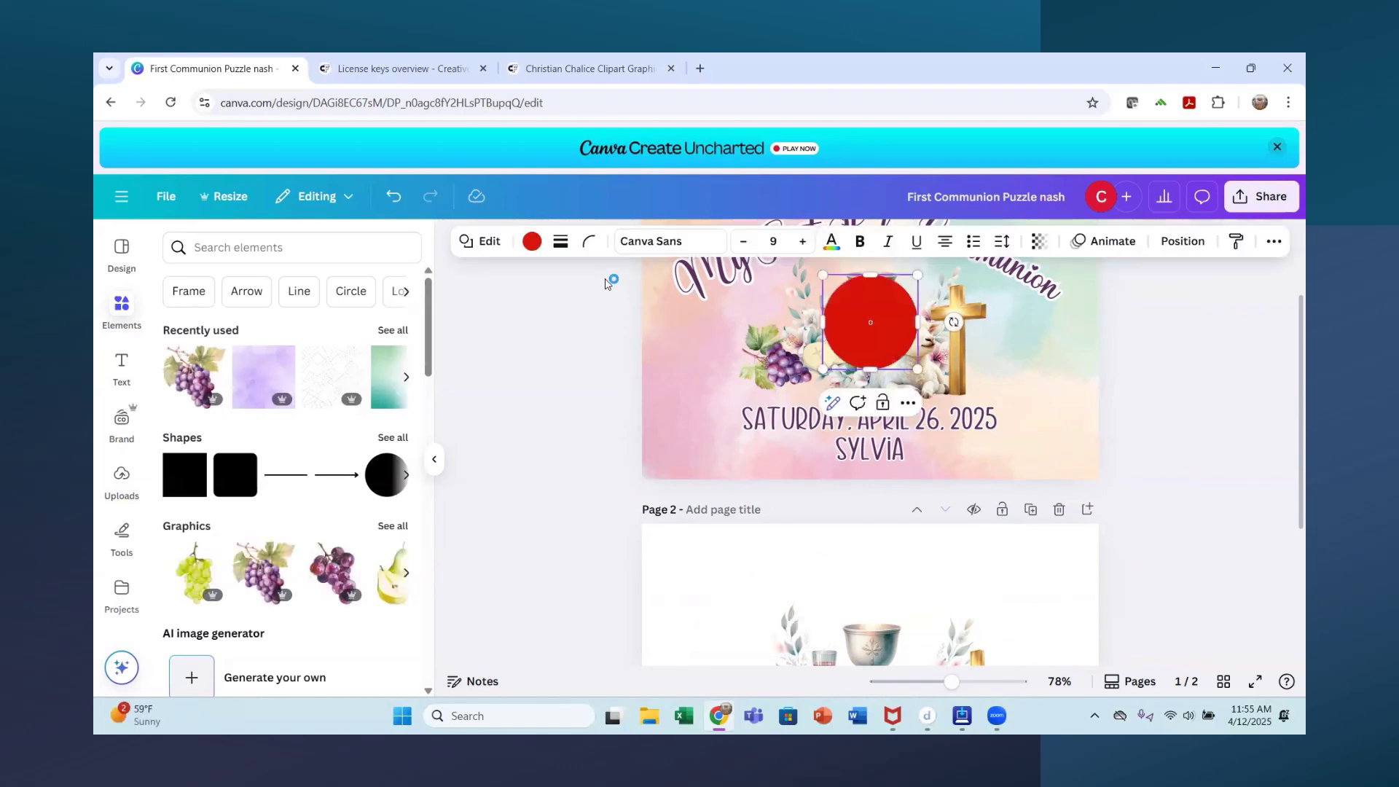
text(/)
text(commu)
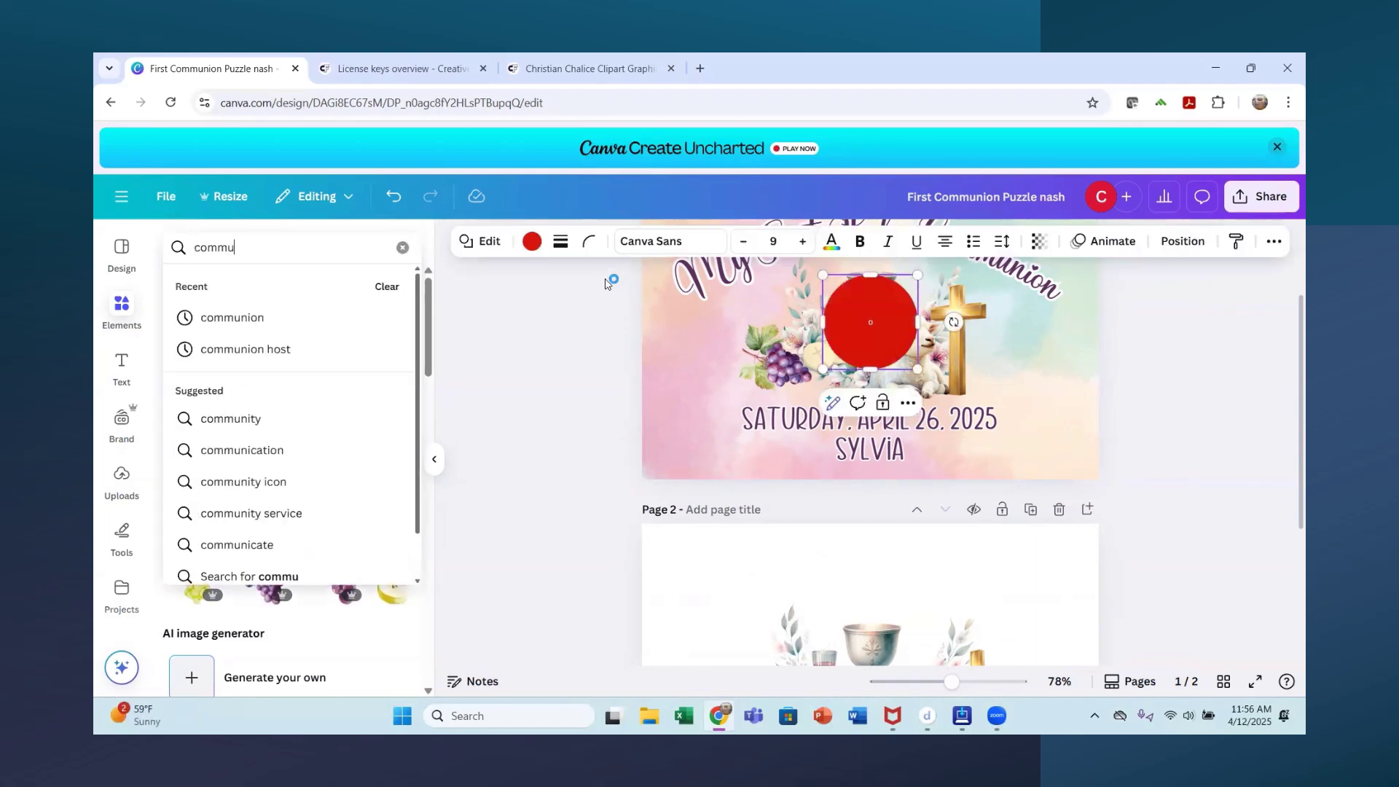
text(nion)
key(Return)
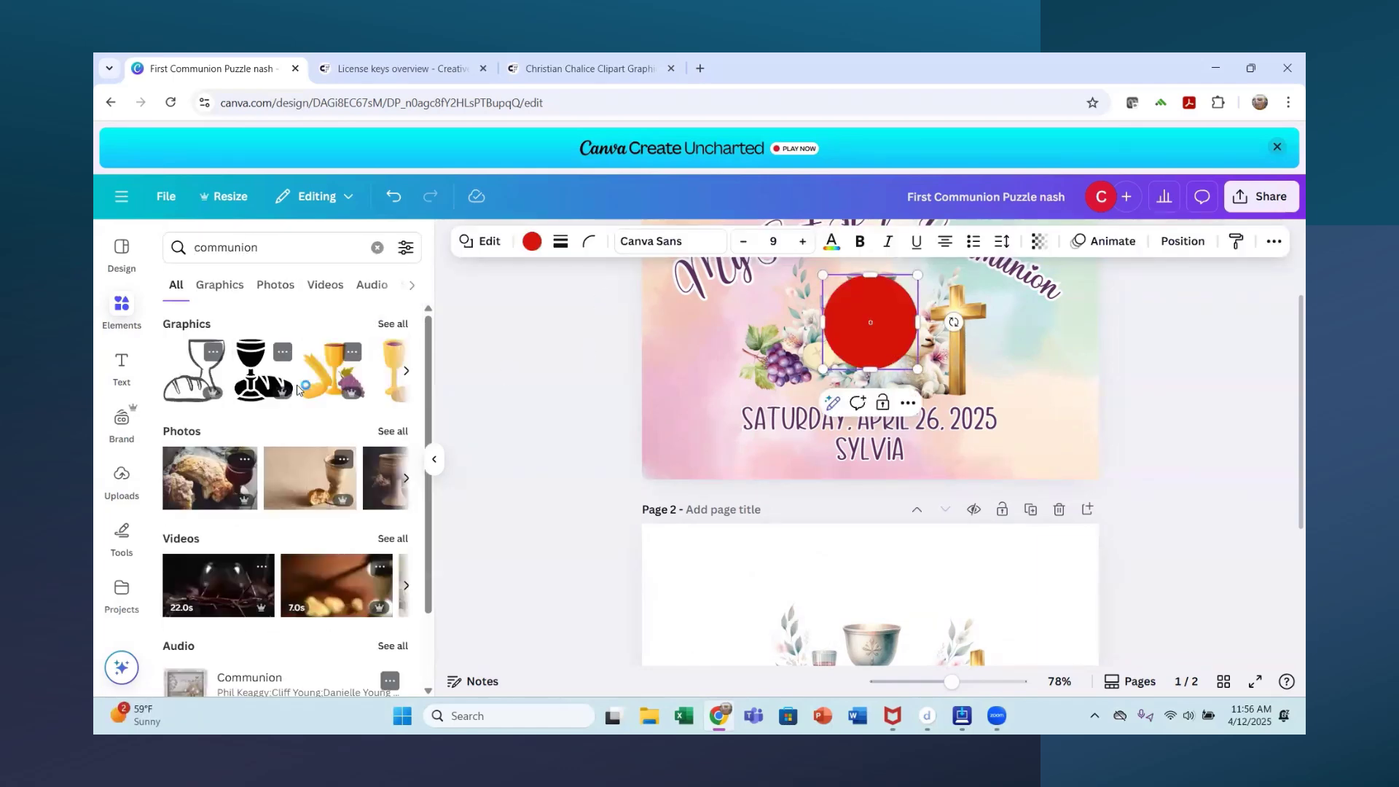
Refine the search to 'communion host' and browse the Graphics results for a wafer
click(289, 248)
text(host)
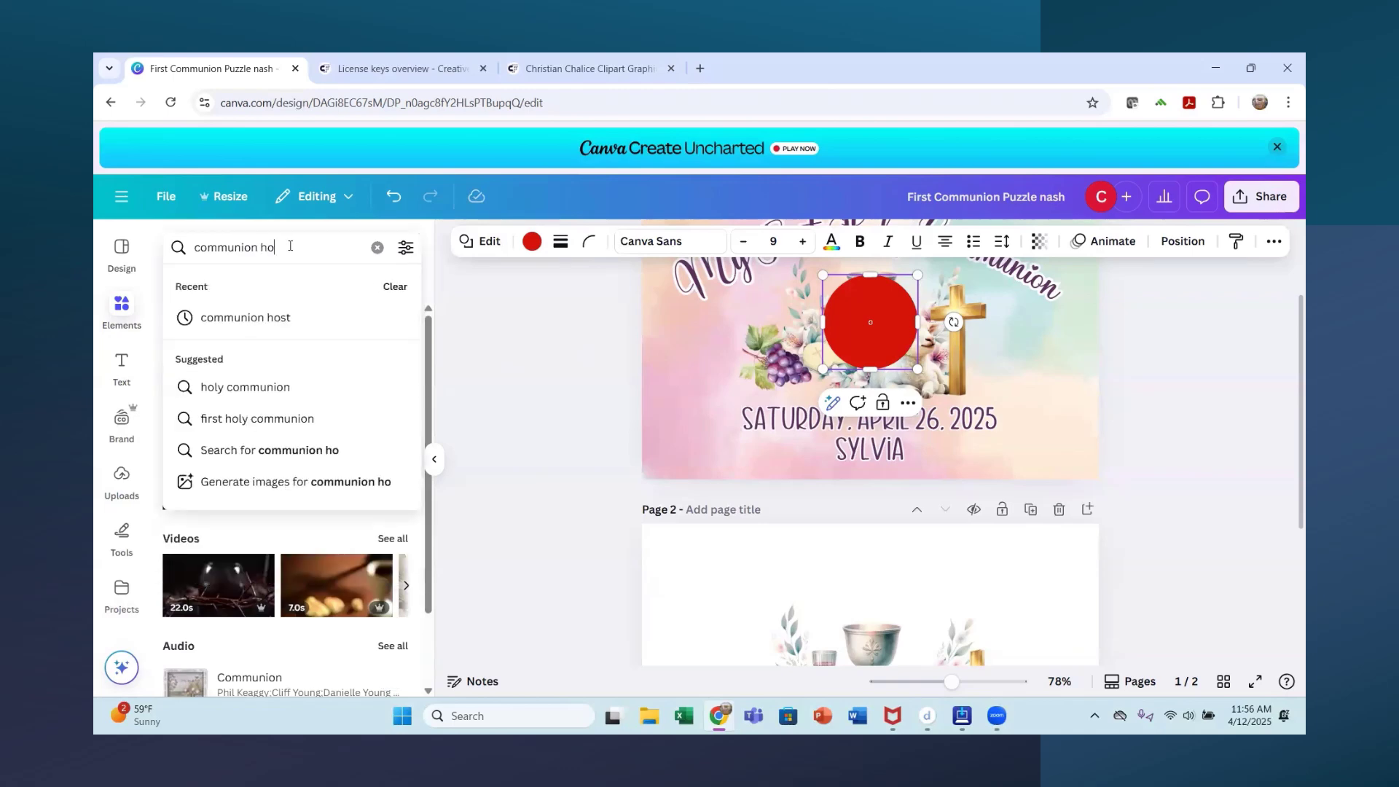
key(Return)
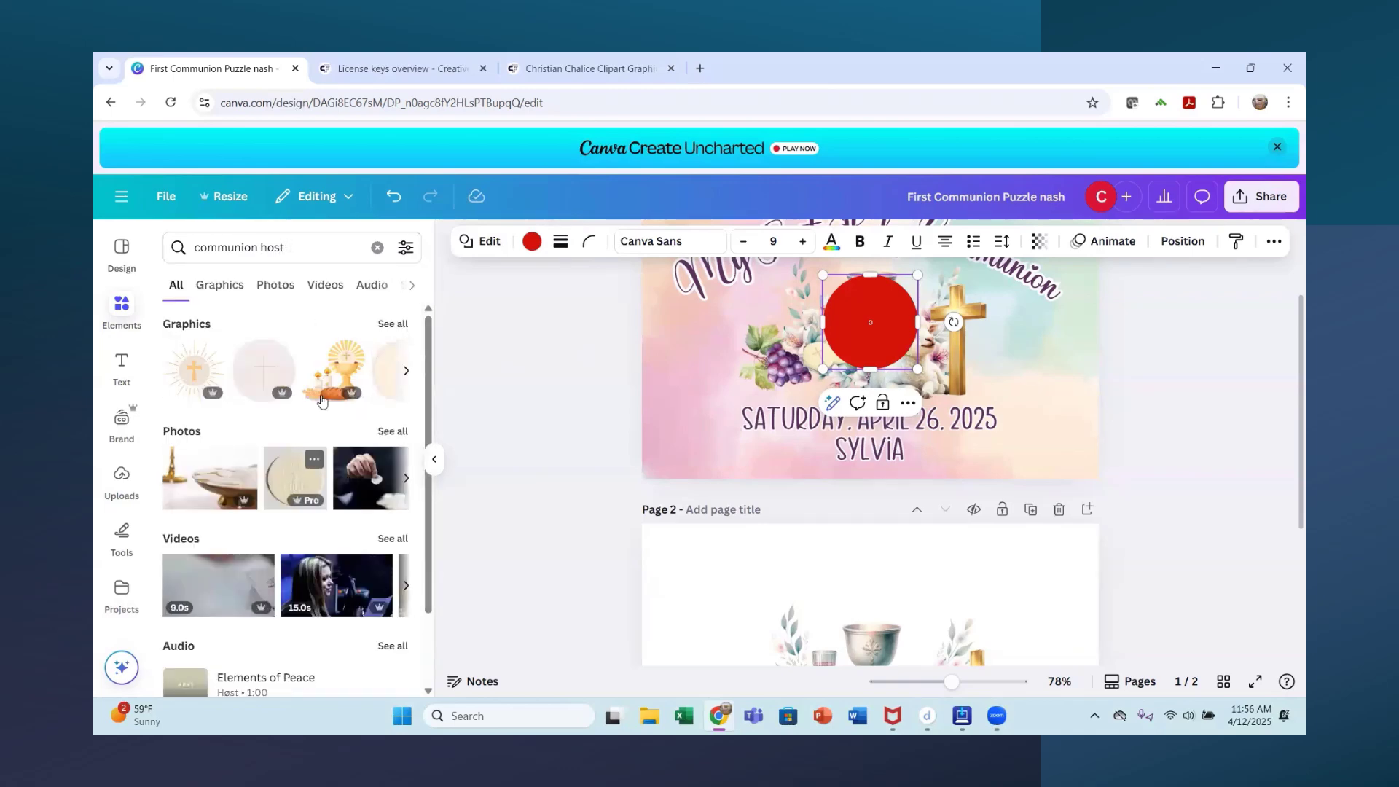
click(220, 284)
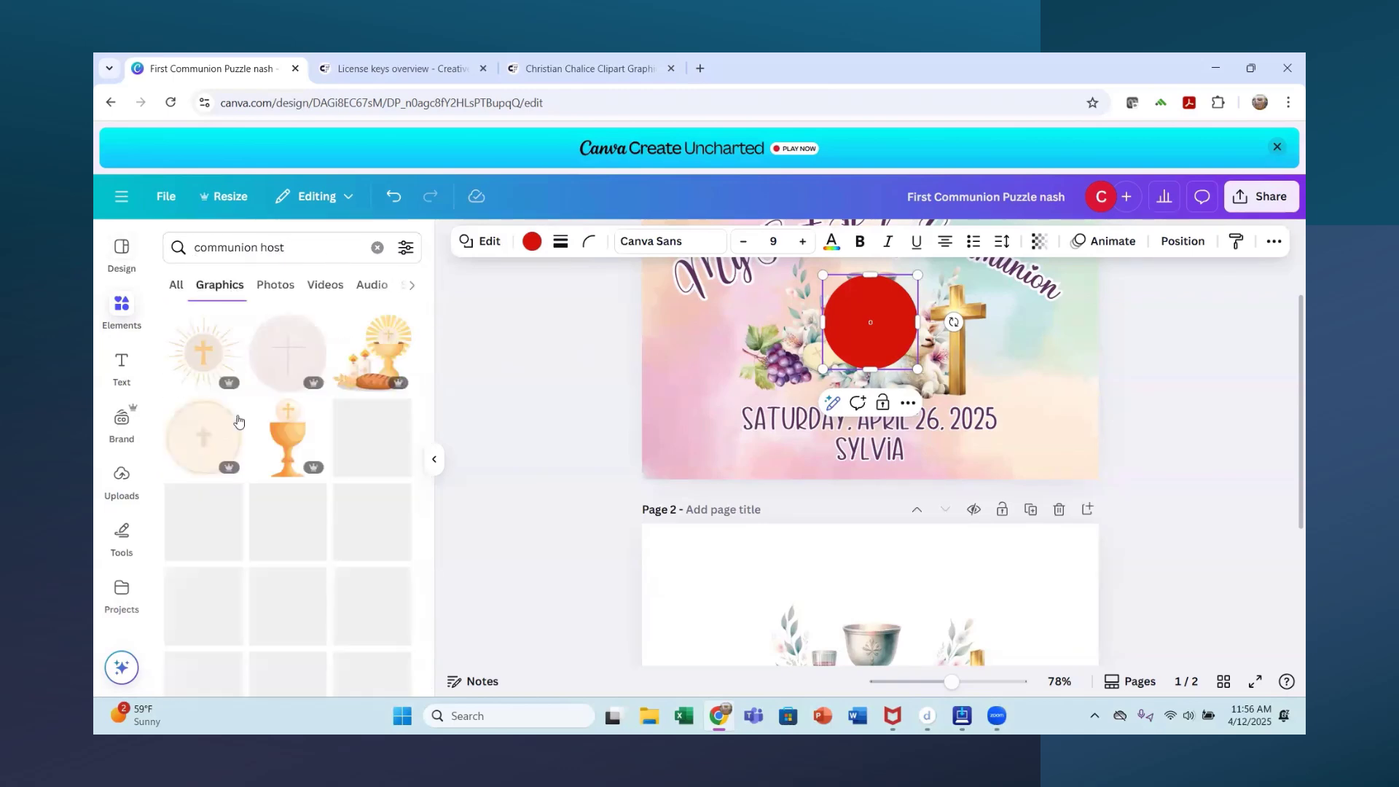
scroll(285, 474, down, 2)
scroll(286, 525, down, 4)
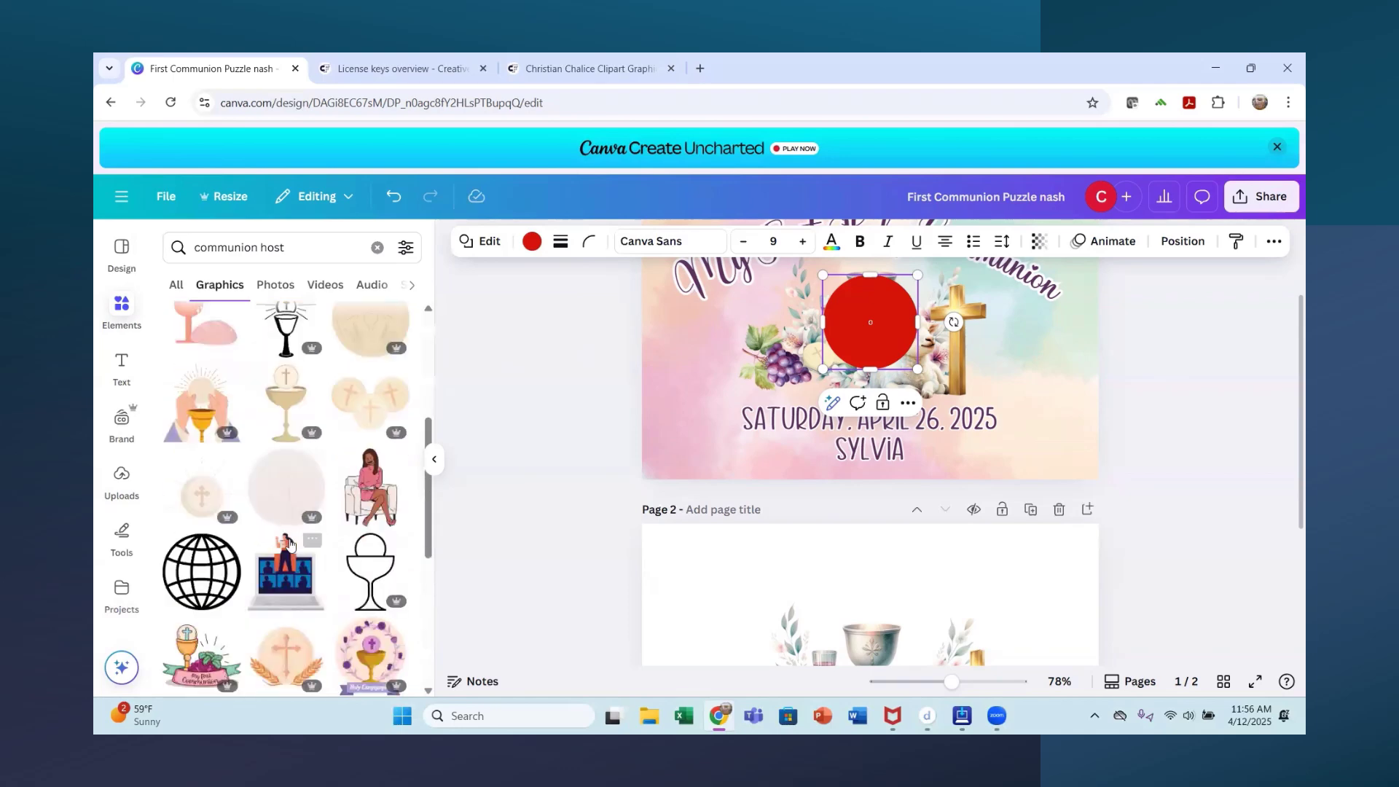
scroll(286, 539, down, 3)
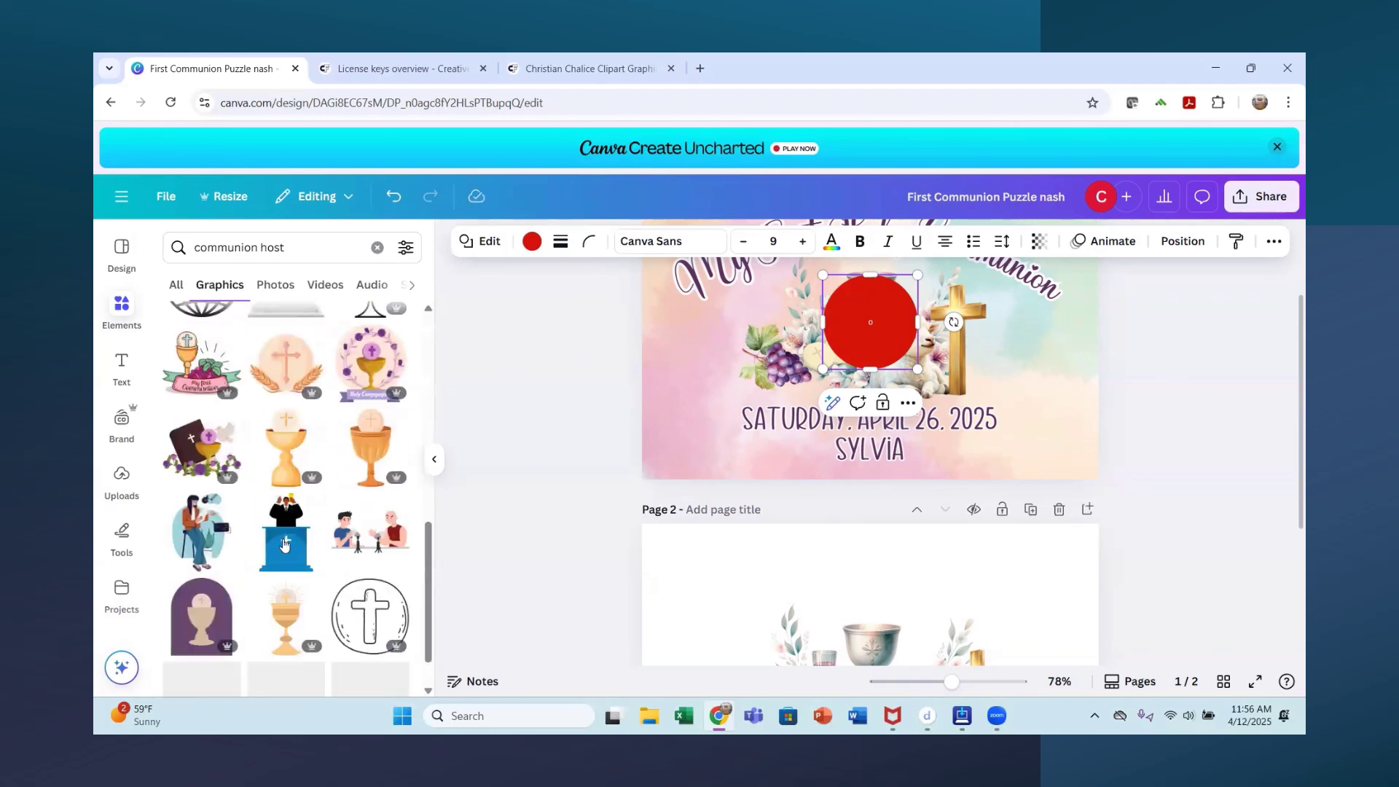
scroll(278, 532, up, 5)
scroll(278, 530, up, 4)
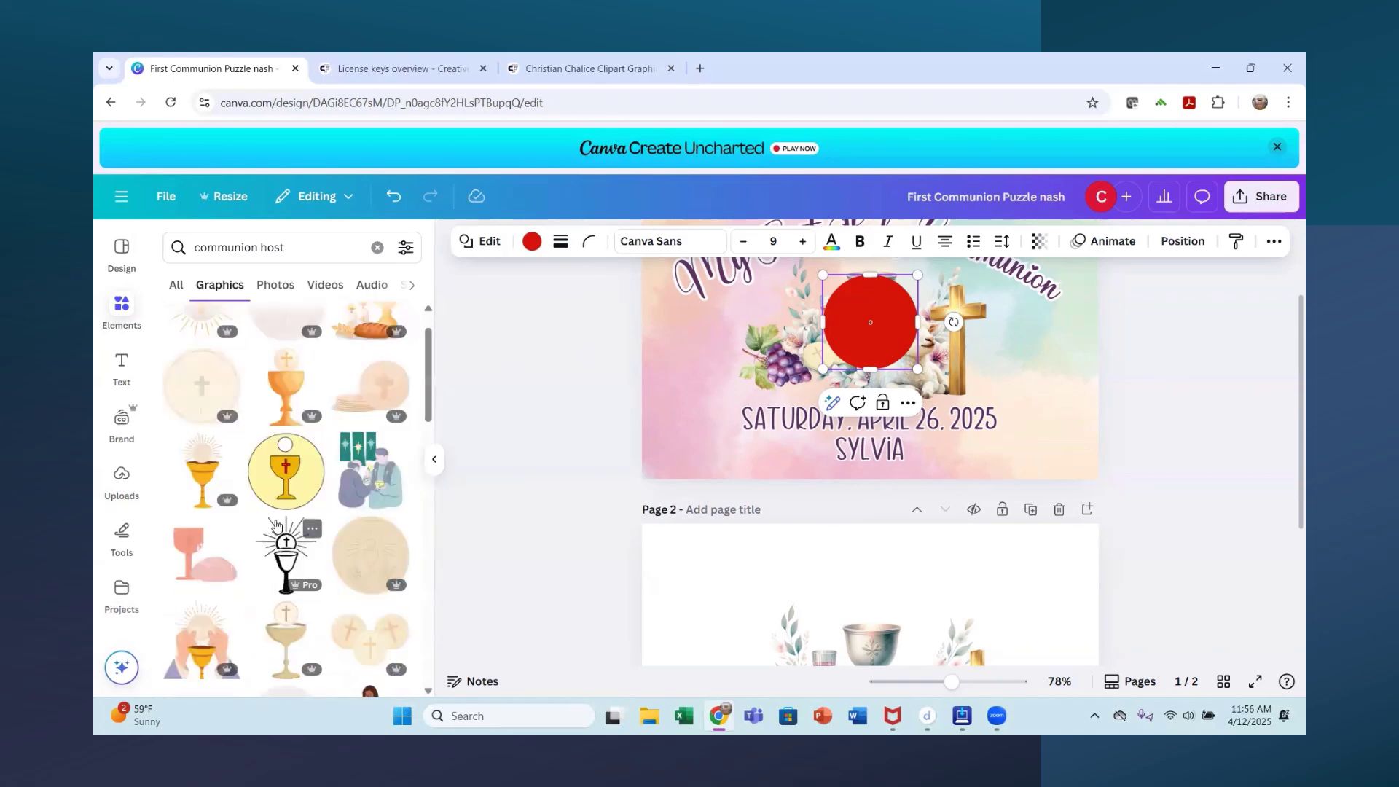
scroll(274, 521, up, 1)
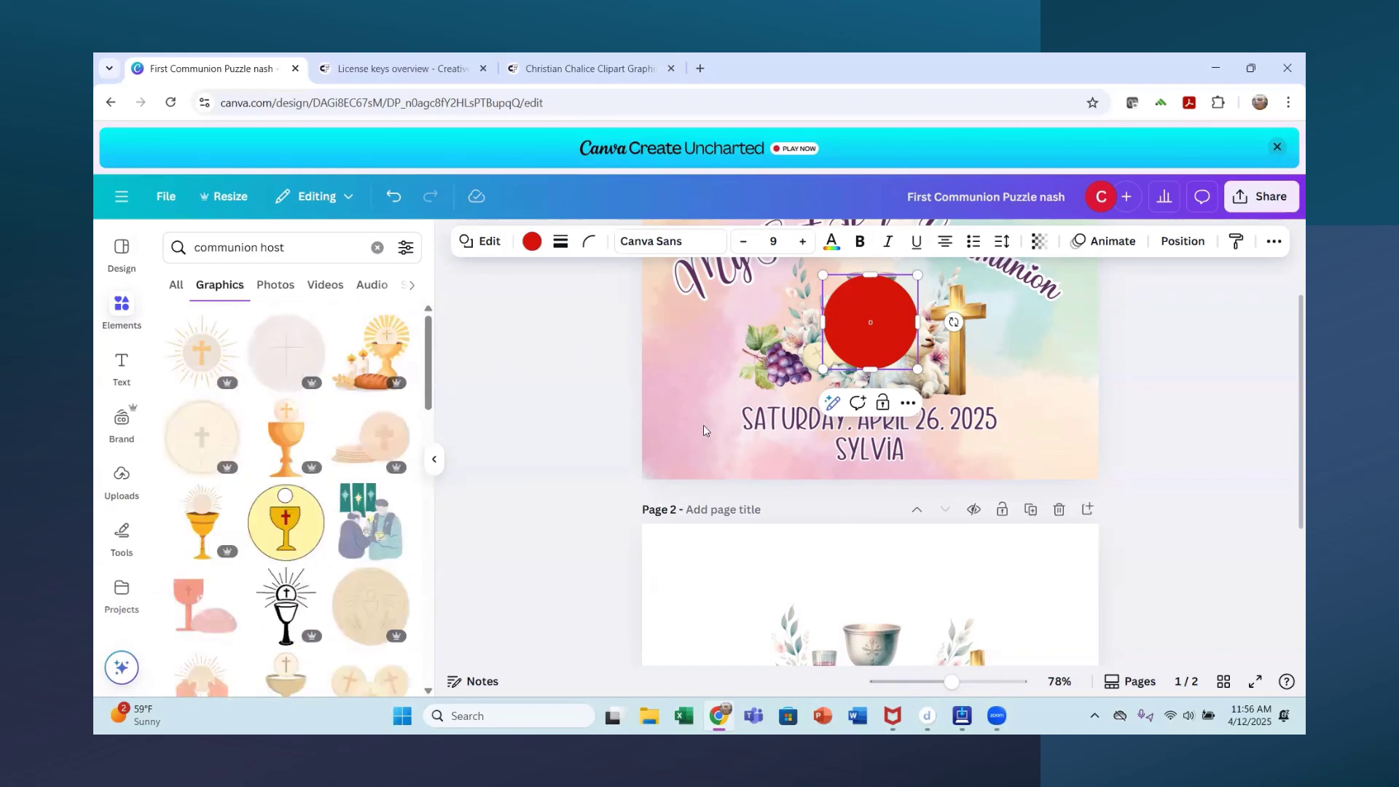
scroll(703, 430, down, 3)
Add the plain host wafer to page 2, then undo its resize
click(284, 354)
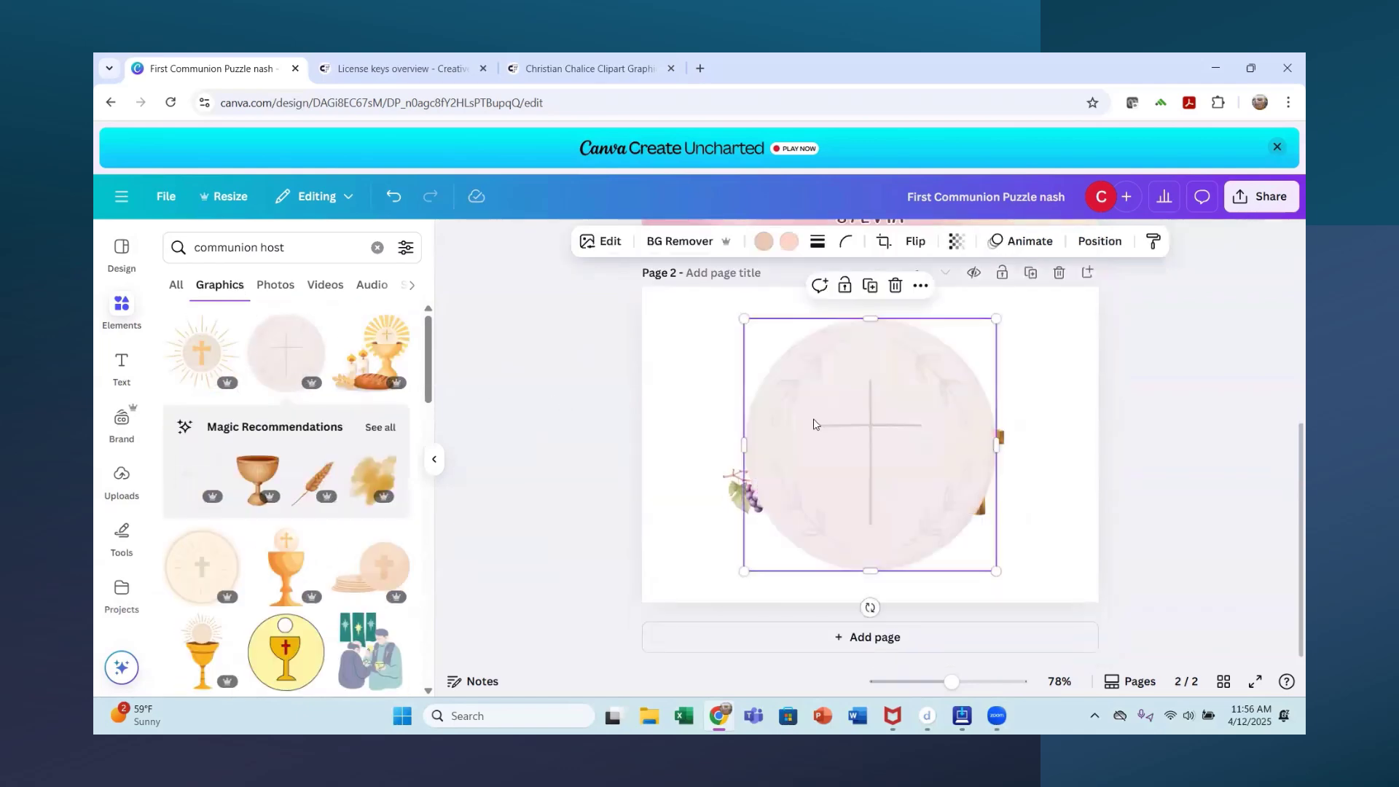
drag(997, 321, 817, 512)
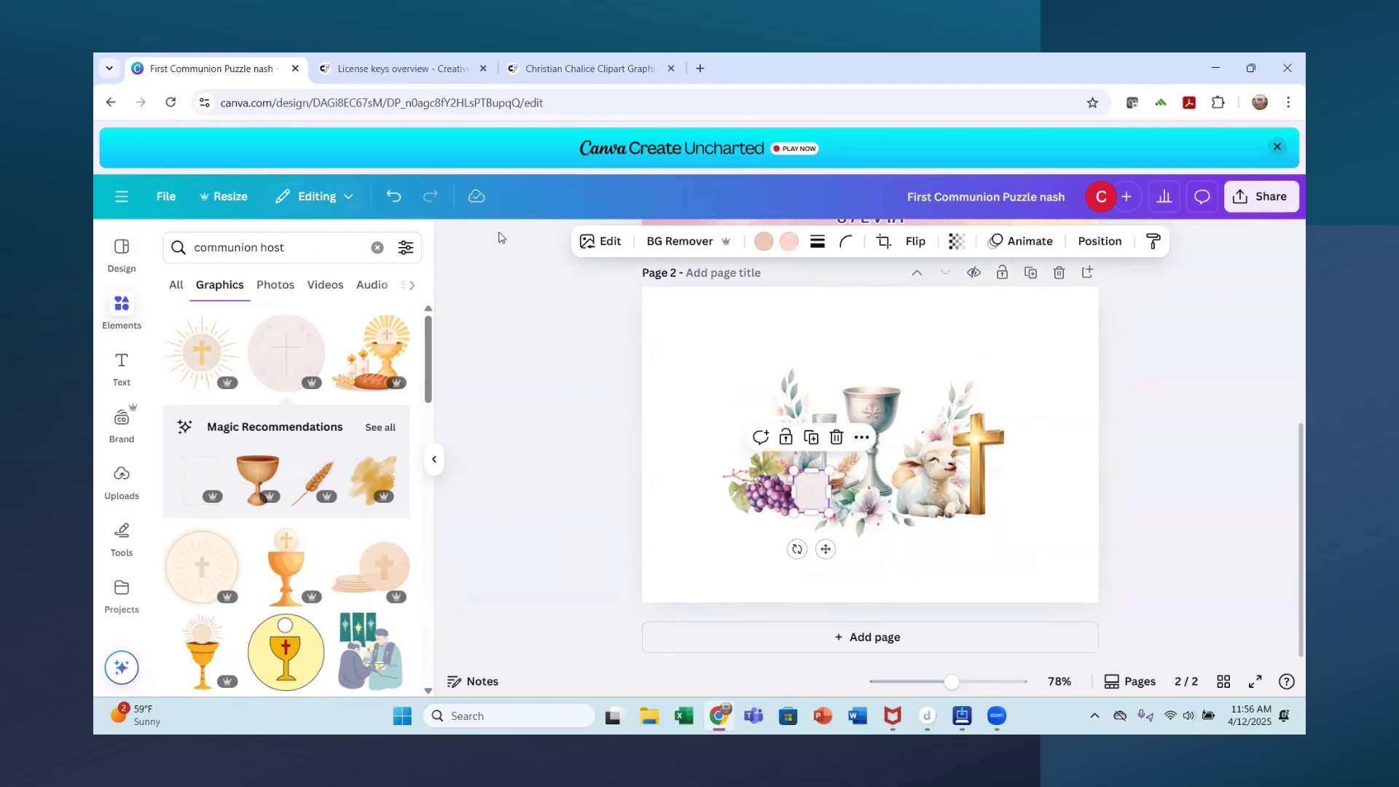
click(382, 197)
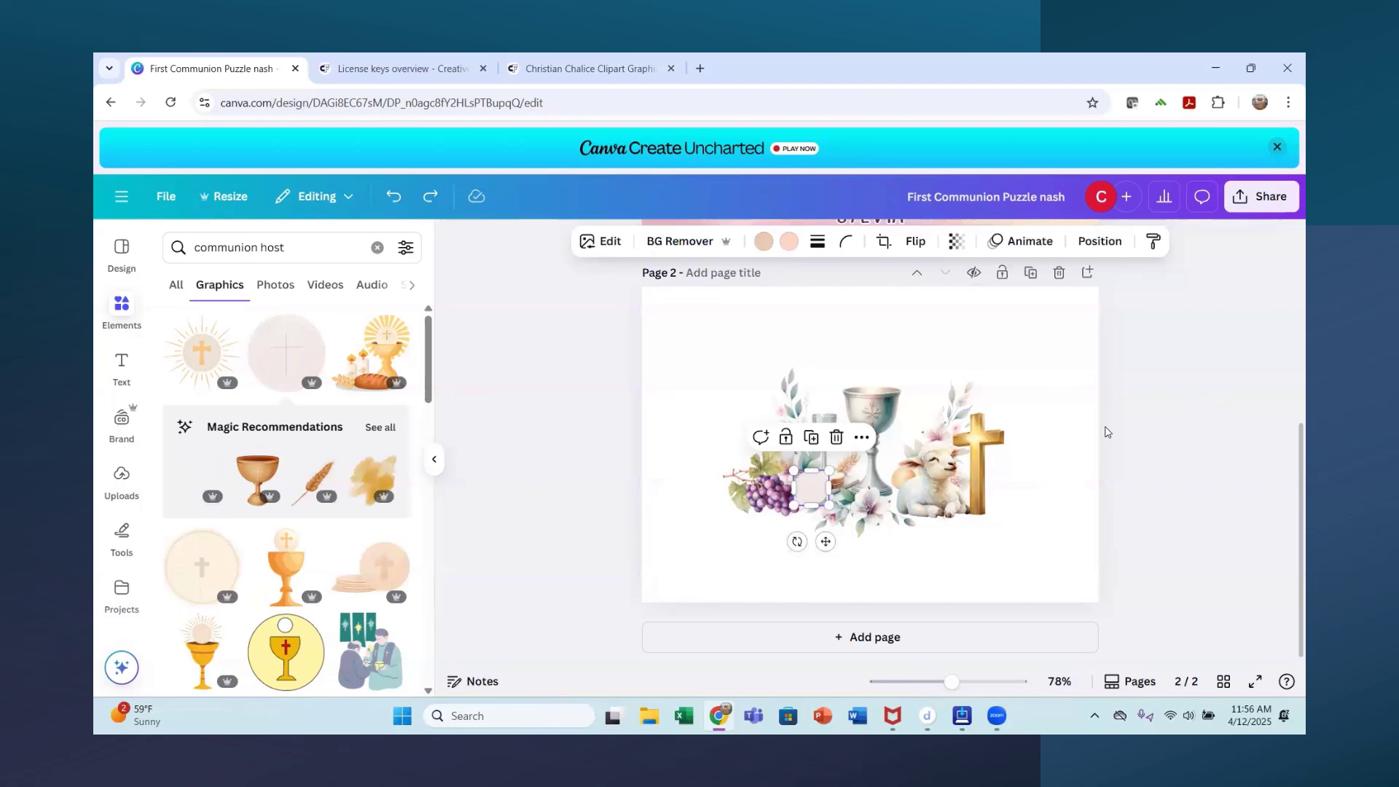
click(525, 521)
Delete the wafer and tuck a shrunken three-wafer graphic beside the grapes at 154% zoom
scroll(237, 450, down, 5)
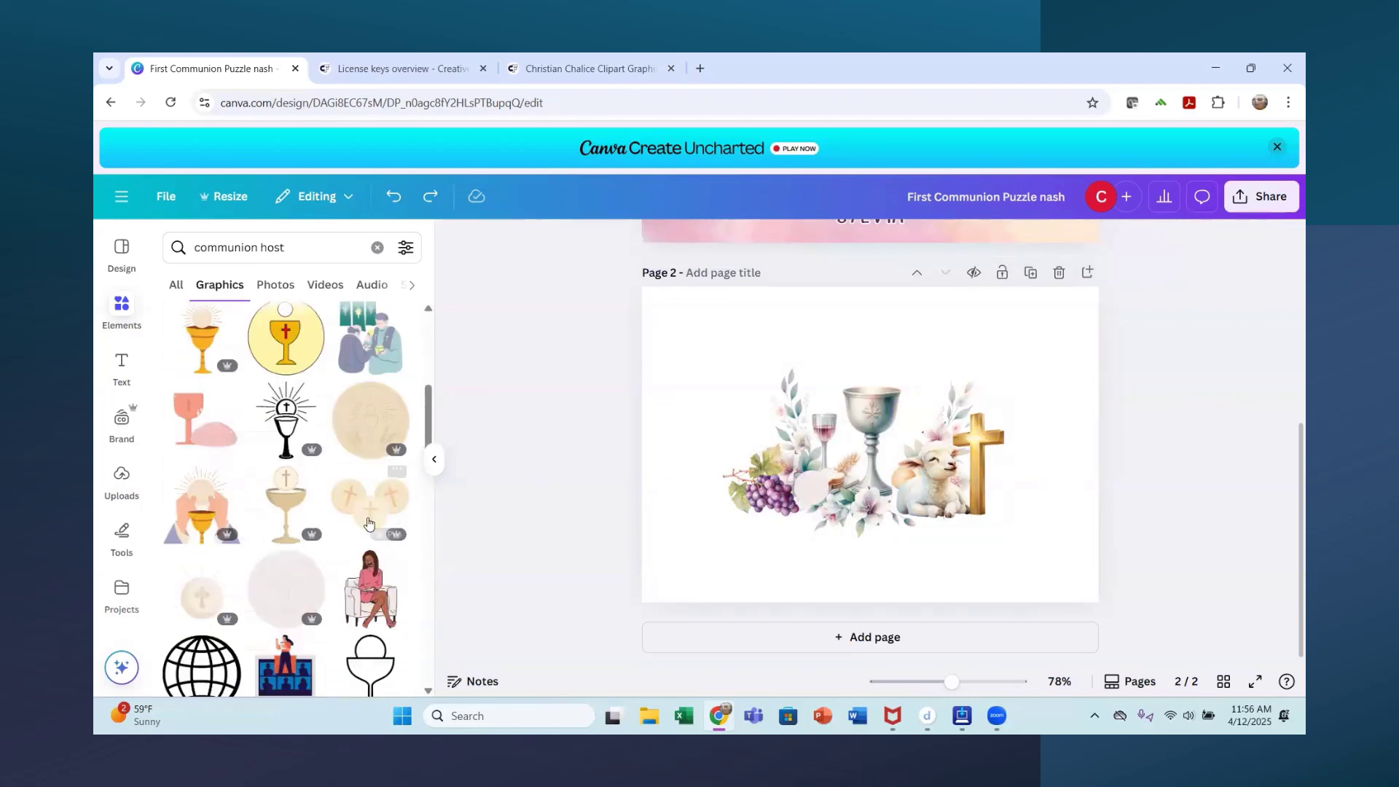
click(815, 495)
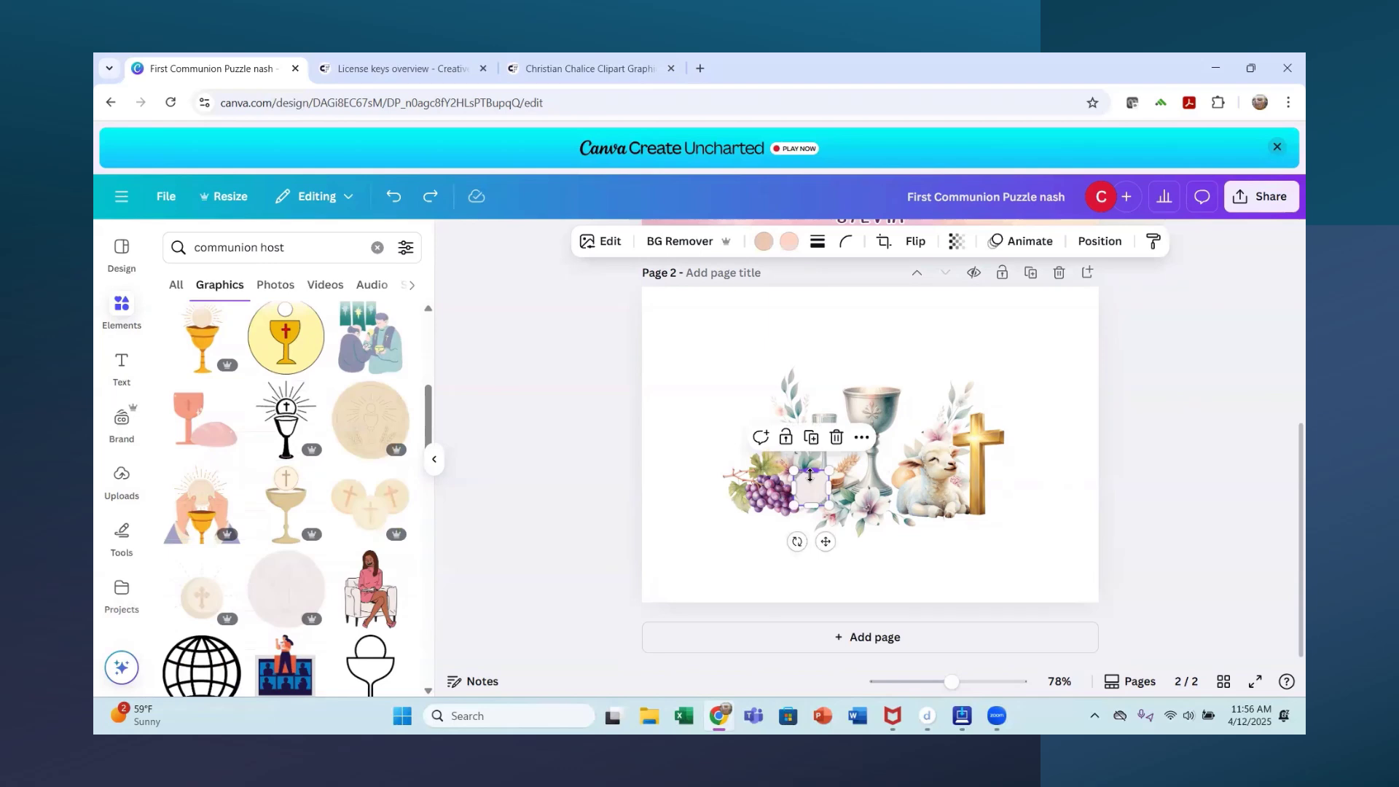
key(Delete)
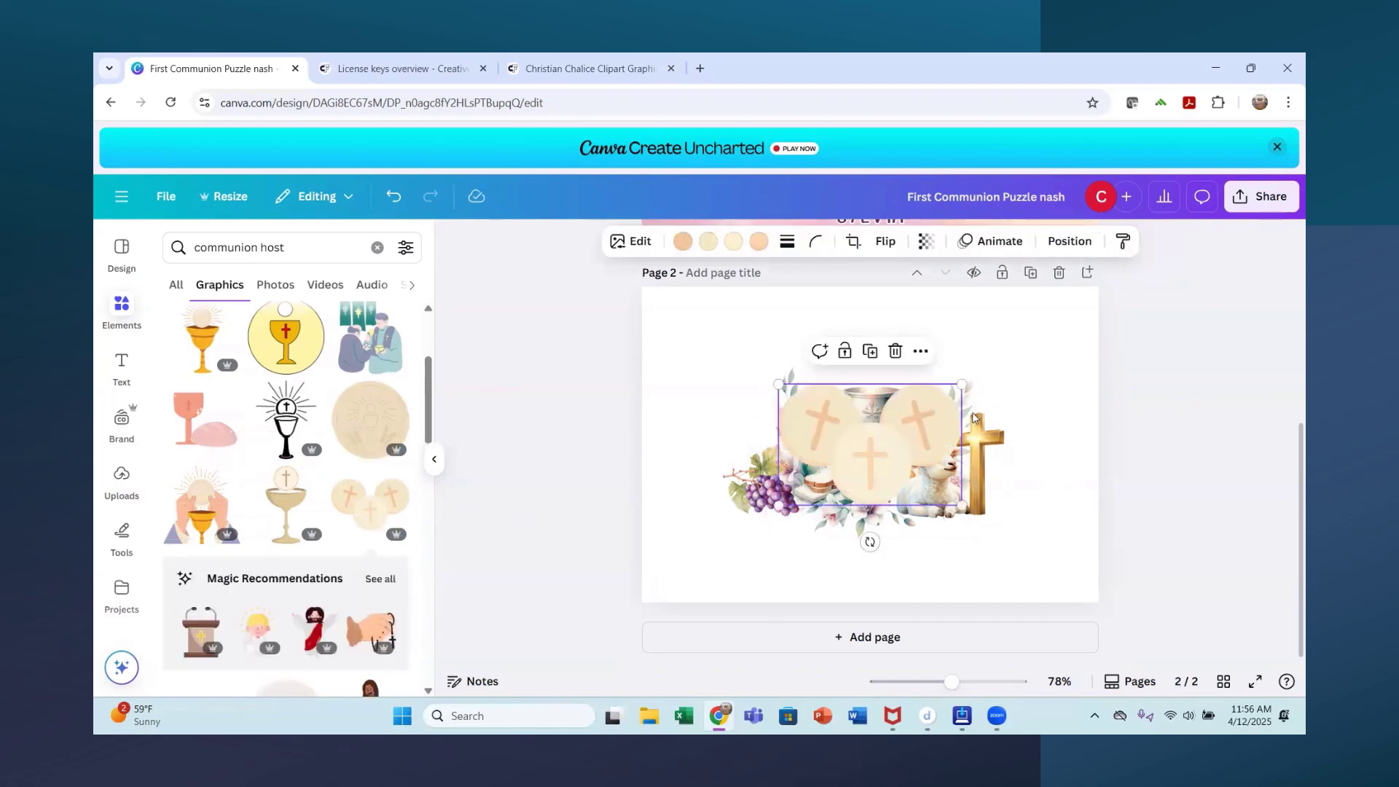
drag(962, 384, 817, 492)
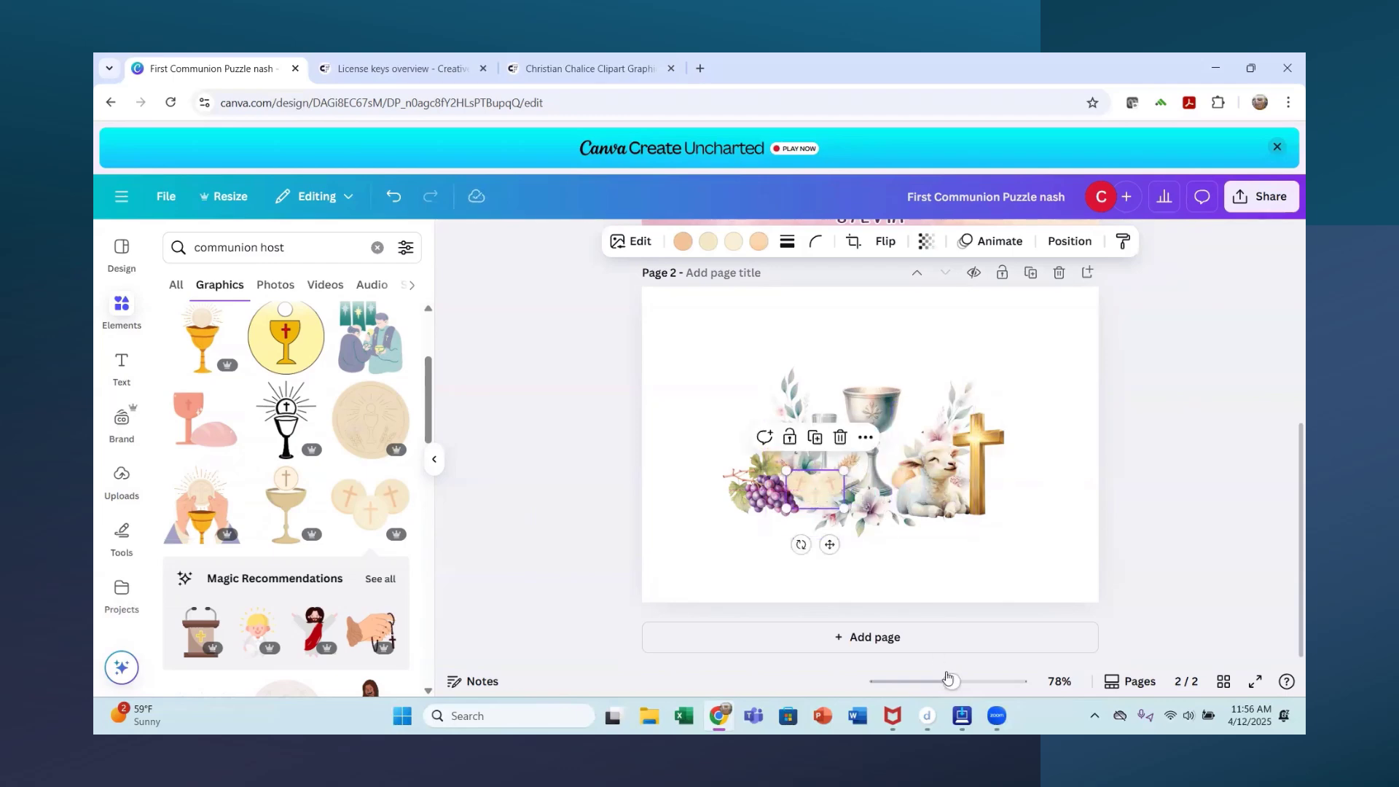
drag(947, 679, 976, 679)
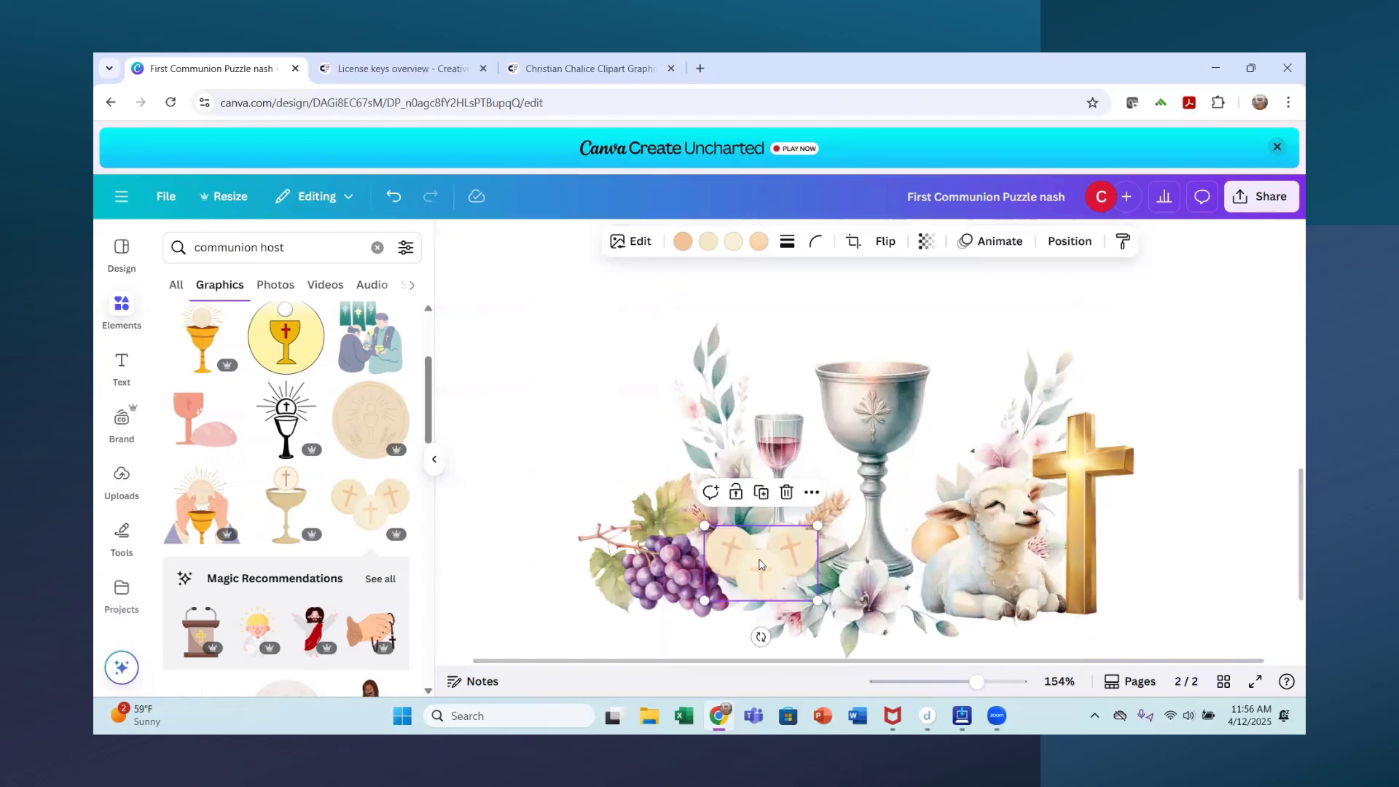
drag(764, 579, 773, 566)
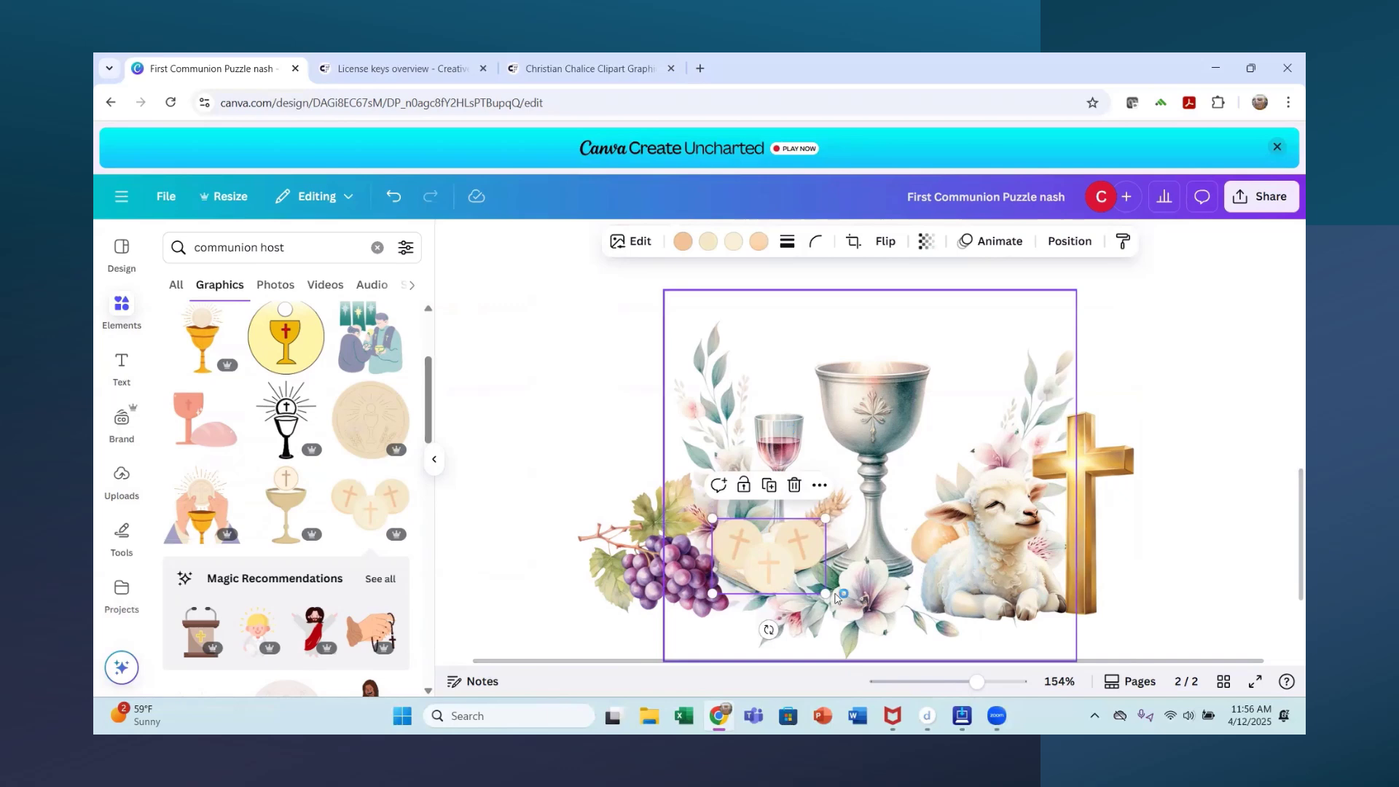
Delete the red circle on page 1, then return to page 2's arrangement
click(1188, 373)
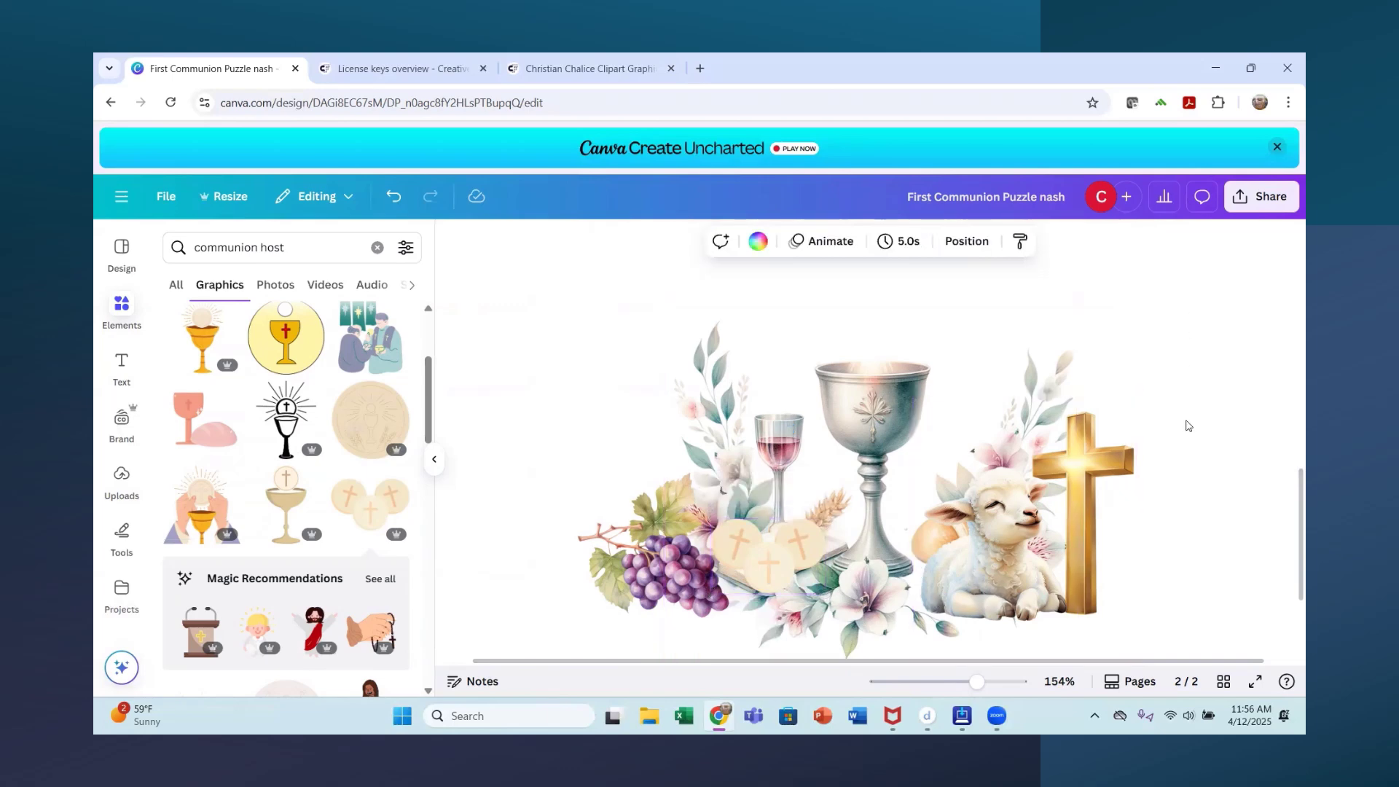
scroll(1182, 390, up, 5)
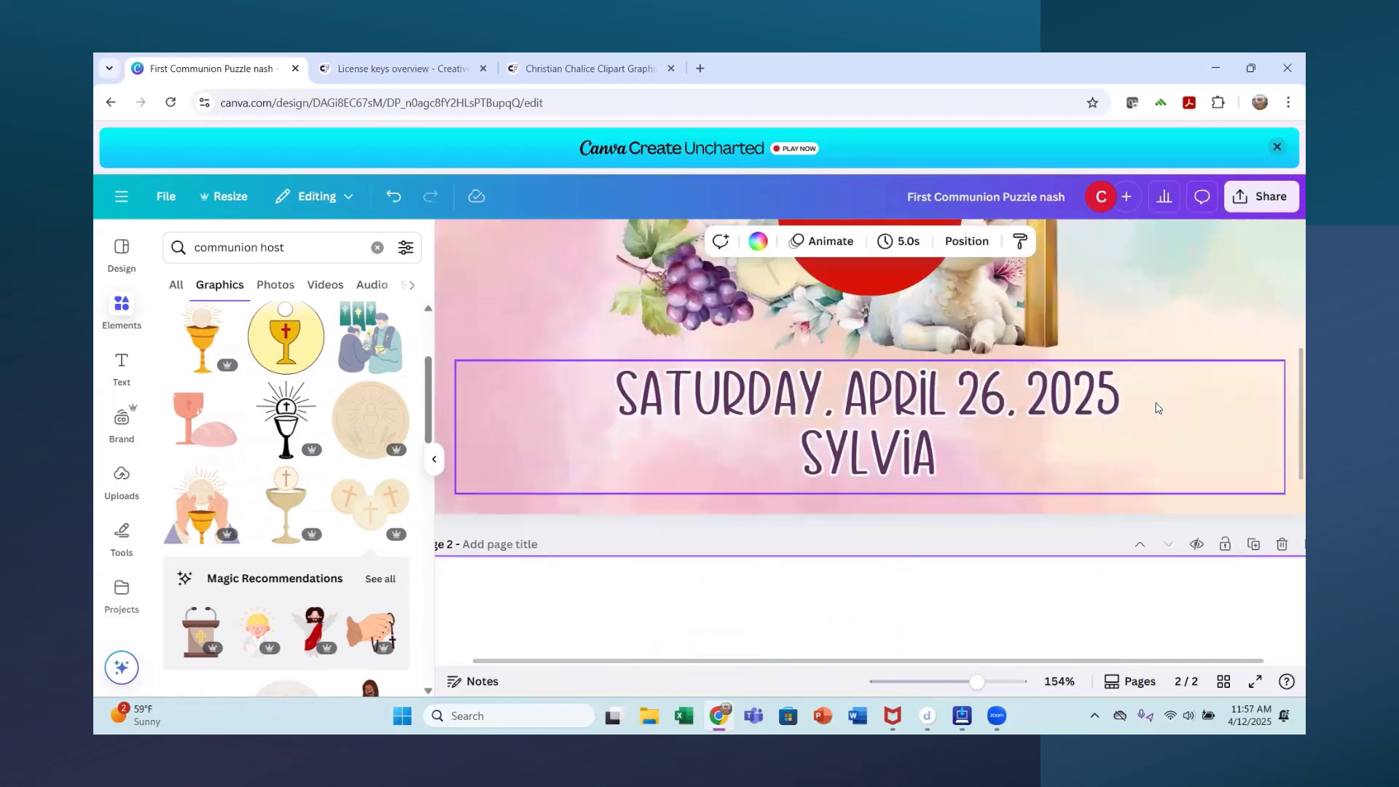
scroll(1153, 403, up, 3)
click(847, 482)
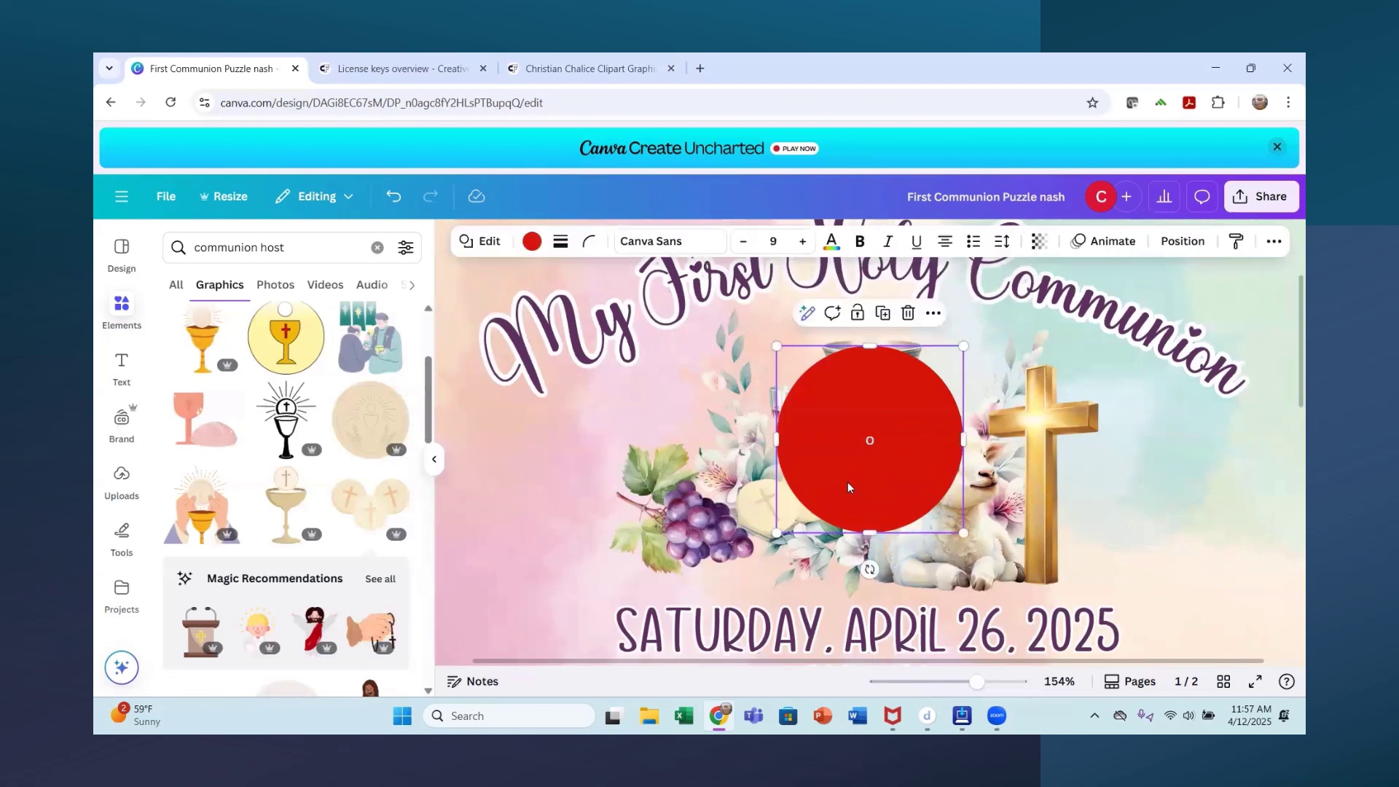
key(Delete)
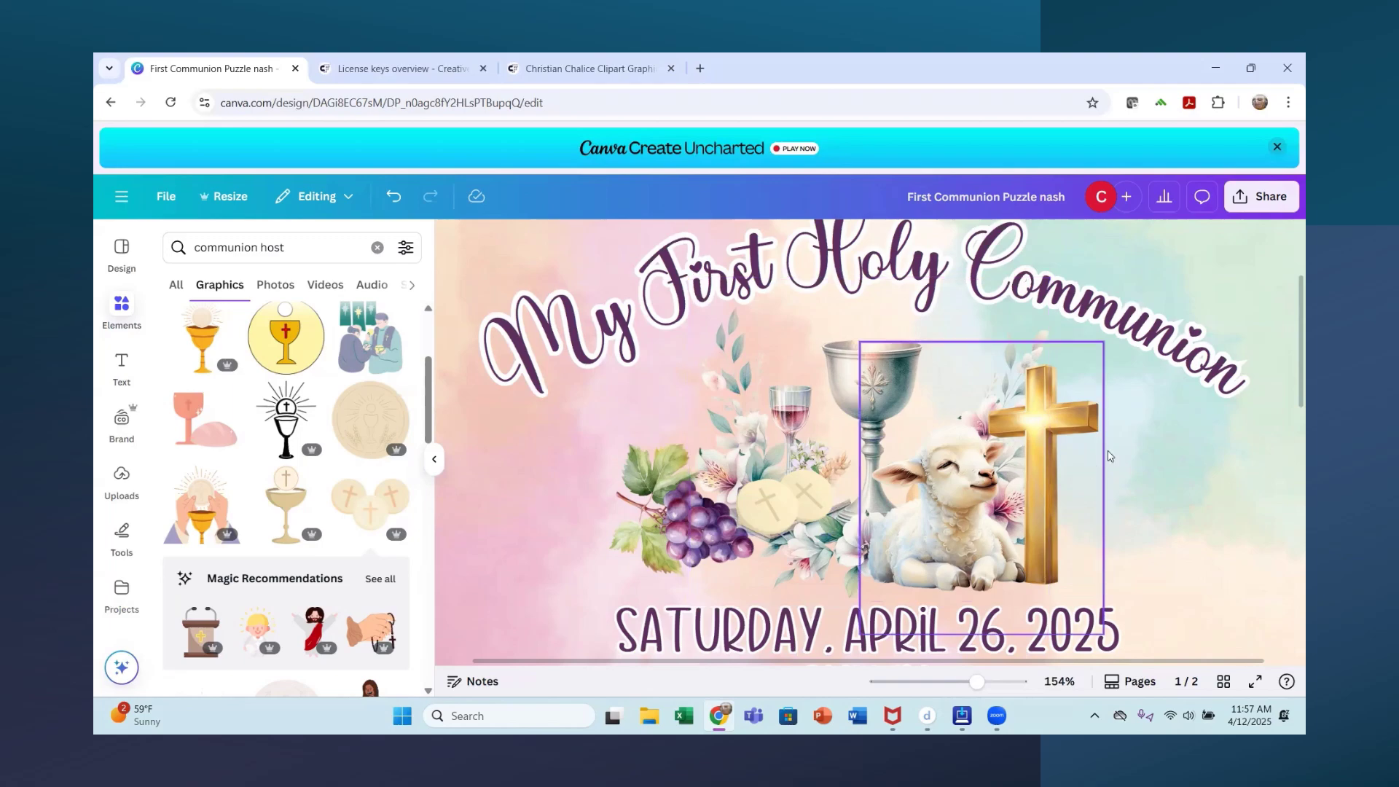
scroll(1077, 450, down, 6)
scroll(1076, 449, down, 2)
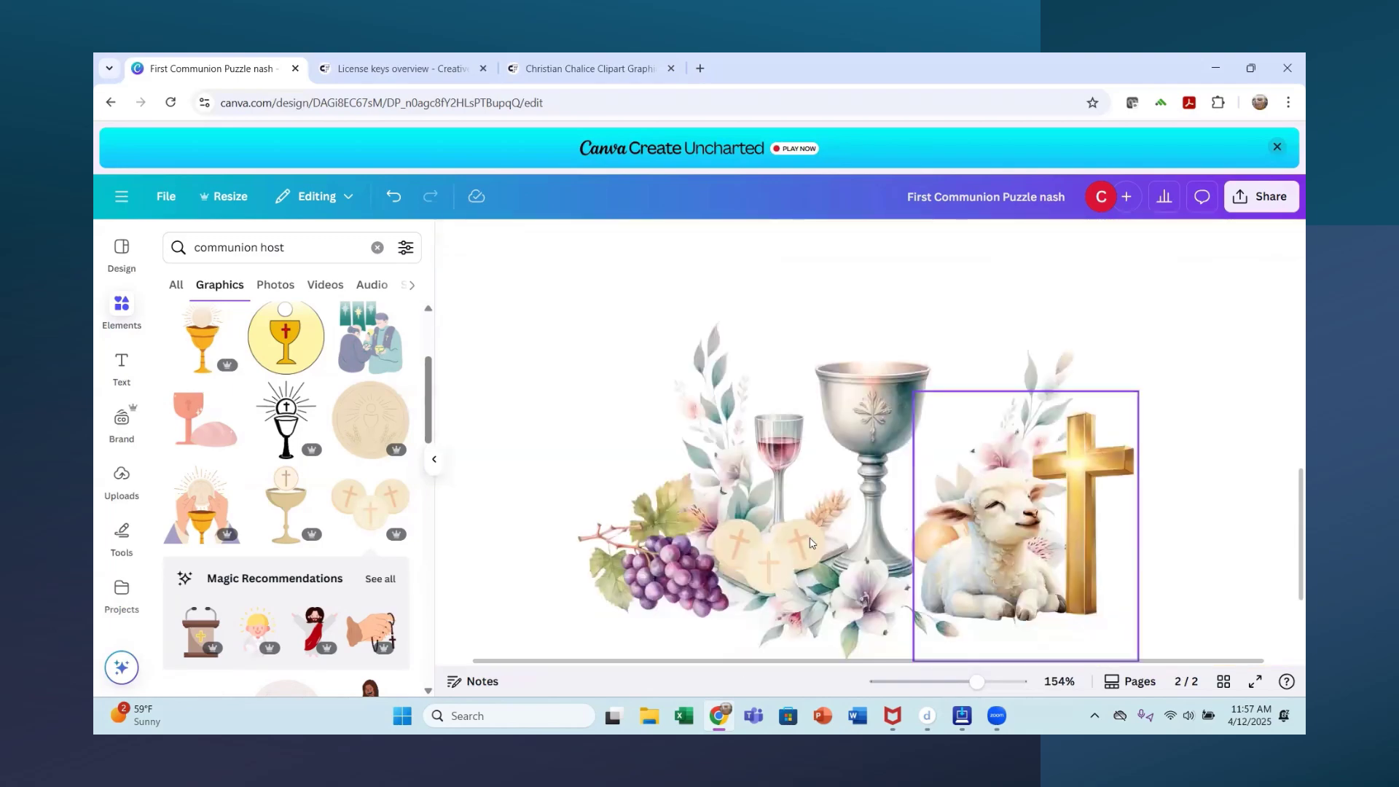
scroll(1154, 426, down, 2)
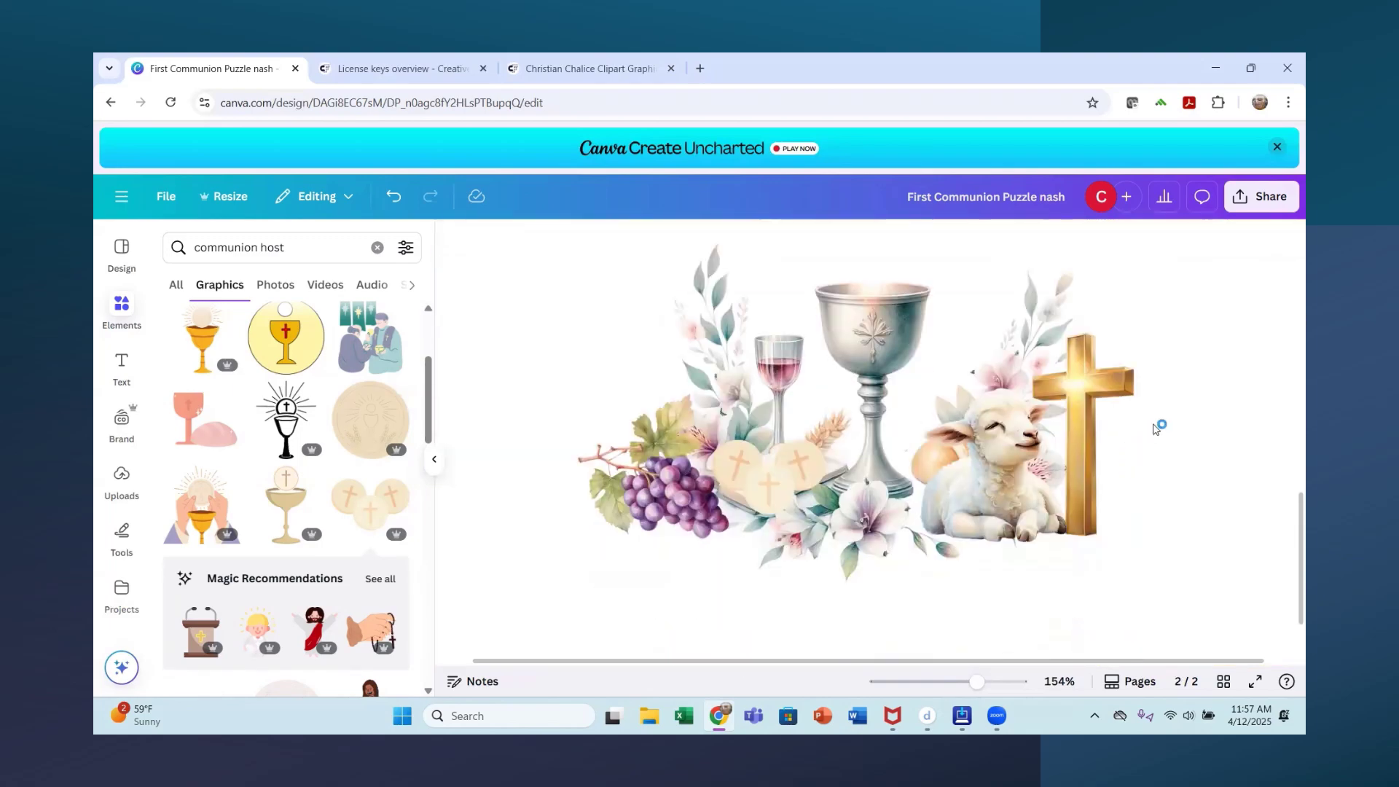
scroll(917, 561, up, 4)
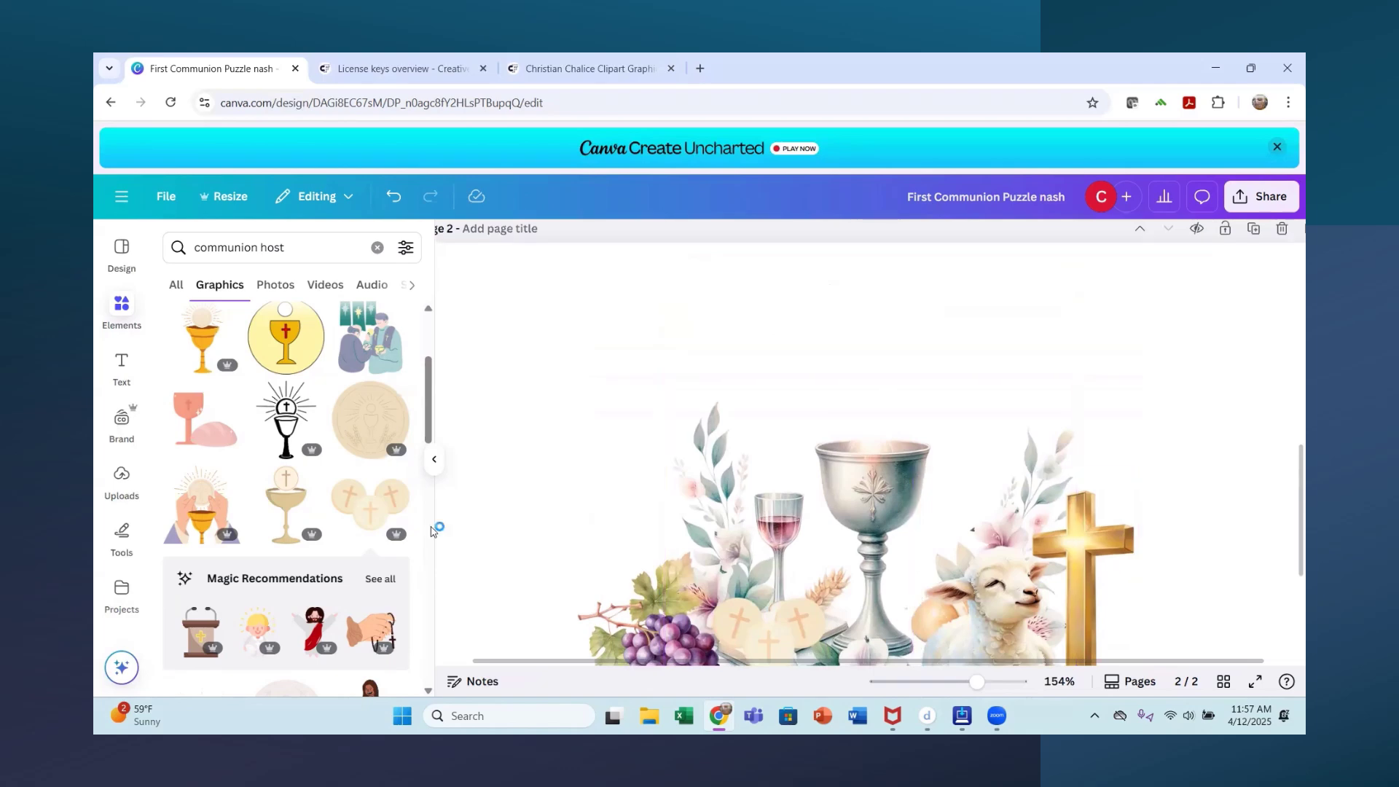
scroll(276, 535, up, 3)
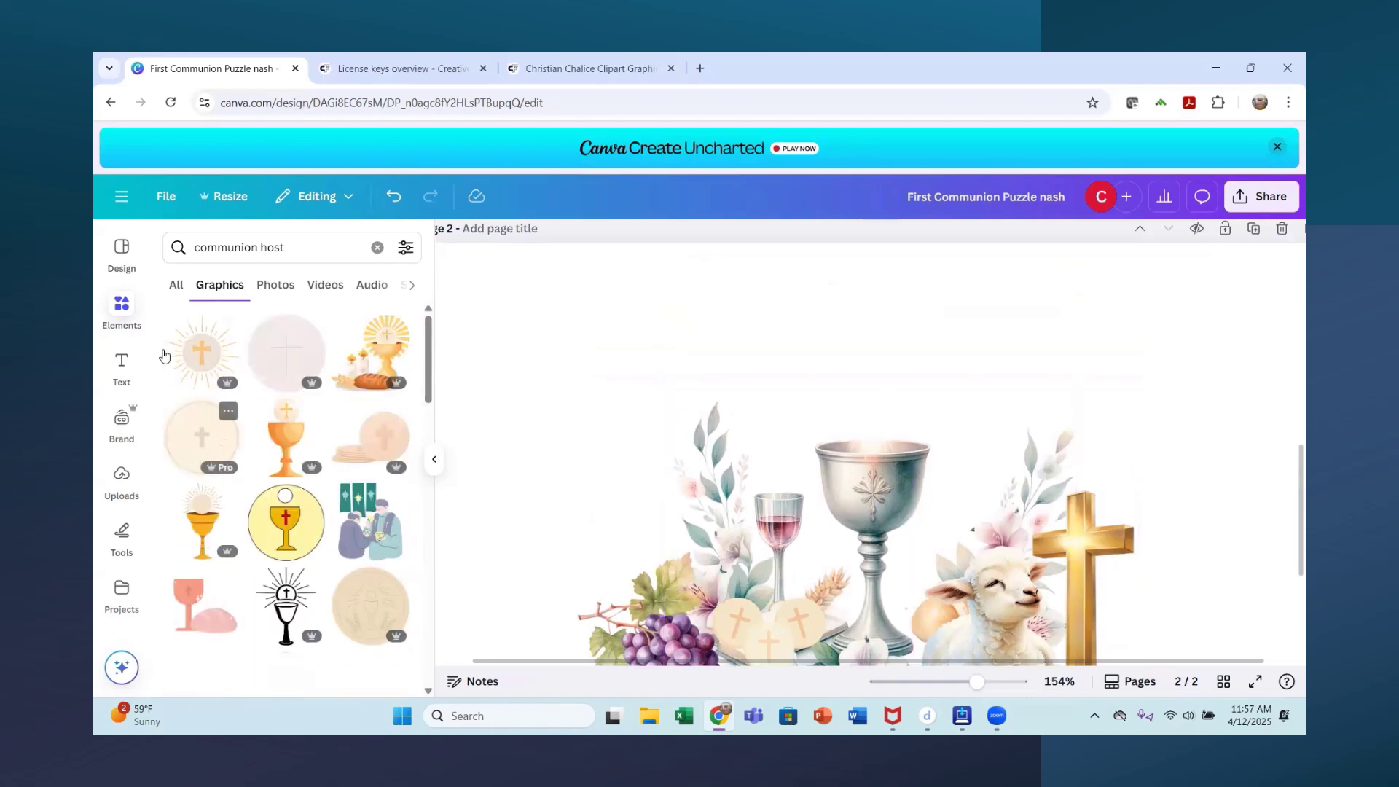
Replace the communion host search with a 'background' search in Elements, briefly checking Uploads
click(117, 315)
click(273, 260)
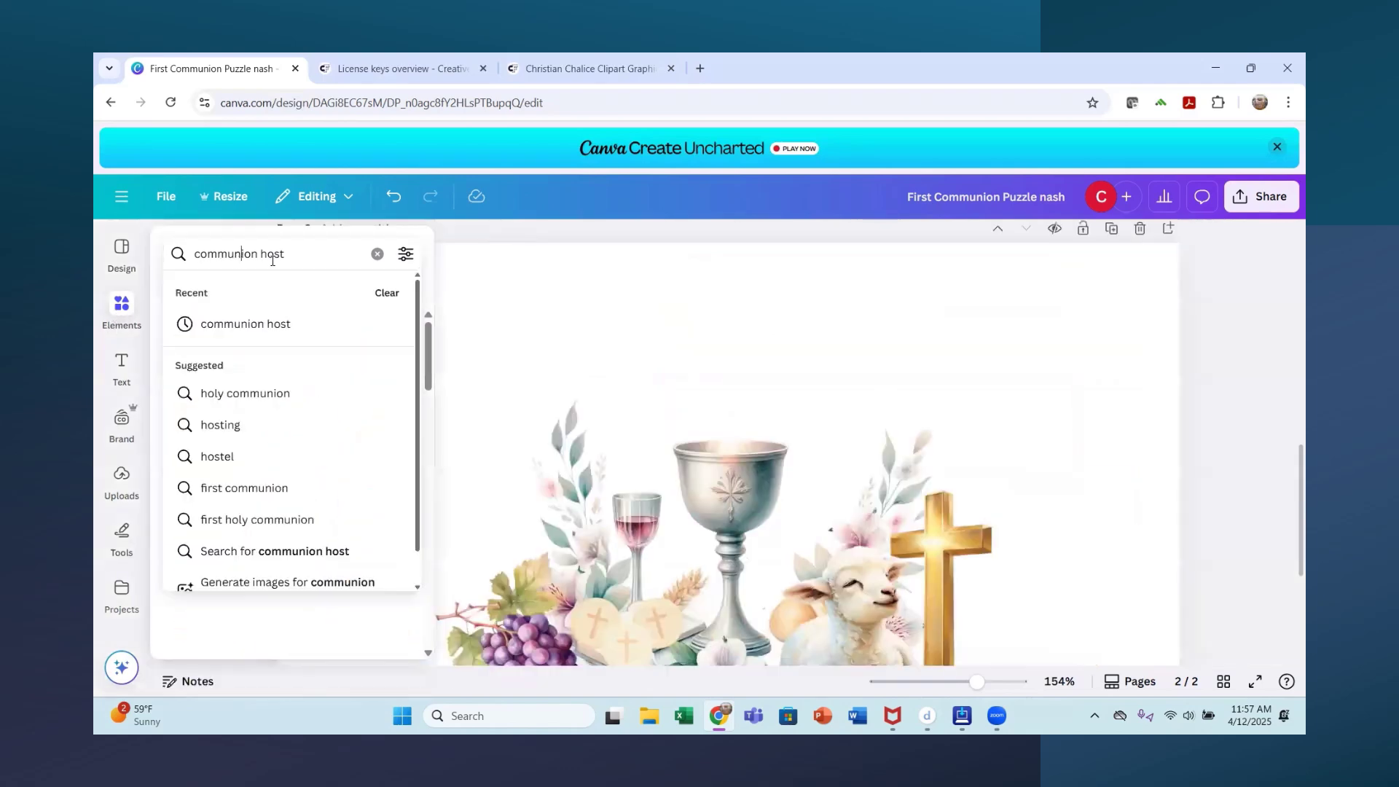
click(377, 254)
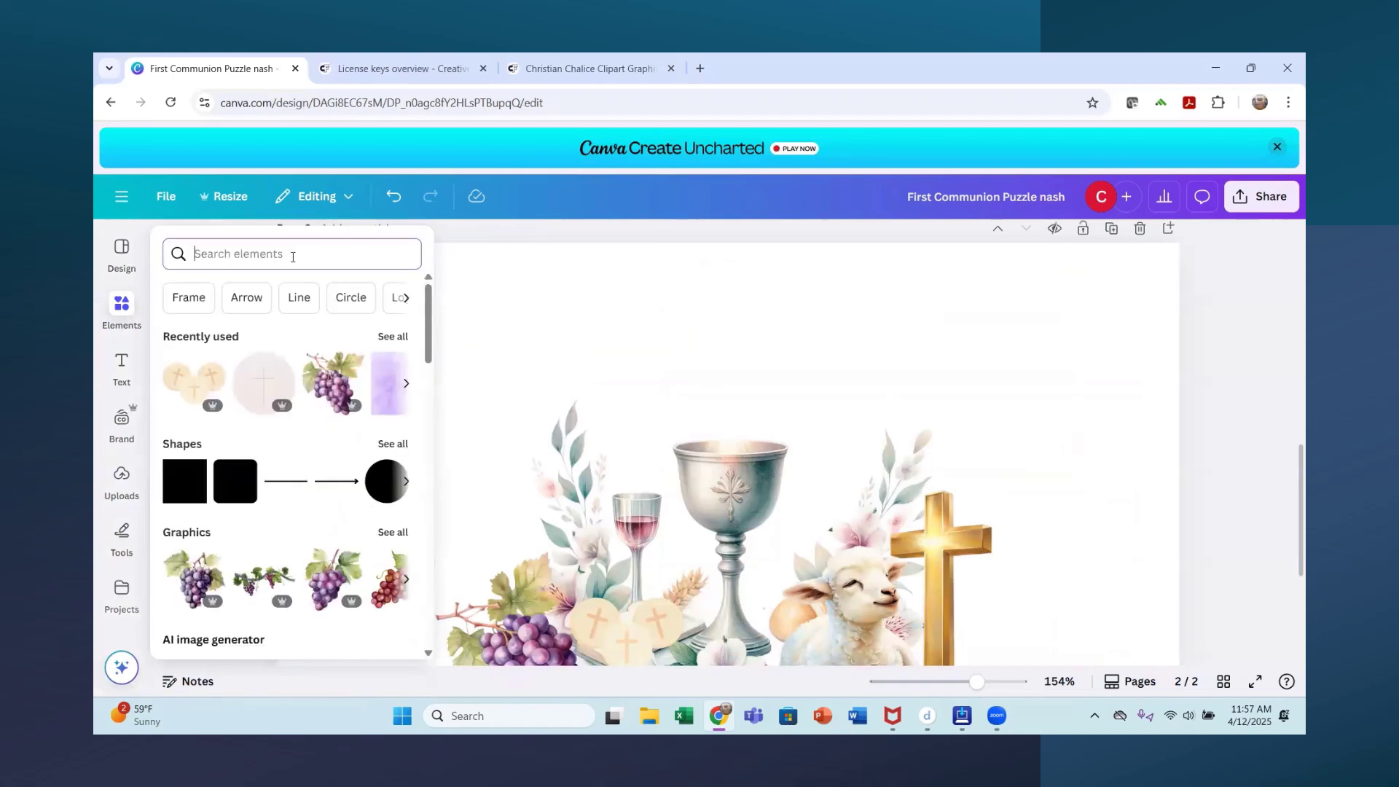
text(backg)
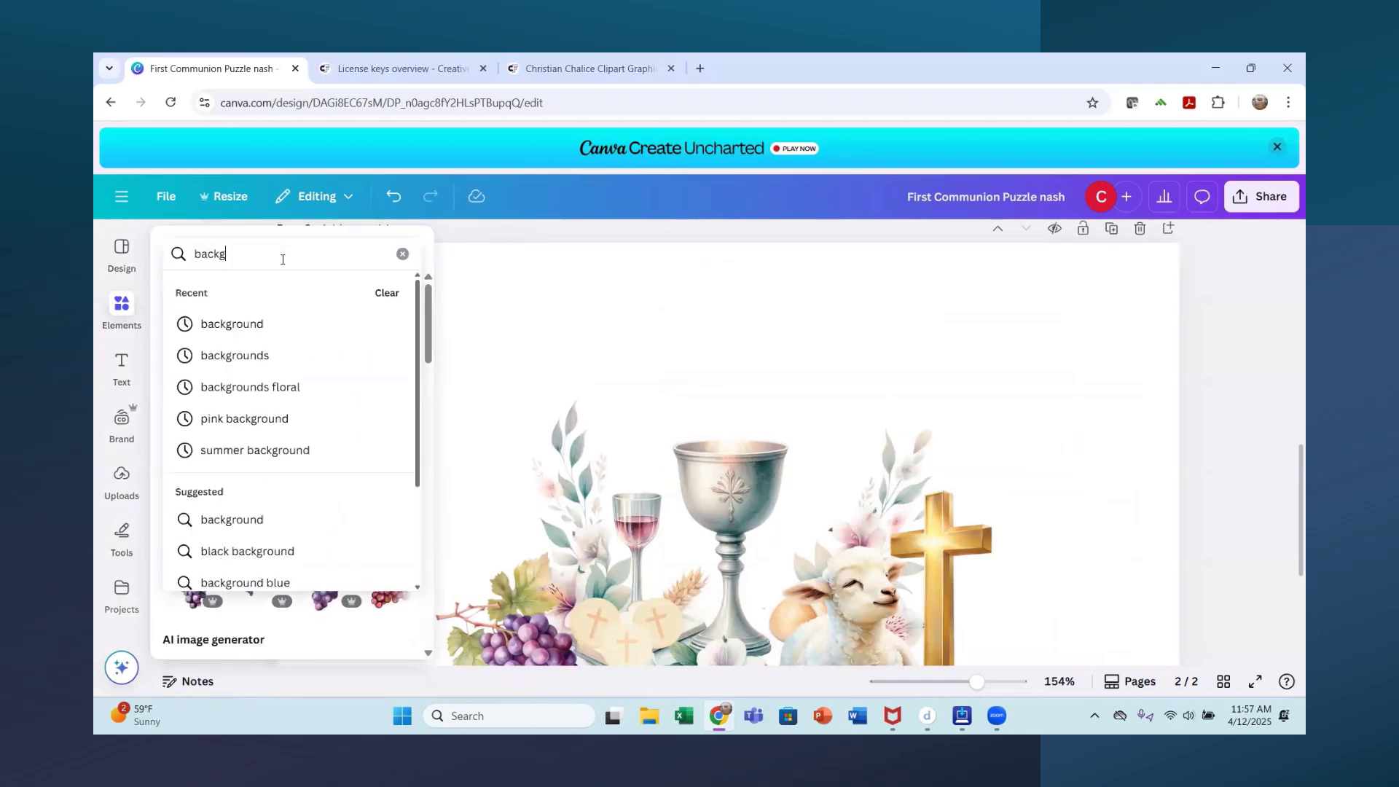
text(rou)
click(222, 325)
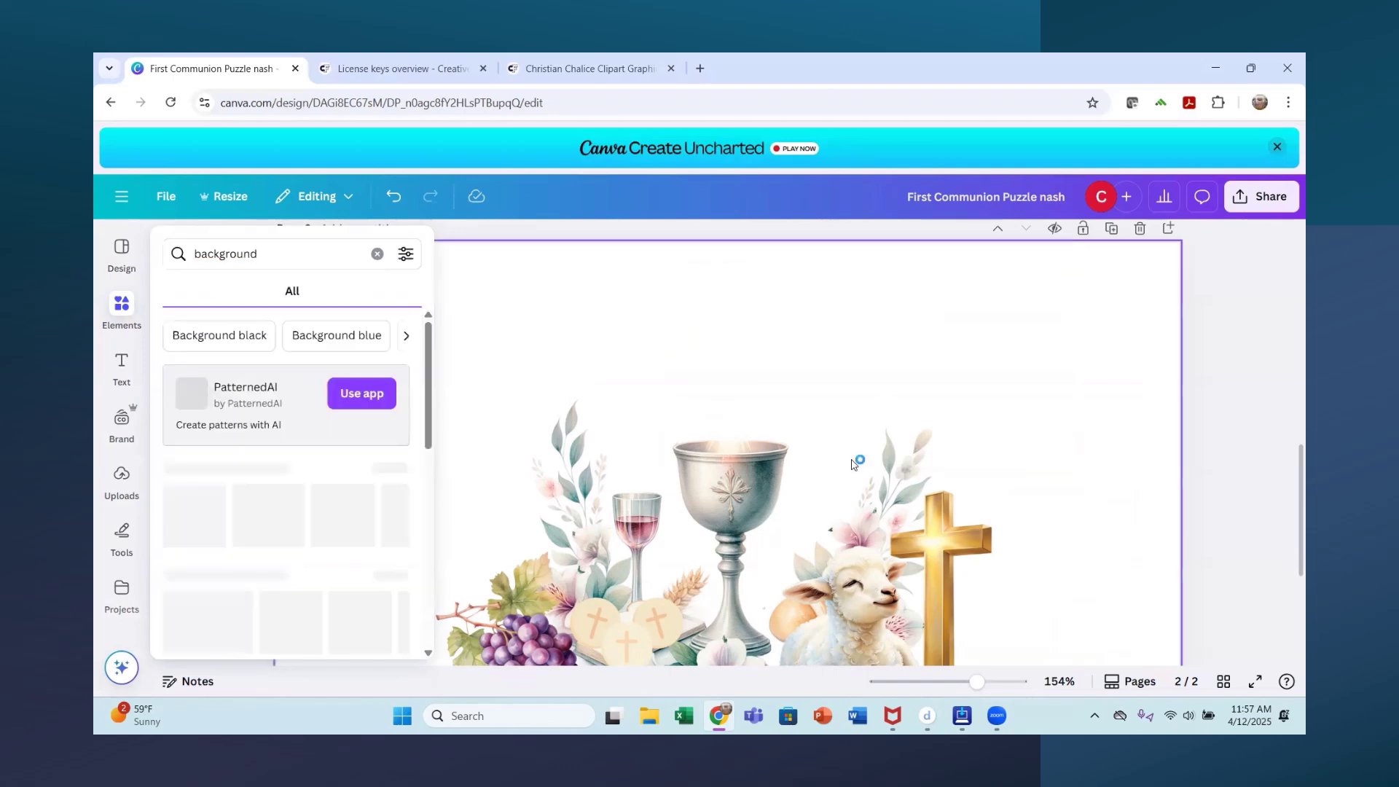
click(506, 468)
scroll(998, 347, up, 6)
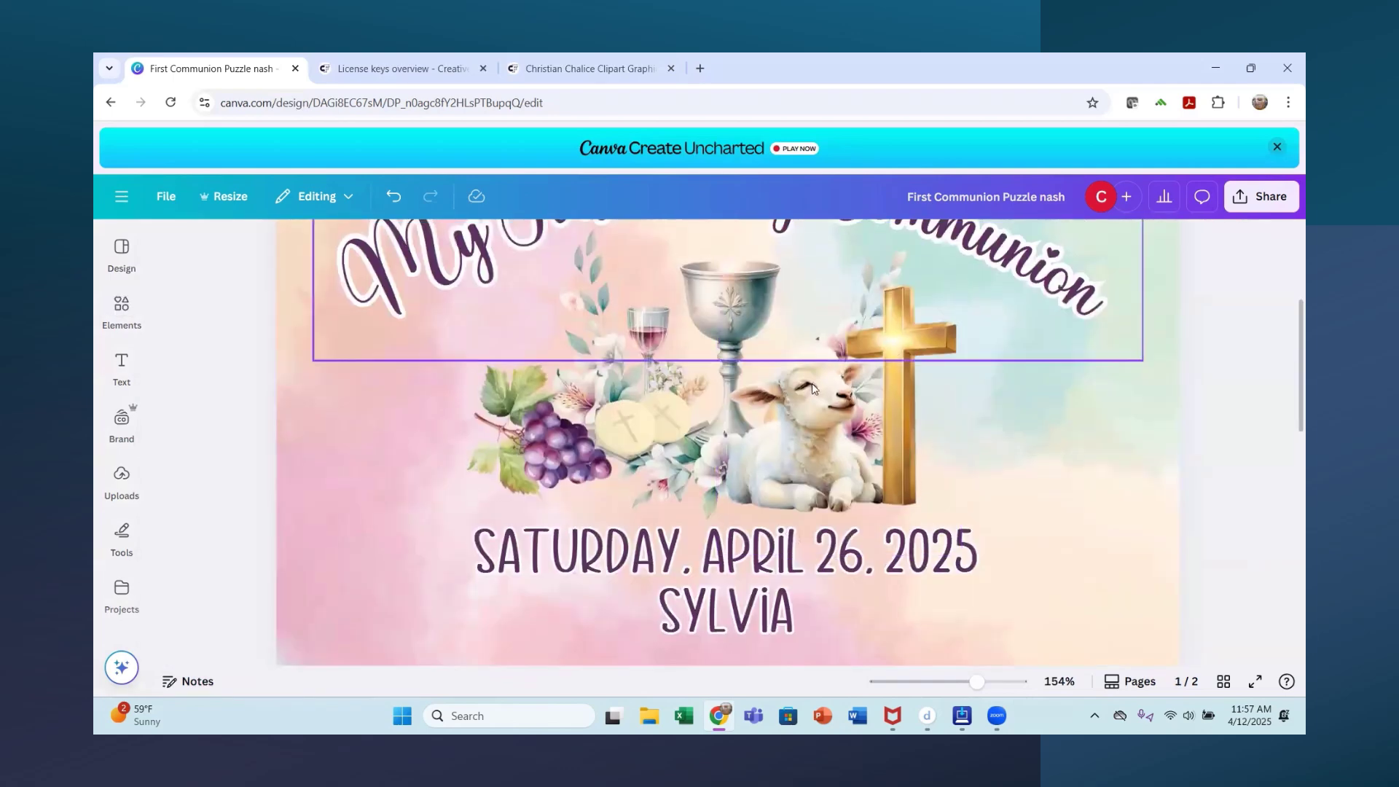
scroll(403, 503, down, 8)
click(117, 481)
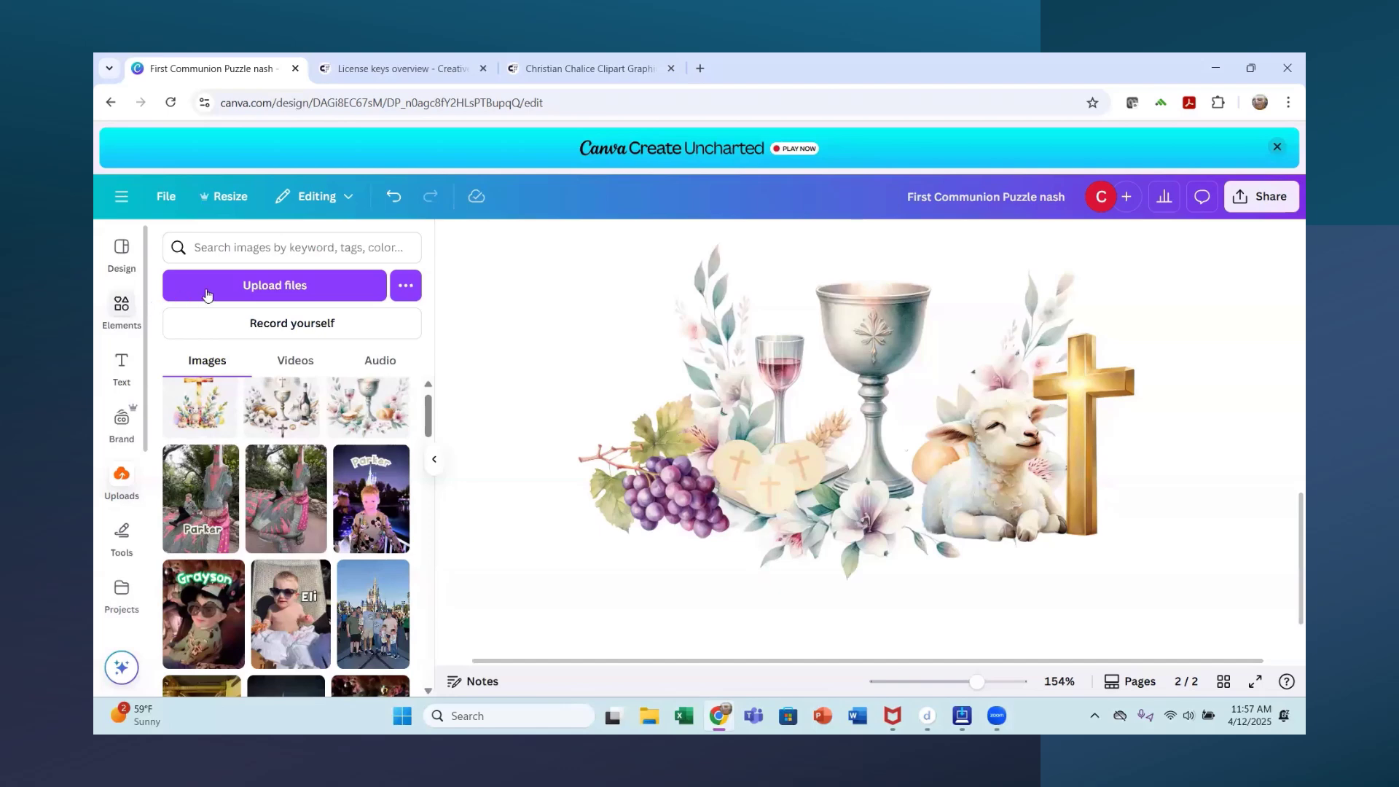
Rerun the background search, filter to Graphics, and add the pastel watercolour tile to page 2
click(289, 247)
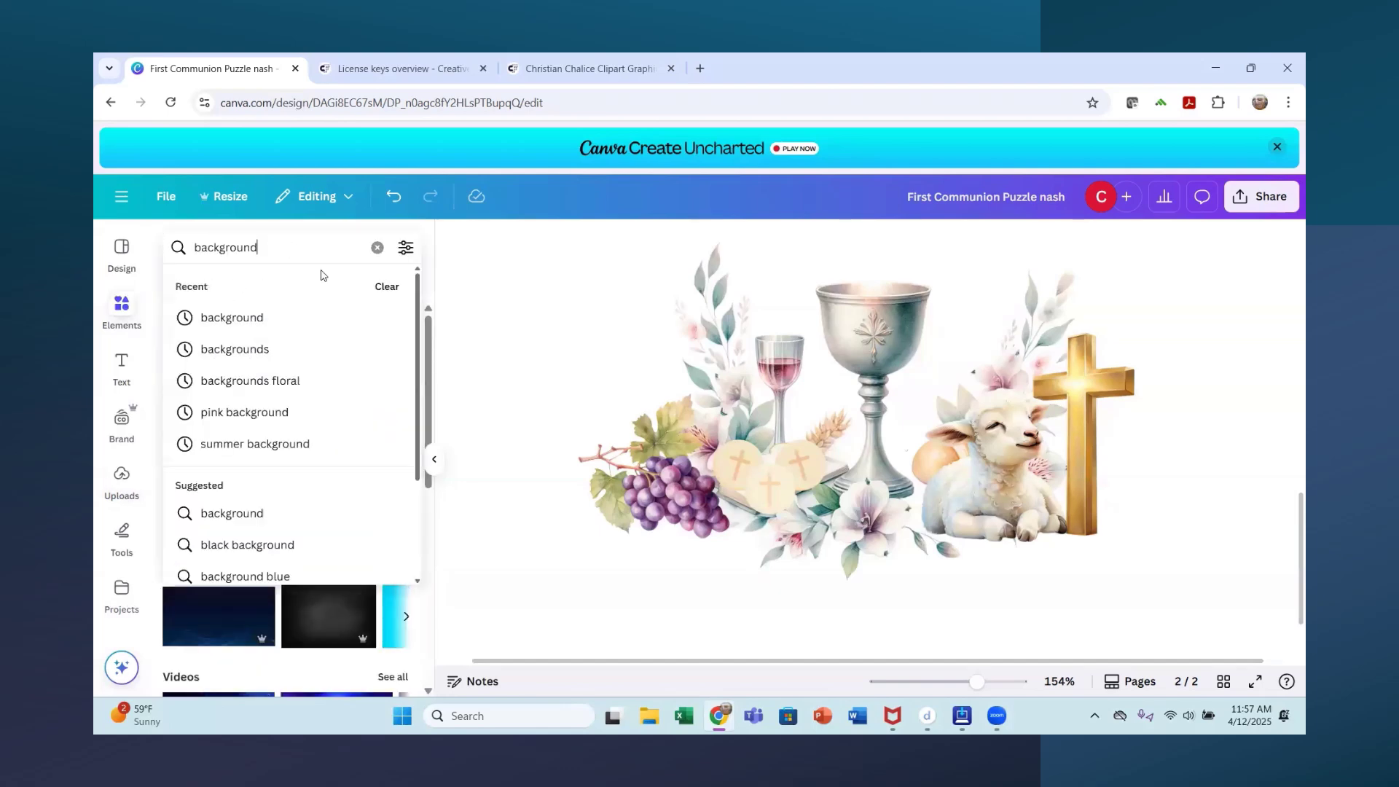
click(231, 318)
click(215, 285)
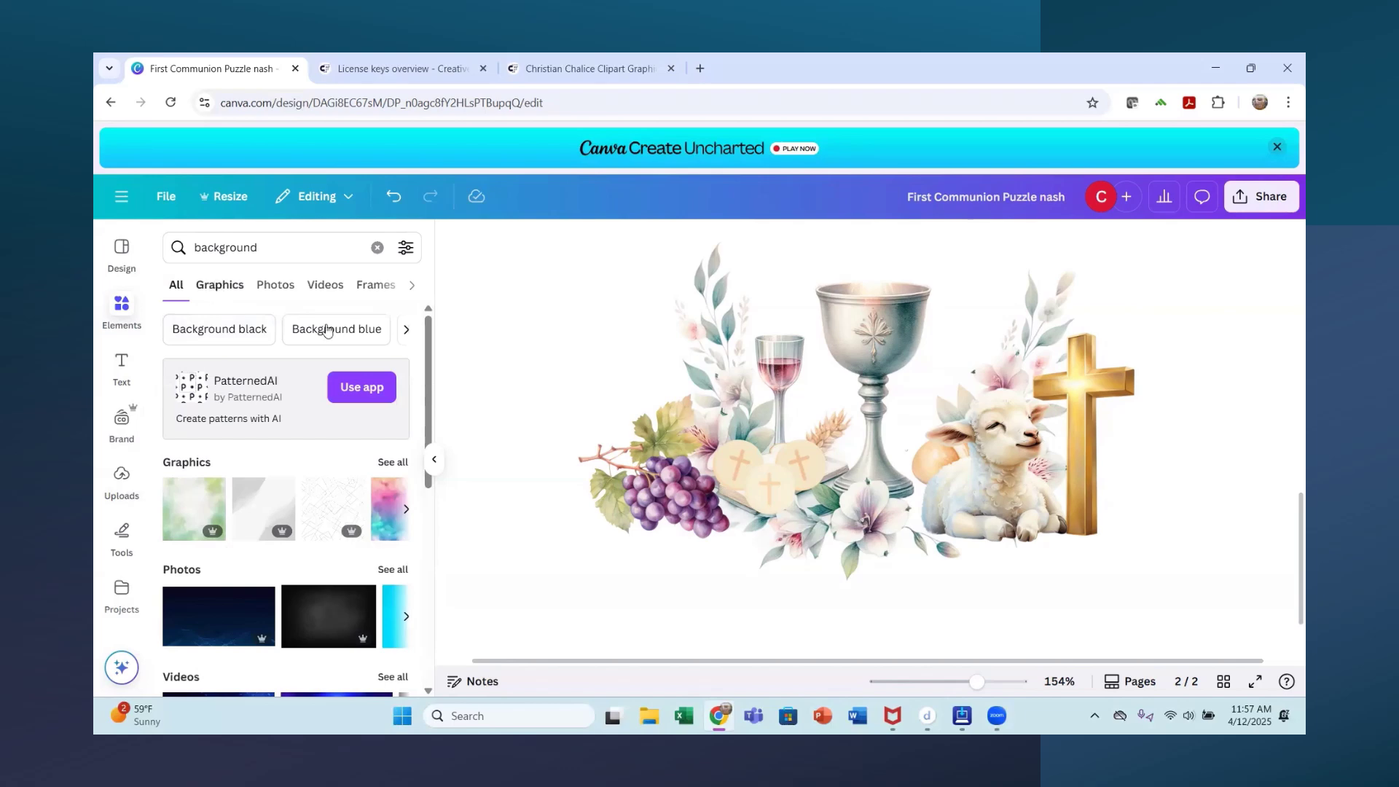
scroll(332, 440, down, 3)
scroll(328, 440, down, 2)
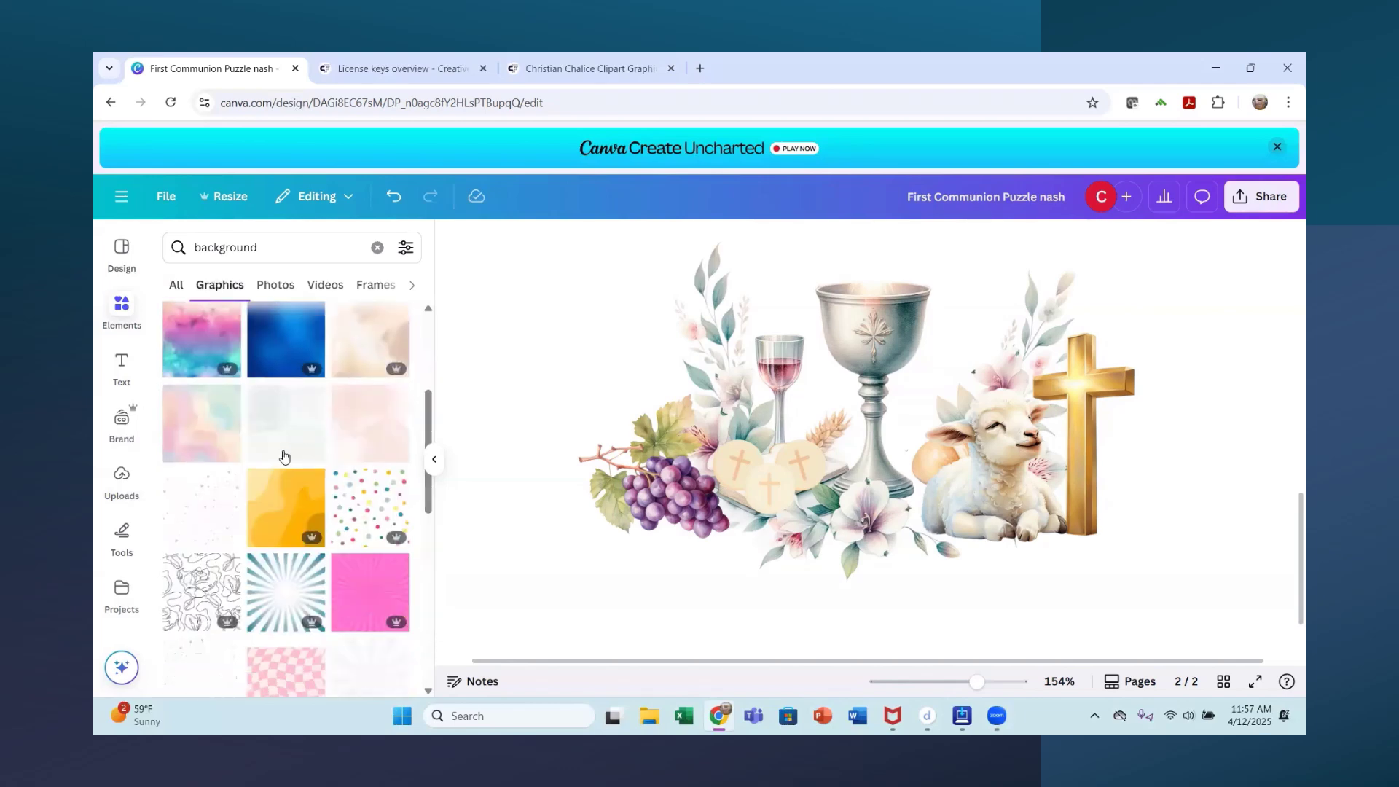
click(194, 424)
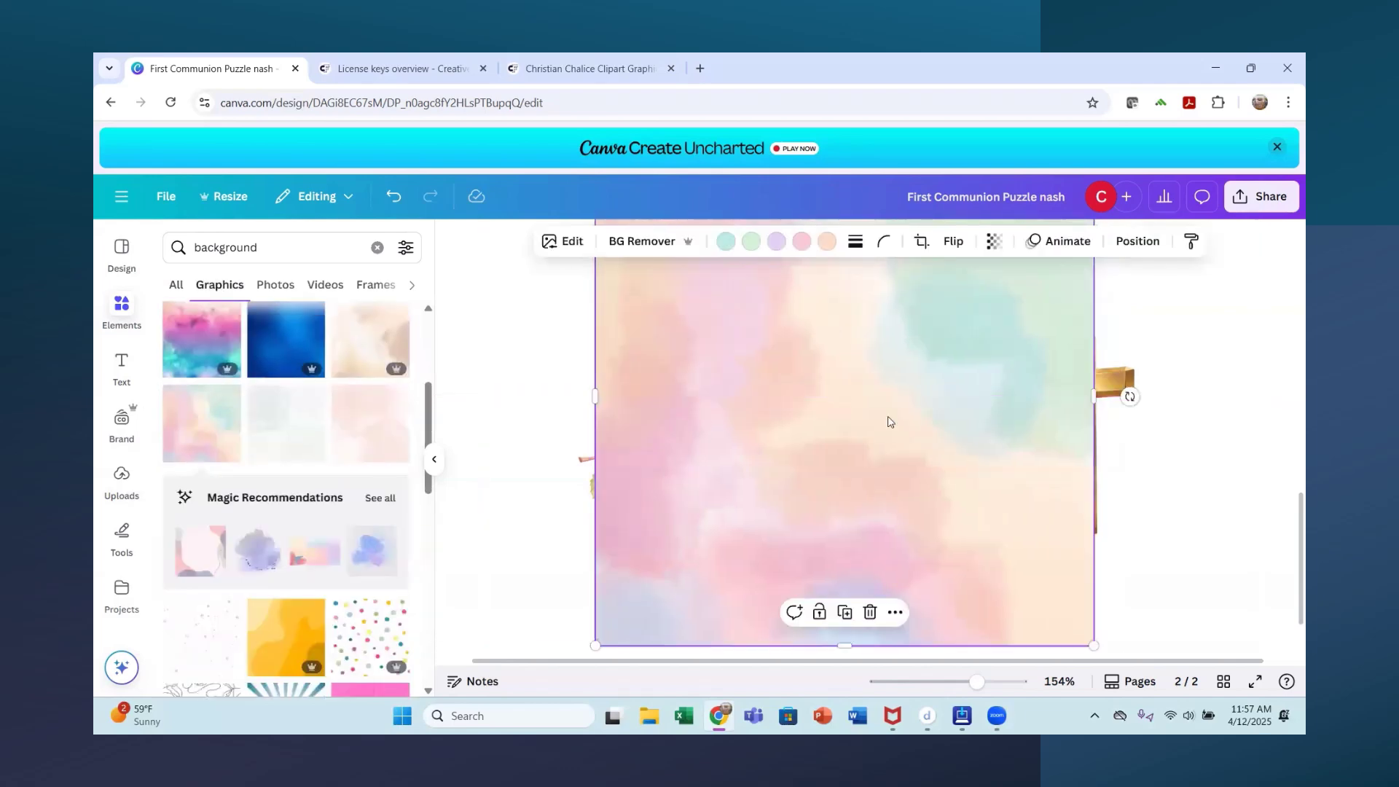
Stretch the pastel background to fill page 2 and send it backward behind the illustration
scroll(1029, 450, down, 5)
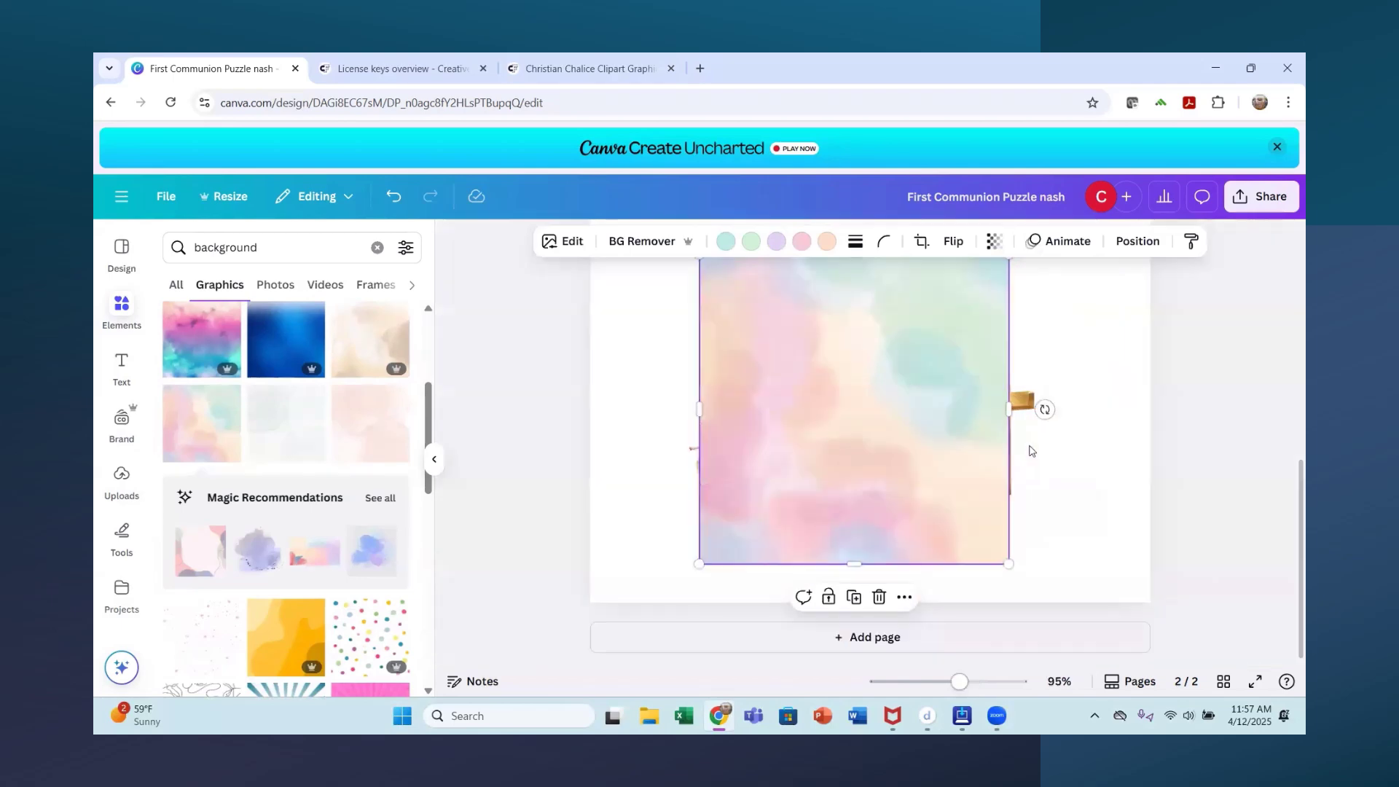
drag(1008, 563, 1194, 666)
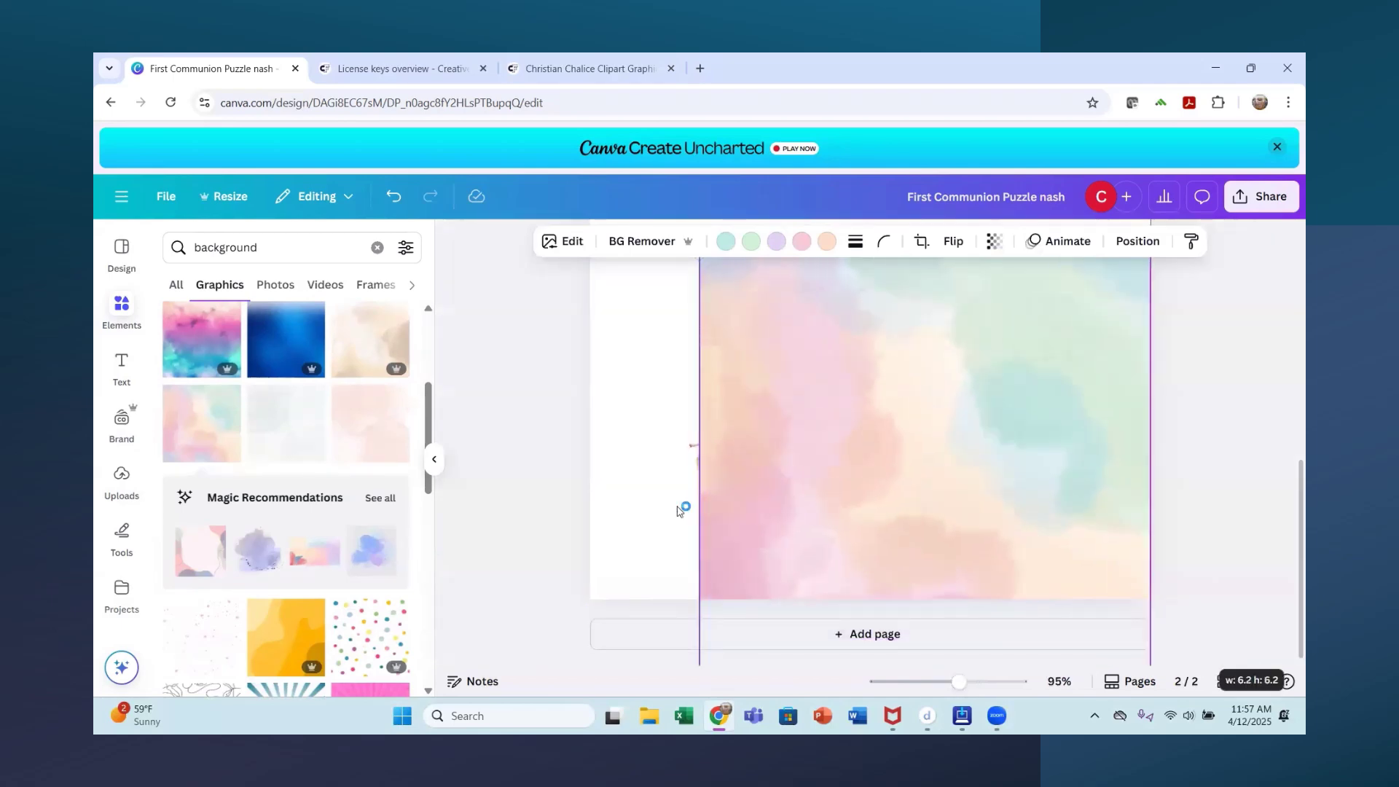
scroll(676, 510, up, 5)
drag(698, 484, 534, 430)
scroll(1236, 397, down, 5)
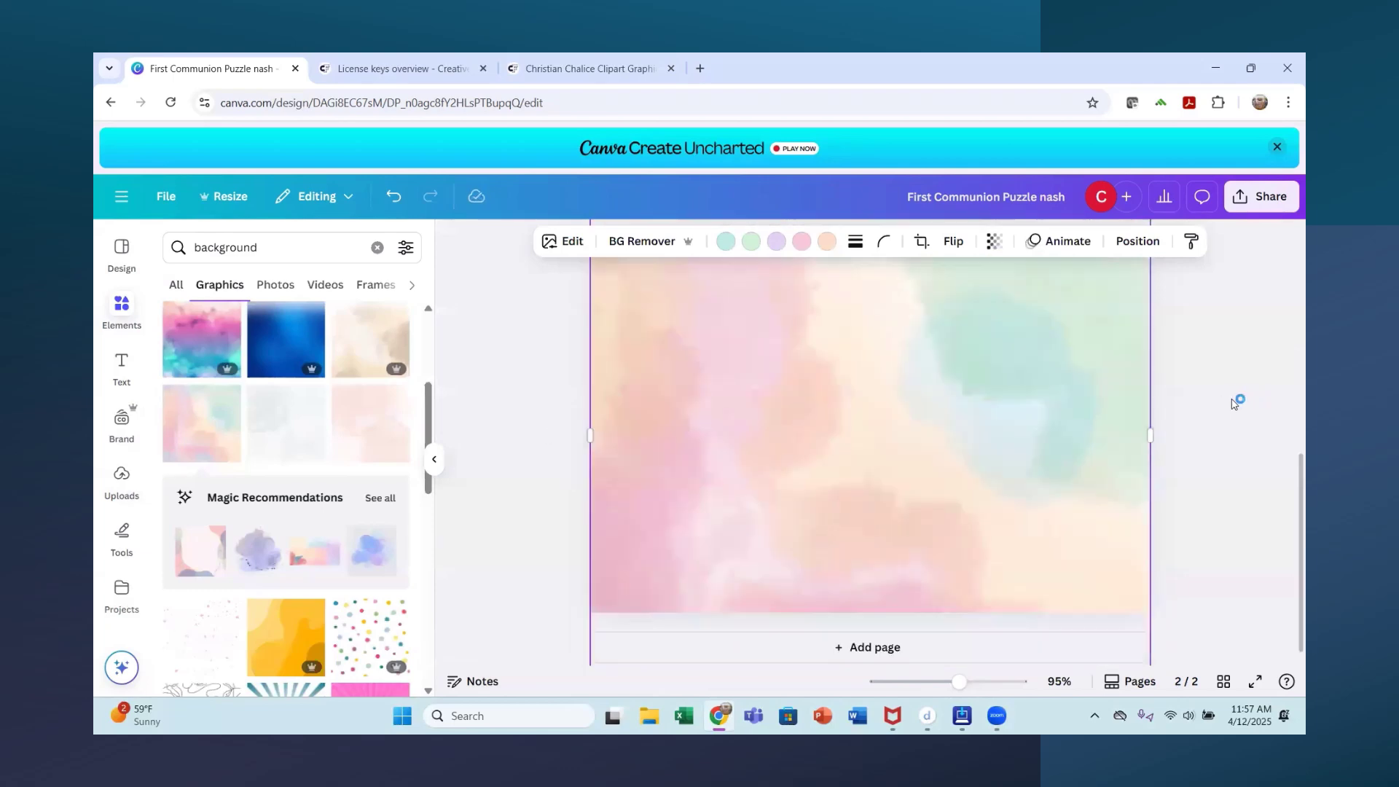
click(1139, 248)
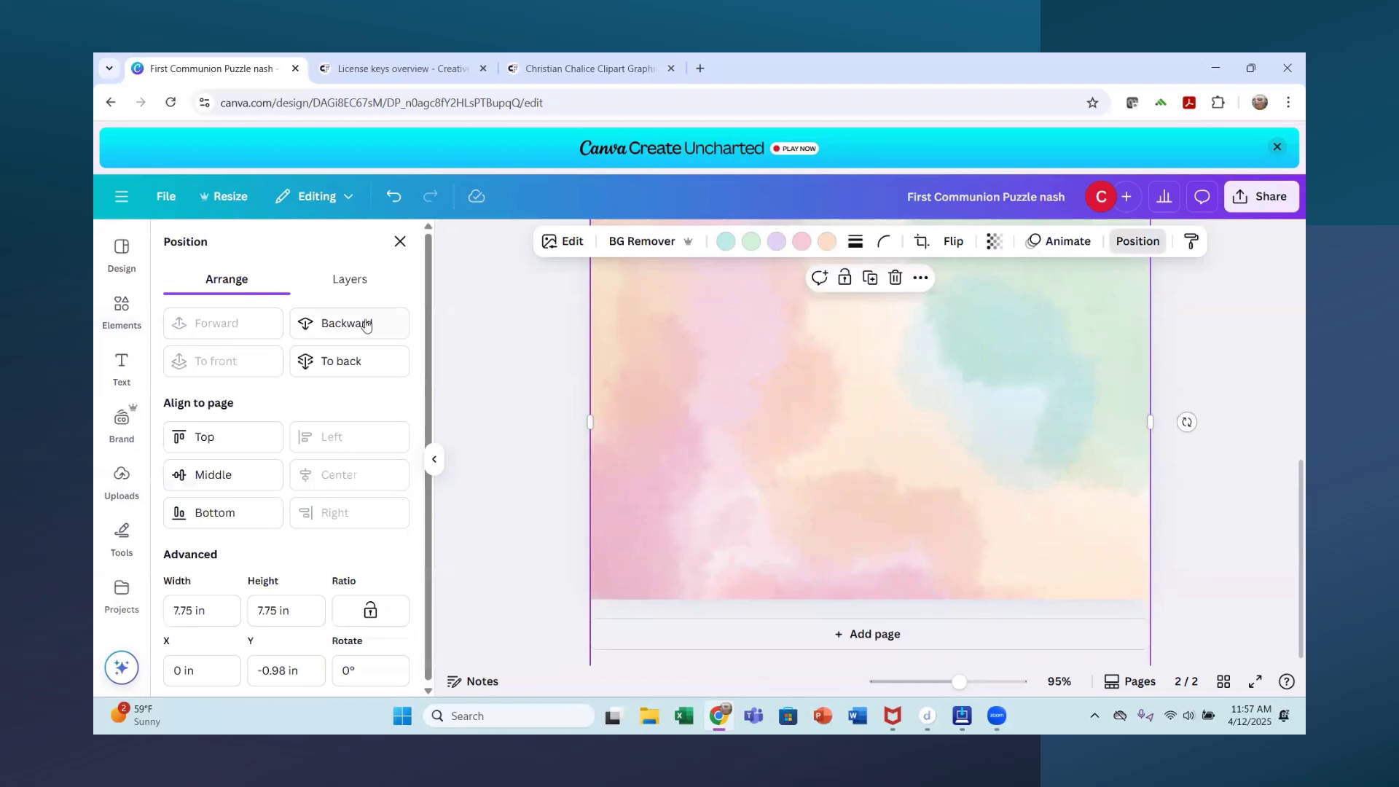
click(366, 326)
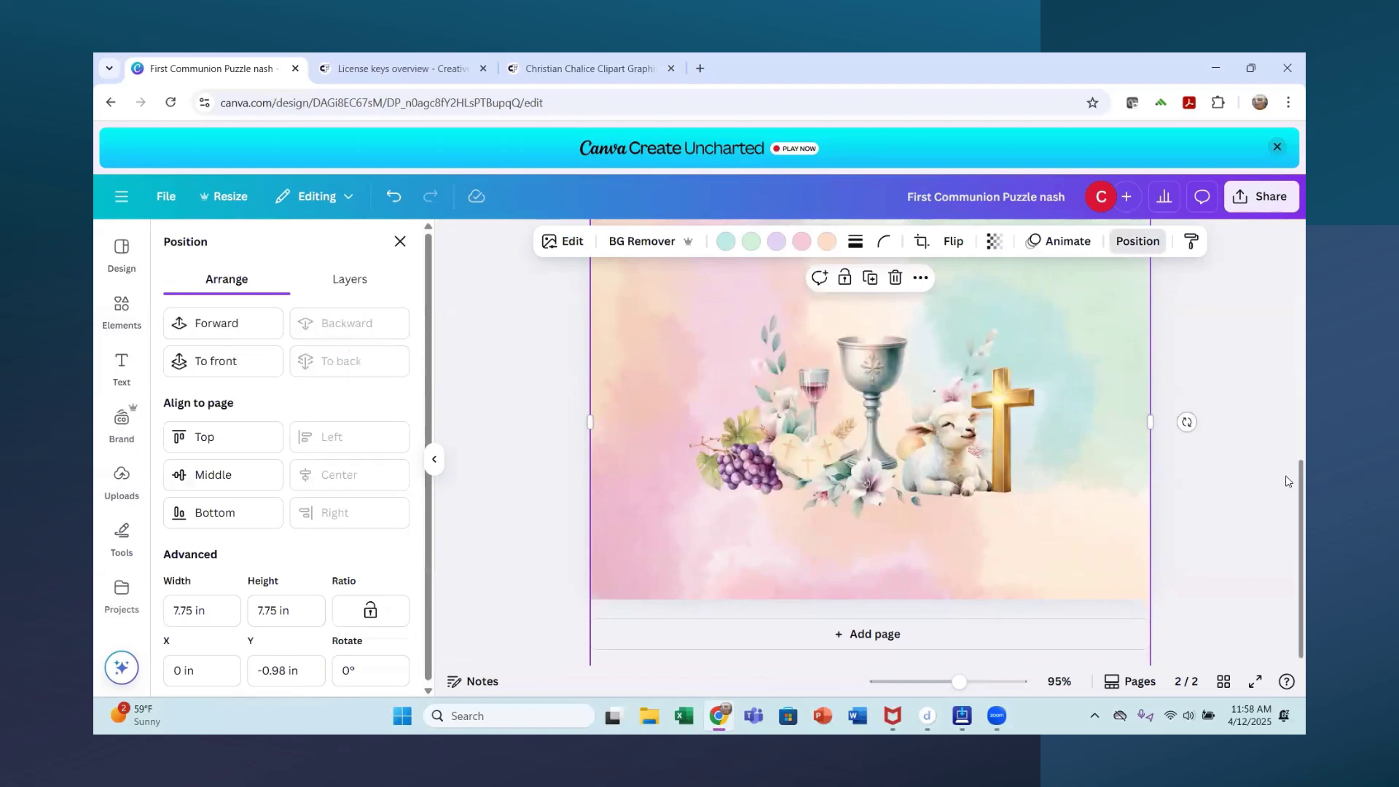
scroll(1081, 676, down, 2)
scroll(1082, 676, up, 6)
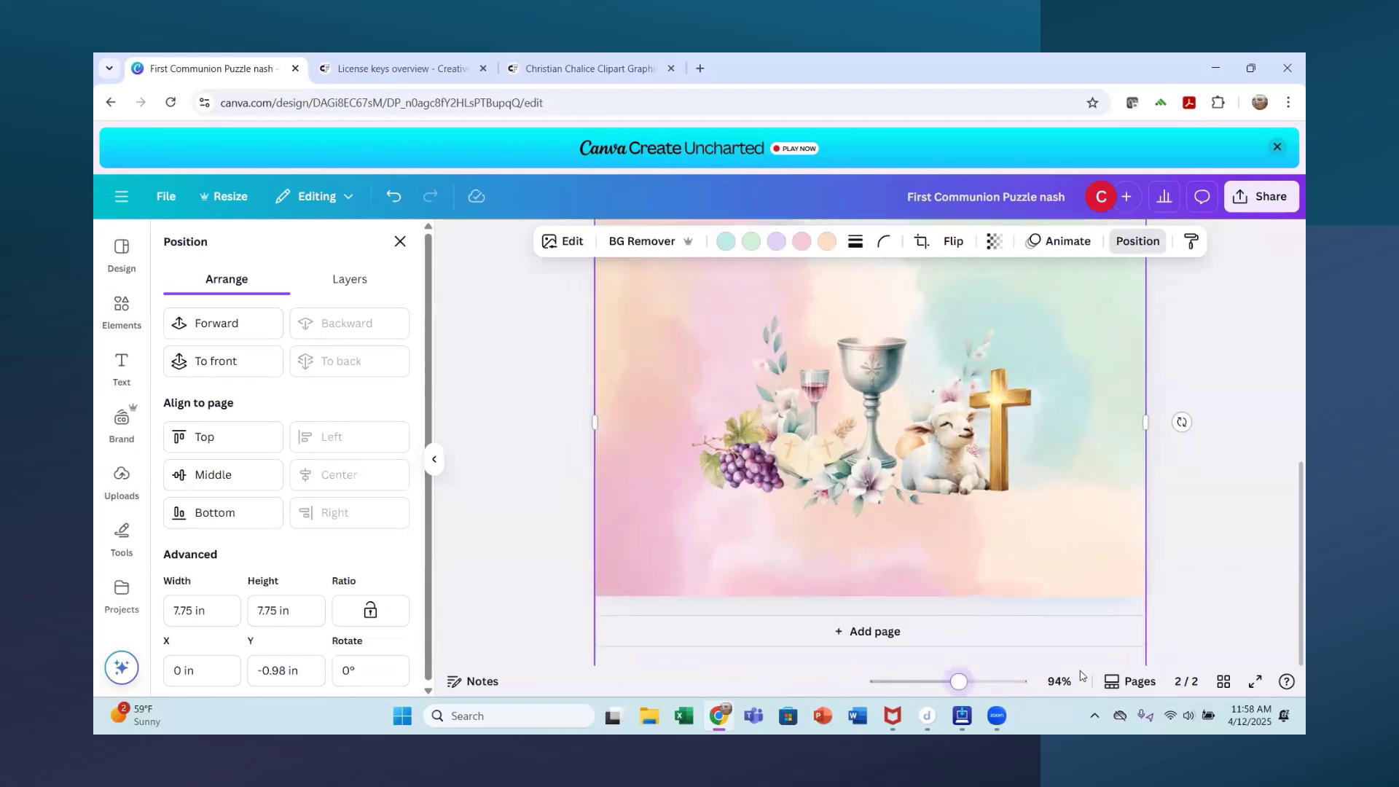
scroll(1081, 676, up, 3)
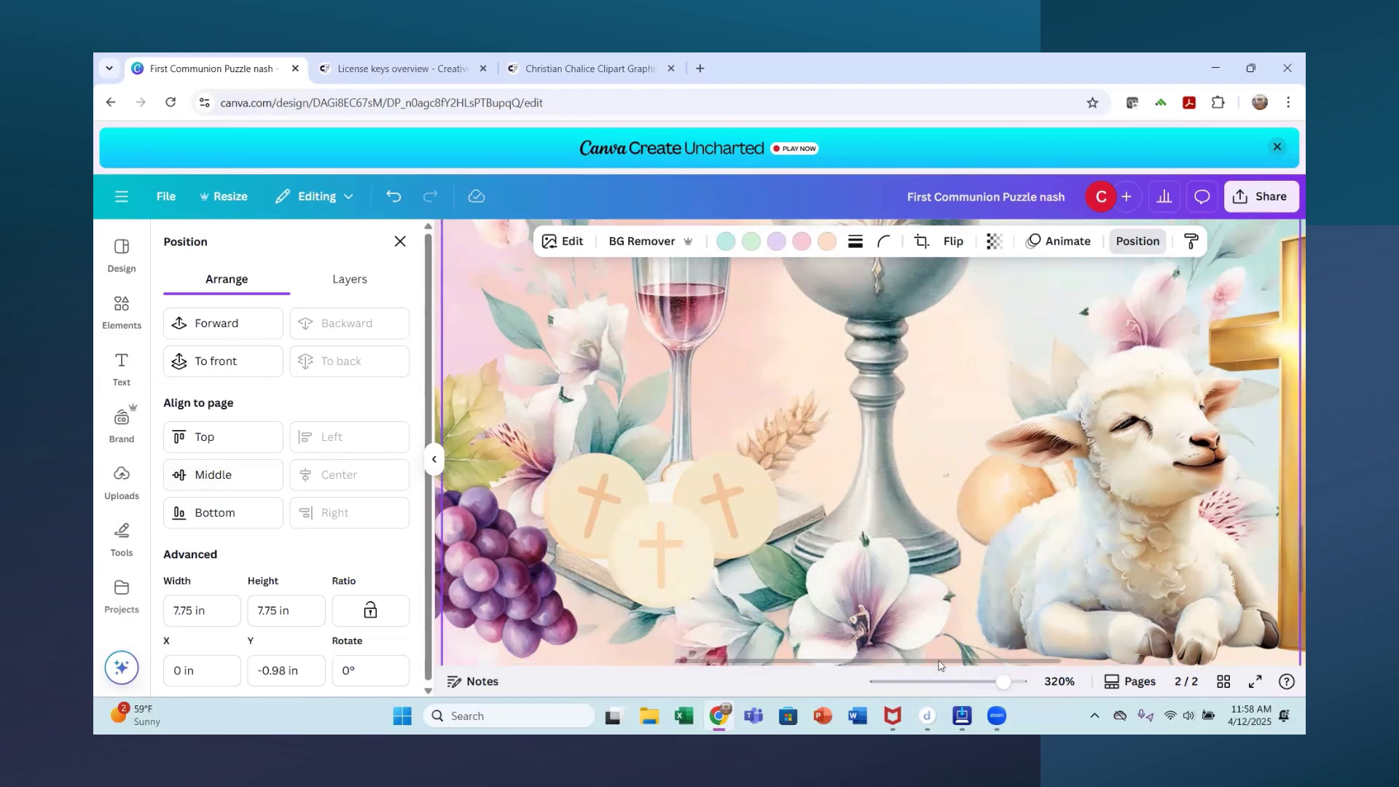
scroll(940, 664, down, 3)
click(964, 678)
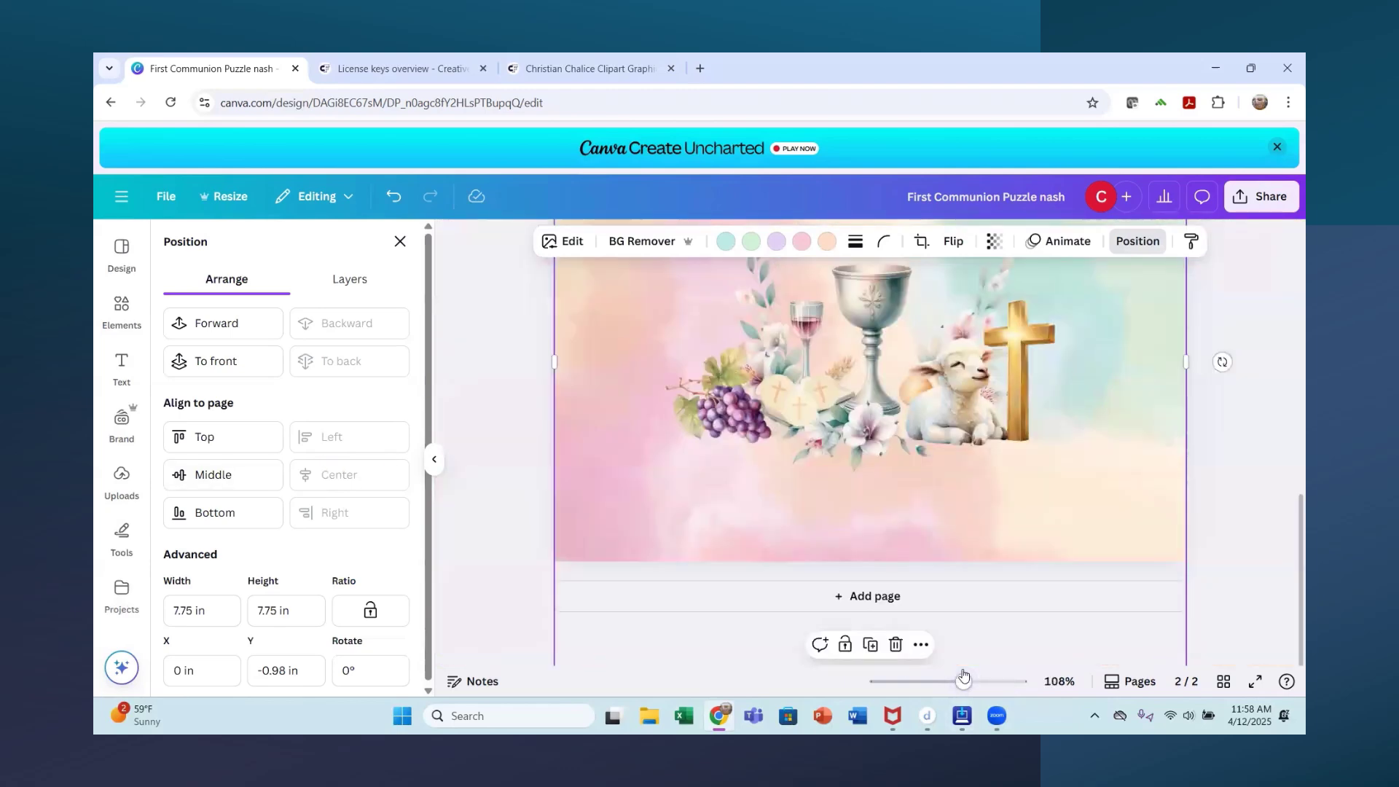
drag(963, 678, 941, 680)
scroll(1078, 495, up, 3)
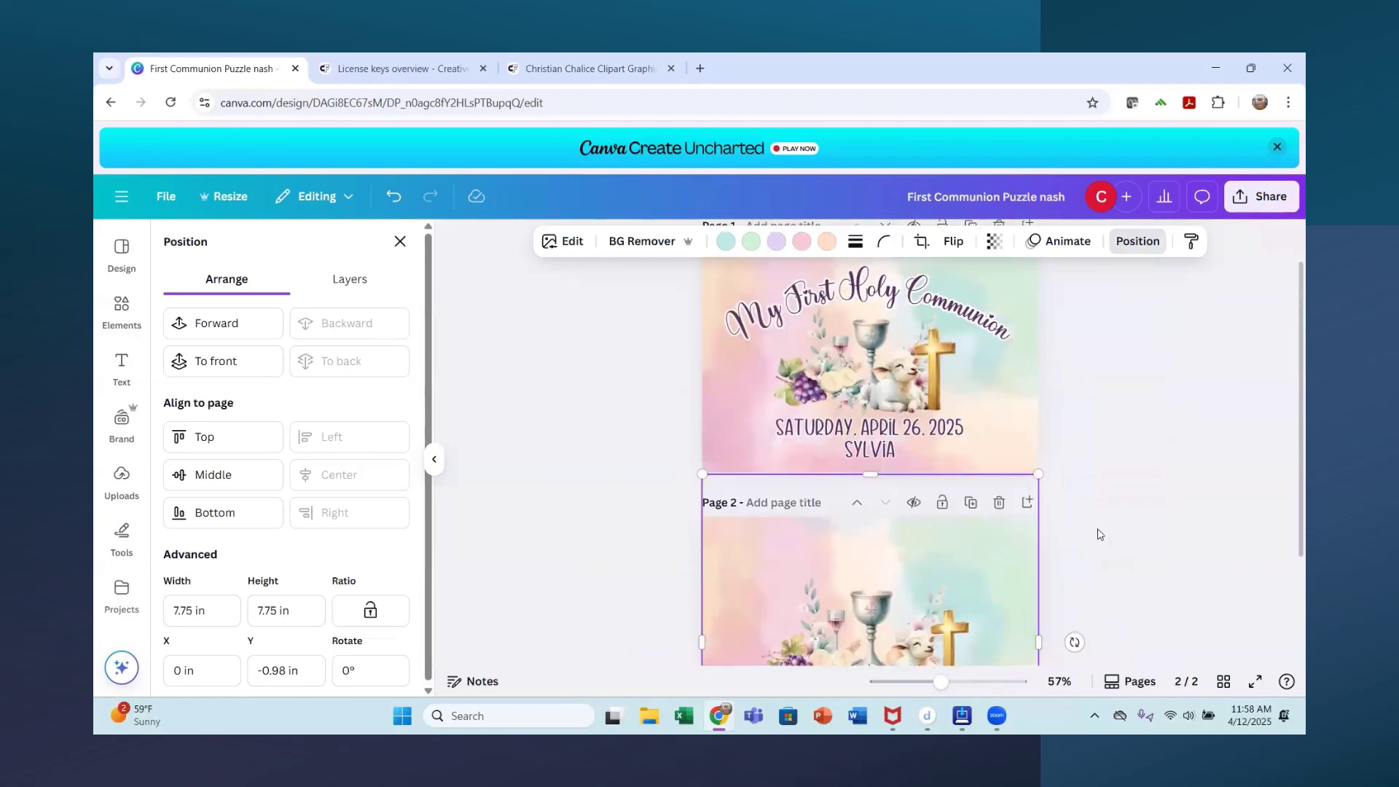
scroll(1085, 519, down, 3)
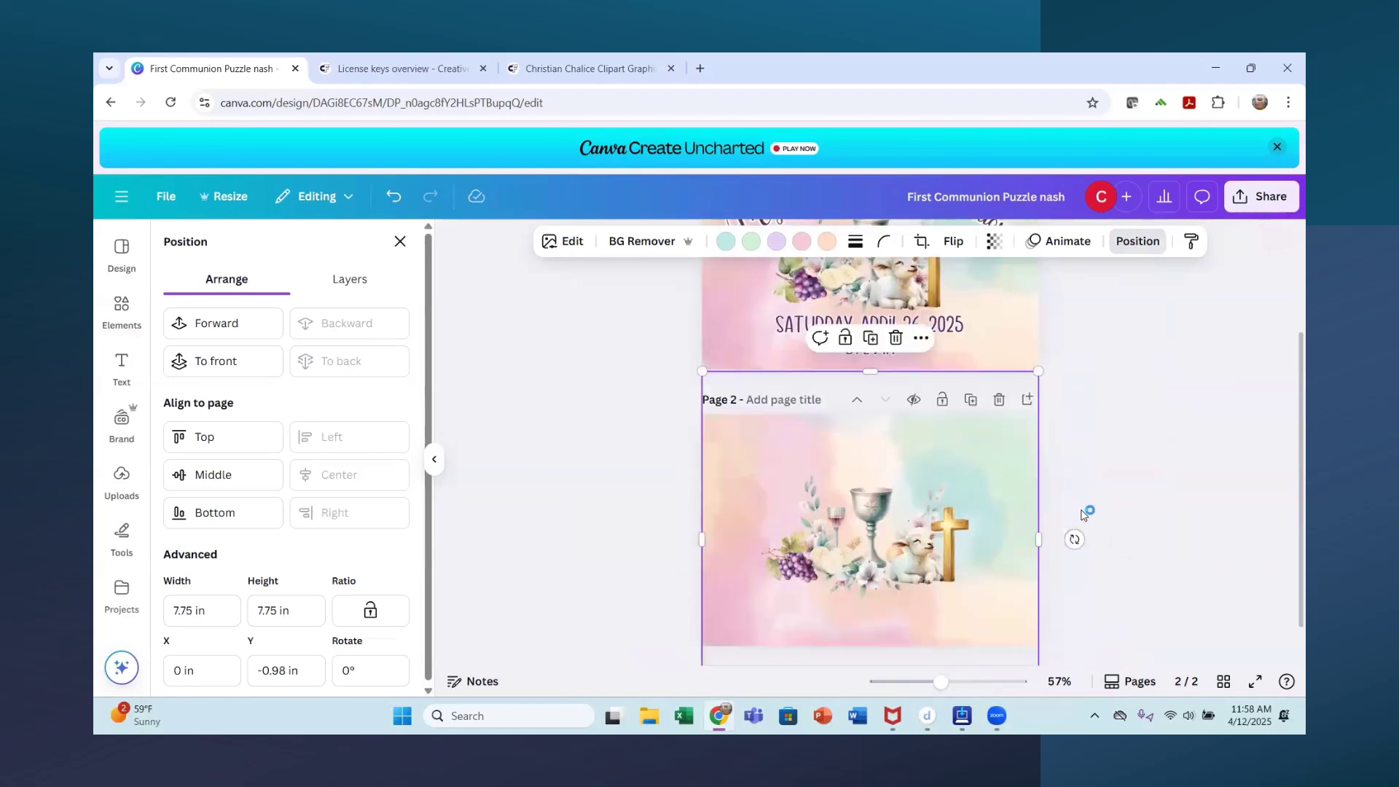
scroll(1084, 515, up, 1)
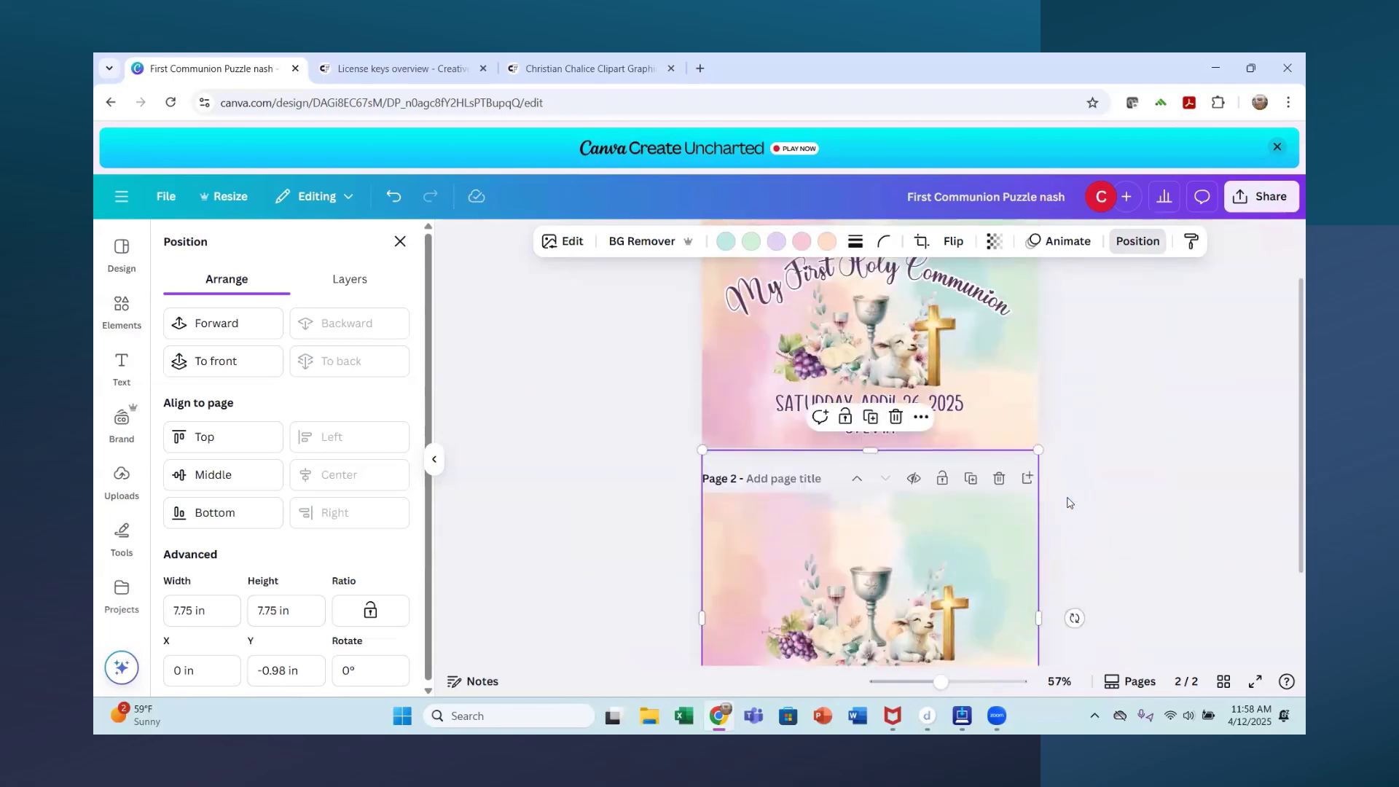
scroll(1062, 499, down, 1)
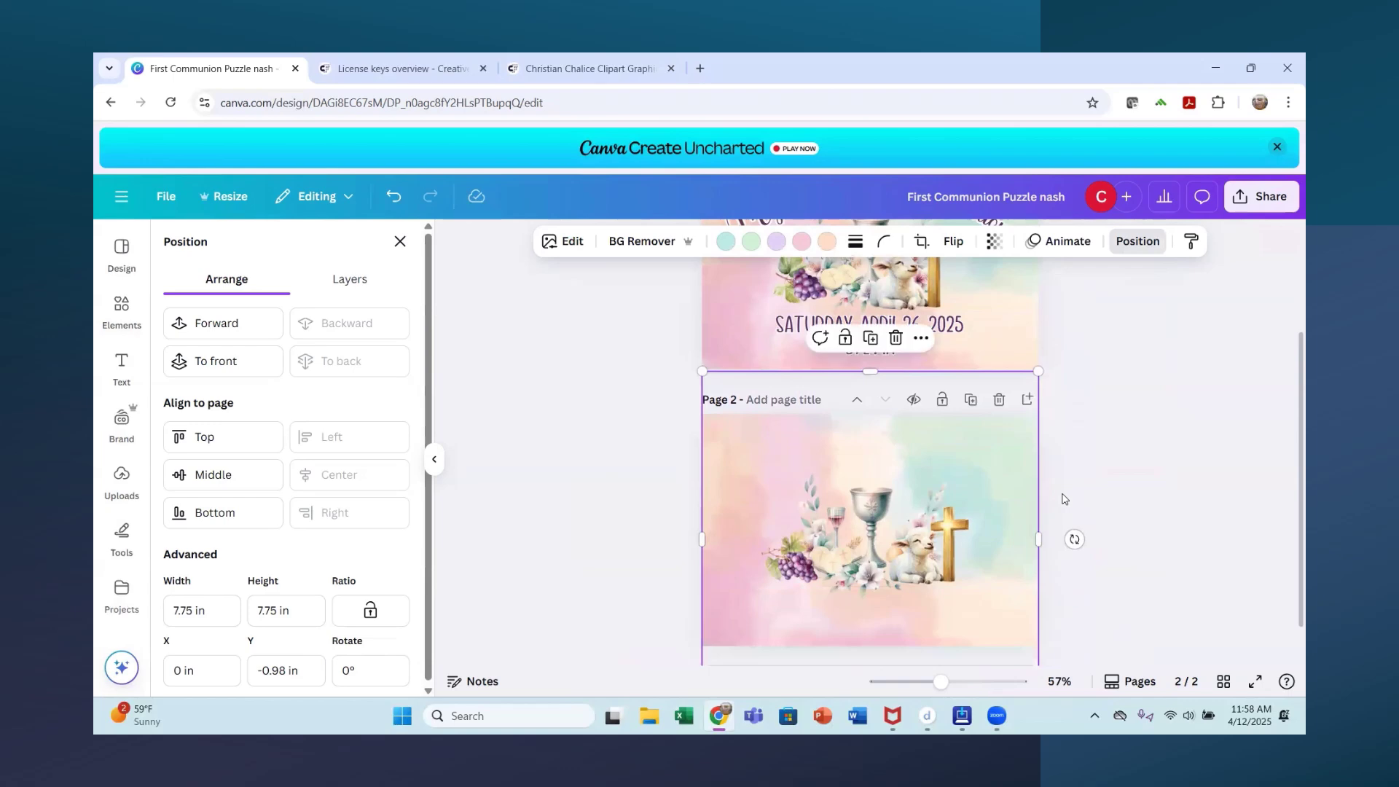
scroll(1057, 488, up, 2)
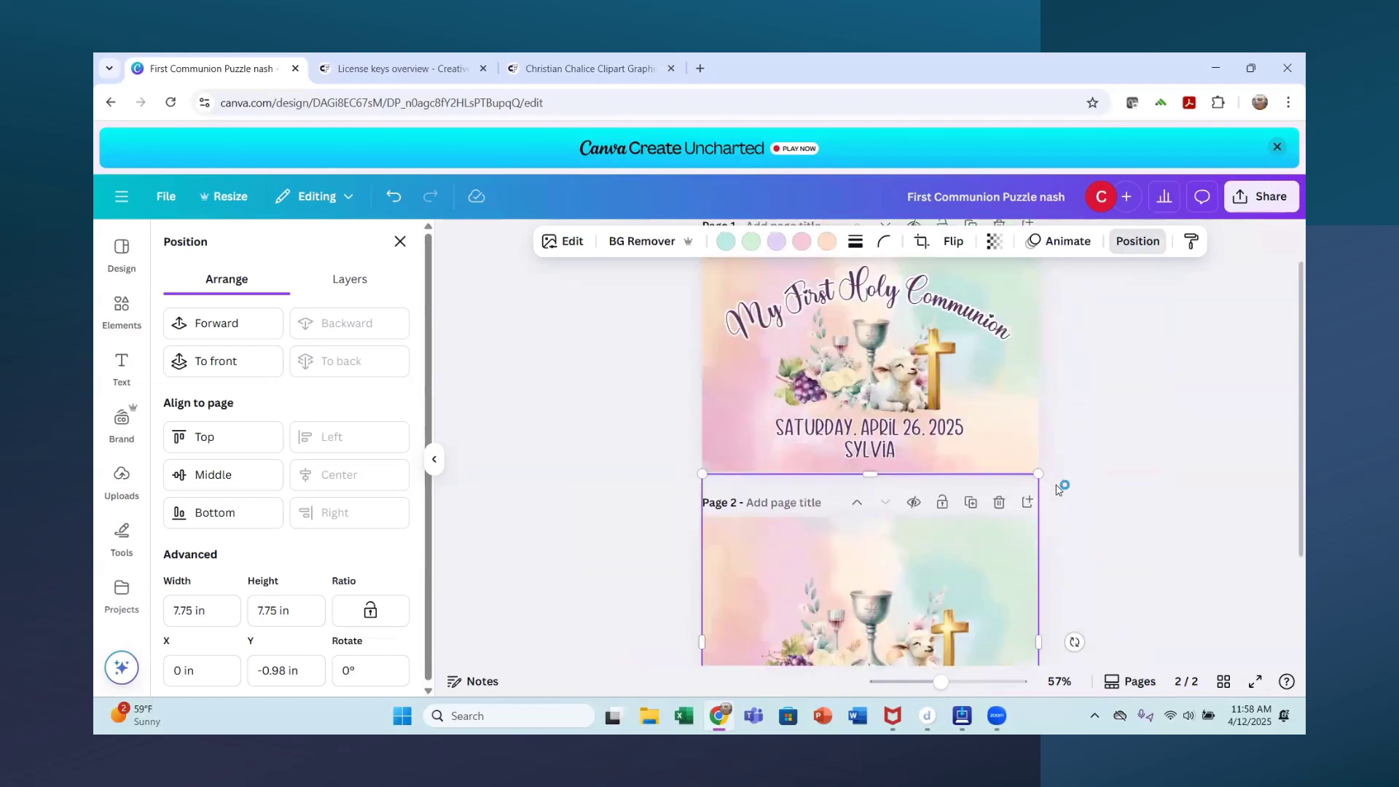
Recolour page 2's grape cluster from deep purple to the soft lavender Photo colour
click(799, 306)
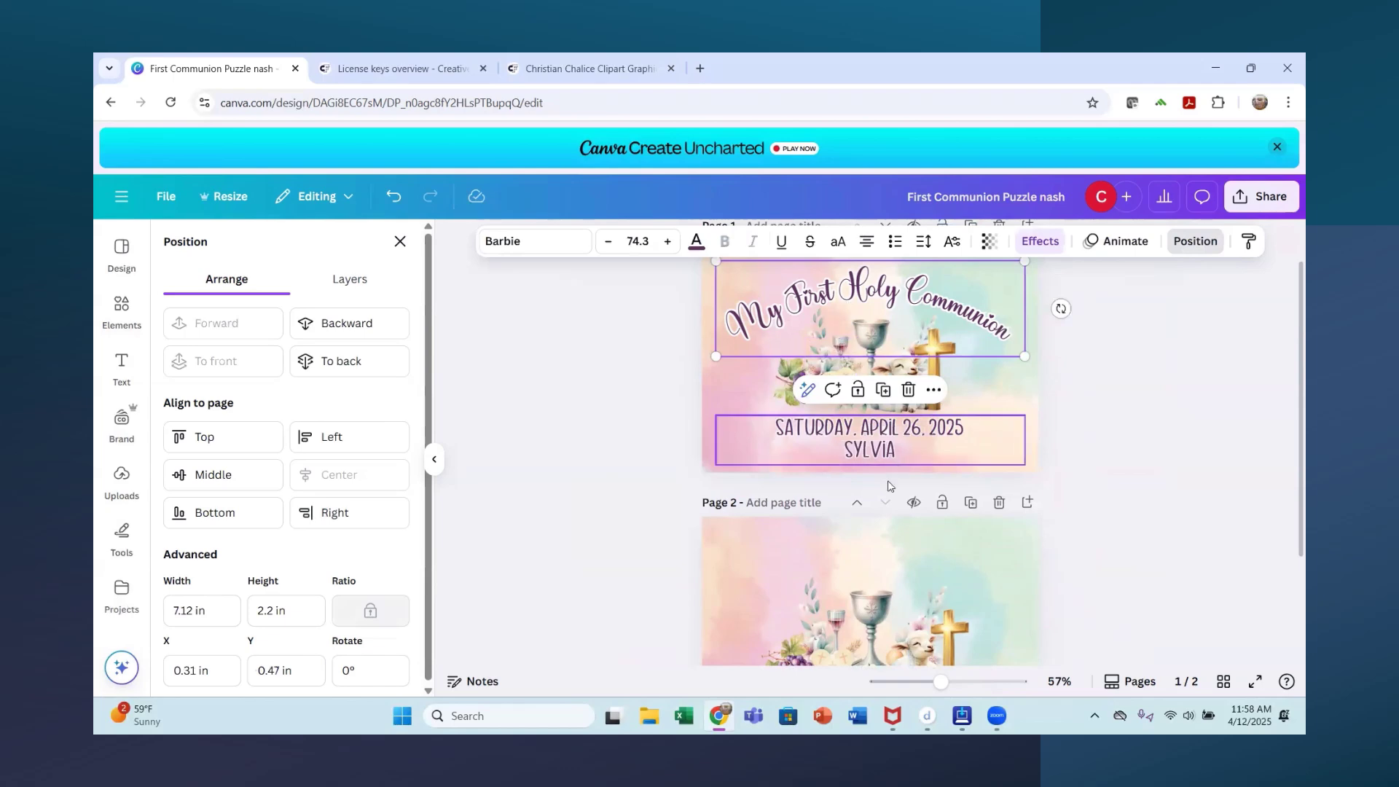
scroll(846, 510, down, 2)
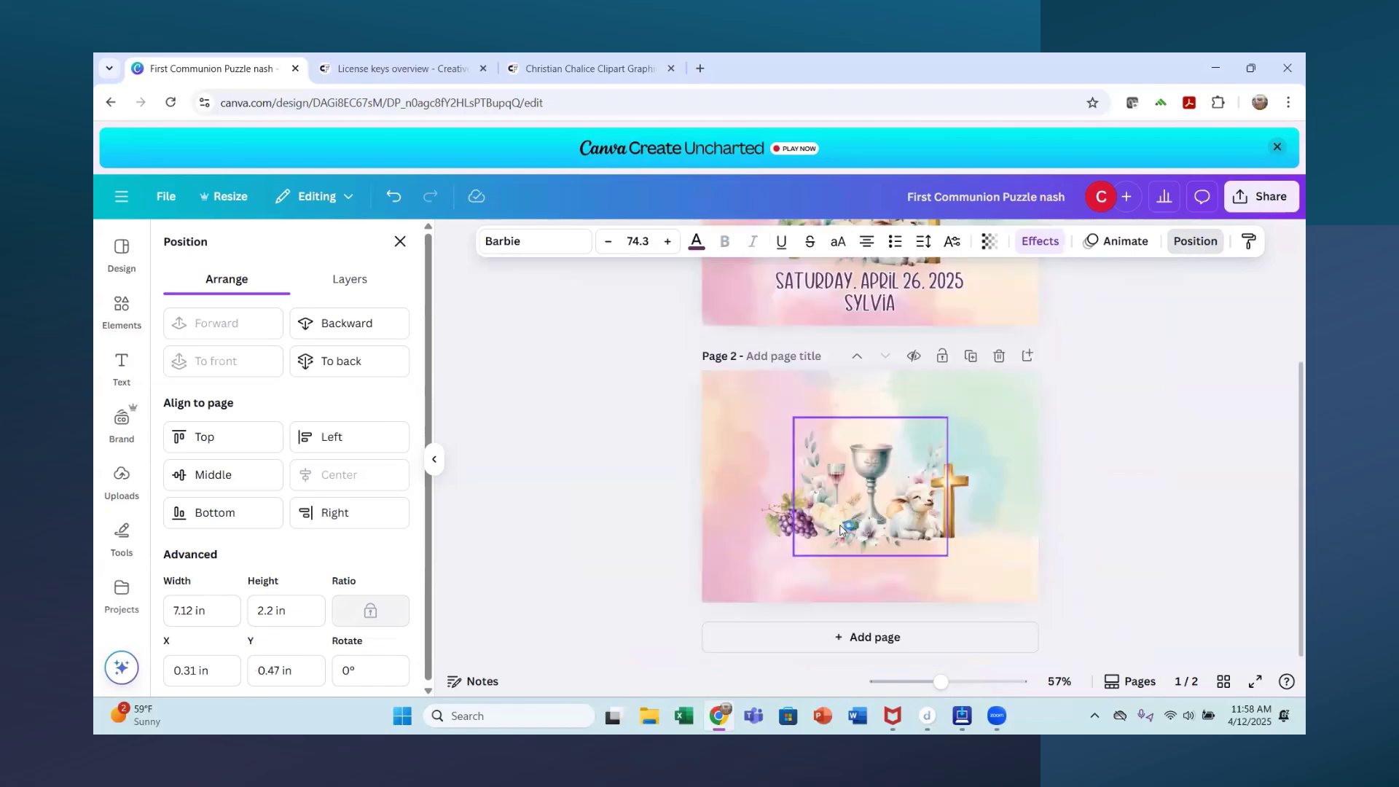
click(796, 530)
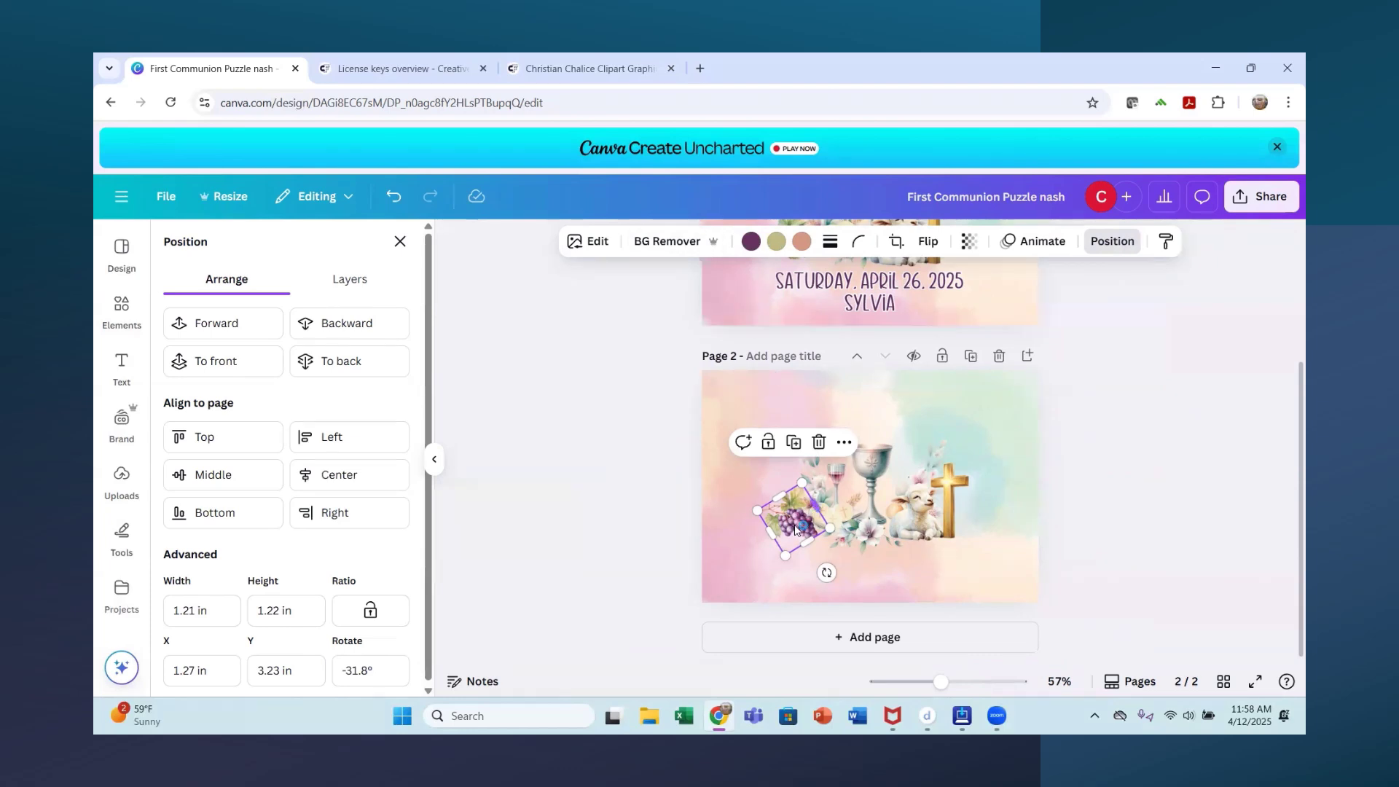
click(752, 243)
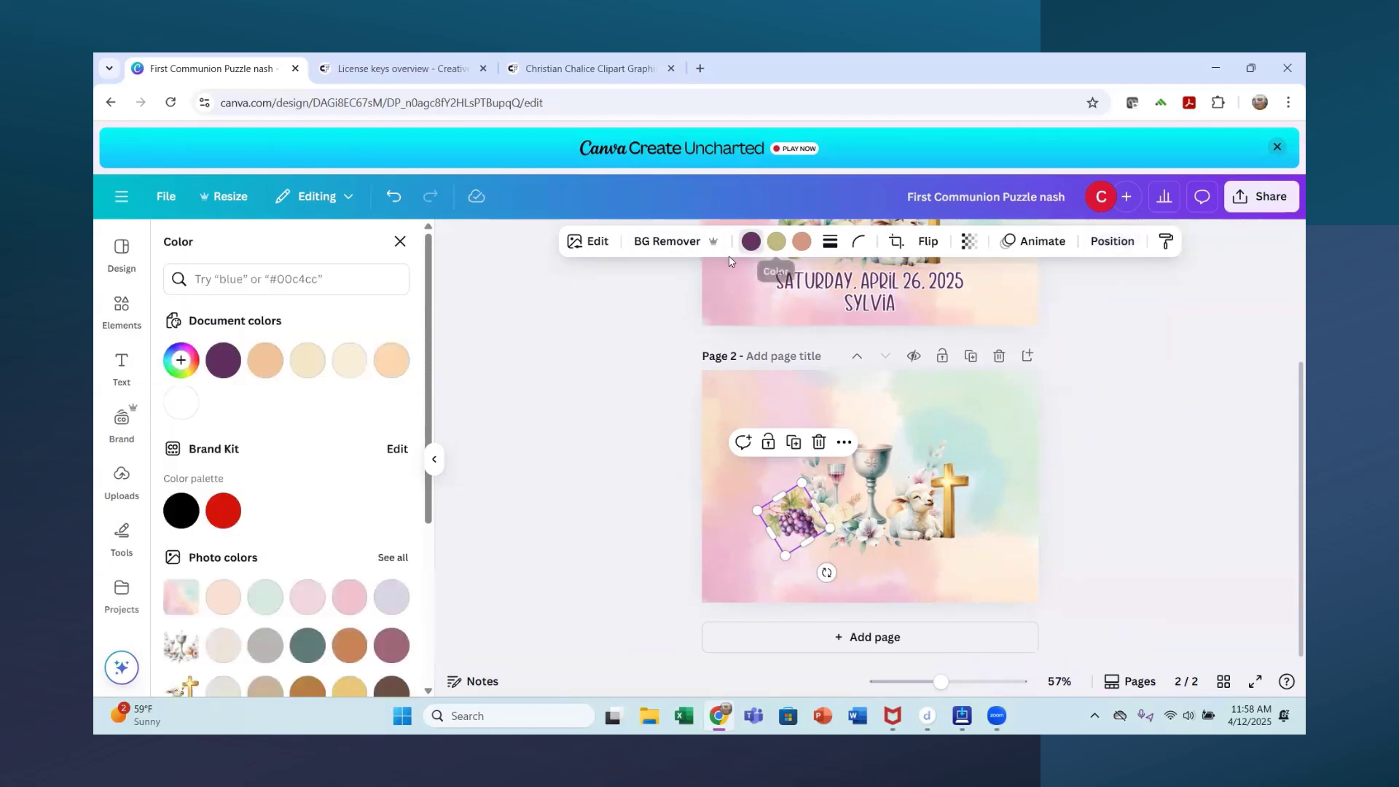
click(350, 599)
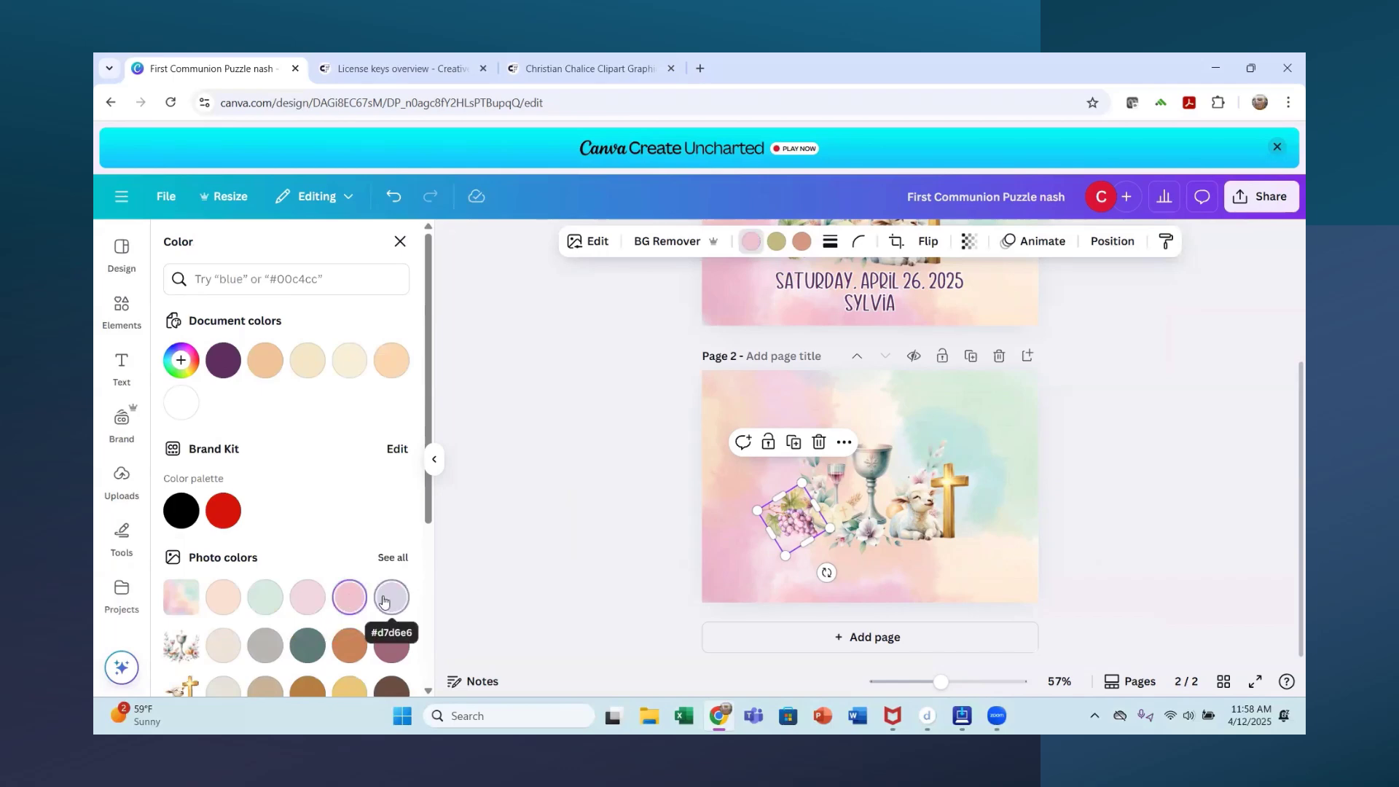
click(392, 598)
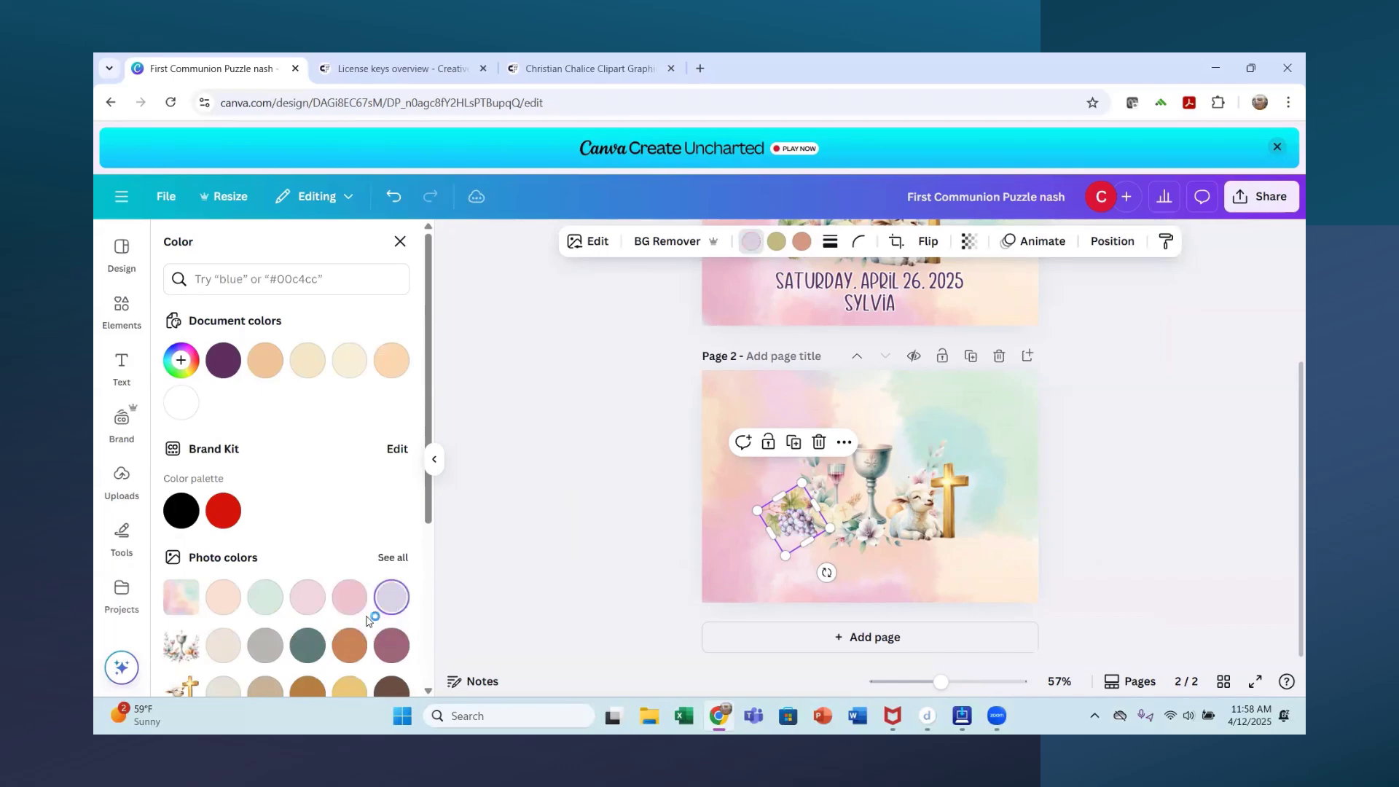
key(Escape)
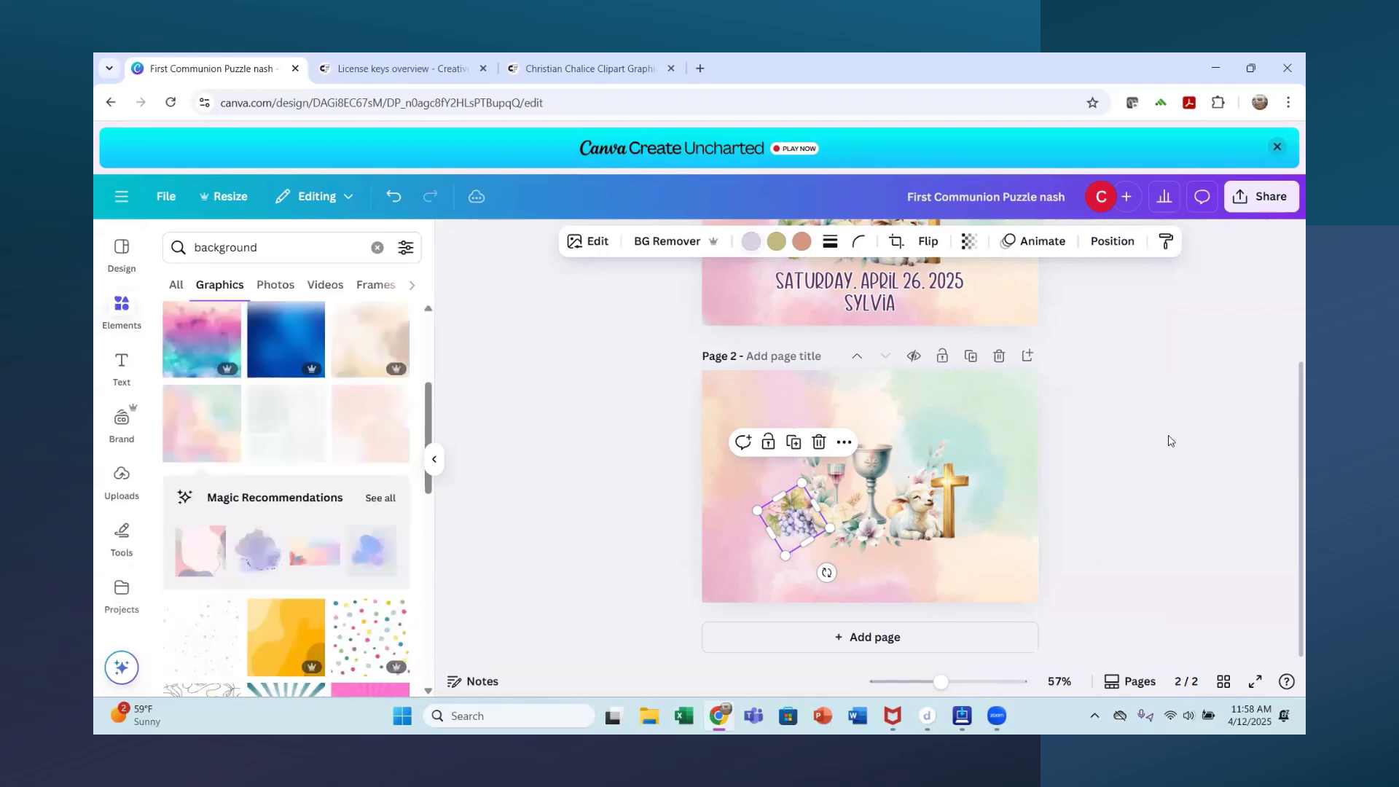
scroll(1165, 436, up, 3)
scroll(1166, 436, down, 3)
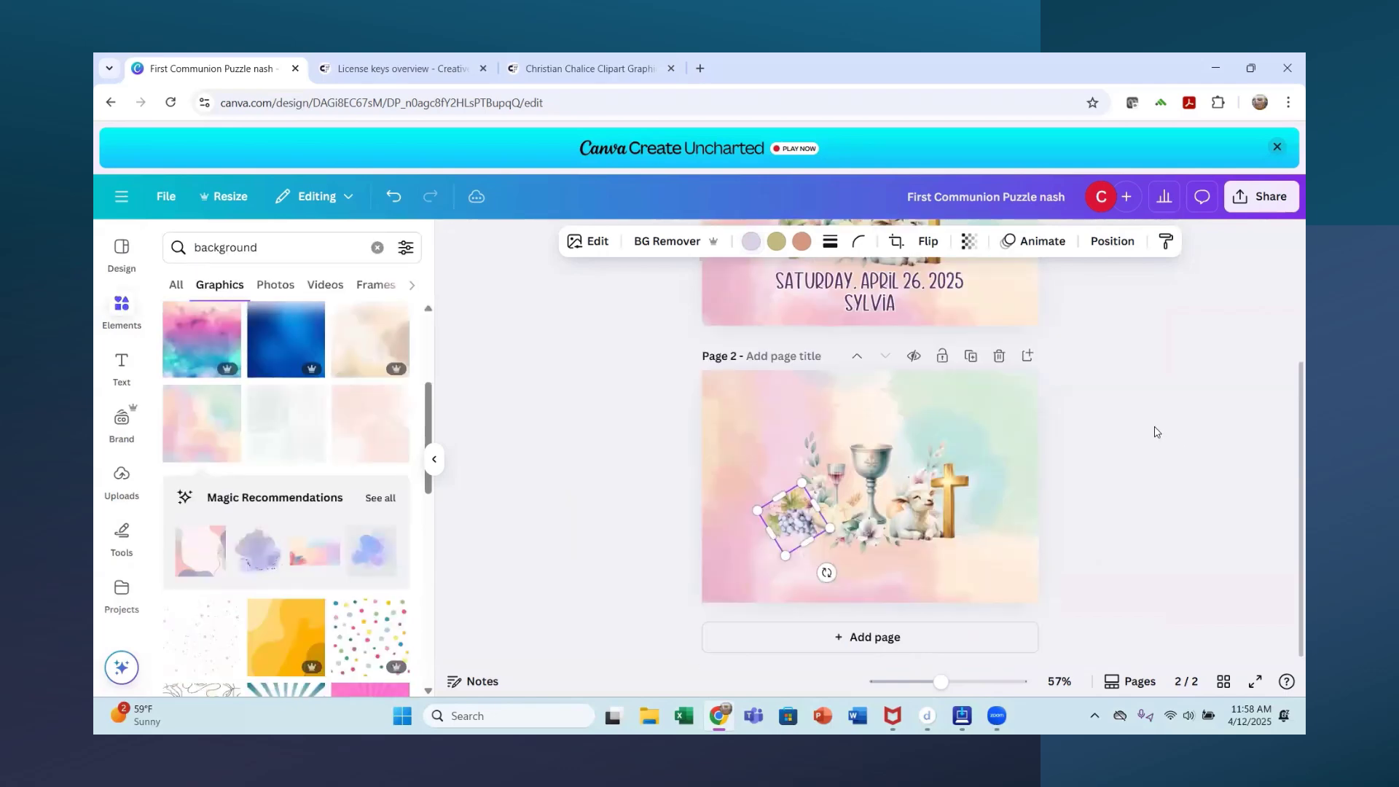
click(1119, 466)
scroll(1128, 456, up, 3)
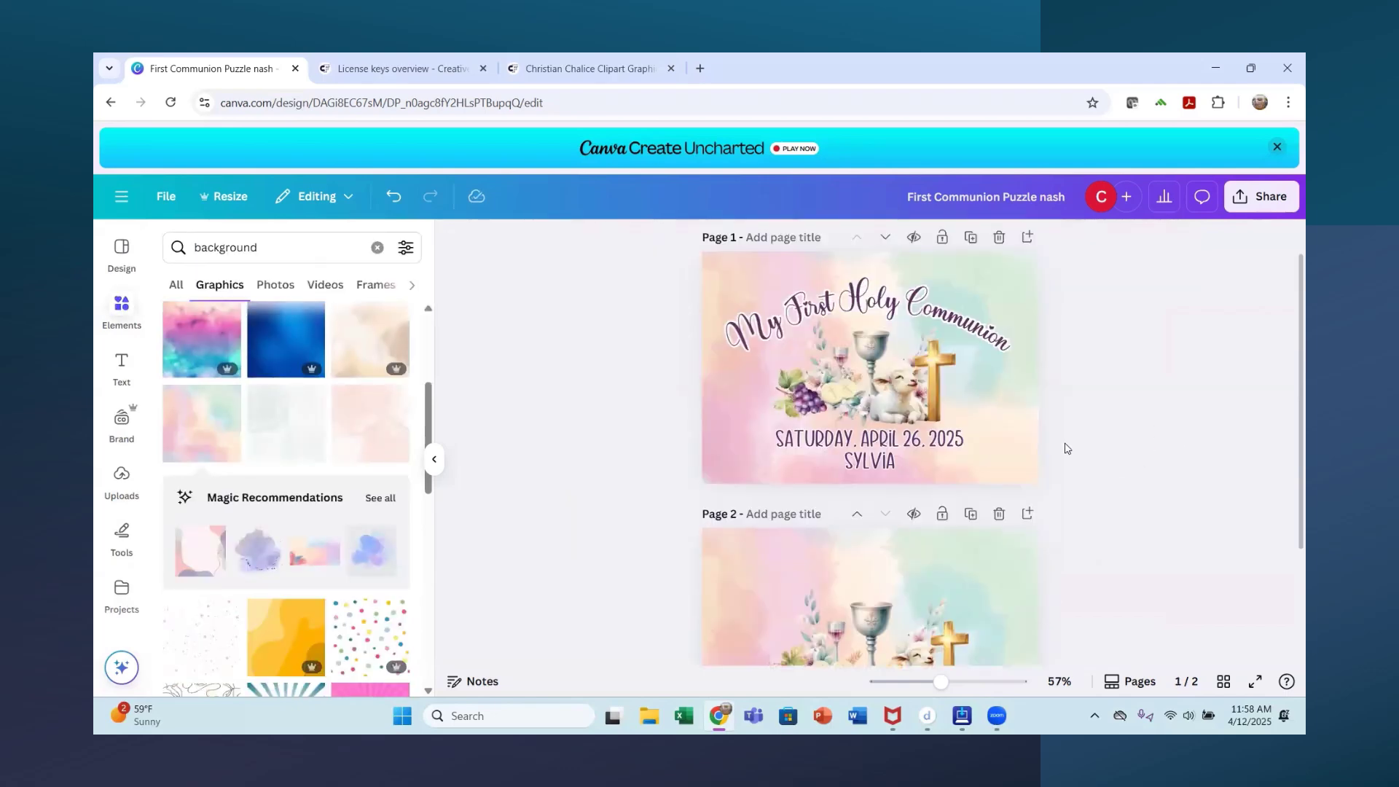
Select the page 1 title and bring up the Text panel and font options, then scroll toward page 2
click(835, 306)
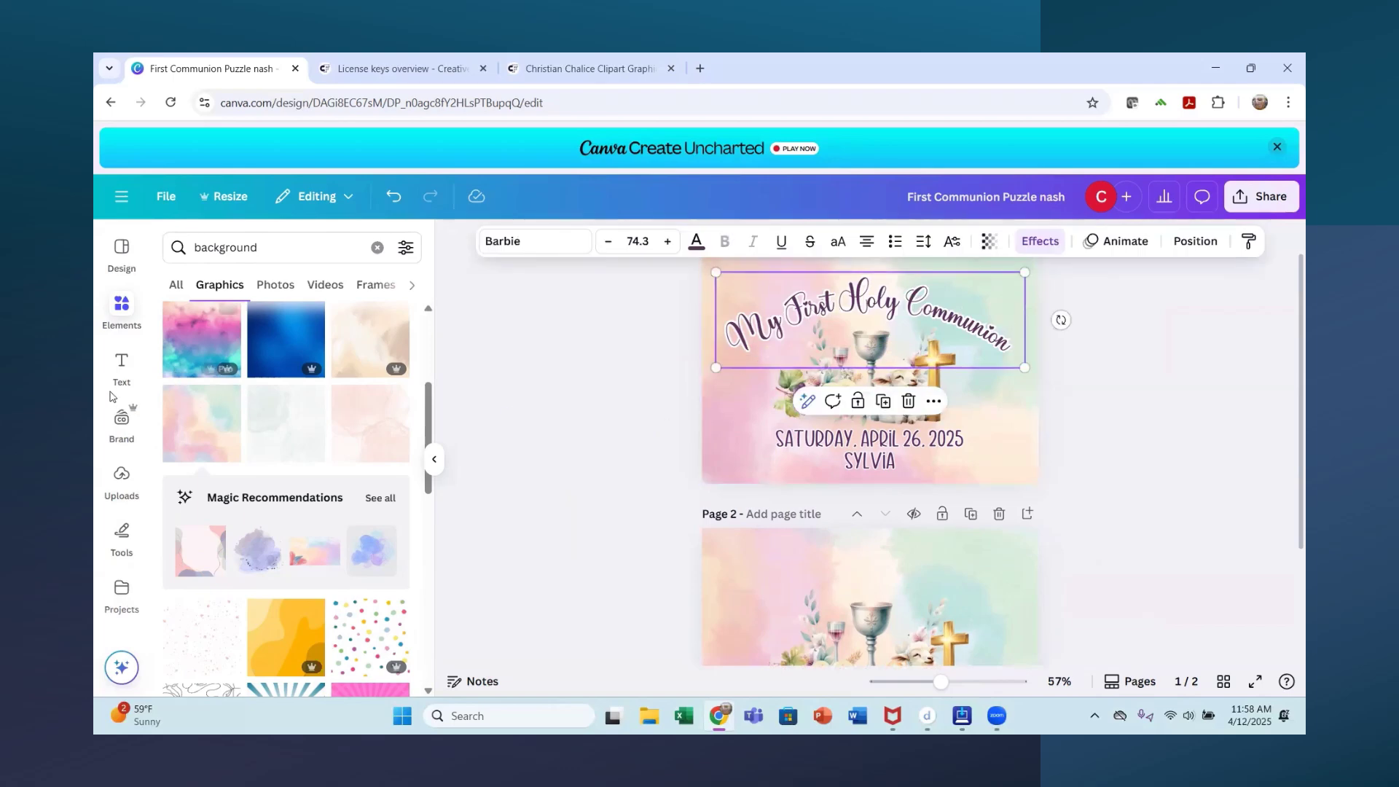
click(121, 364)
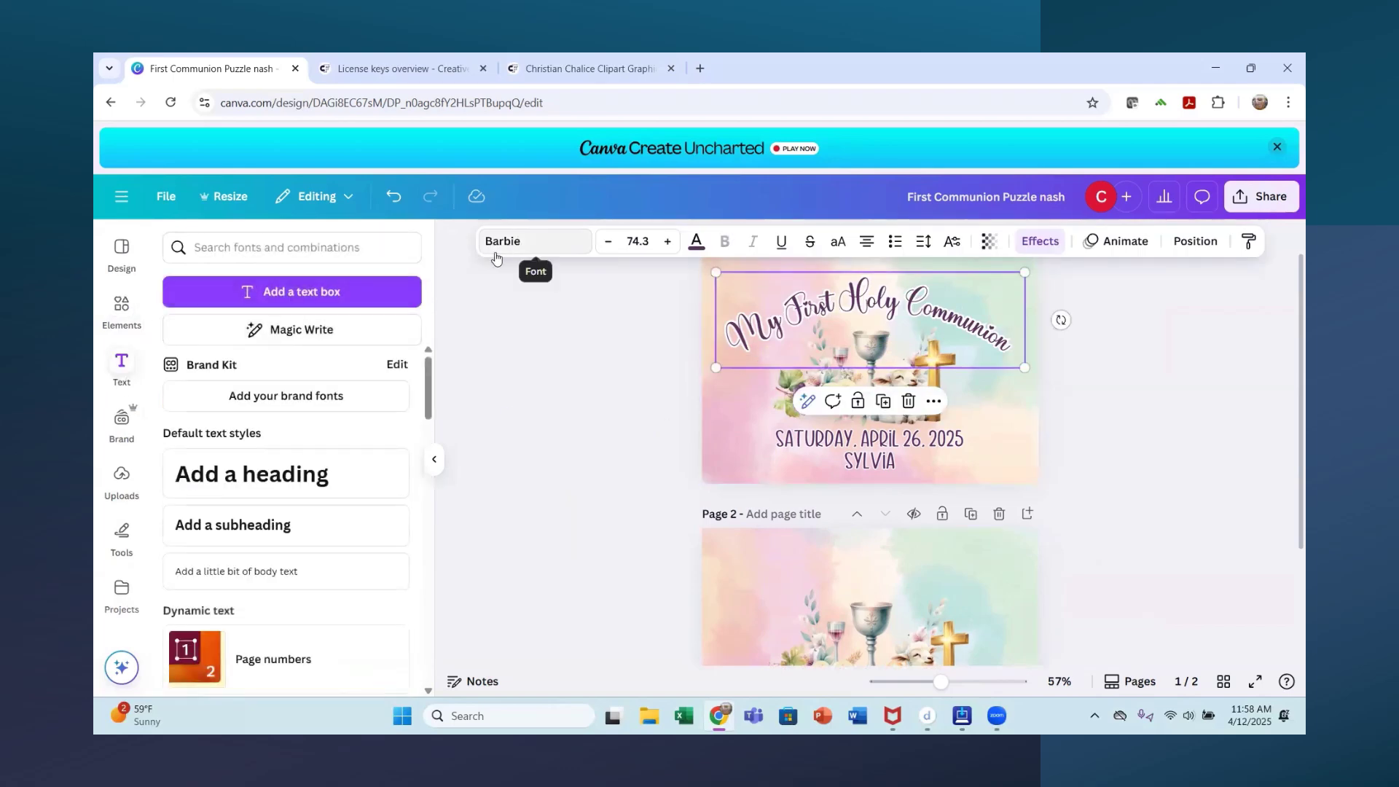
click(546, 253)
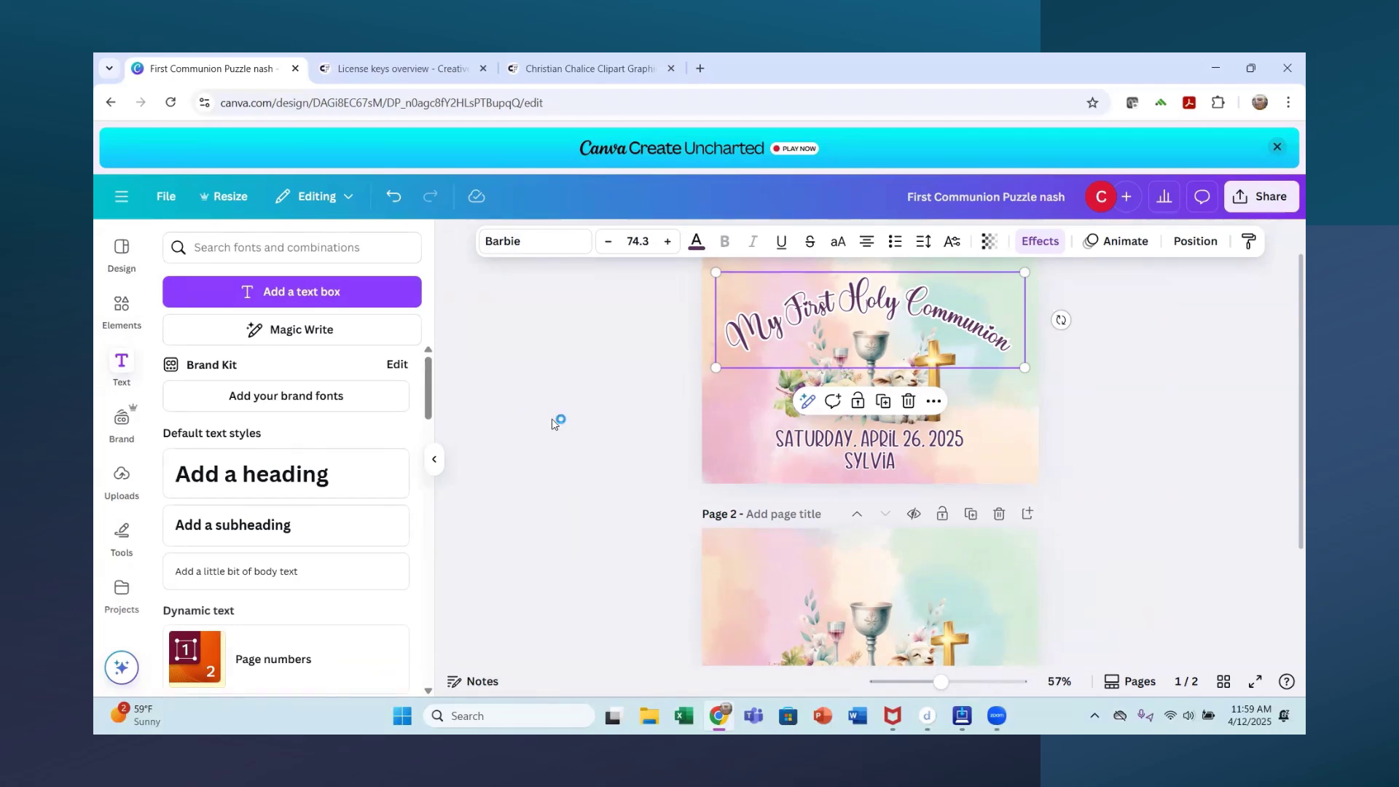
scroll(551, 423, down, 1)
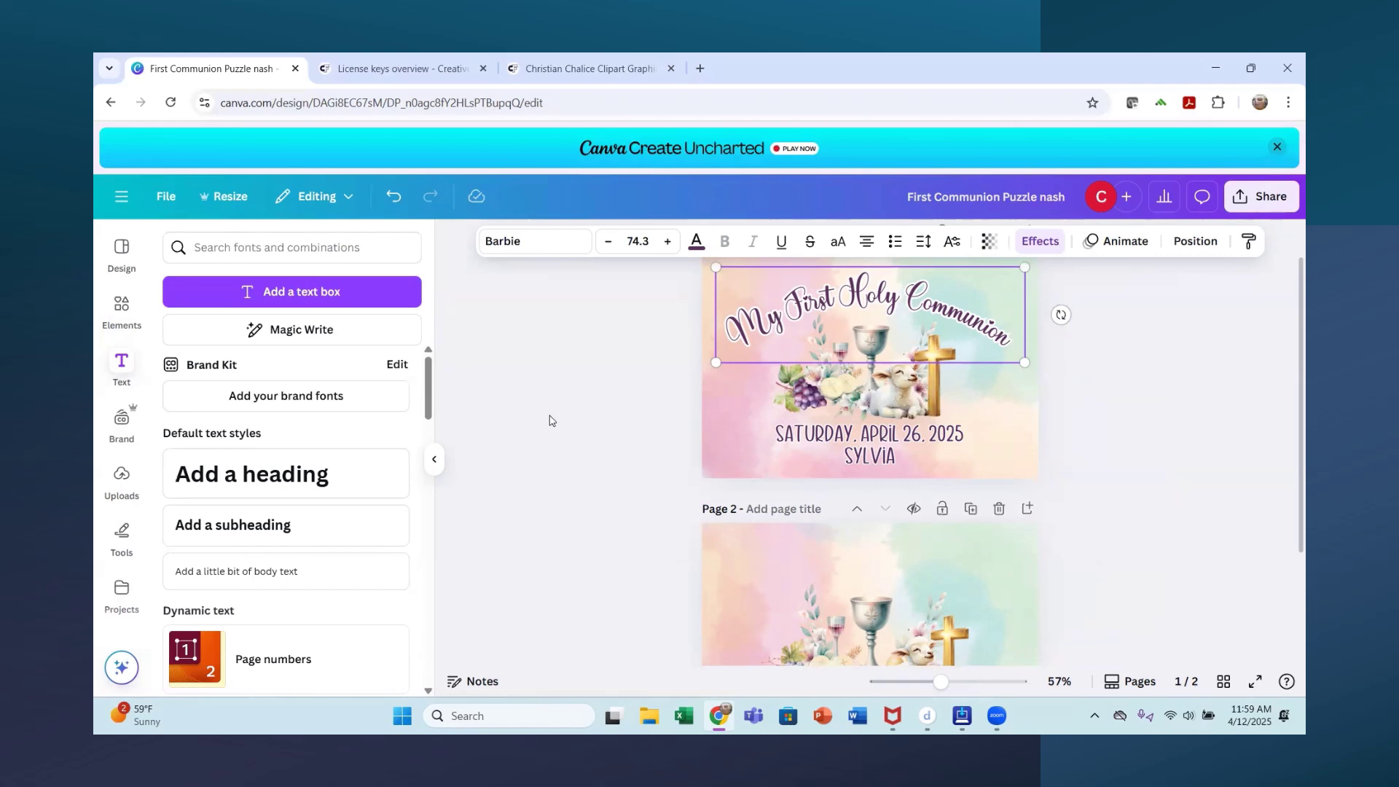
Add a new text box on page 2, undoing the one mistakenly placed on page 1
click(325, 300)
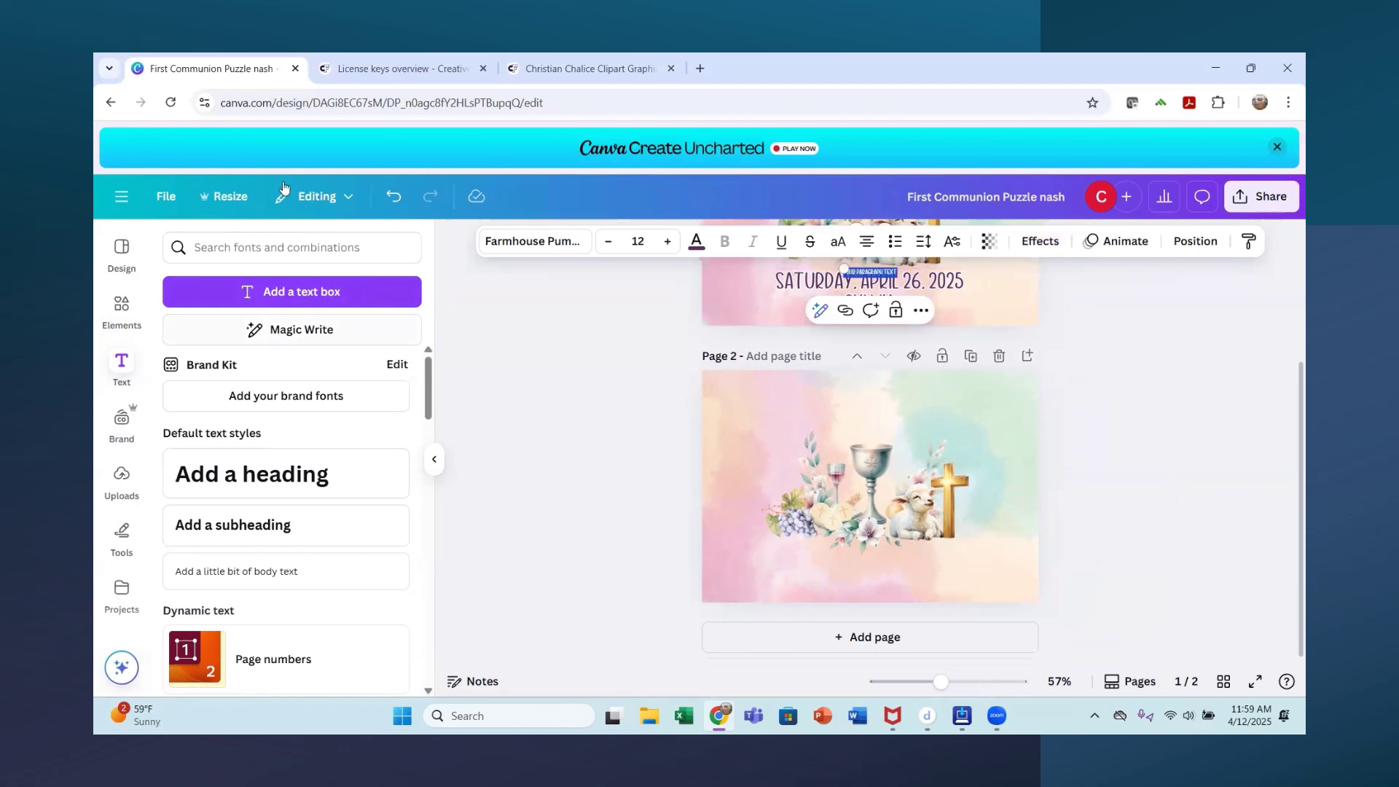
click(393, 196)
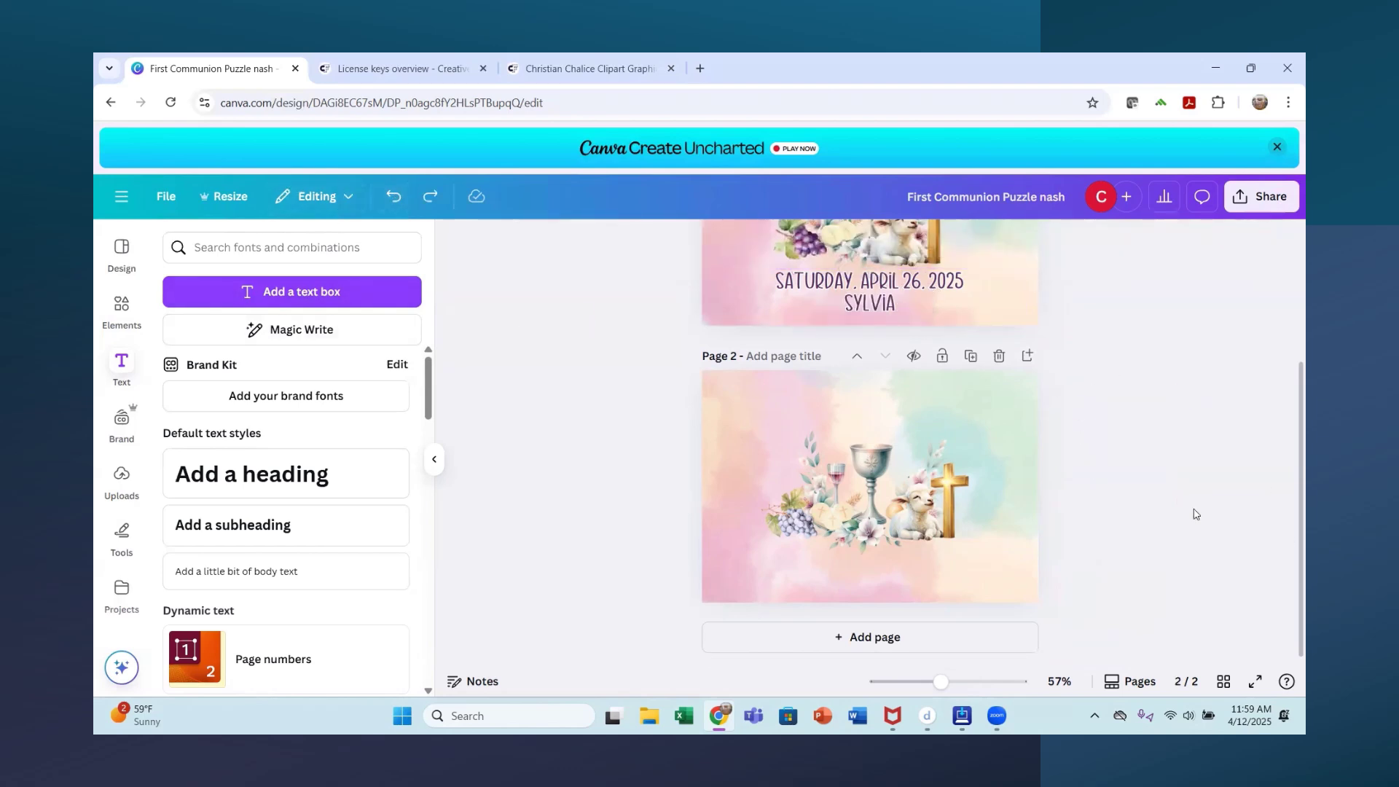
click(325, 293)
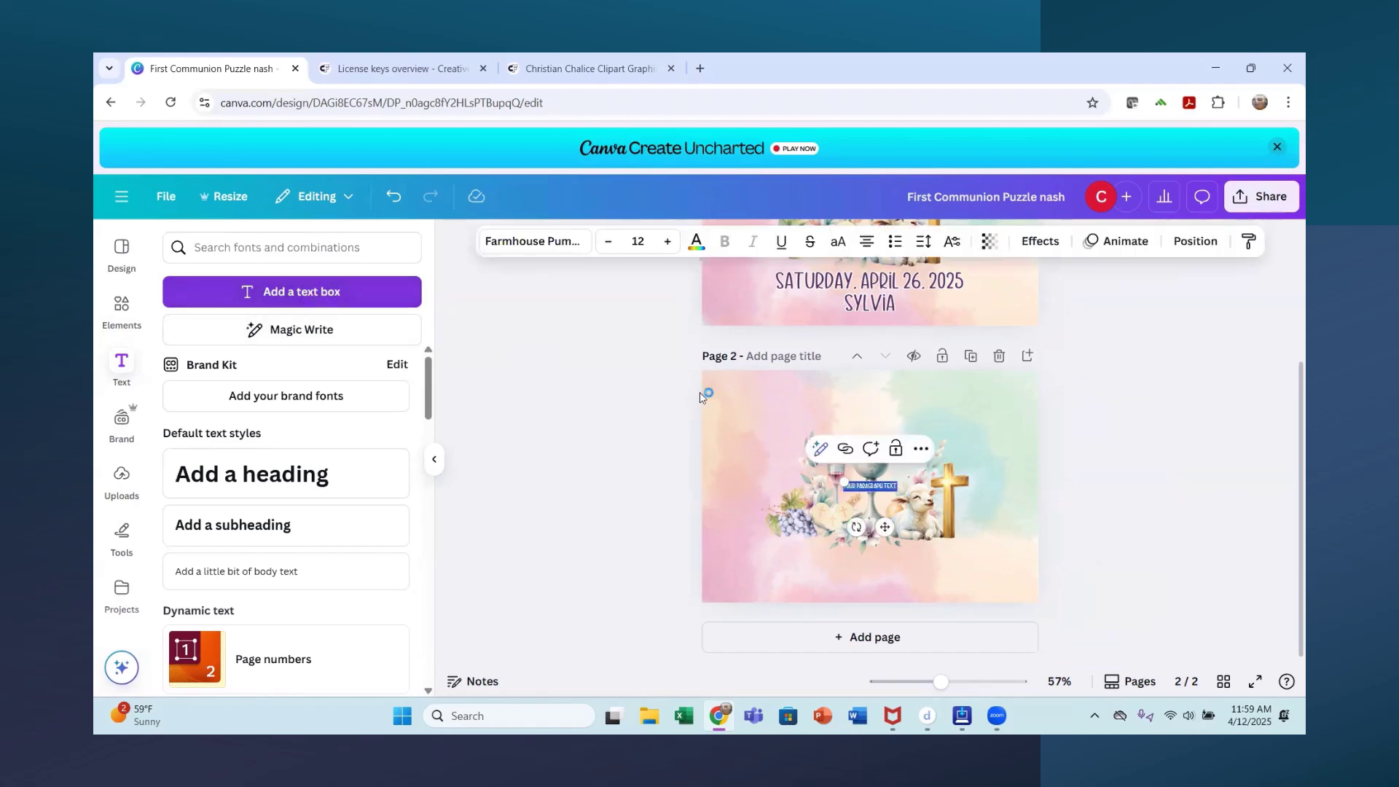
scroll(1158, 452, up, 2)
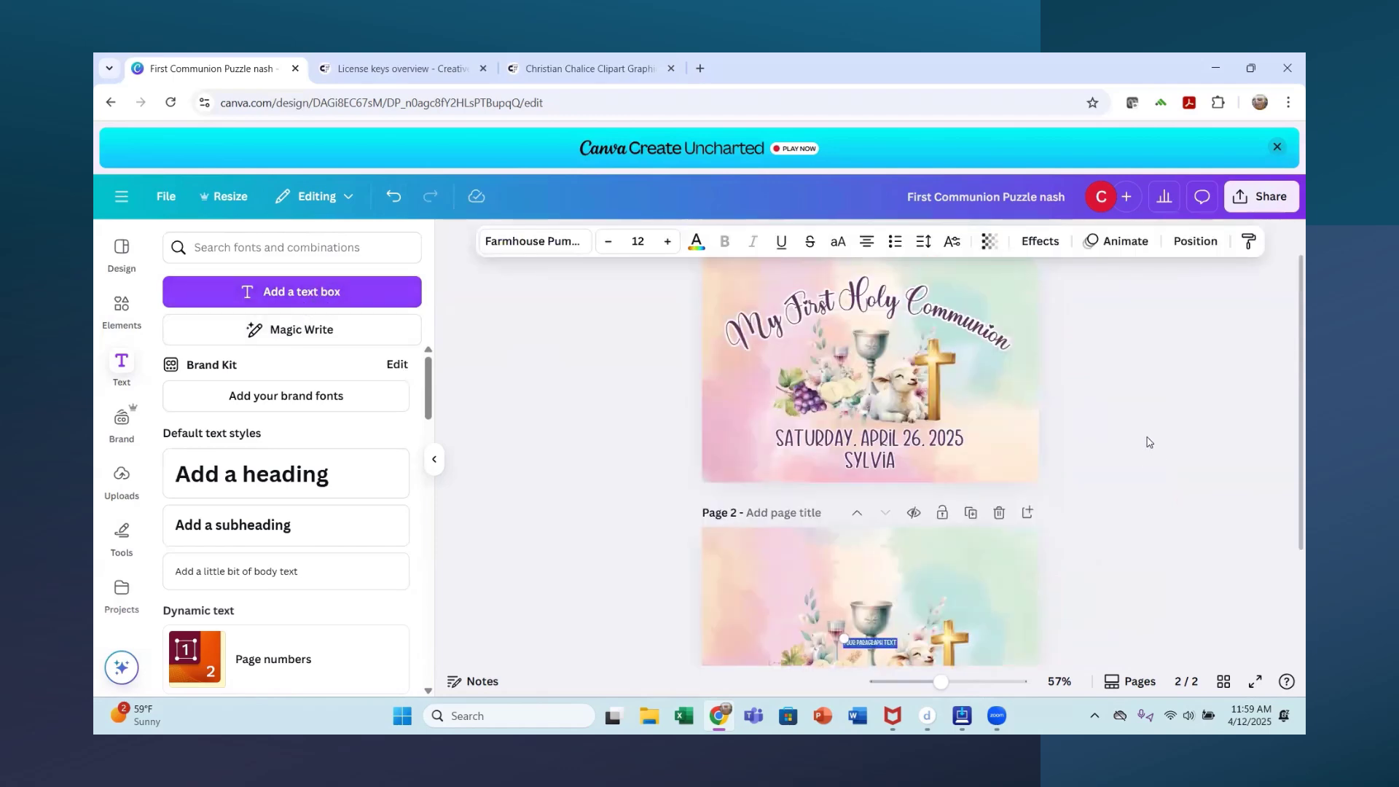
scroll(1143, 439, down, 1)
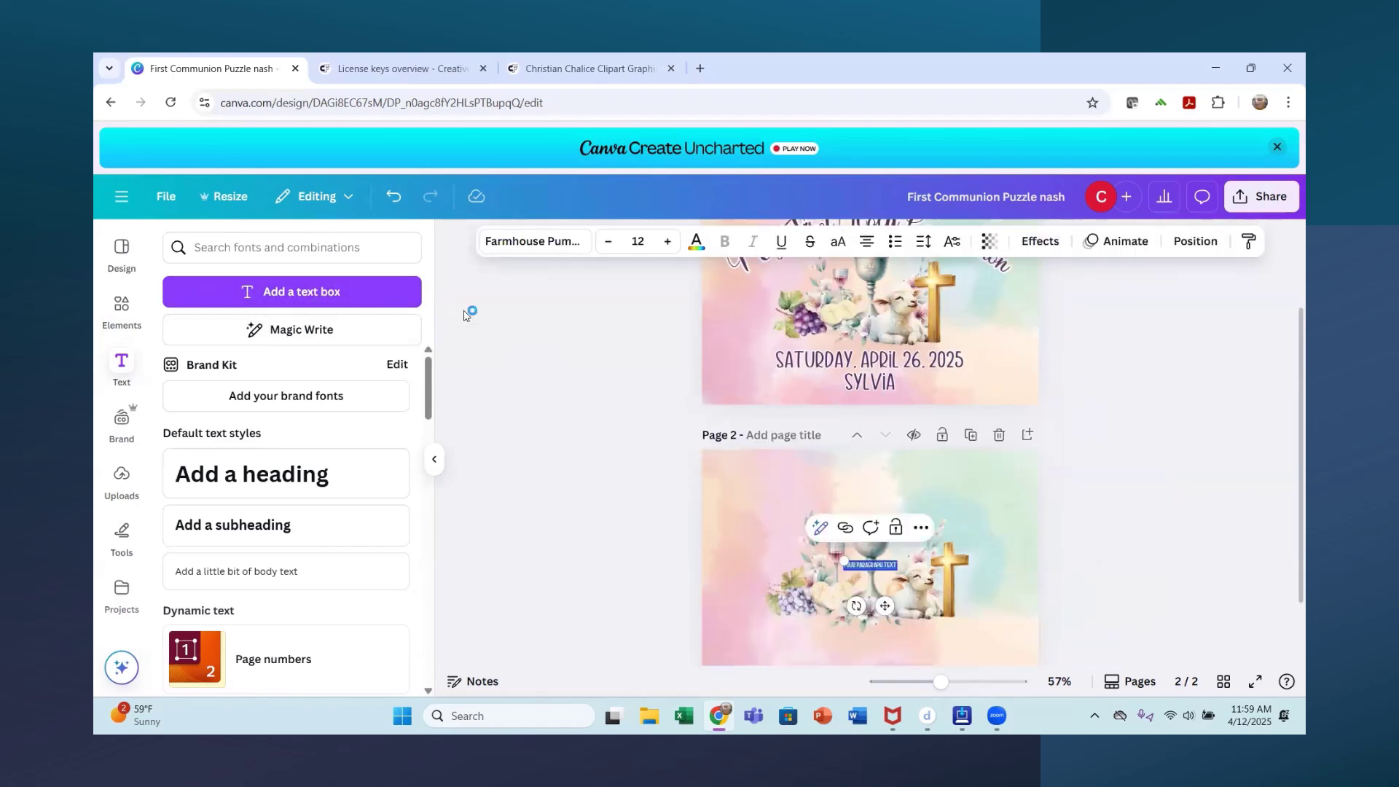
Raise the new text box's font size to 48
click(667, 242)
click(667, 242)
click(666, 241)
click(667, 242)
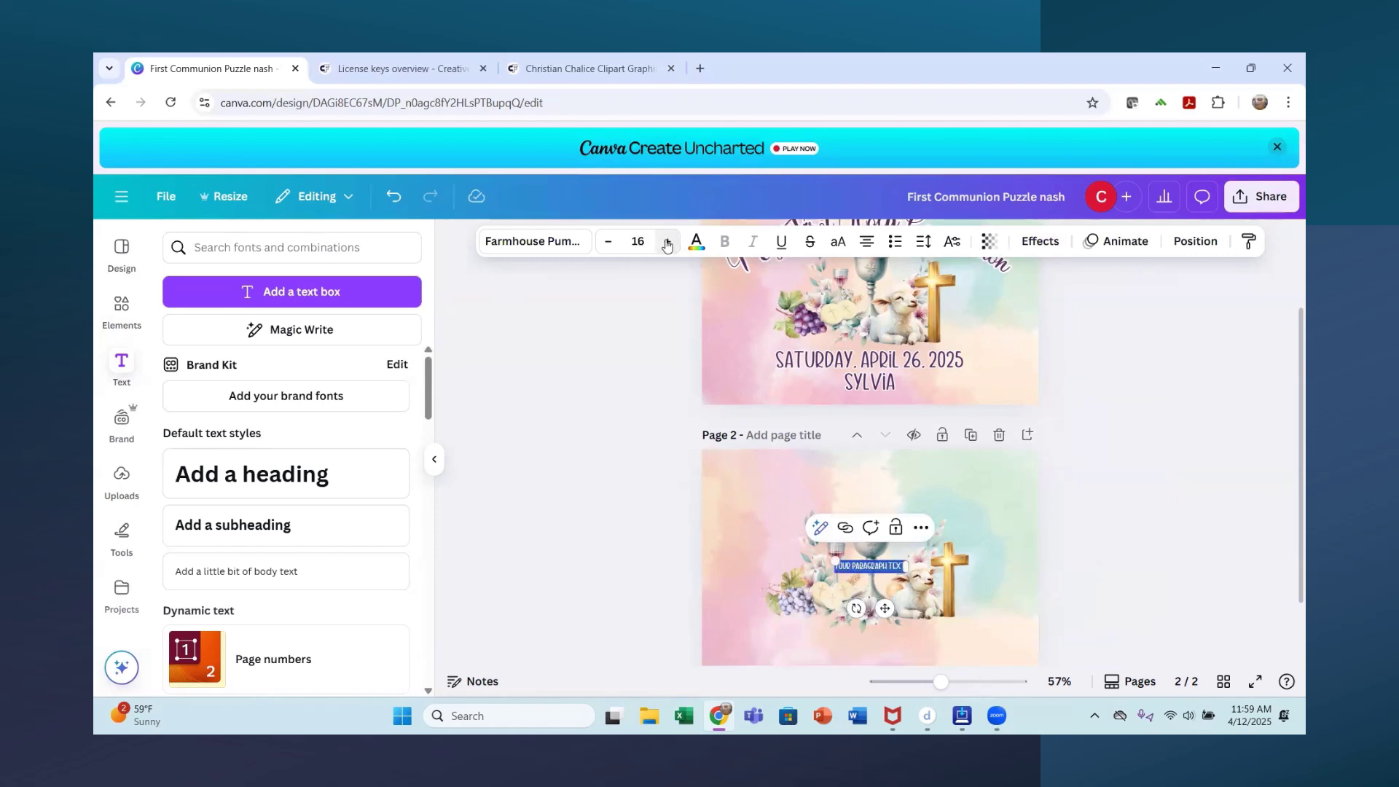
click(666, 243)
click(667, 243)
click(667, 243)
click(668, 244)
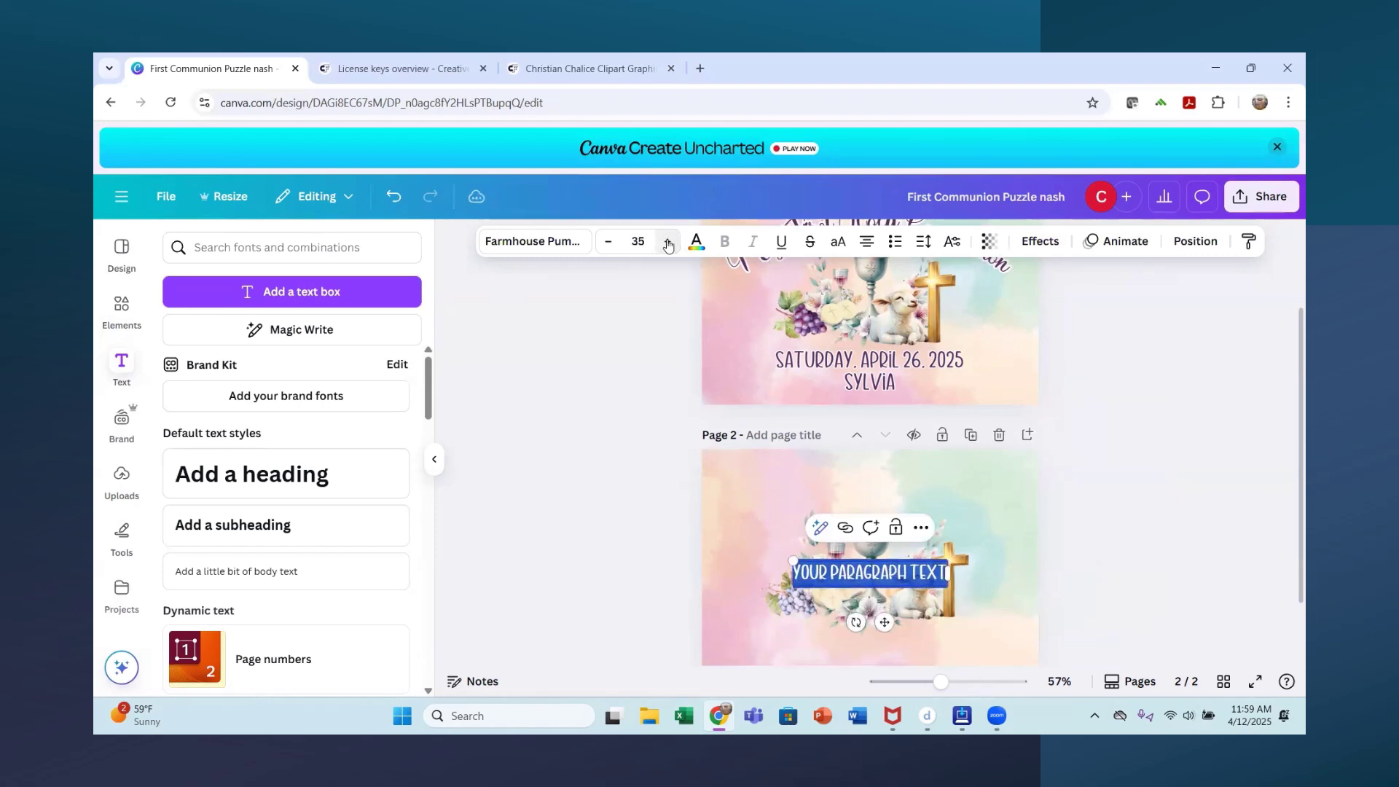
click(668, 244)
click(668, 243)
click(667, 244)
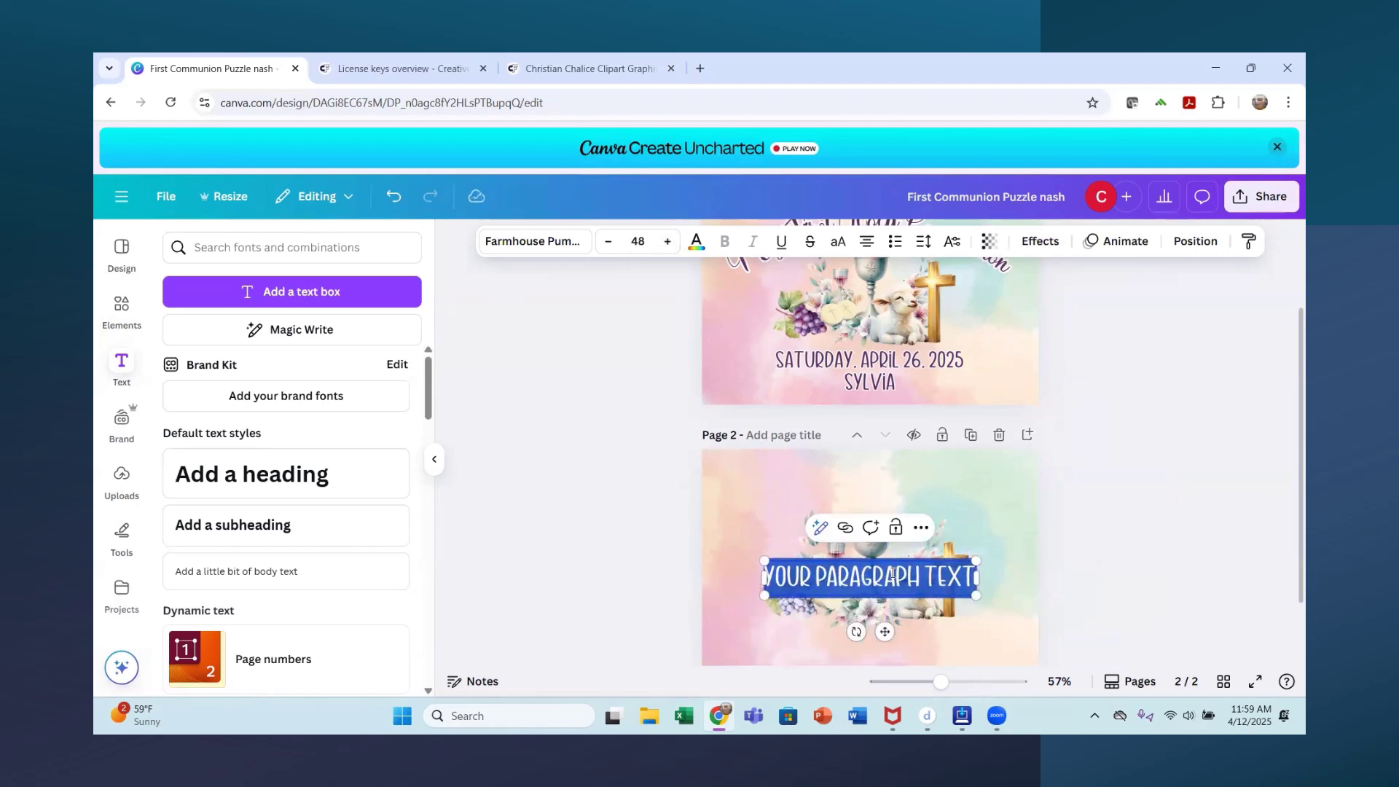
Type the title 'MY FIRST HOLY COMMUNION', correcting typos along the way
text(MY)
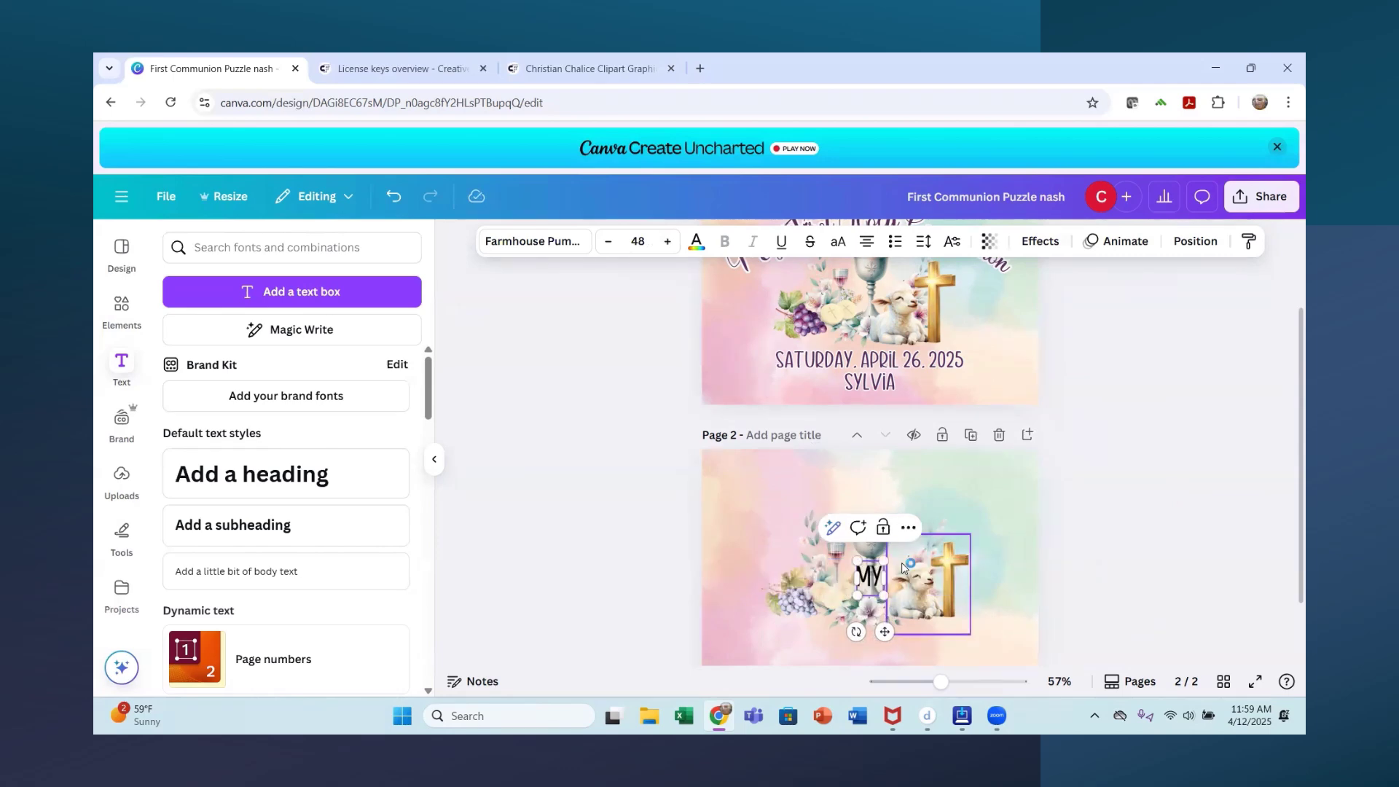
key(BackSpace)
text(Y FUR)
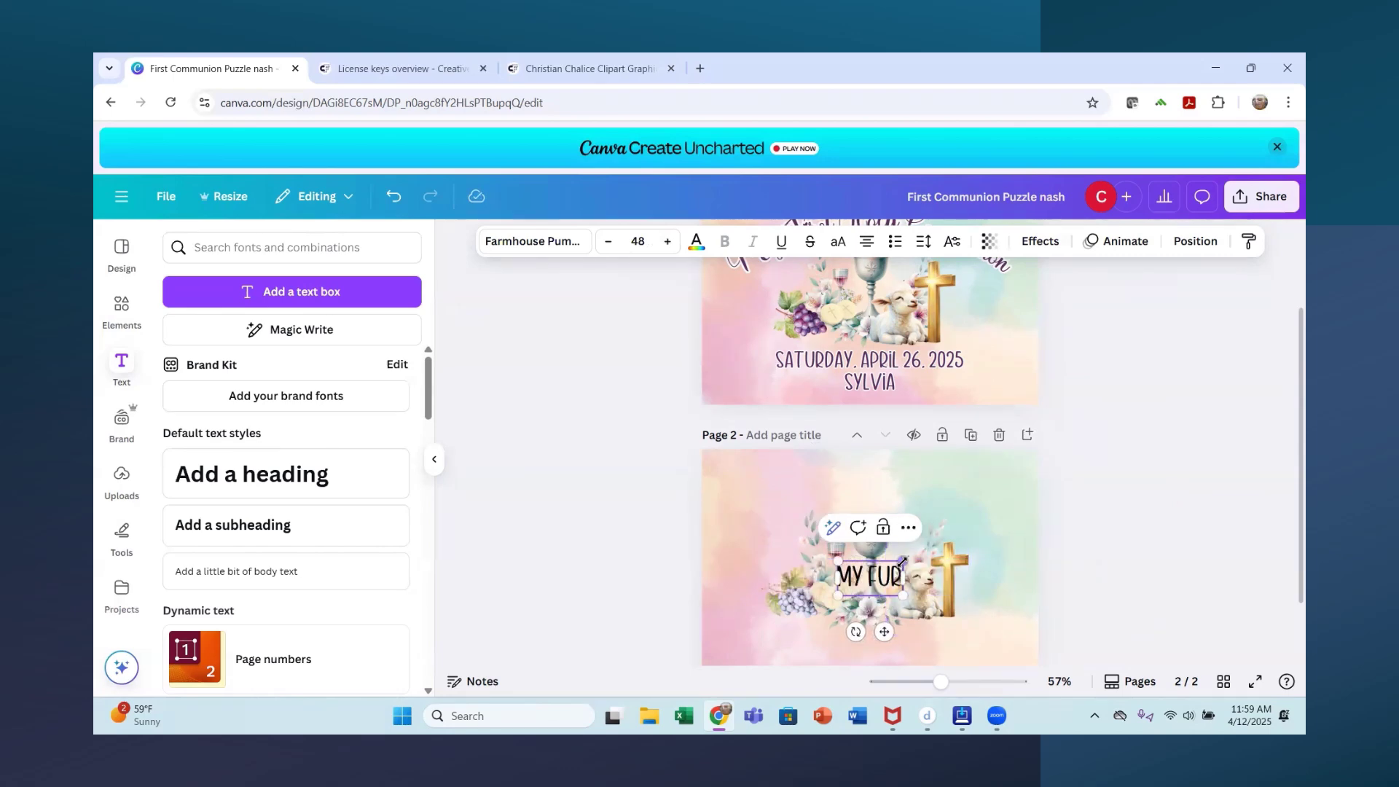
key(BackSpace)
key(BackSpace)
text(IR)
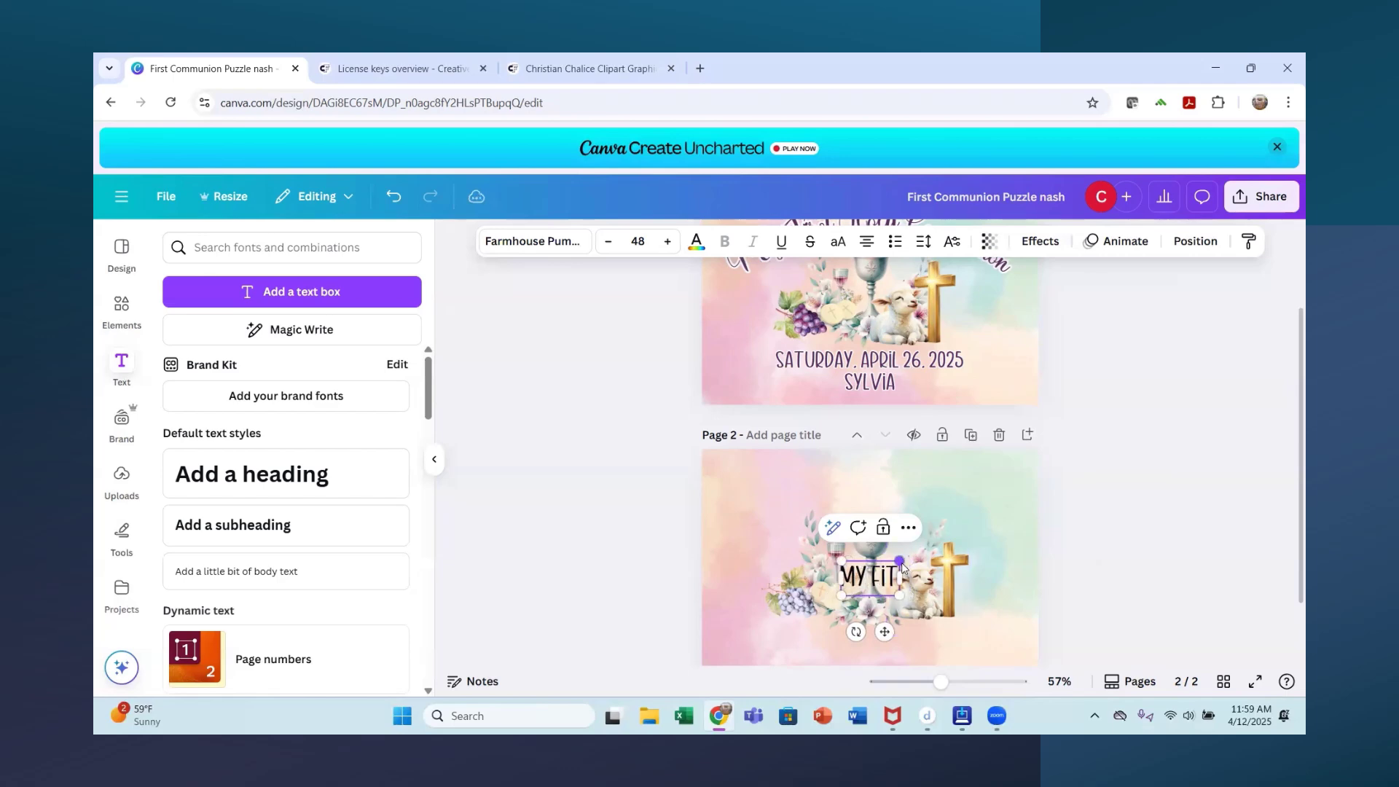
text(ST HOLLY)
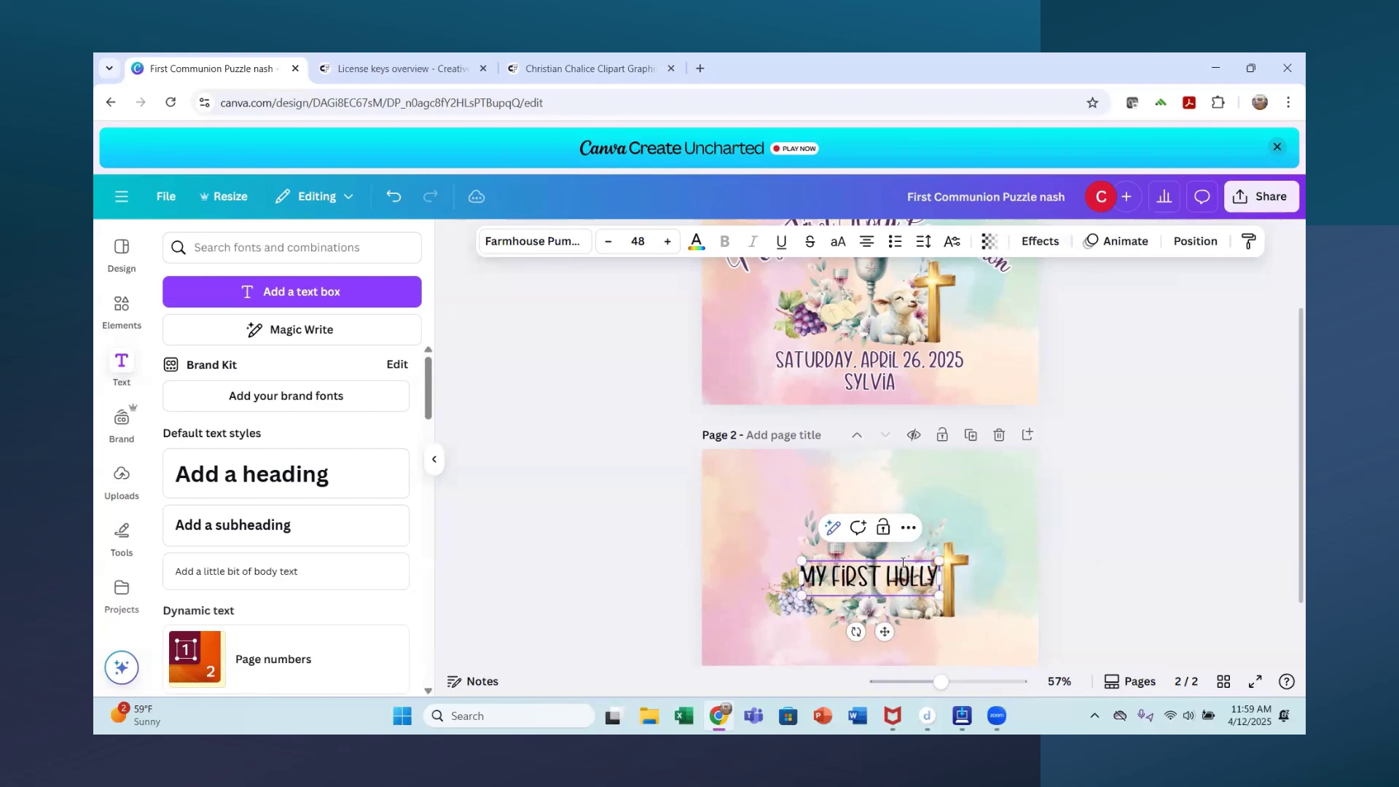
key(BackSpace)
key(BackSpace)
text(Y)
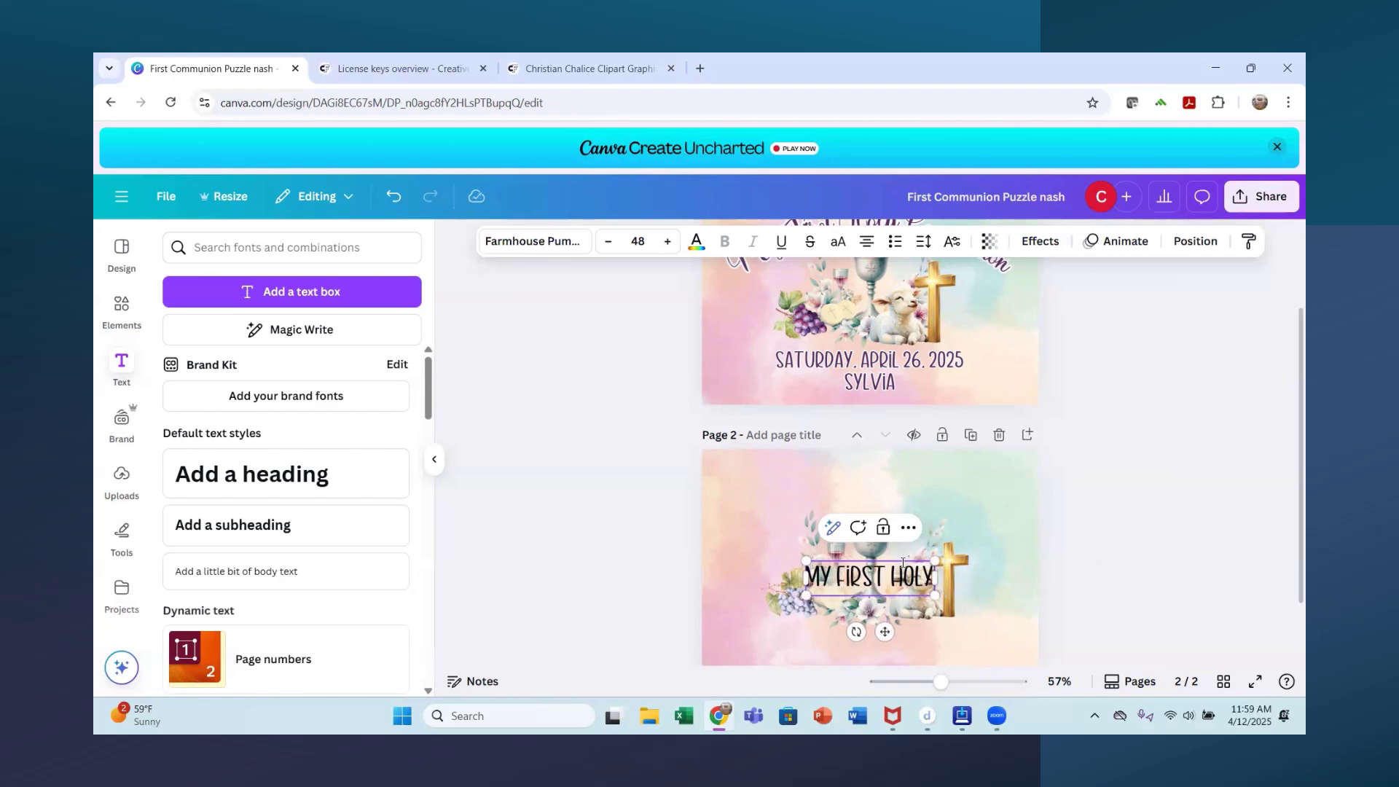
text( COMMUNION)
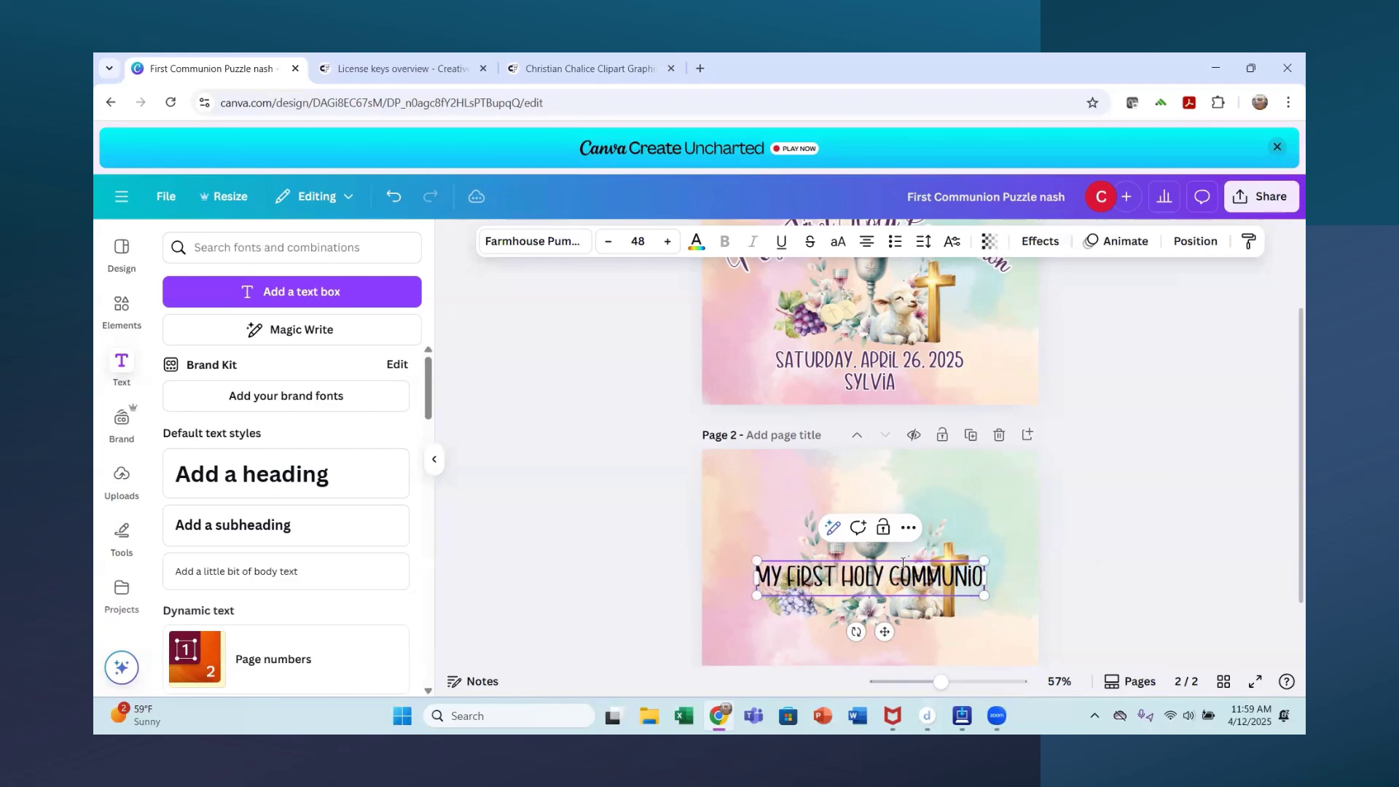
Set the title to the uploaded Barbie Regular font and drag it up toward the top centre
click(531, 241)
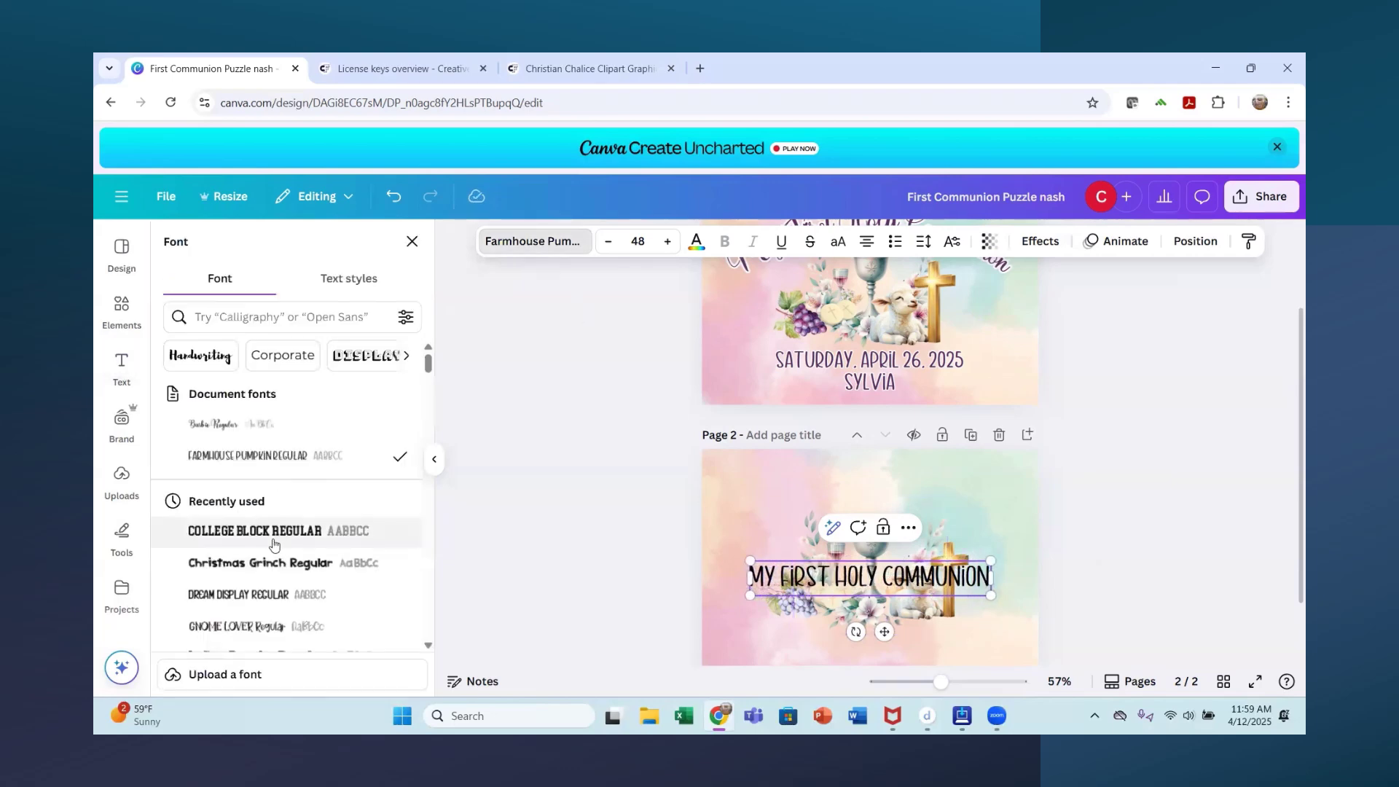
scroll(270, 540, down, 5)
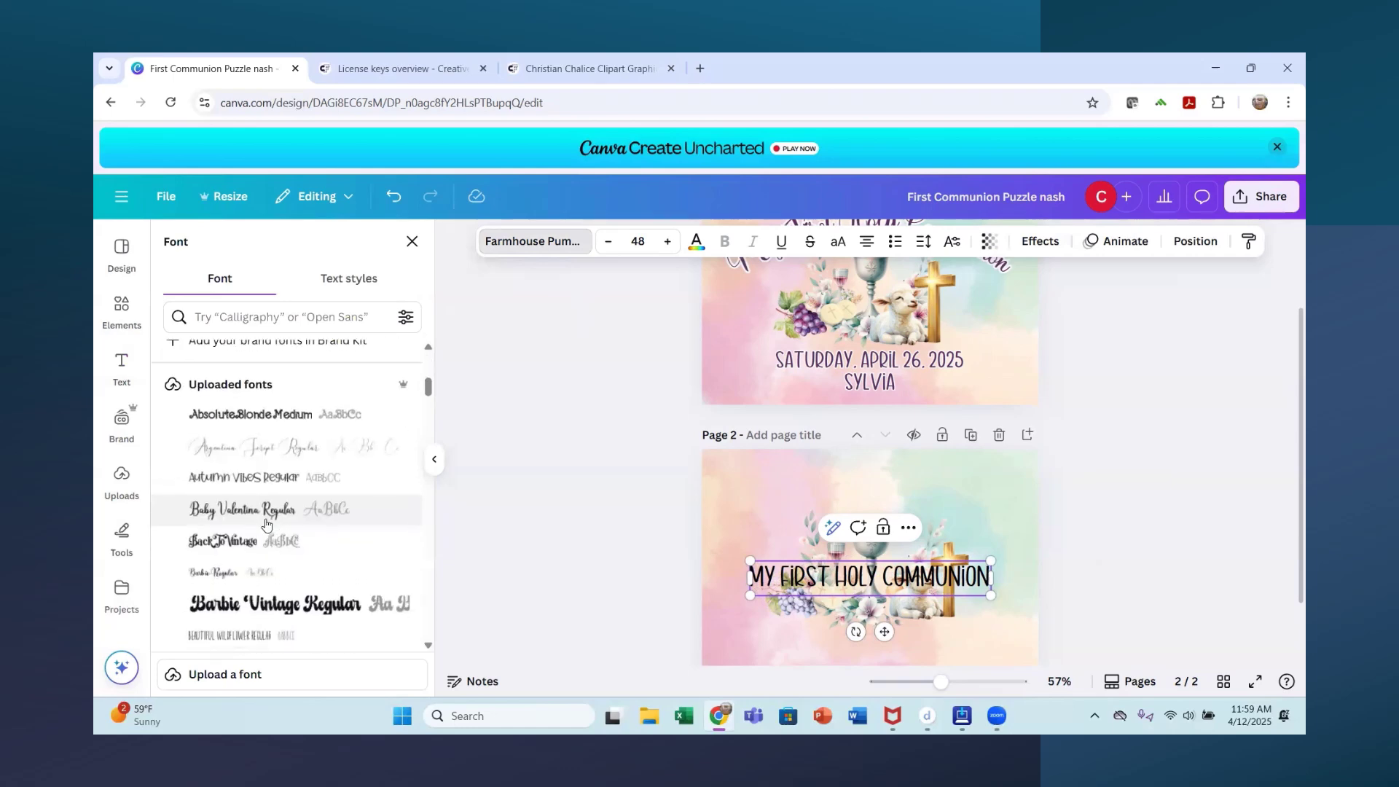
click(215, 575)
click(929, 559)
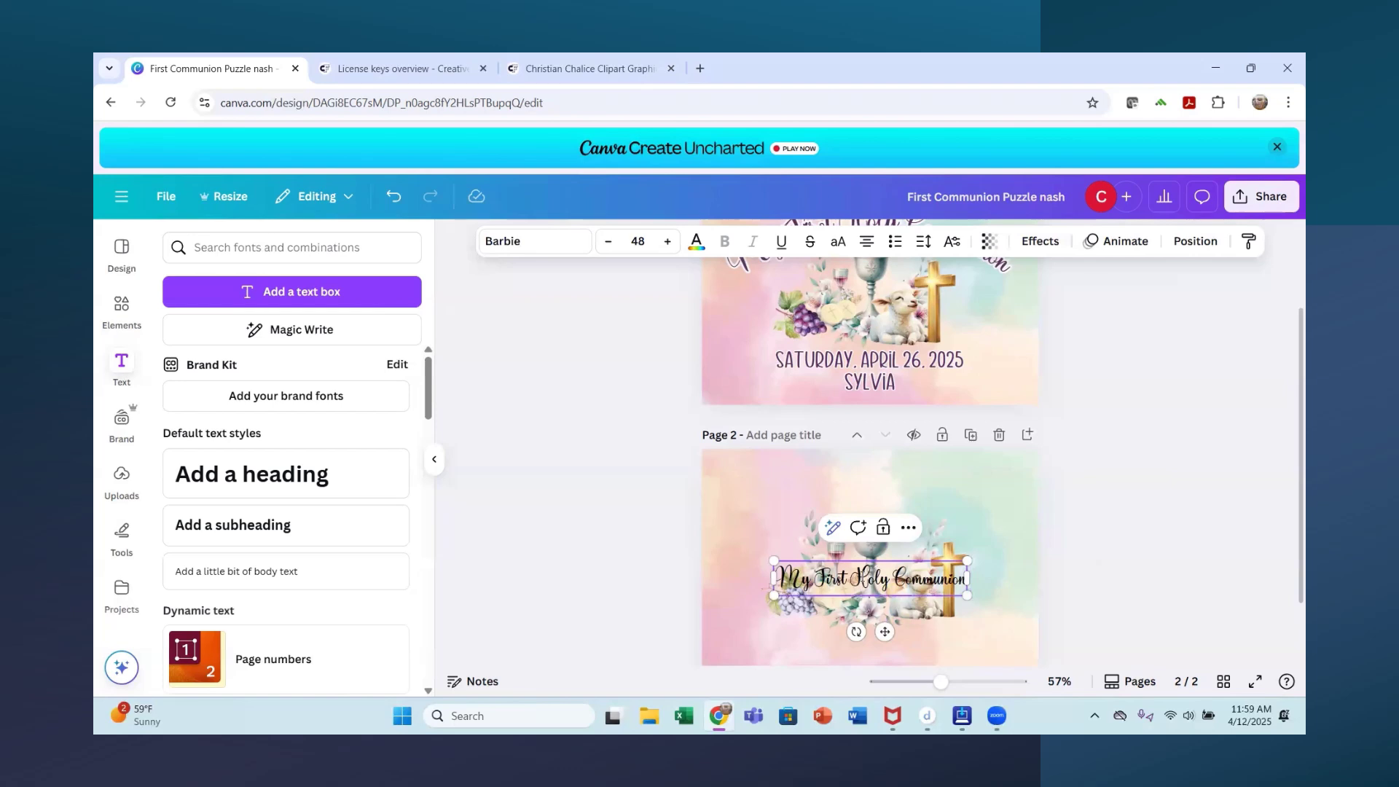
click(1134, 522)
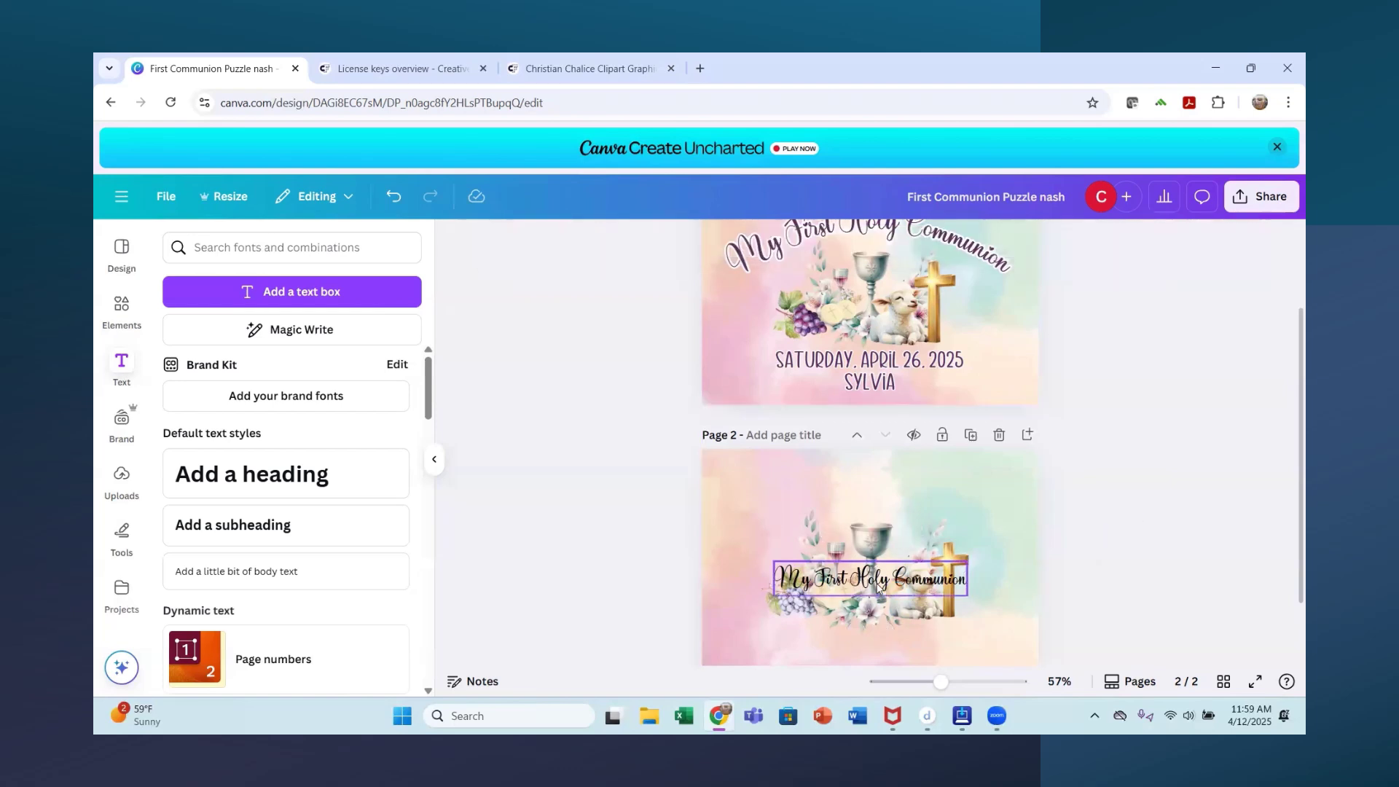
drag(878, 589, 874, 501)
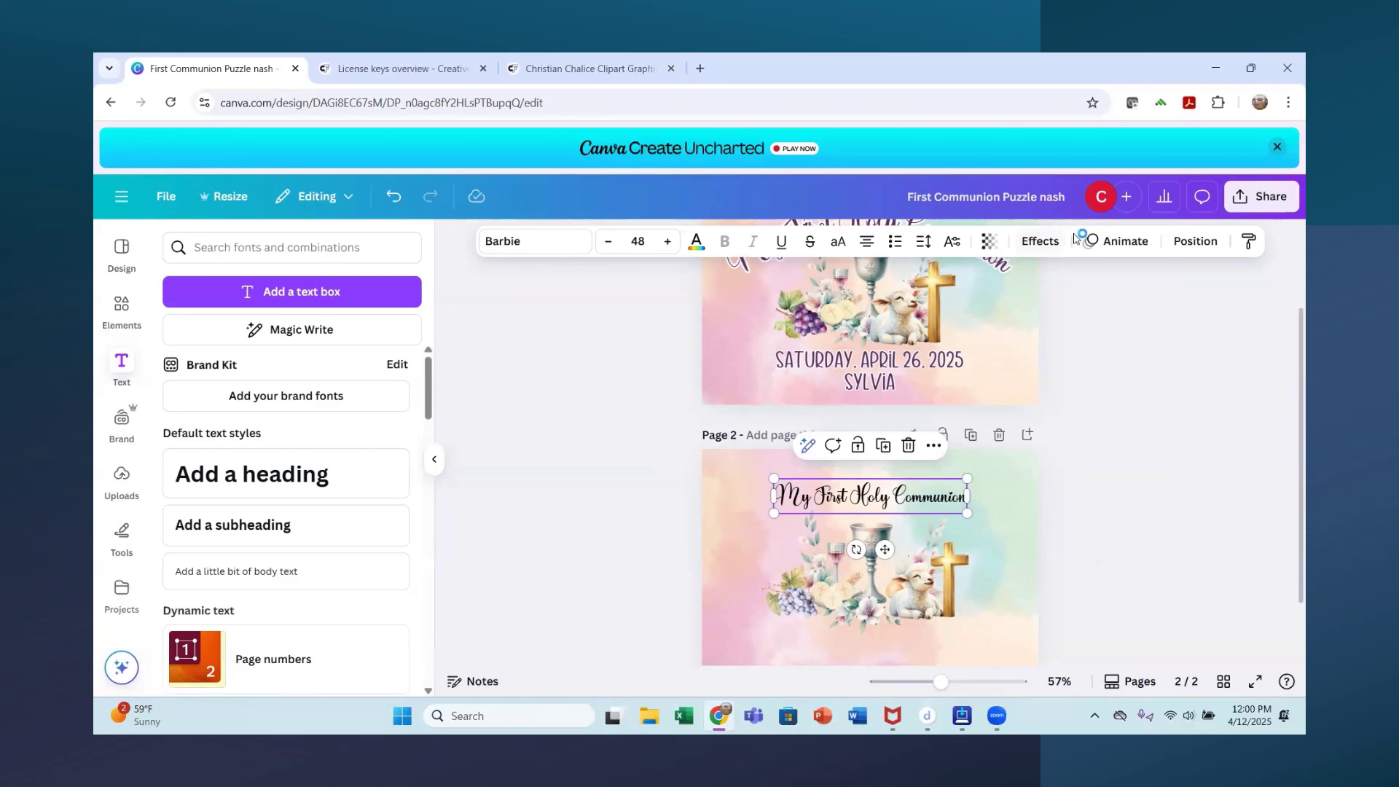
Give the heading an Outline effect in light peach
click(1040, 241)
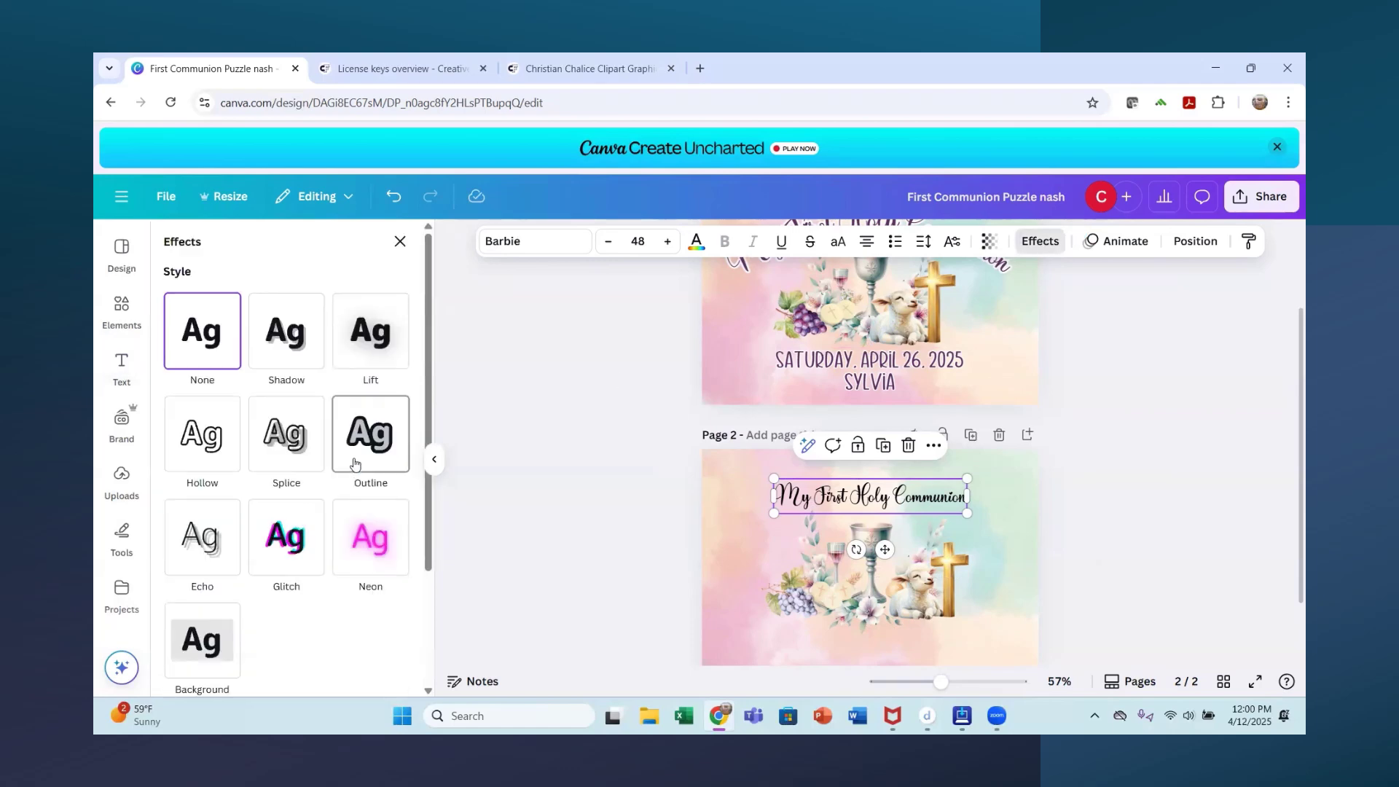
click(355, 464)
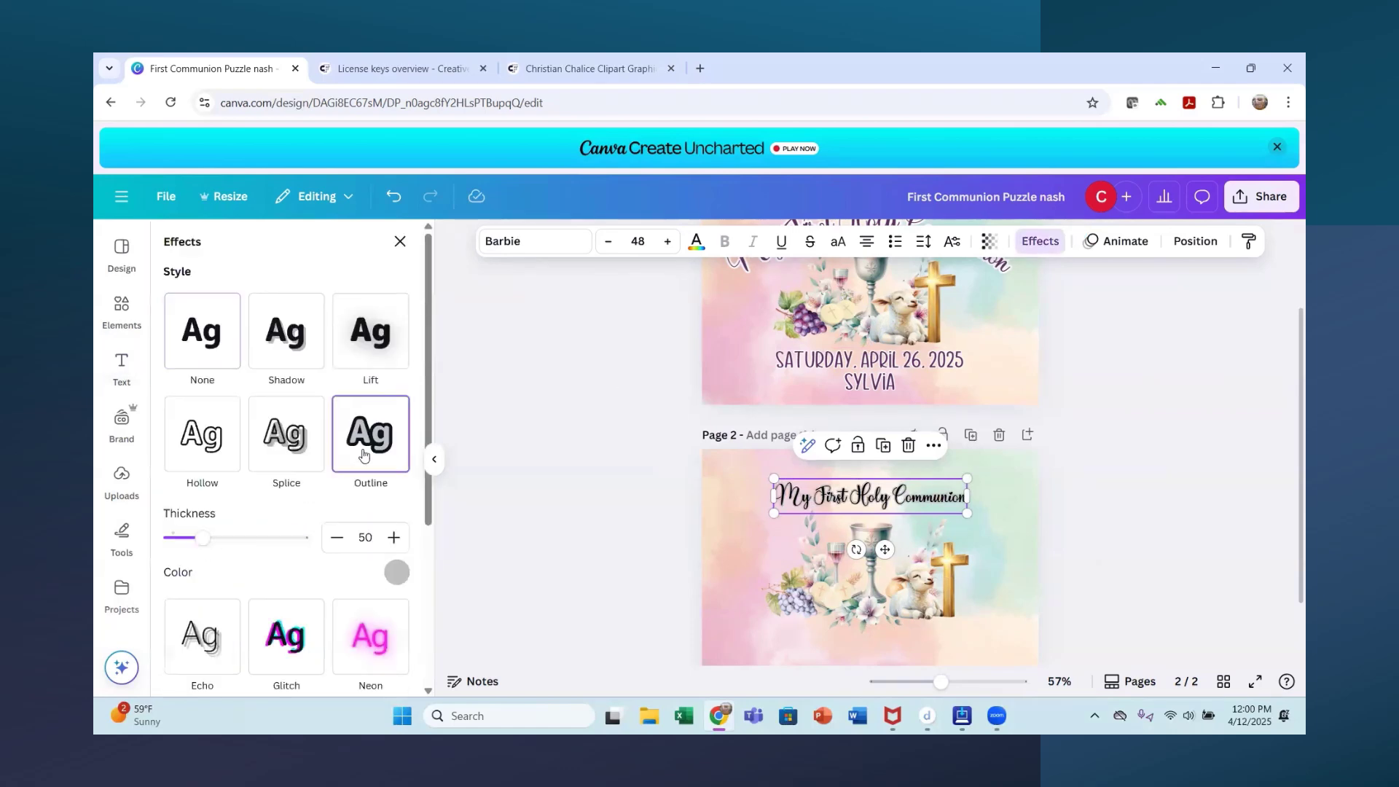
click(396, 572)
scroll(288, 490, down, 2)
scroll(293, 481, up, 2)
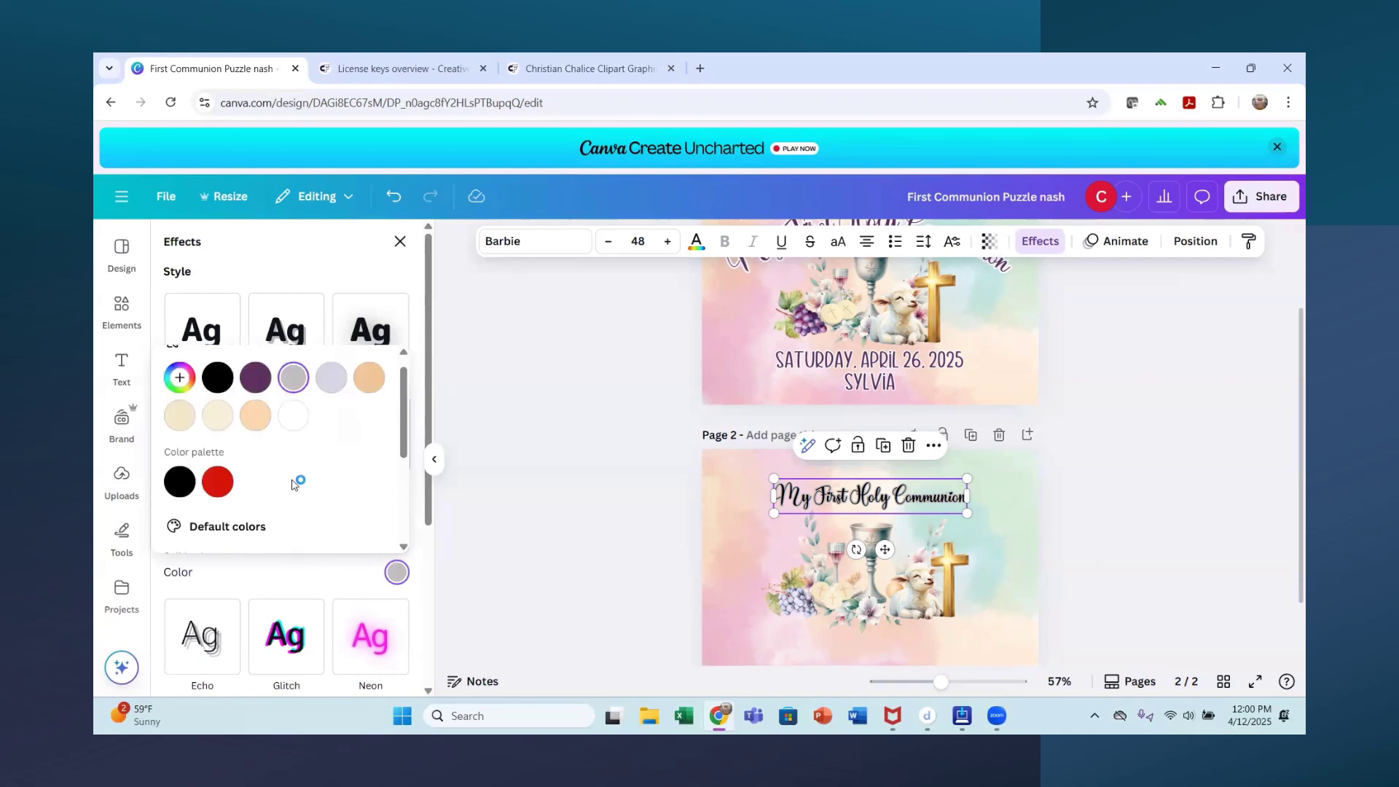
click(256, 444)
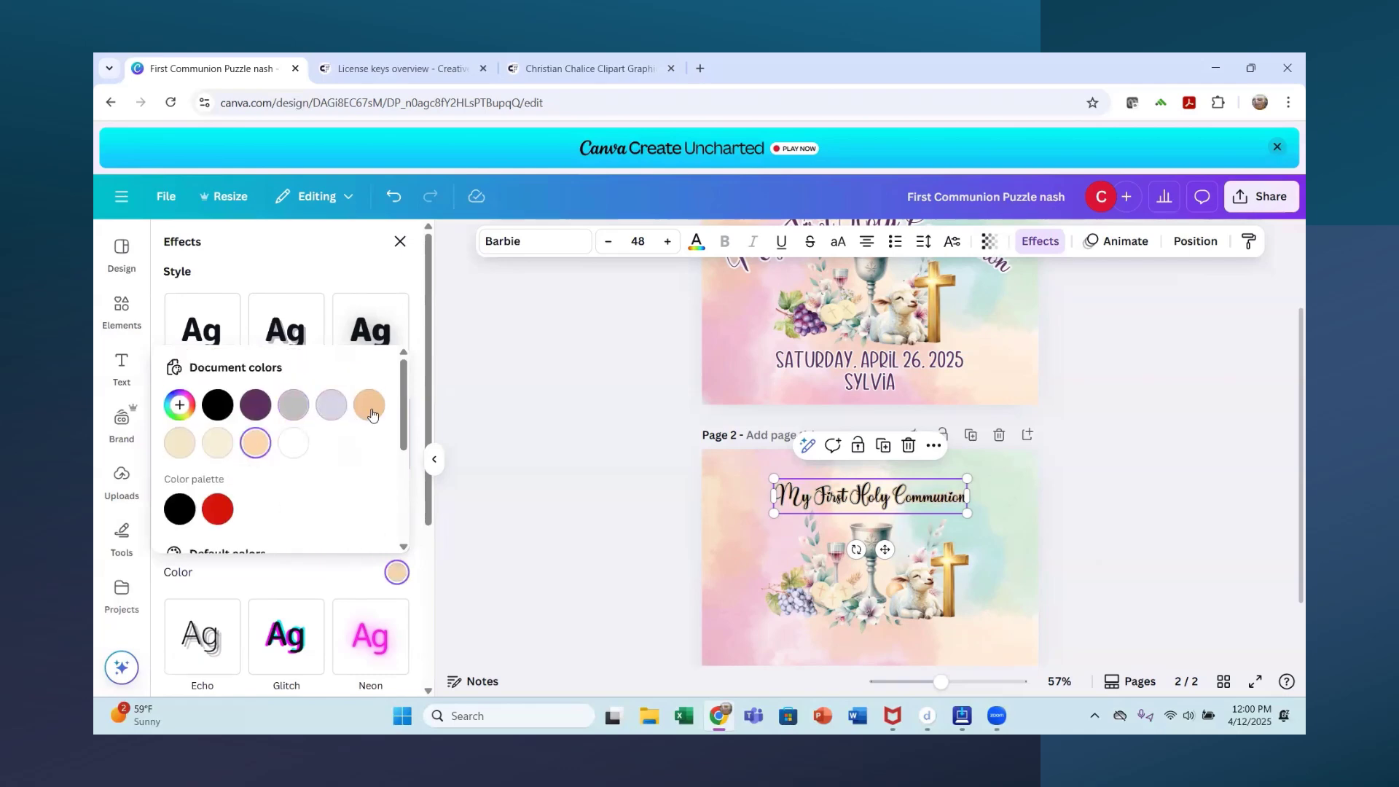
scroll(342, 481, down, 3)
scroll(328, 510, up, 1)
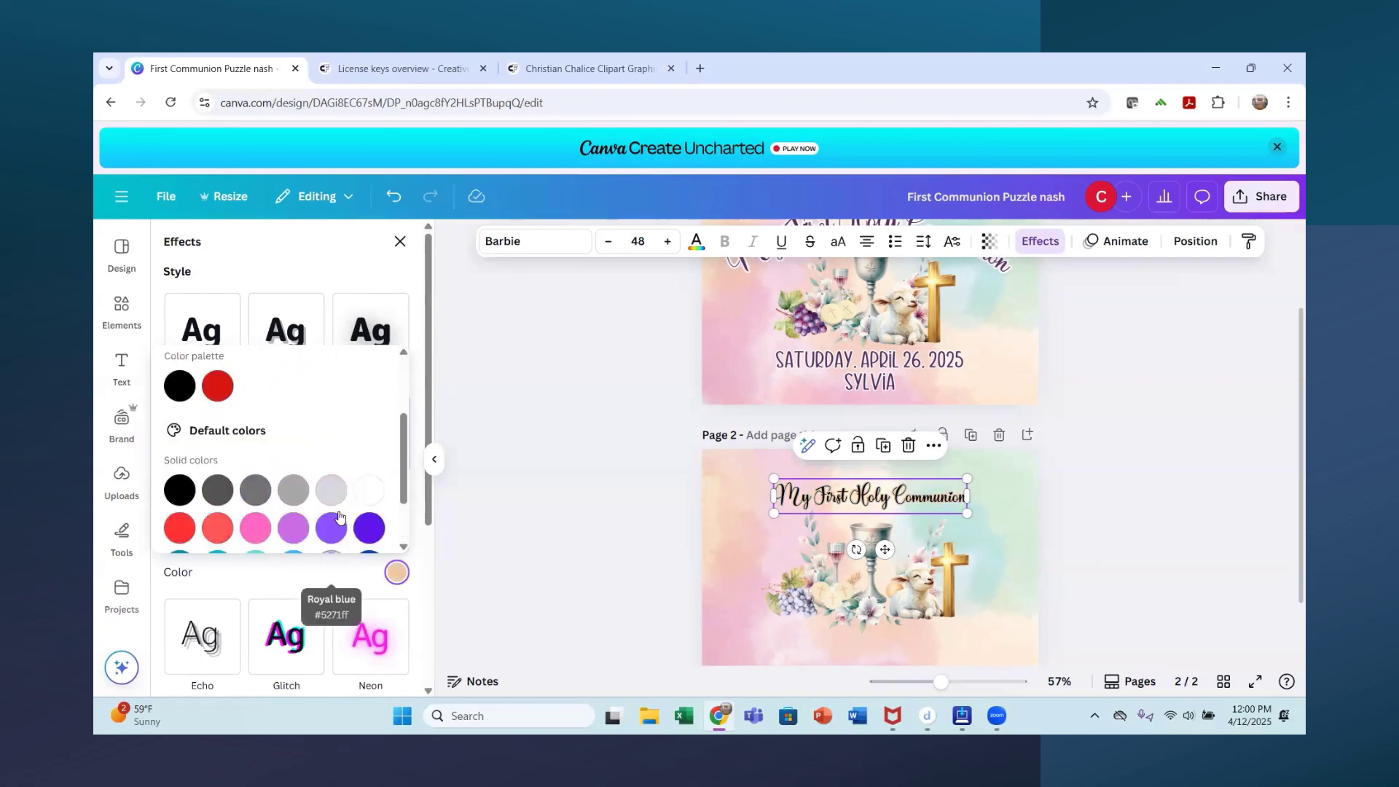
click(277, 581)
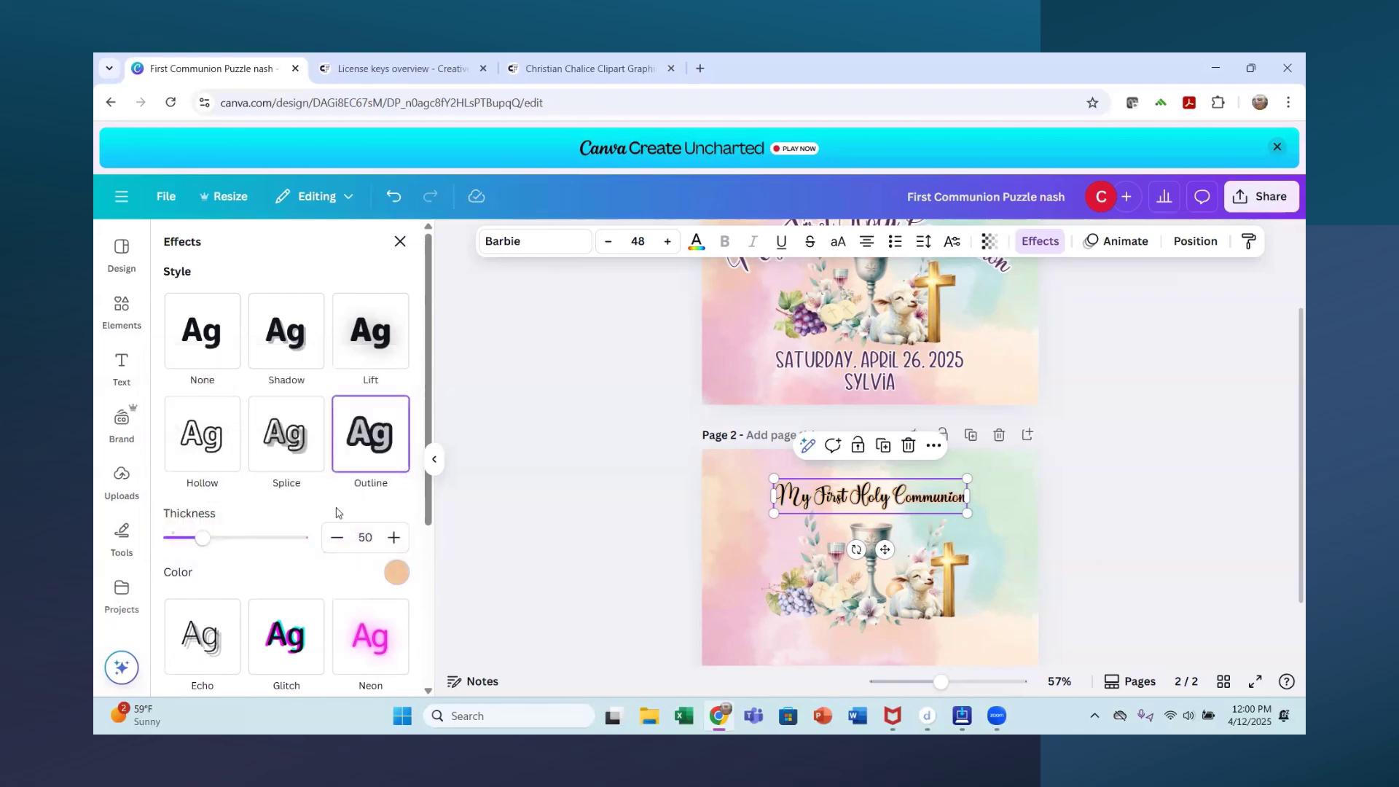
Try a custom brown outline colour, then undo back to the light peach outline
click(396, 573)
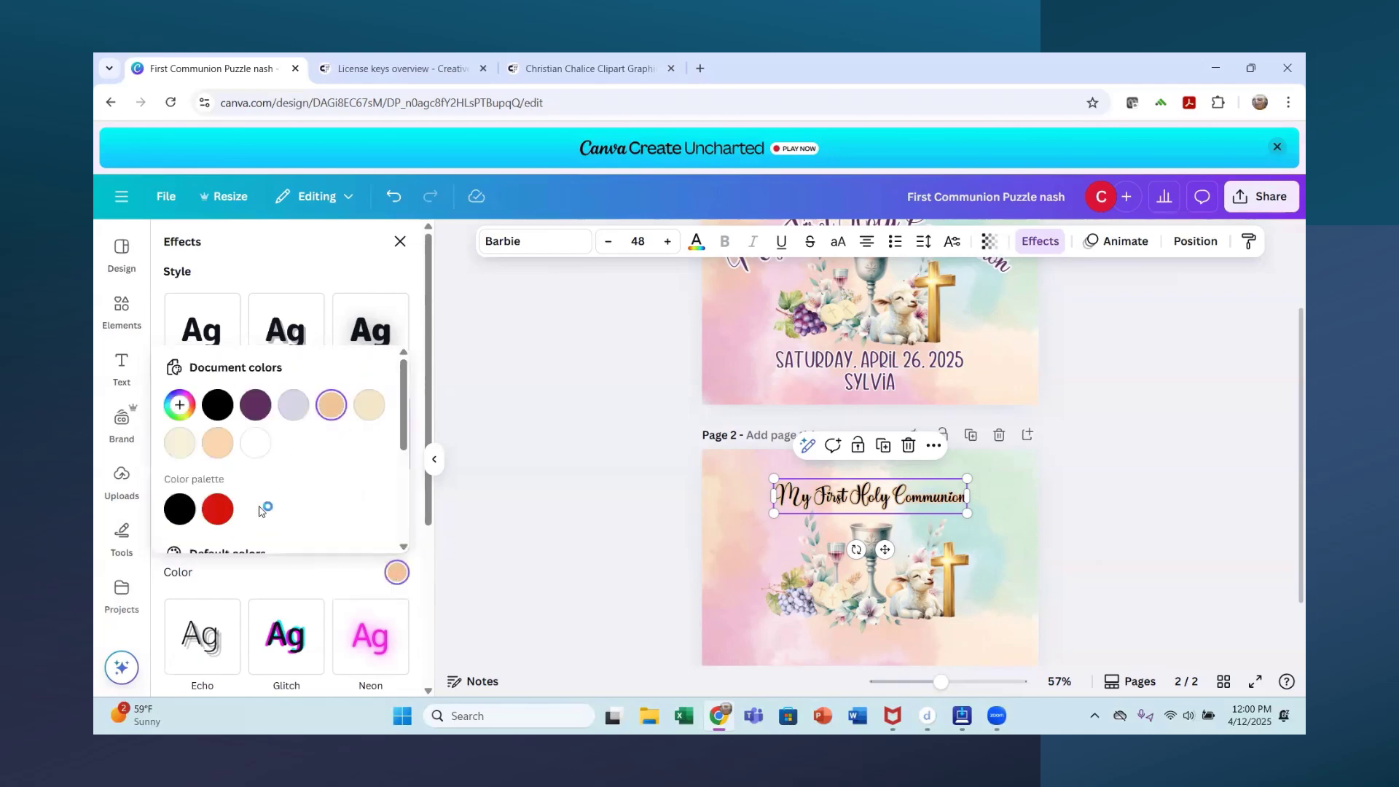
scroll(262, 510, down, 3)
scroll(267, 481, up, 2)
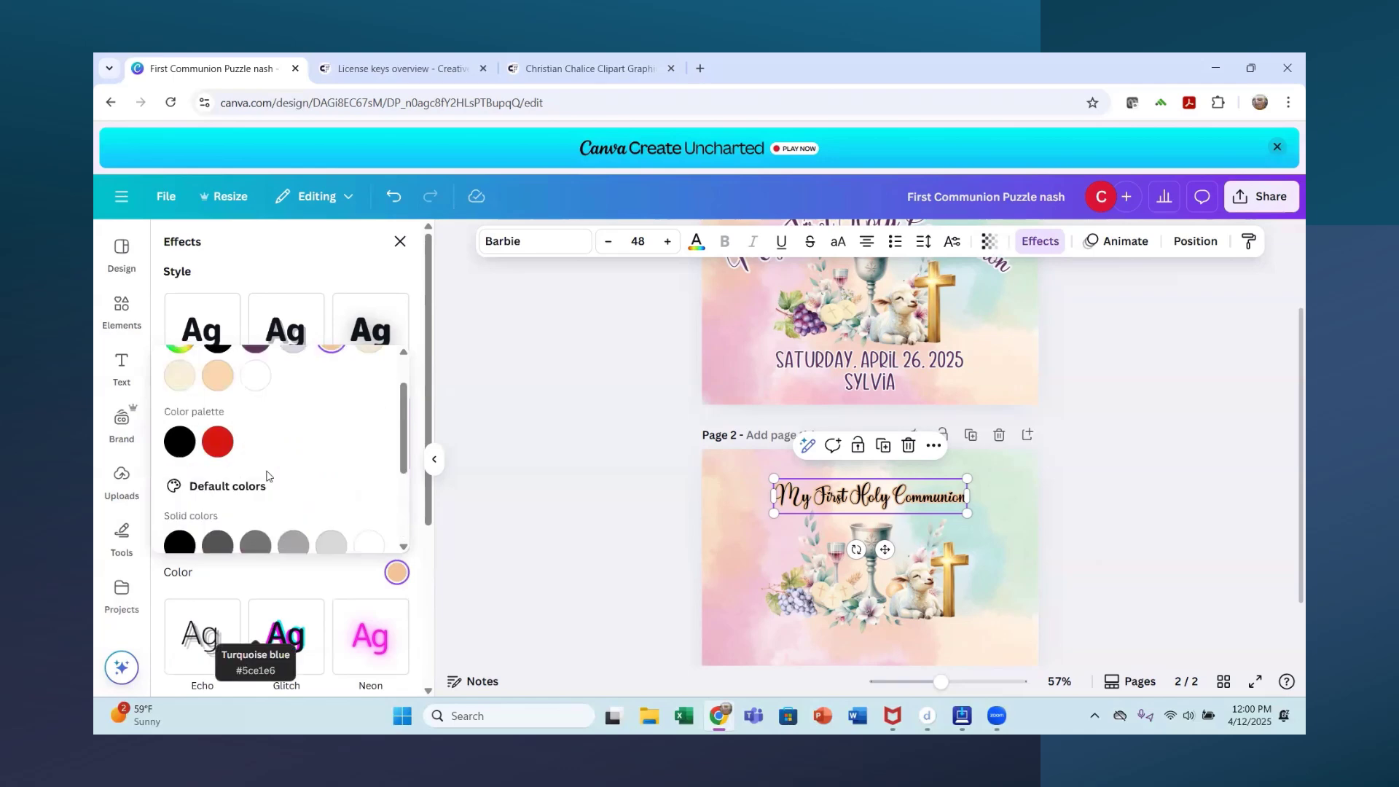
scroll(267, 476, up, 1)
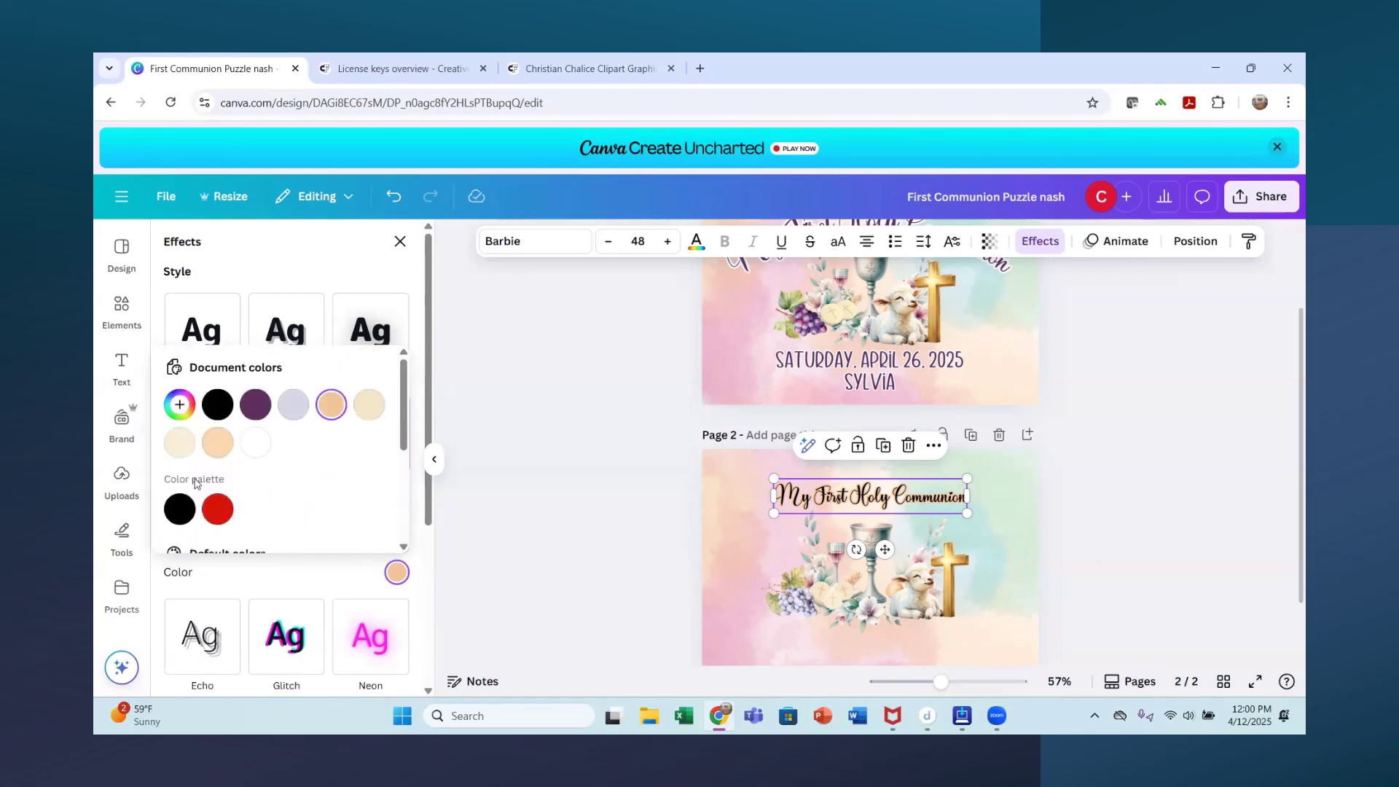
click(179, 405)
drag(360, 488, 213, 496)
click(349, 488)
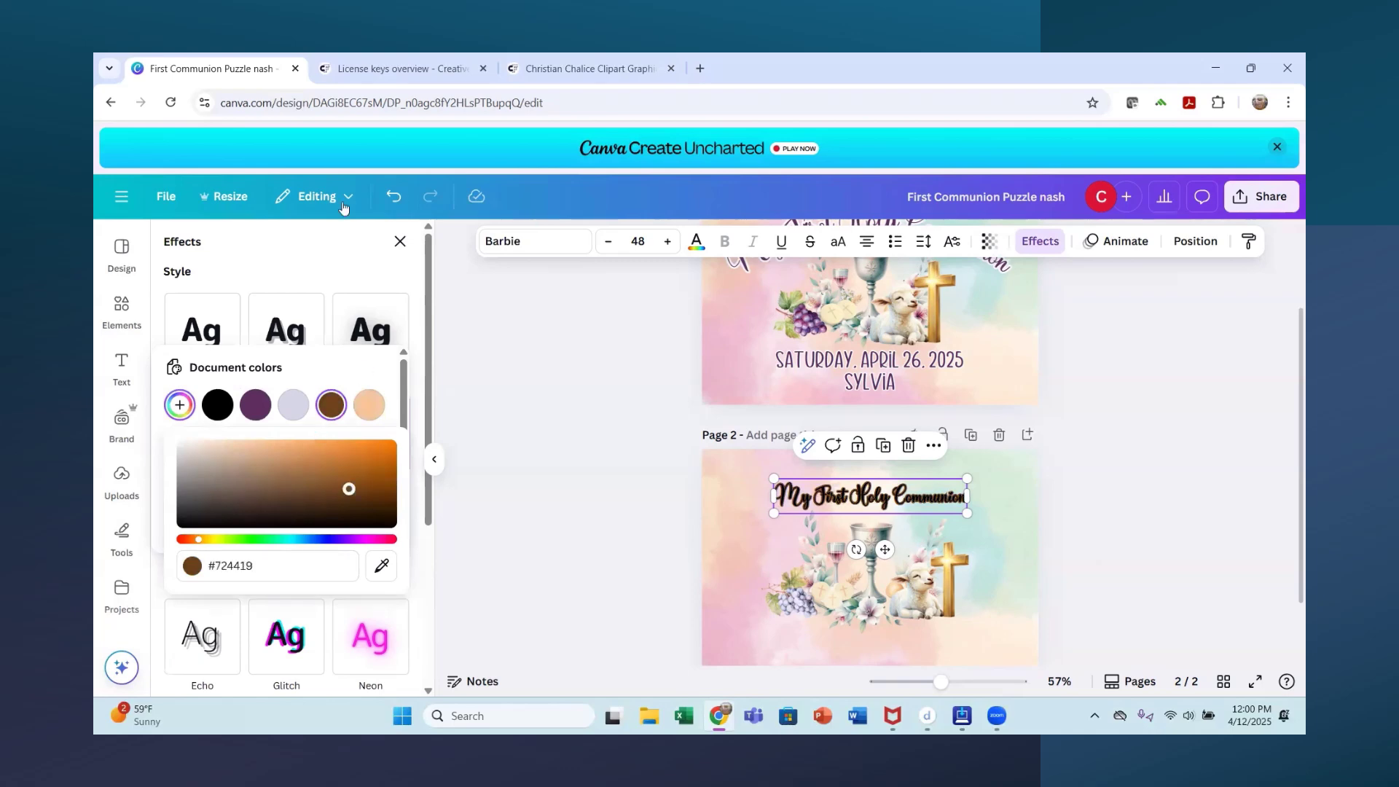
click(396, 197)
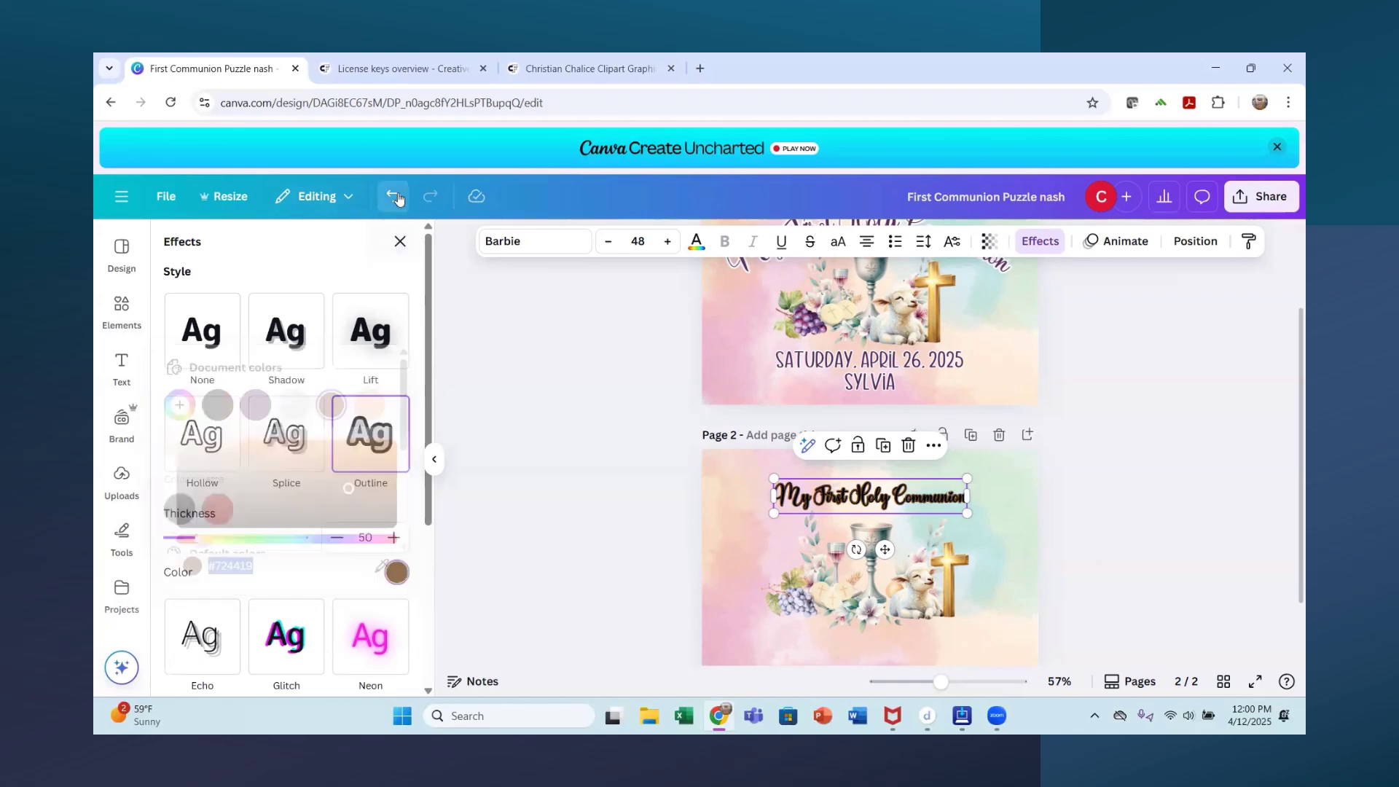
click(396, 198)
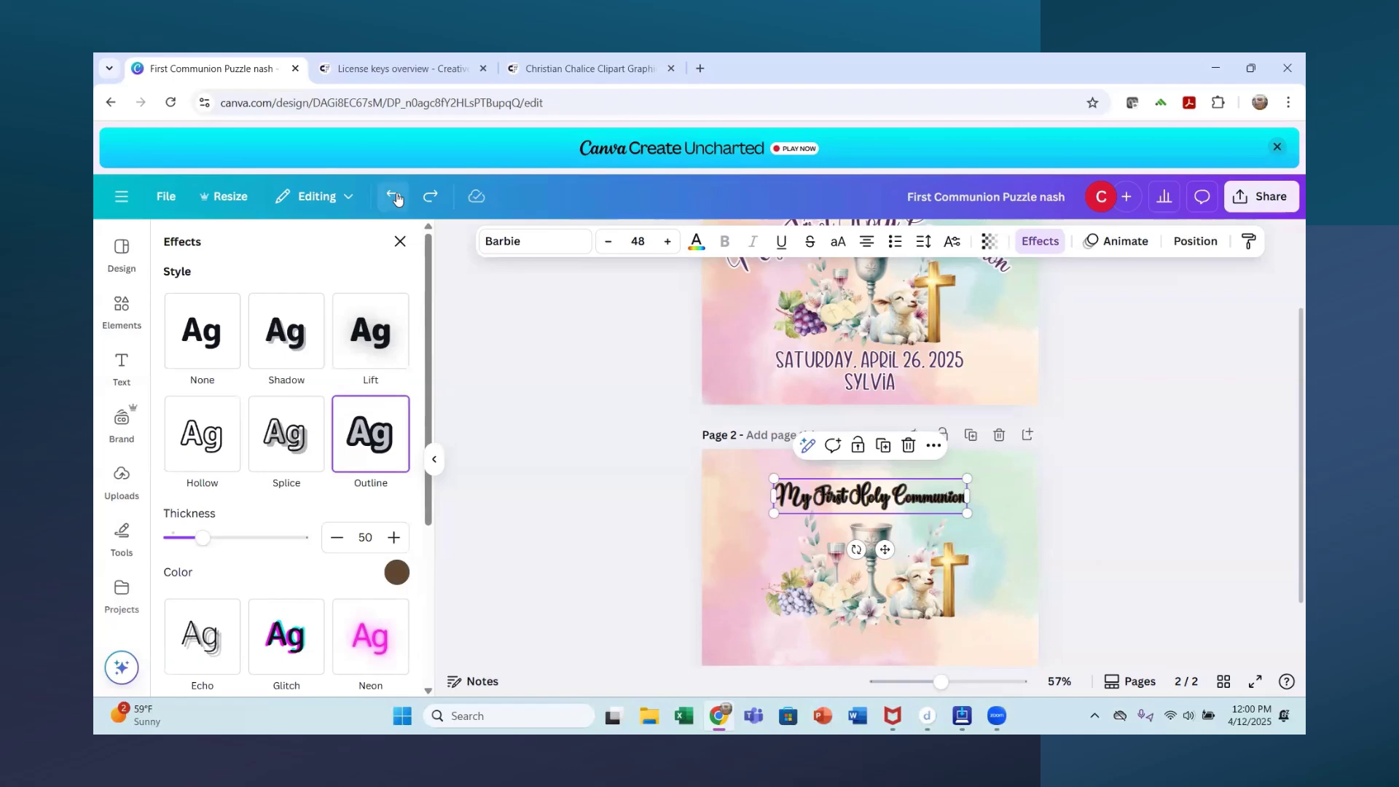
click(397, 197)
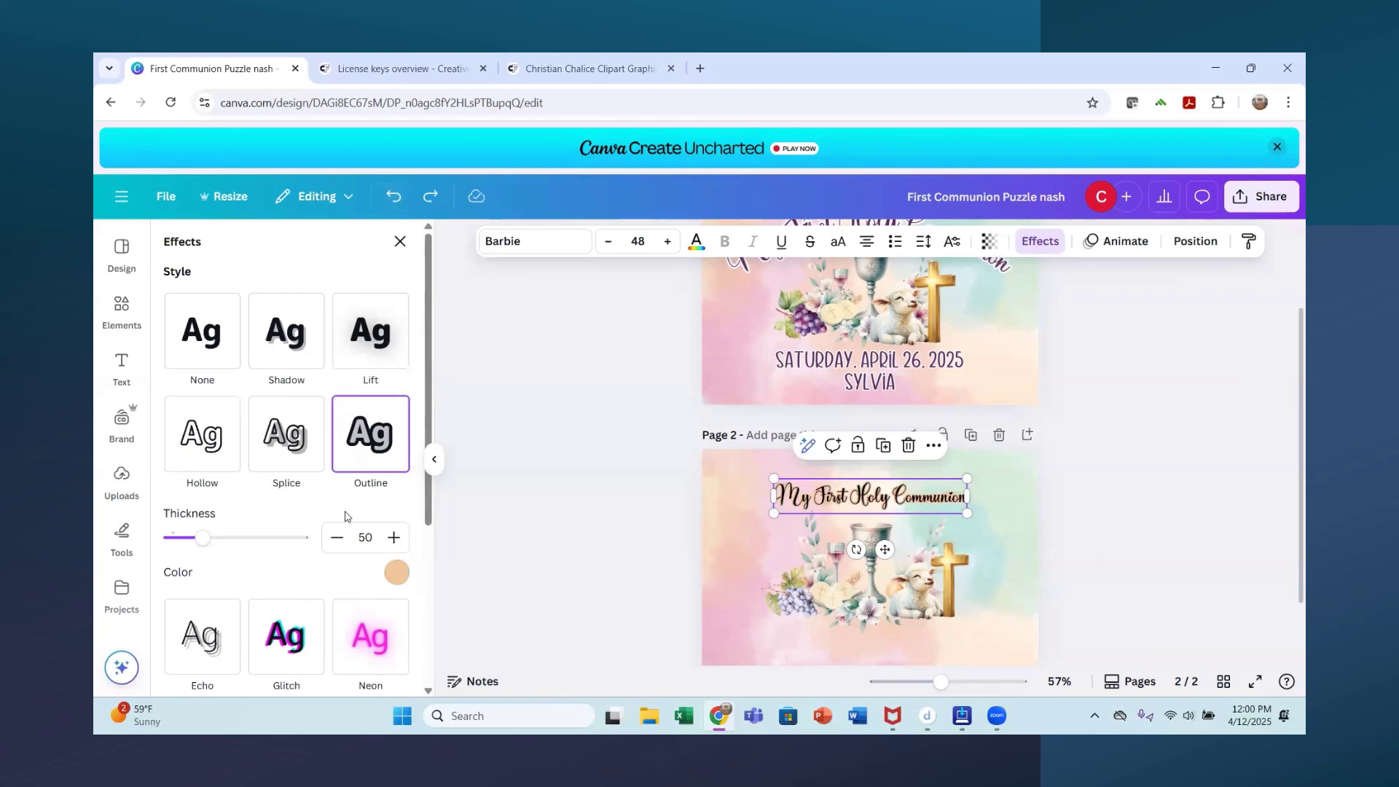
Raise the outline thickness to 84 and curve the heading with Curve set to 31
drag(202, 537, 227, 538)
scroll(291, 539, down, 4)
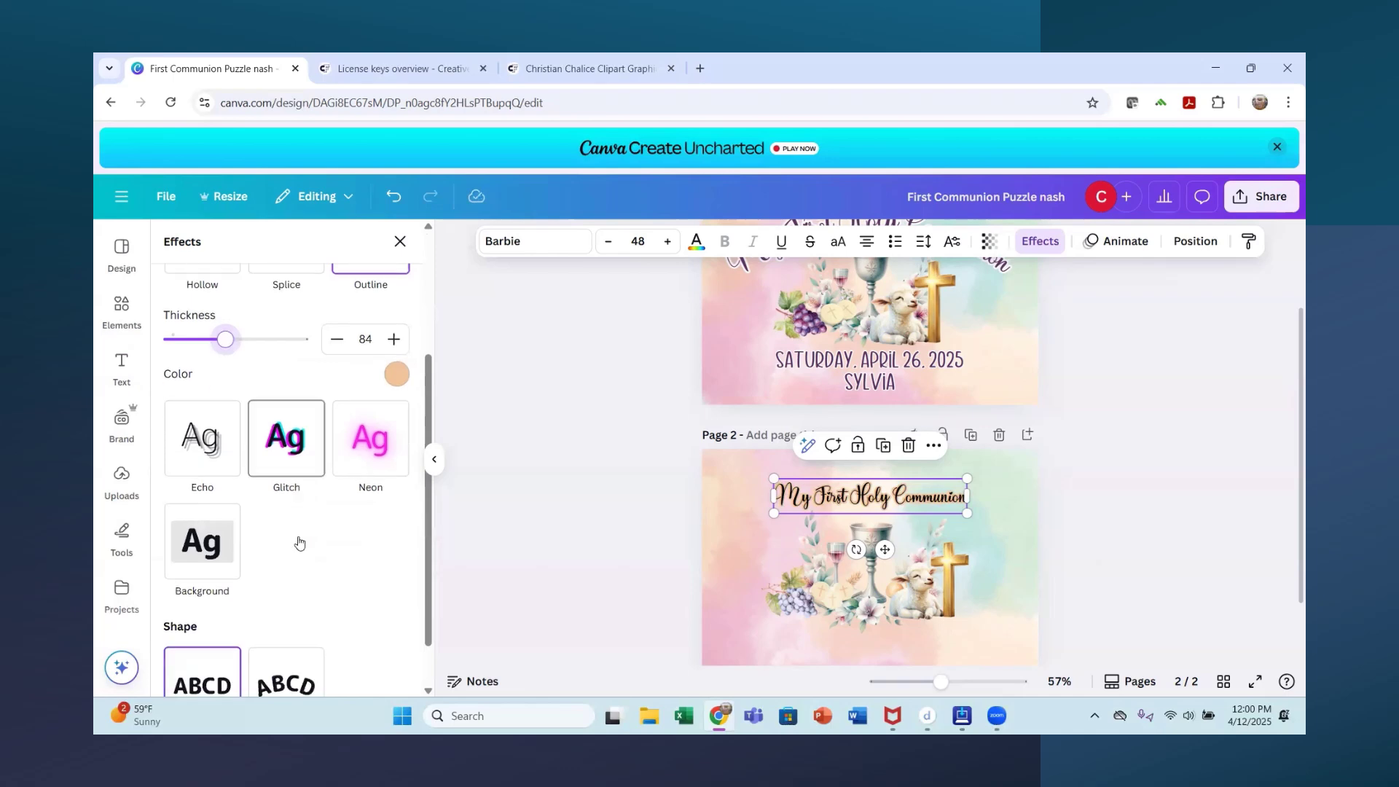
click(295, 628)
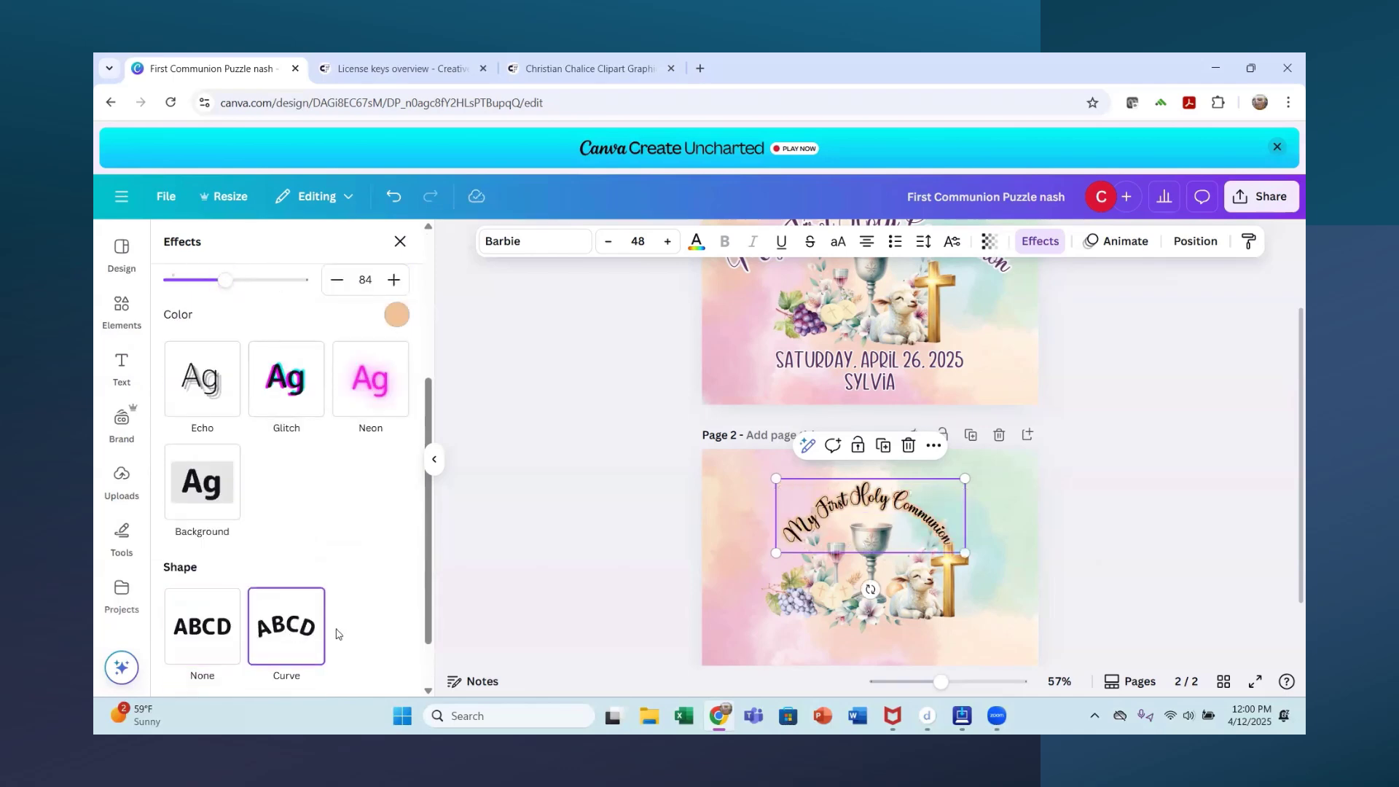
scroll(318, 583, down, 1)
scroll(315, 583, down, 1)
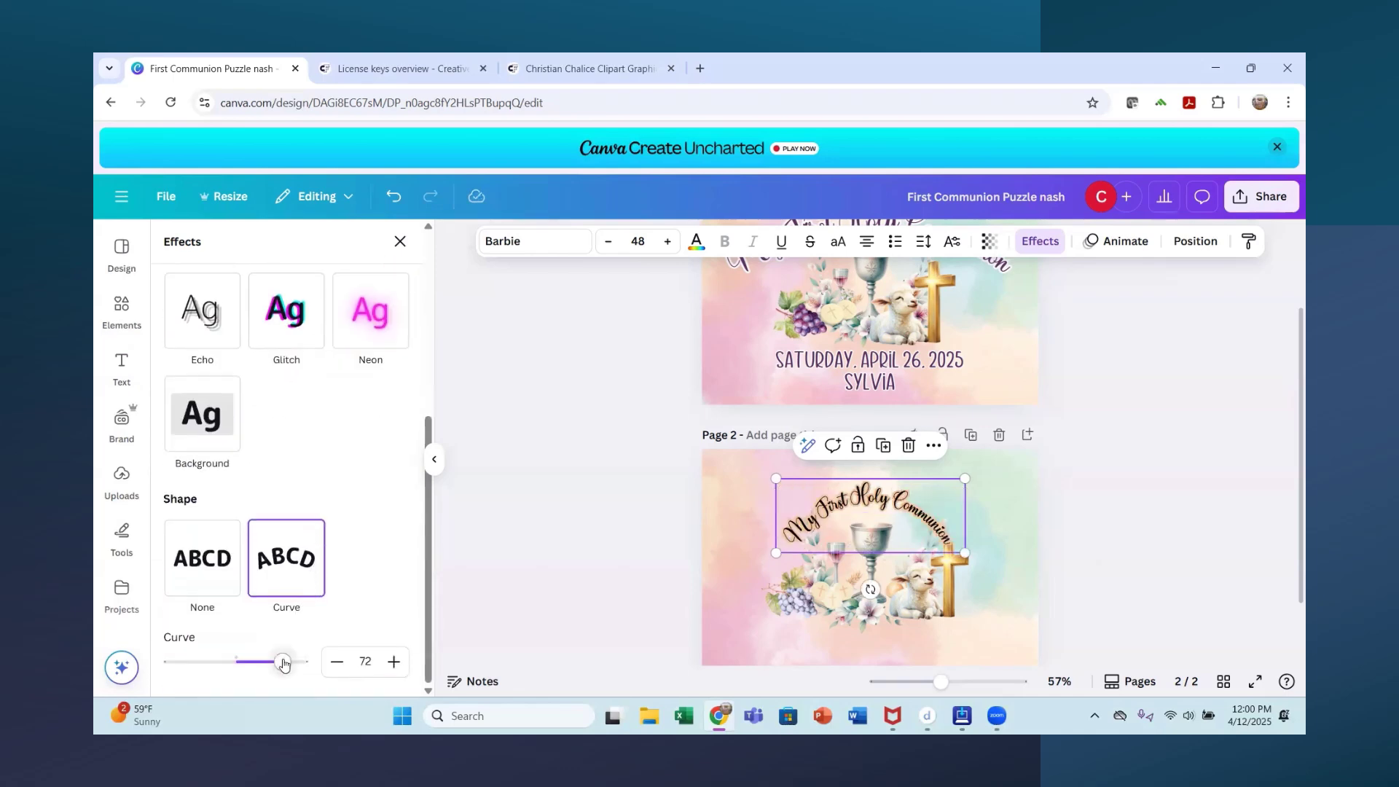
drag(284, 664, 257, 662)
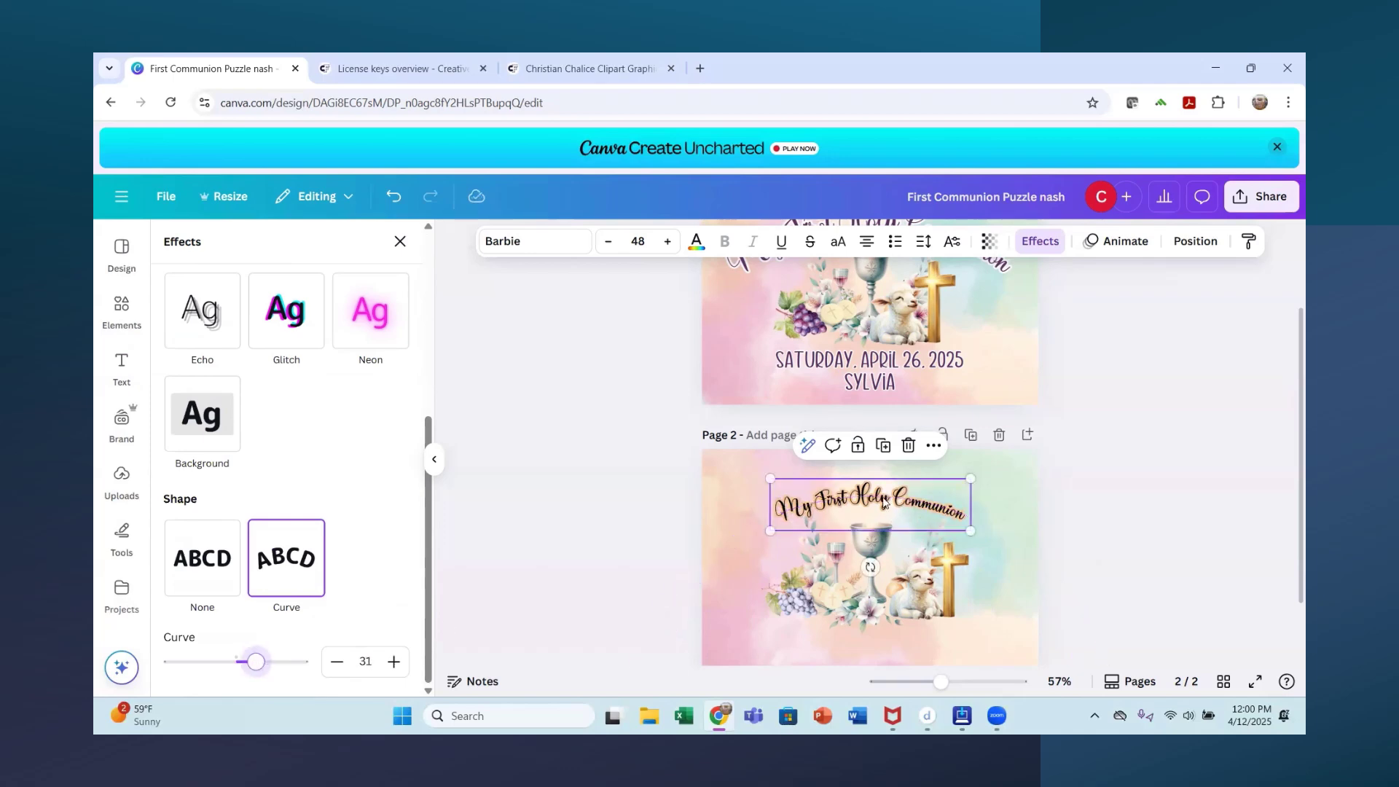
drag(883, 502, 903, 494)
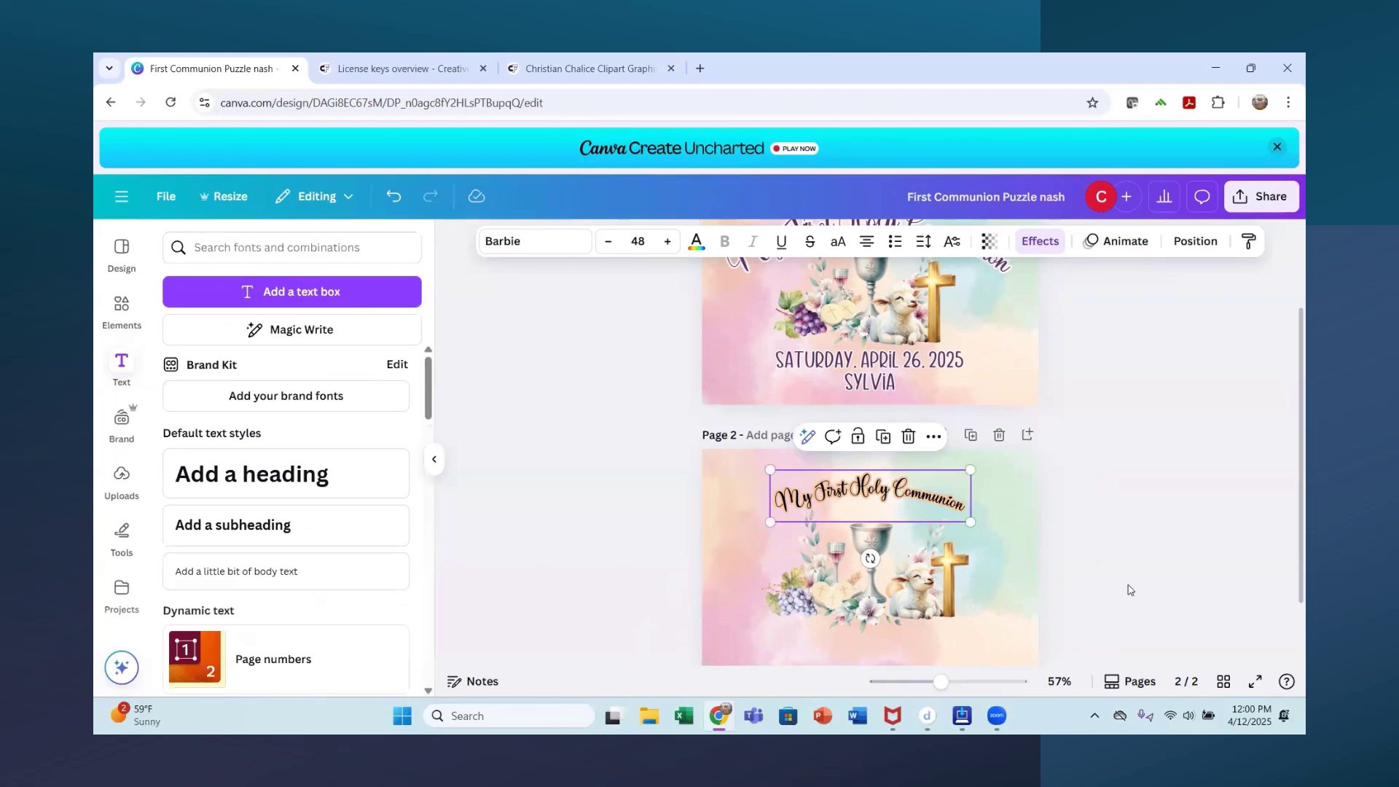
Scale the curved heading up to size 55 and centre it along the top of page 2
scroll(1128, 590, up, 5)
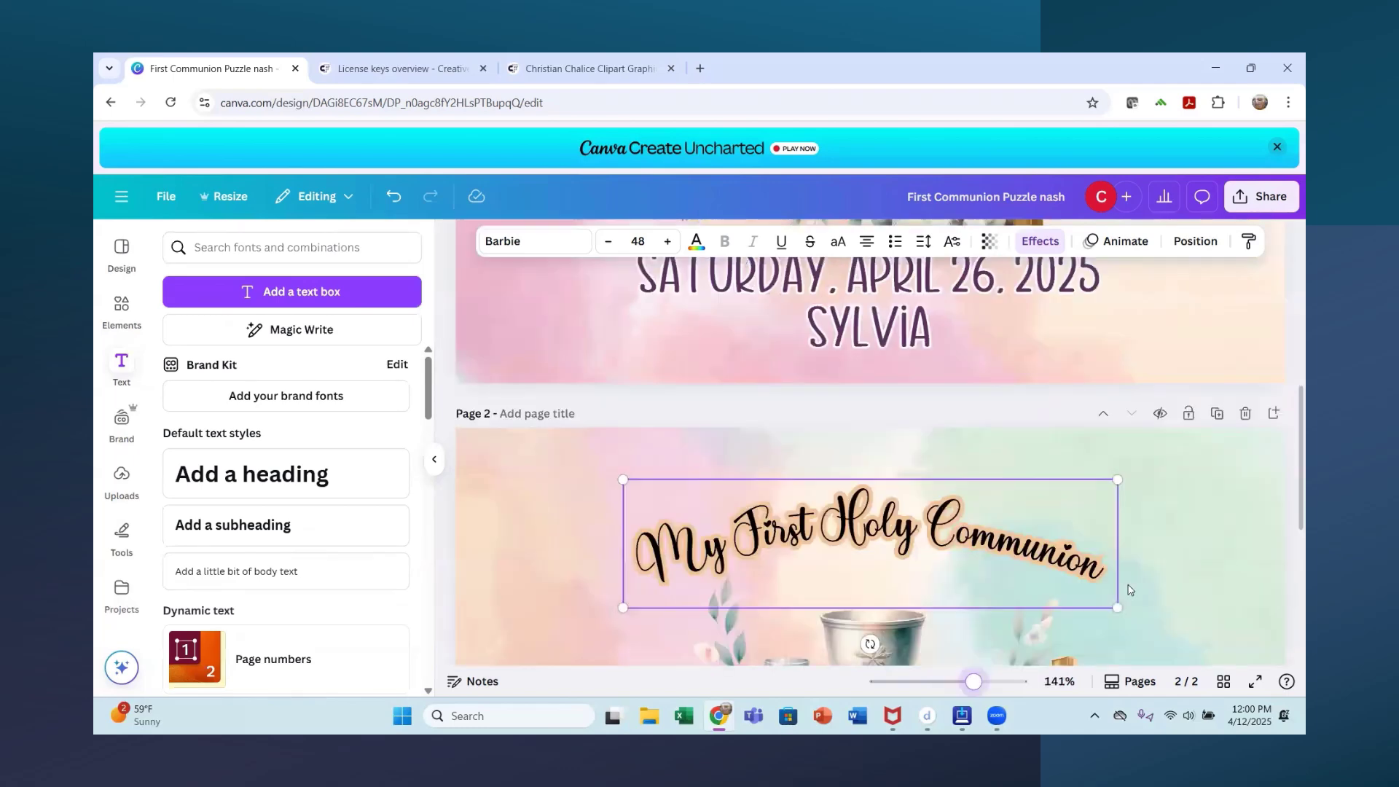
scroll(1128, 589, down, 5)
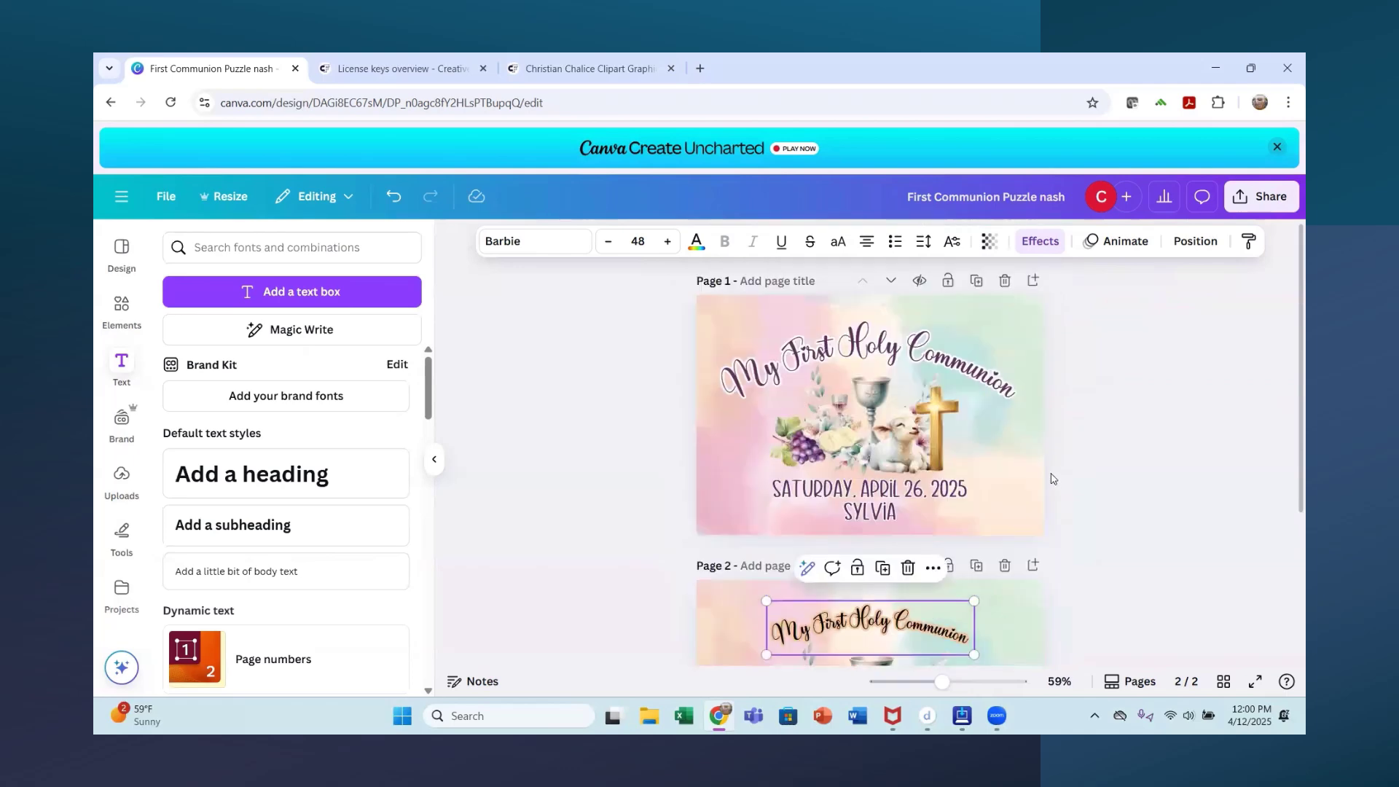
scroll(952, 492, down, 3)
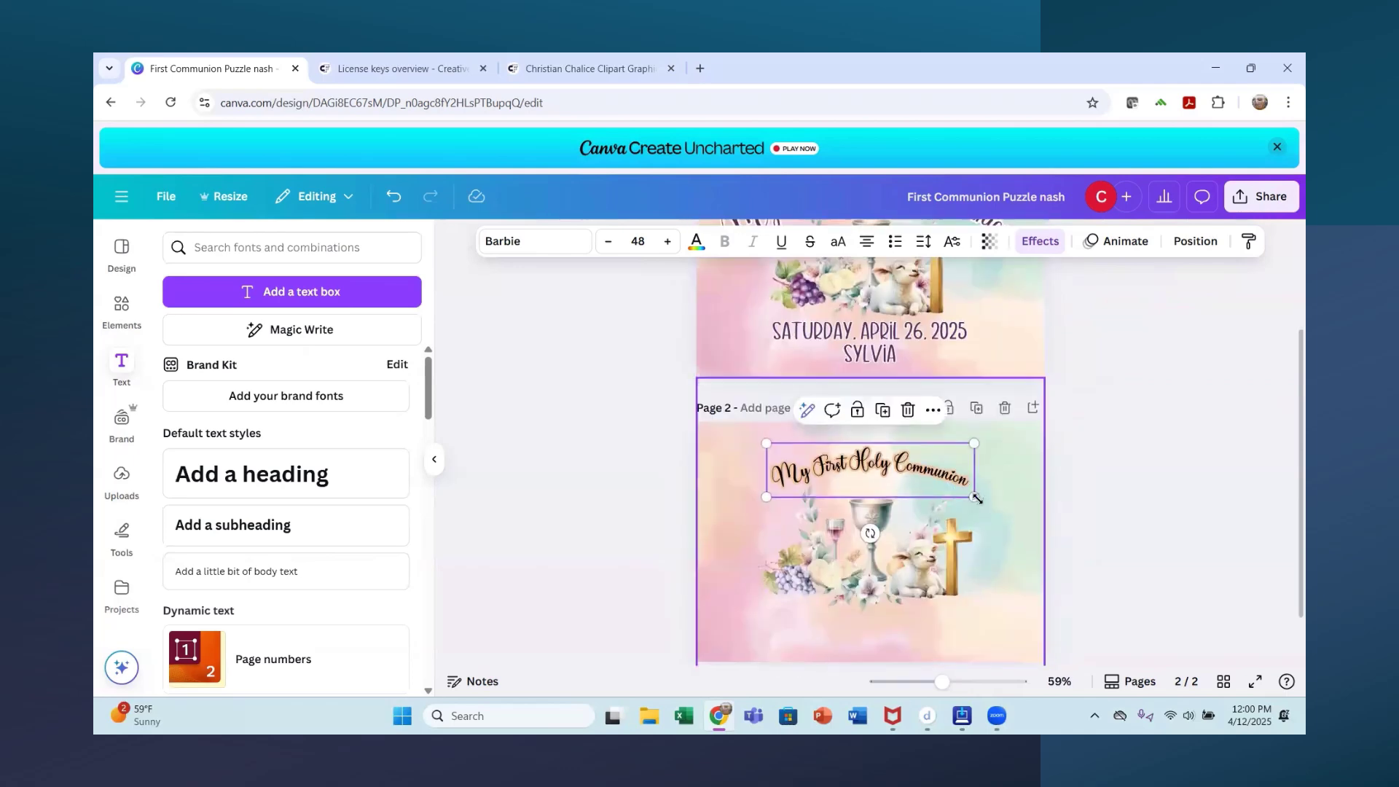
drag(974, 498, 1004, 504)
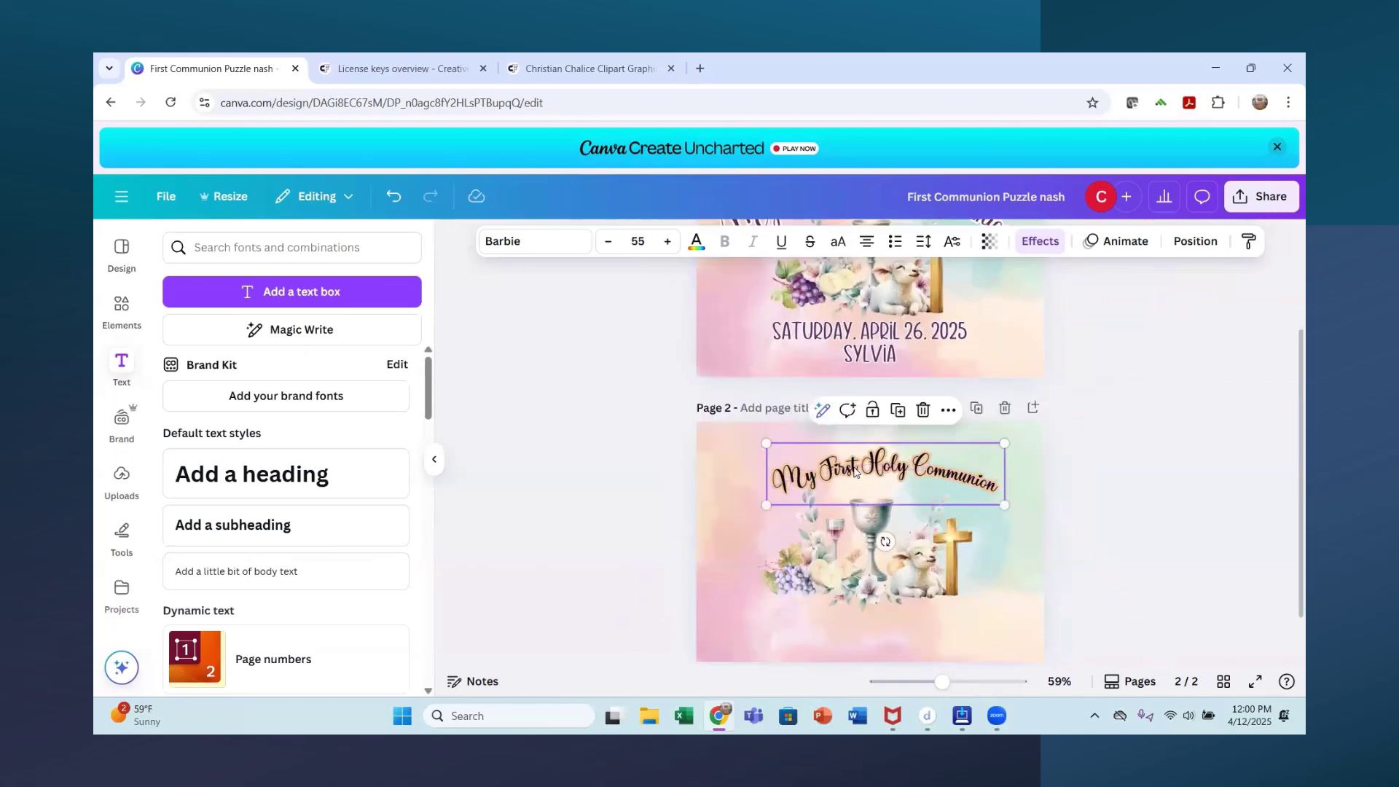
mouse_move(857, 477)
mouse_down()
mouse_move(840, 463)
mouse_move(850, 472)
mouse_up()
click(1132, 462)
Inspect page 1's date text, then add a text box and undo the one landing on page 1
scroll(1113, 453, down, 1)
scroll(1107, 437, down, 1)
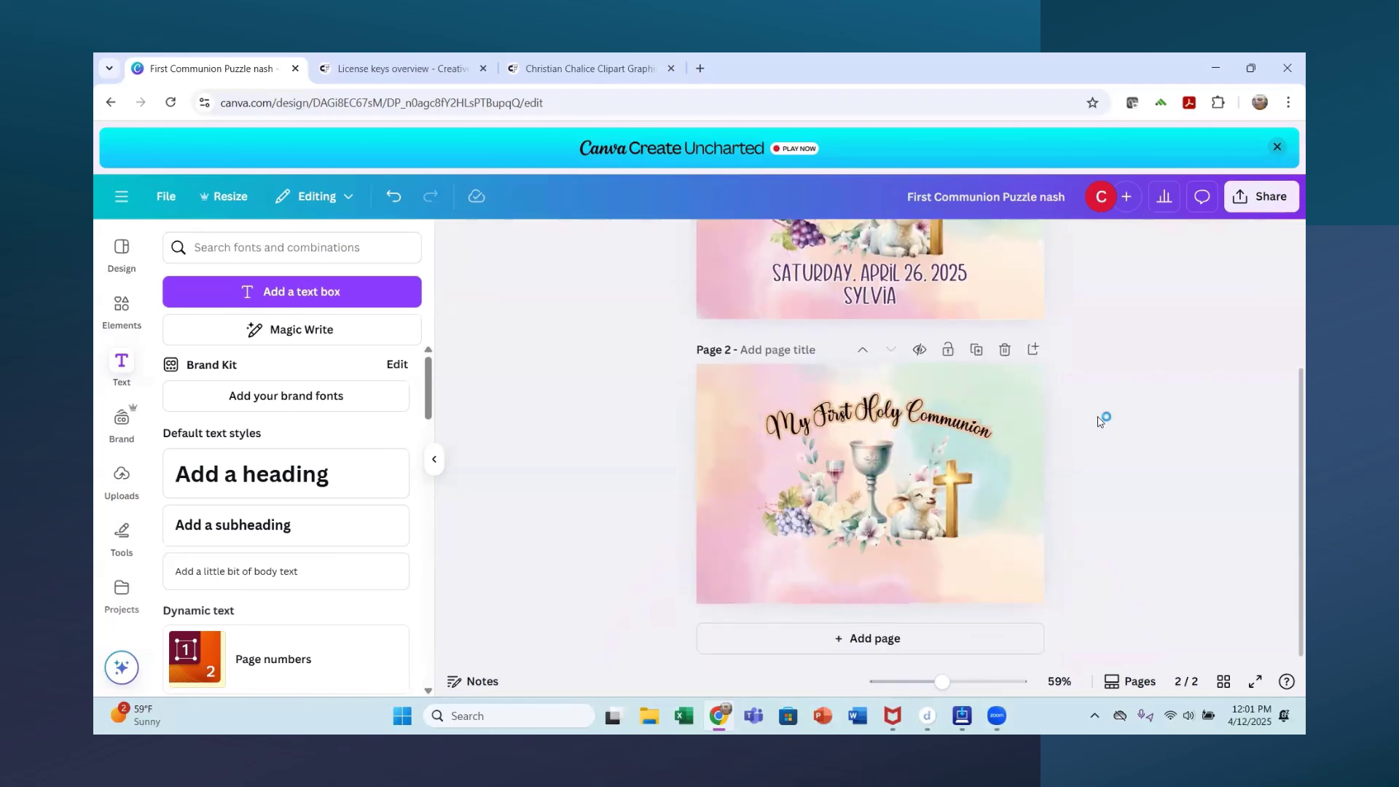
scroll(1093, 438, up, 5)
click(870, 513)
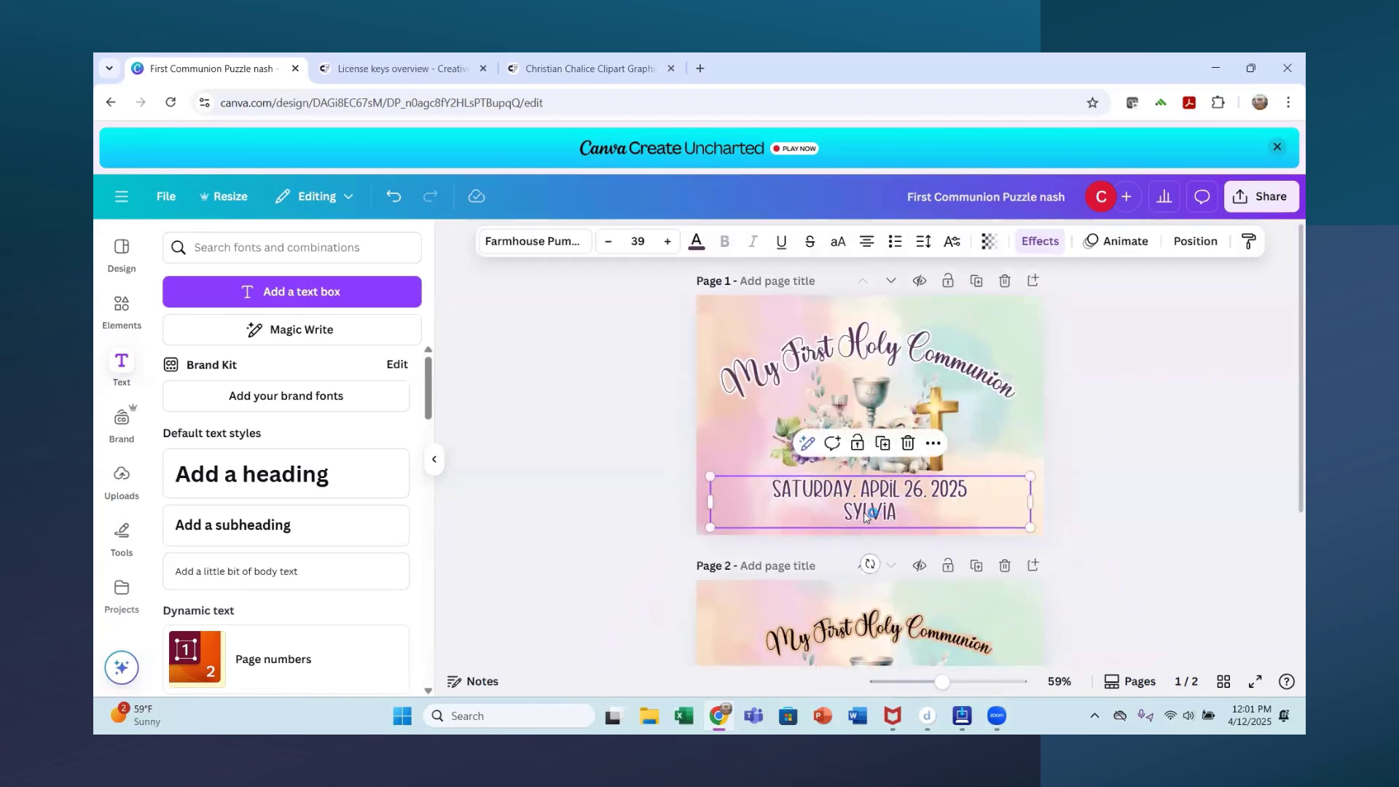
scroll(864, 516, down, 5)
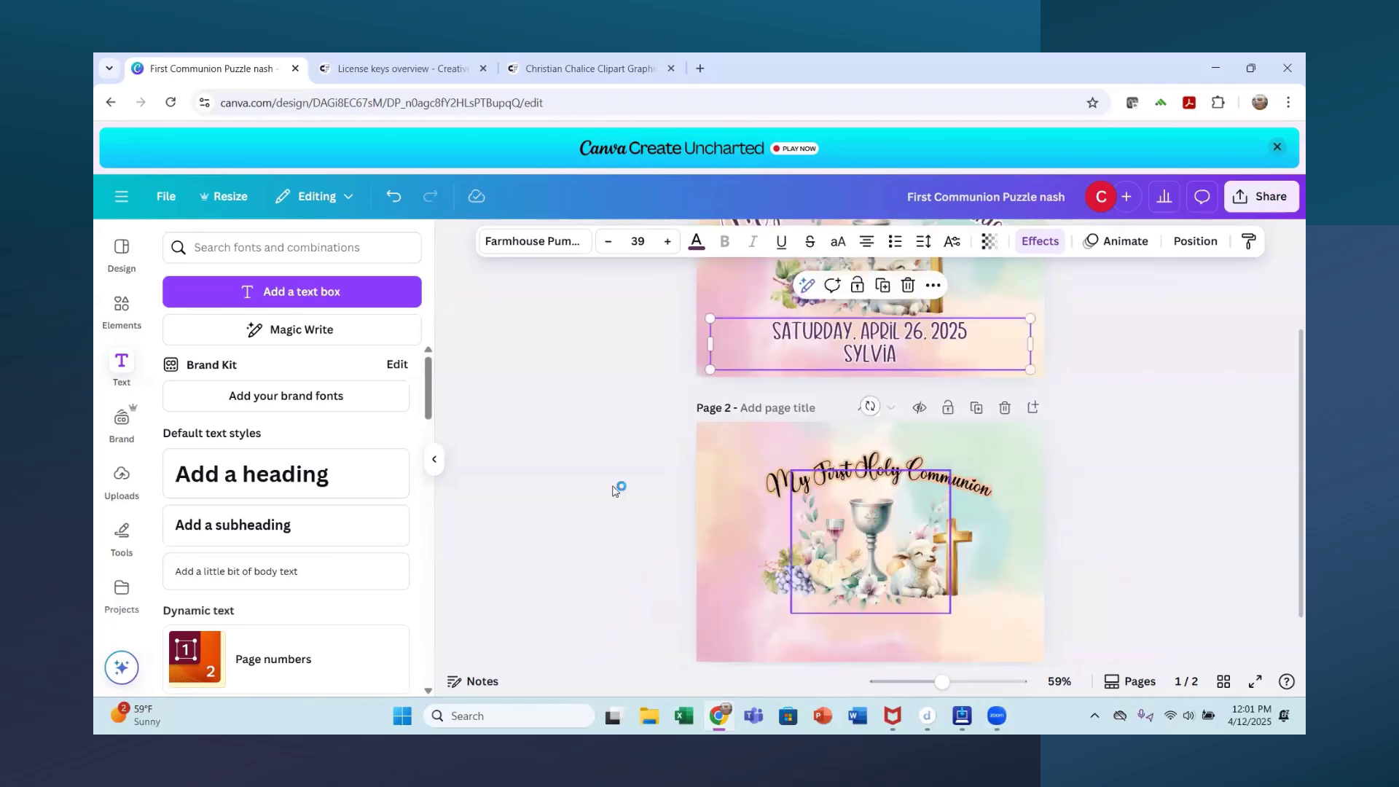
click(284, 291)
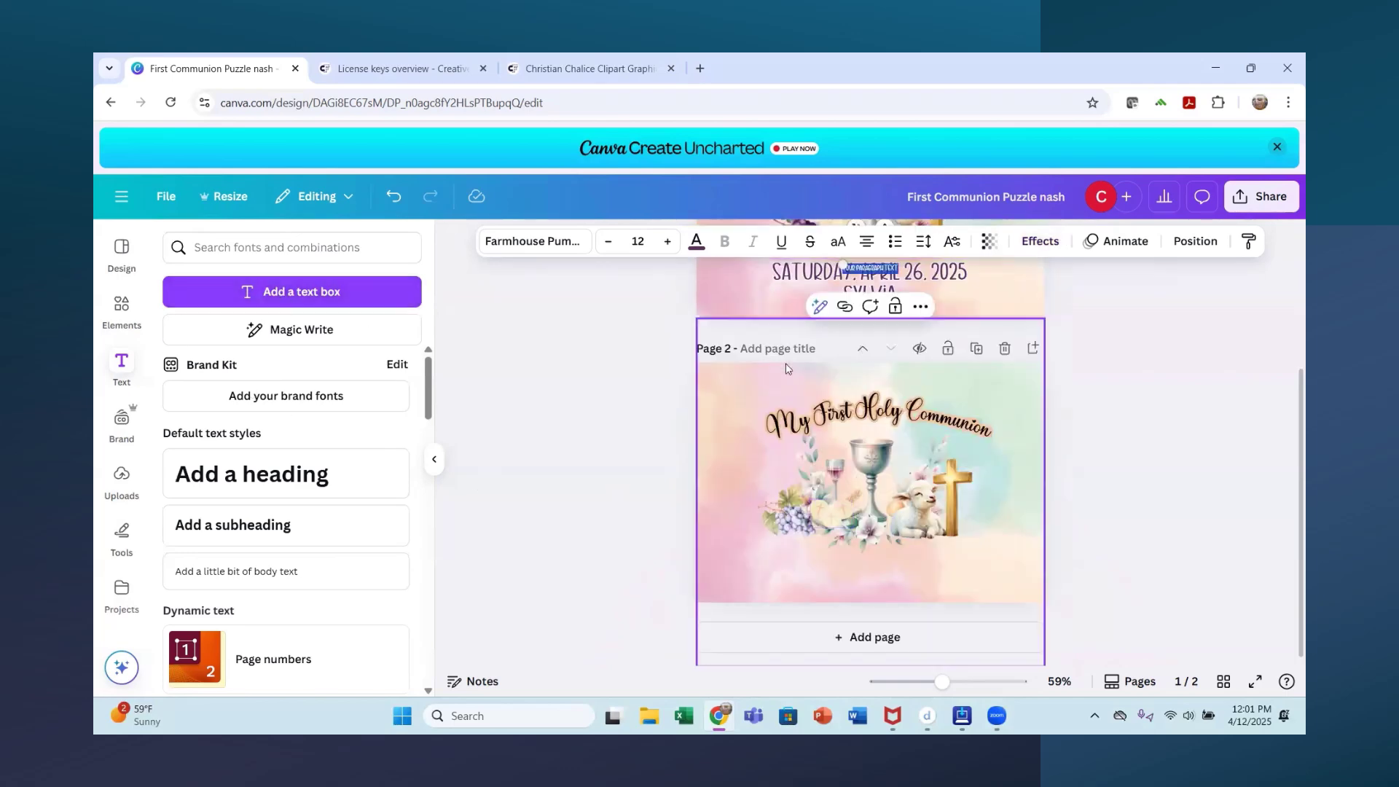
click(878, 268)
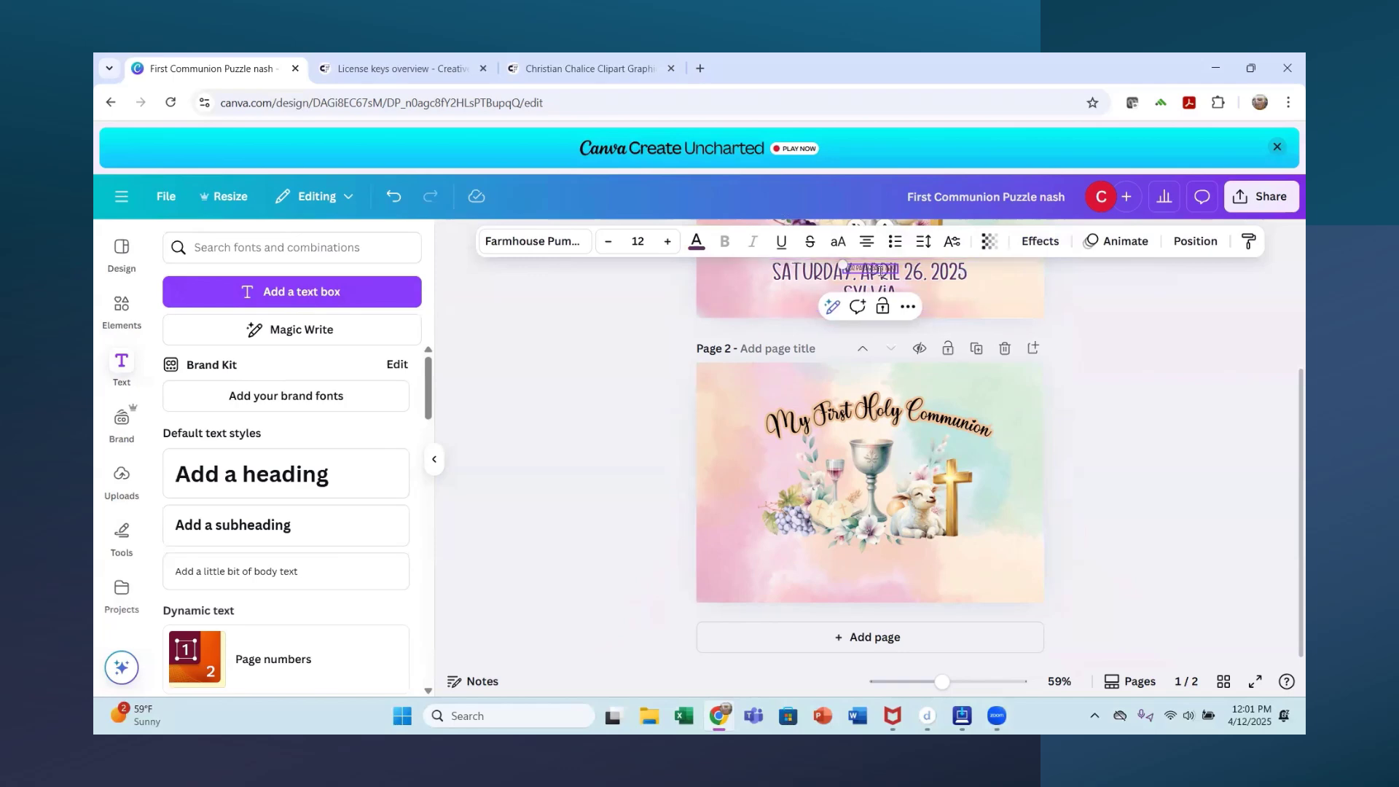
click(393, 196)
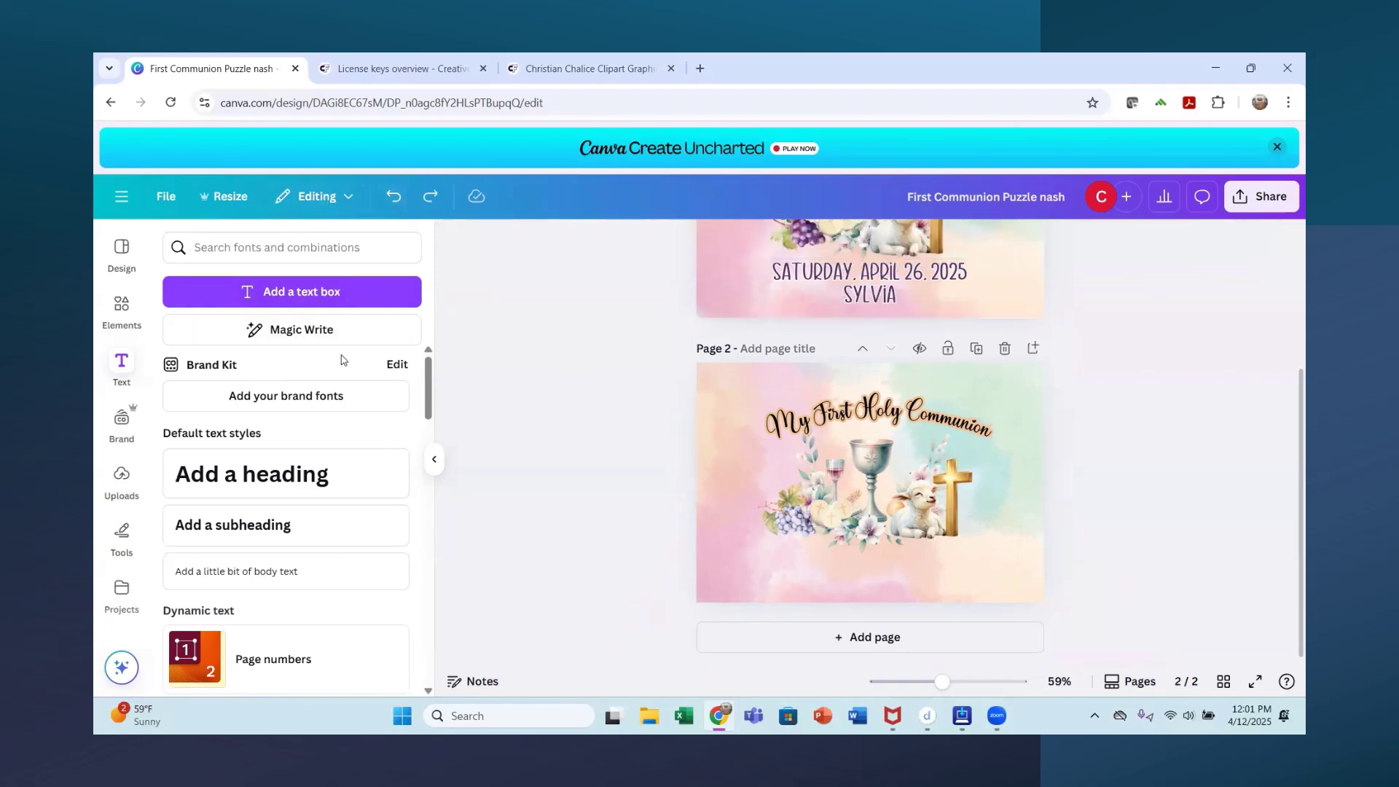
Add a date text box on page 2, undo the stray peach fill, and reselect it
click(320, 307)
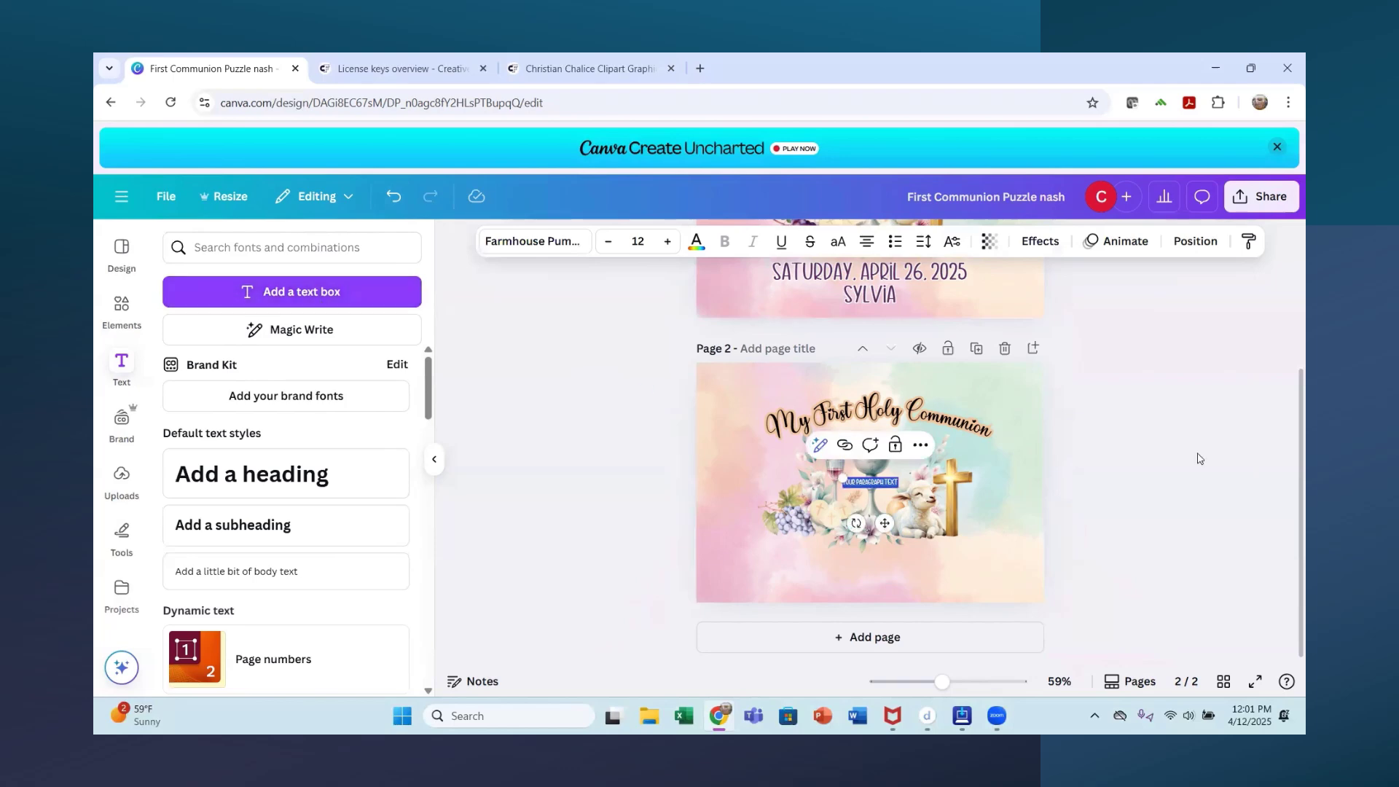
text(Sylvia)
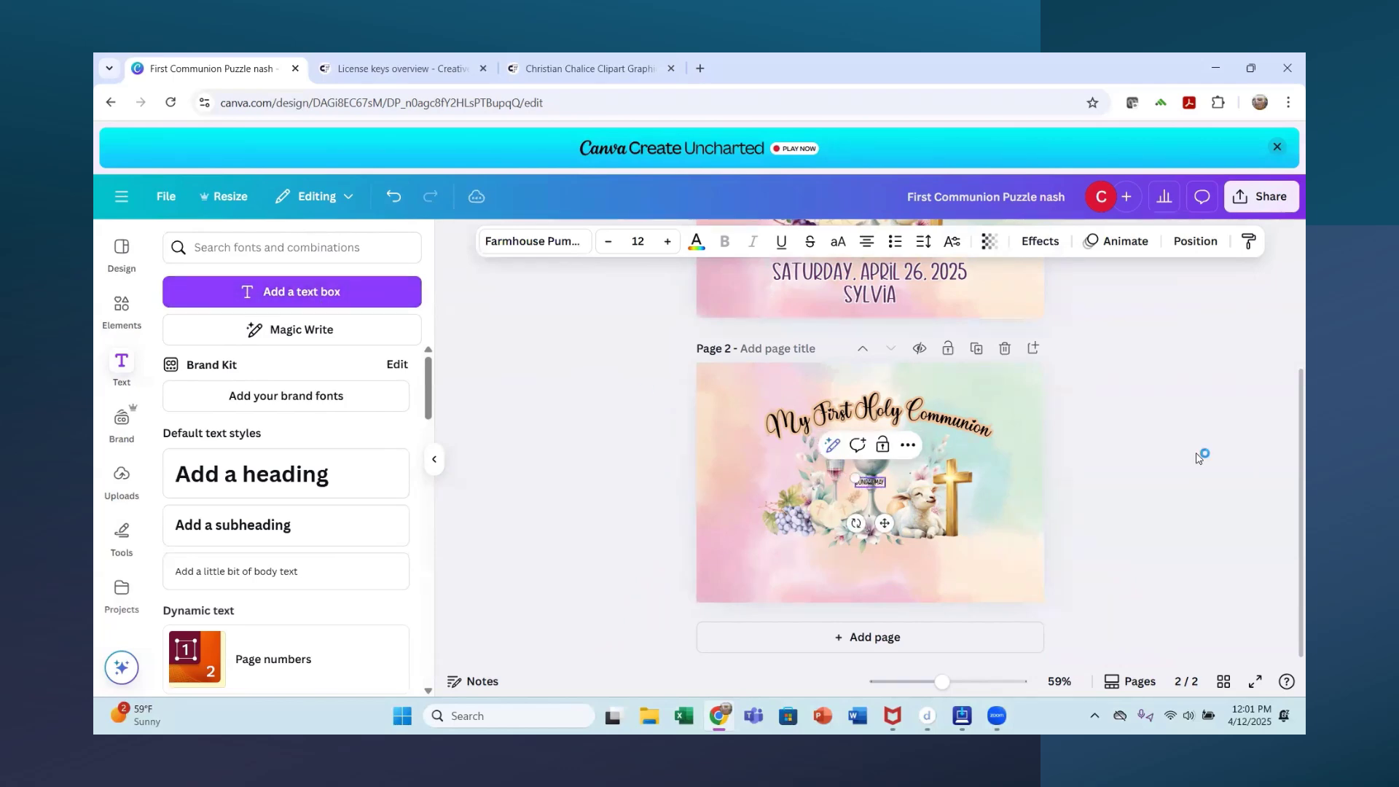
text( 2025)
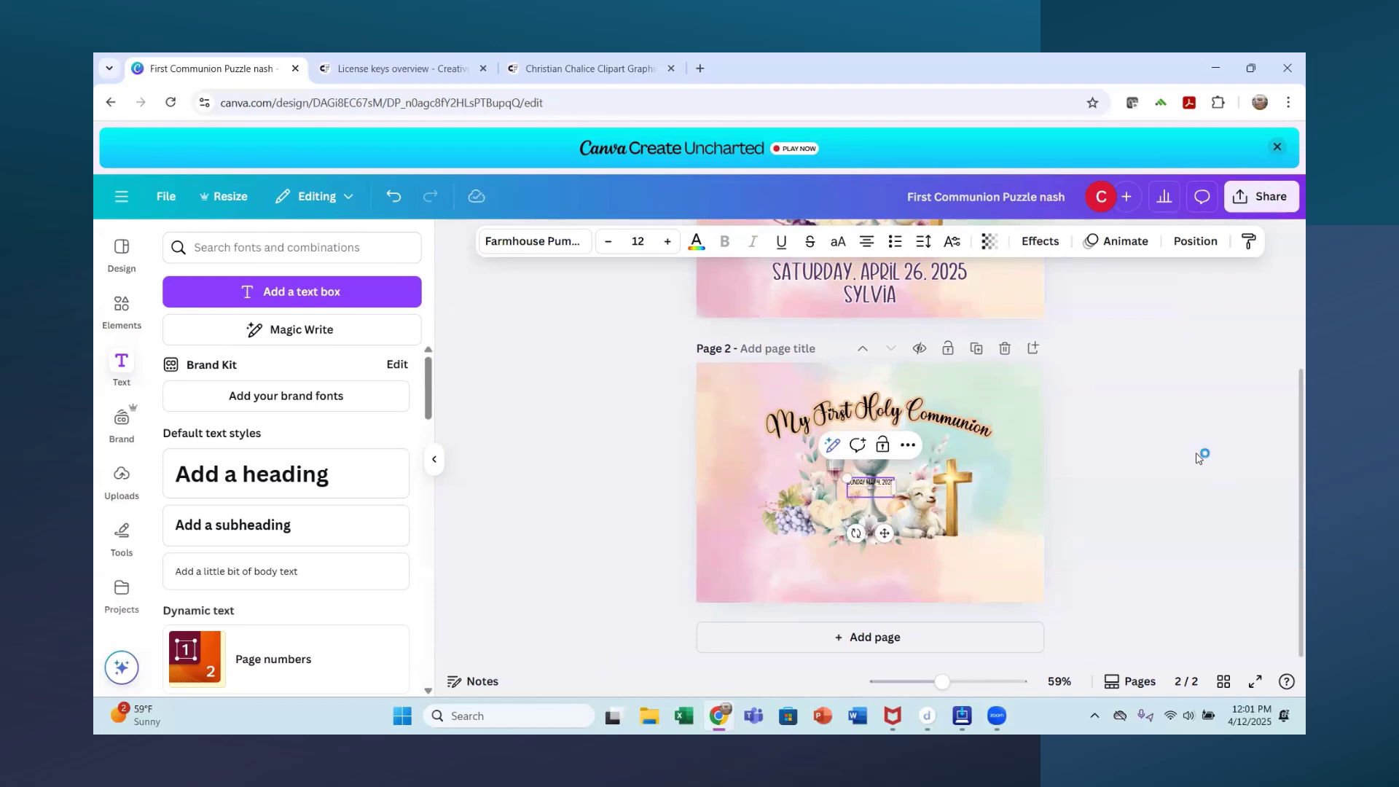
click(1197, 458)
key(Tab)
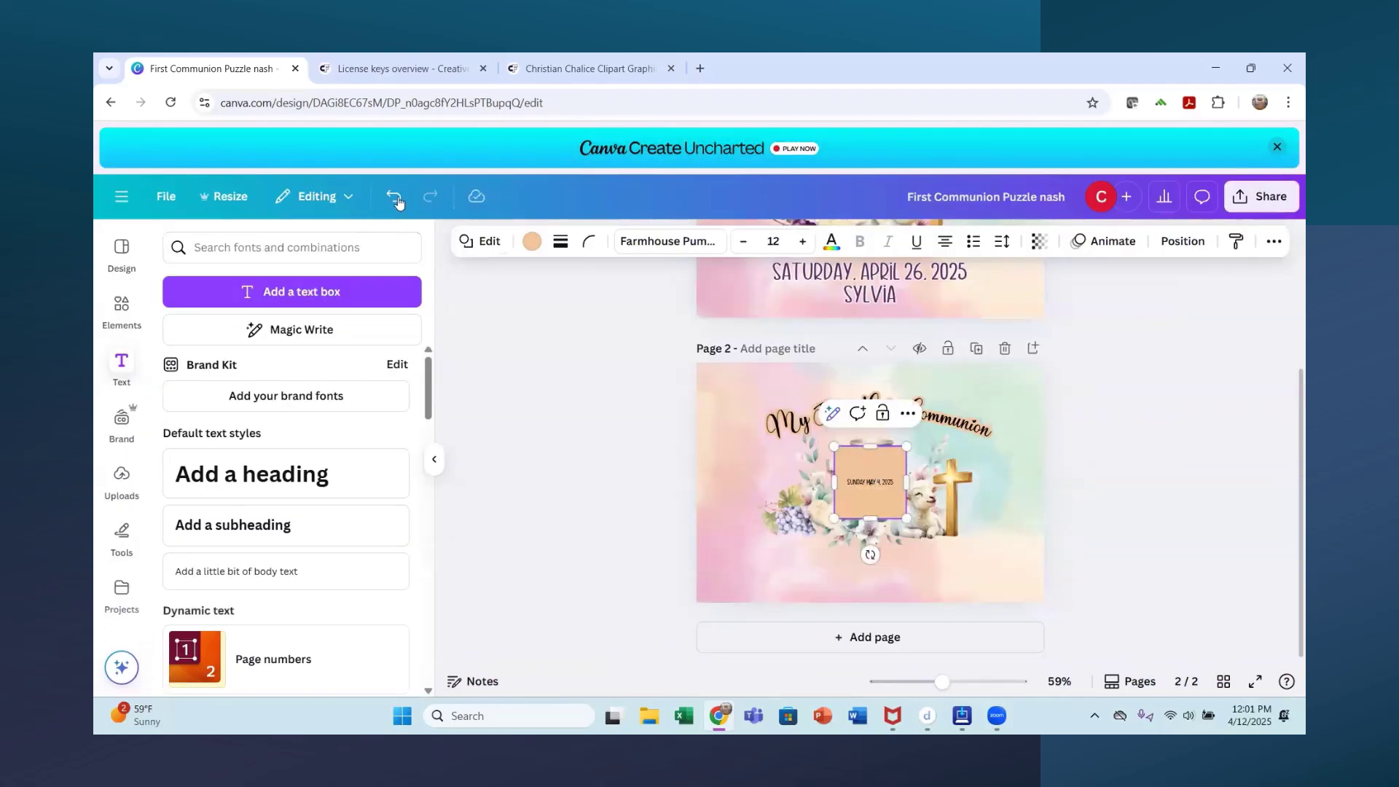
click(397, 202)
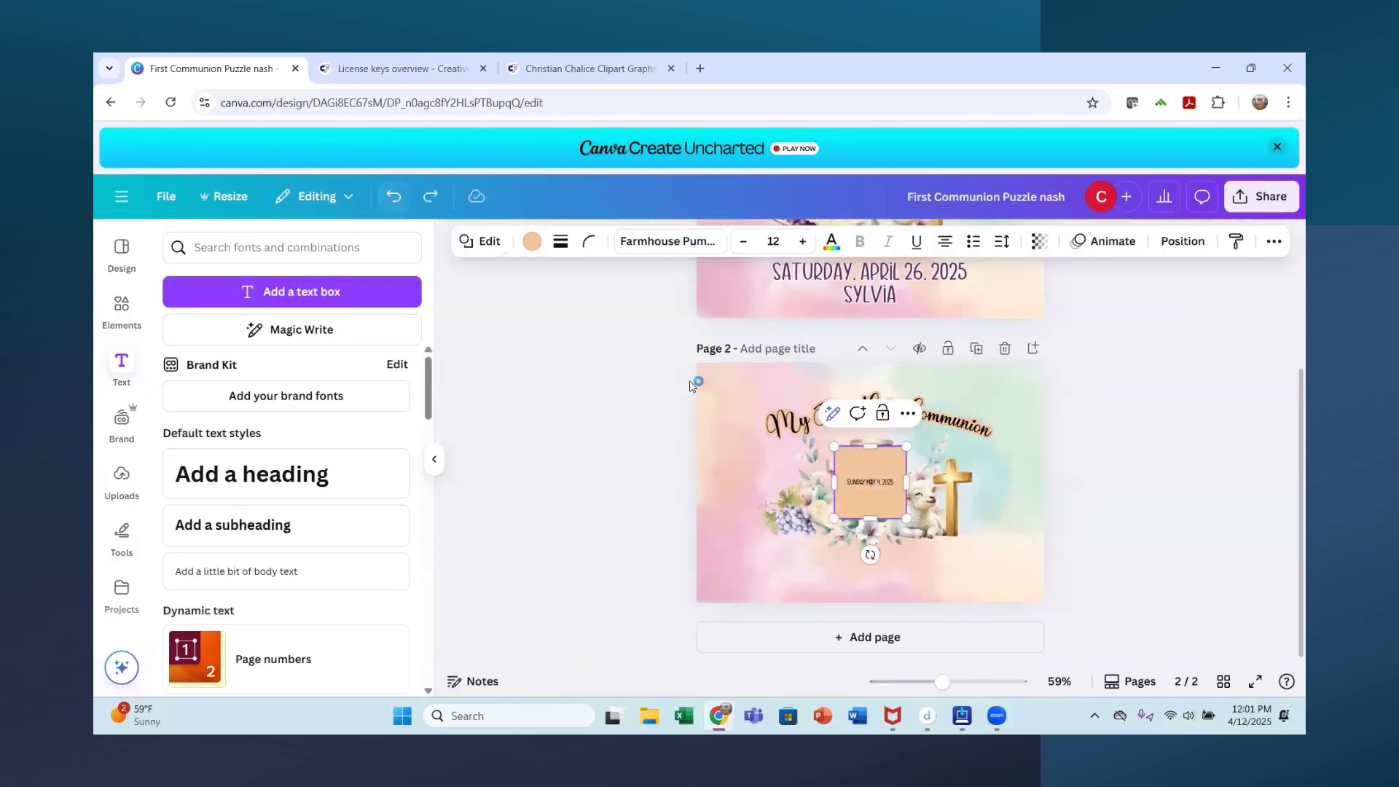
click(392, 198)
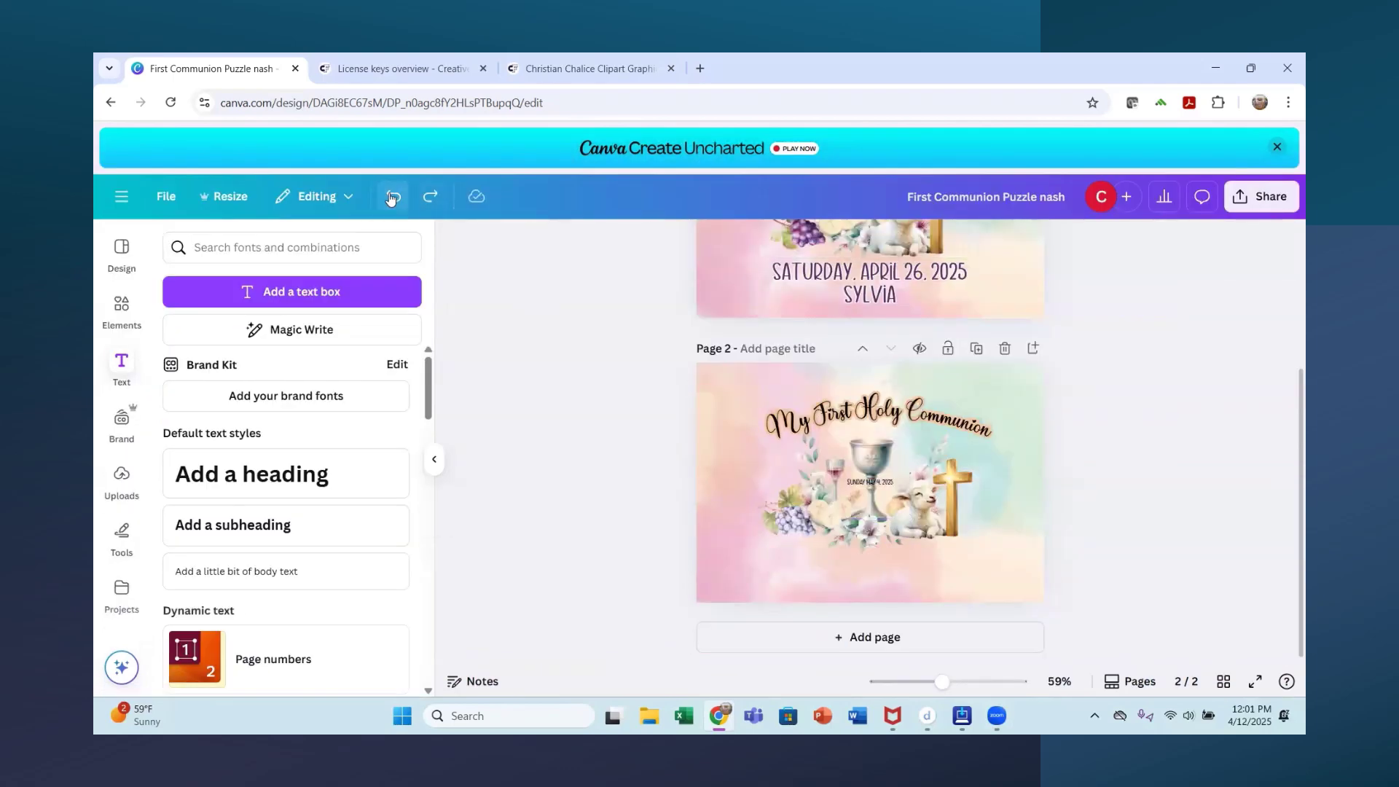
click(878, 482)
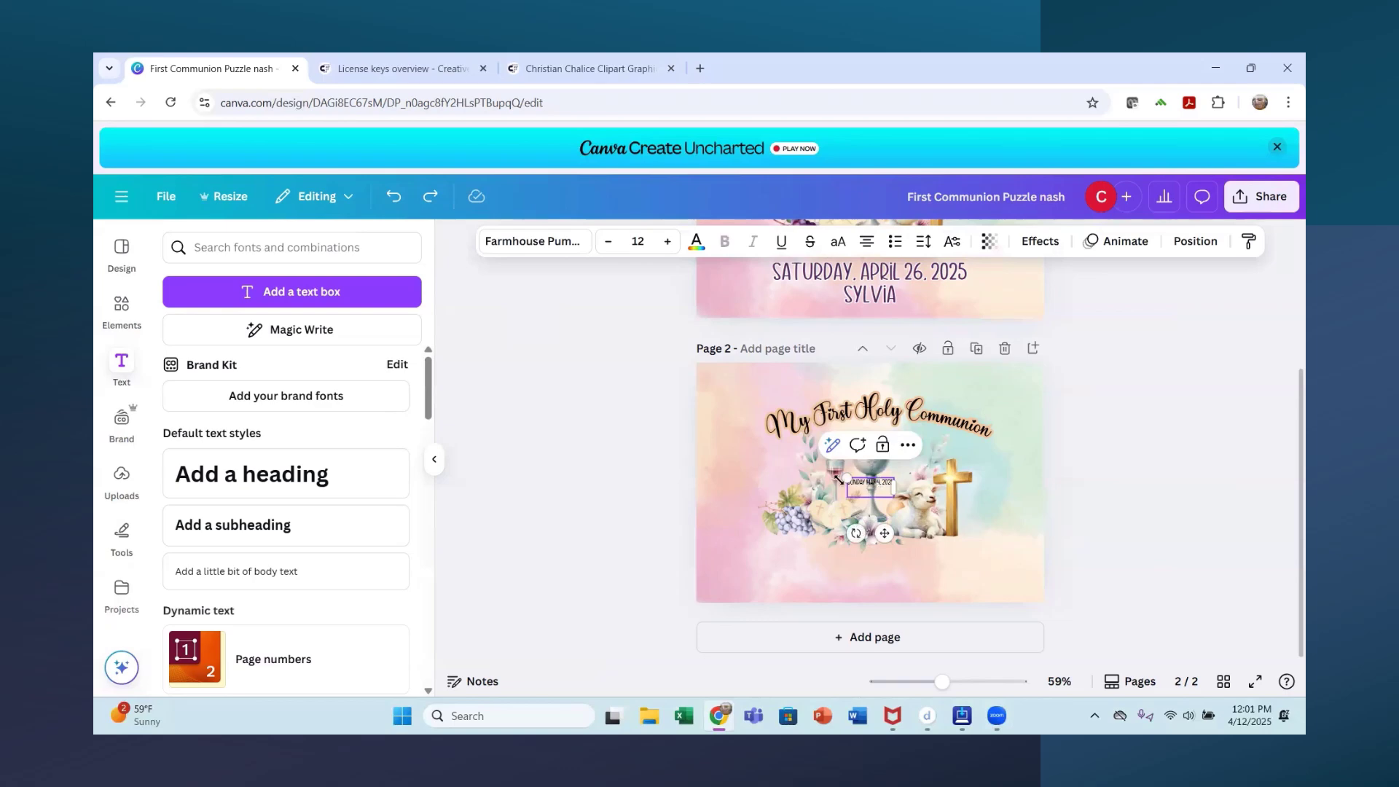
Enlarge the date, then shrink it to size 49.6 and centre it under the picture
drag(845, 478, 617, 383)
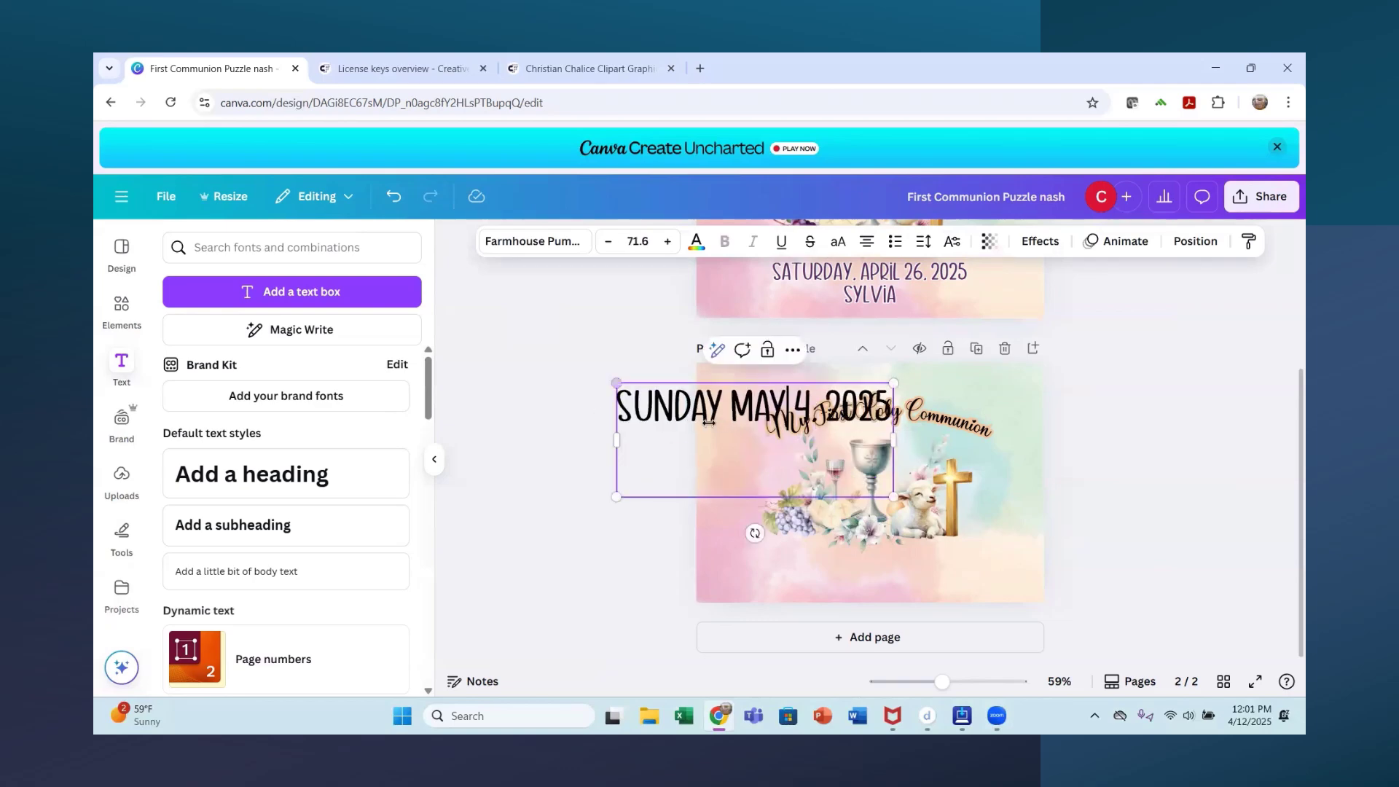
drag(743, 413, 851, 561)
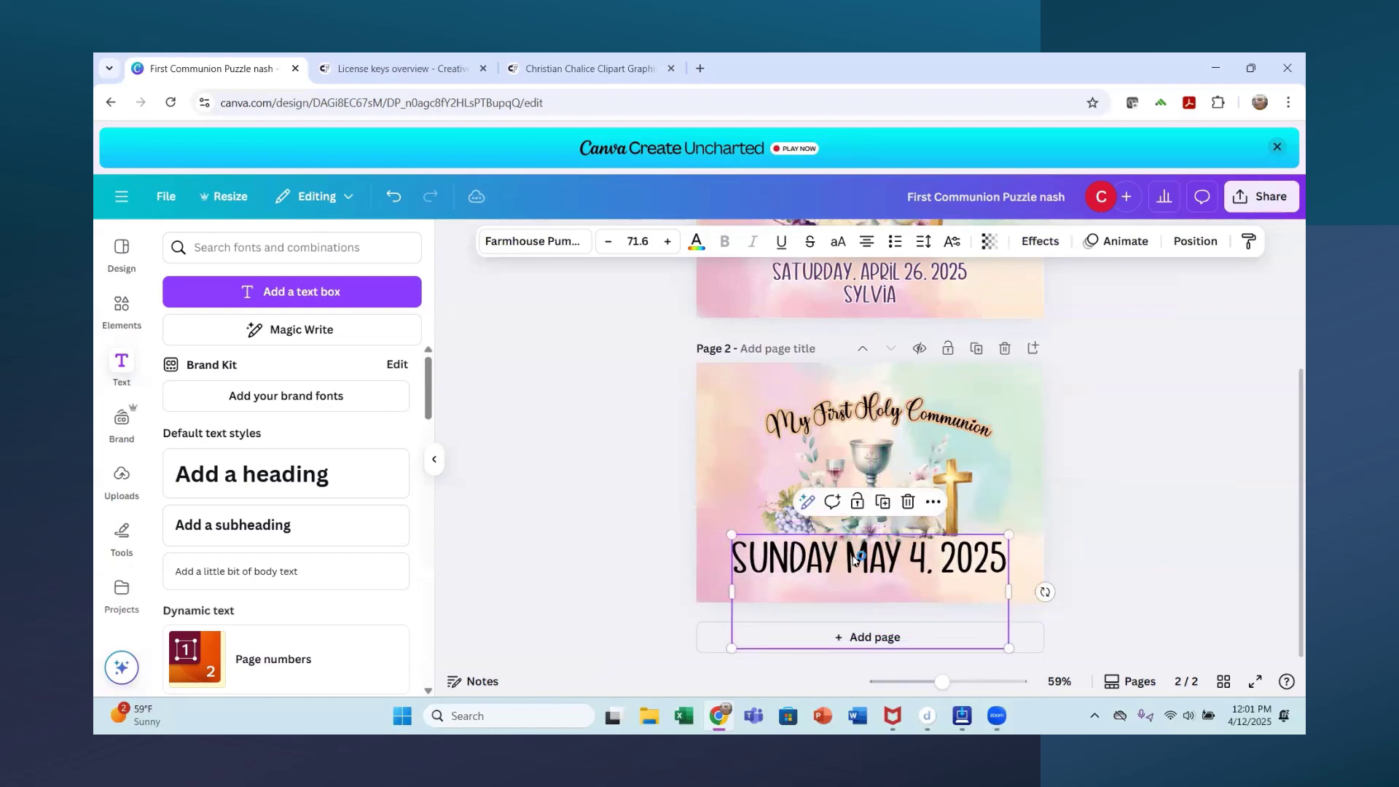
click(608, 243)
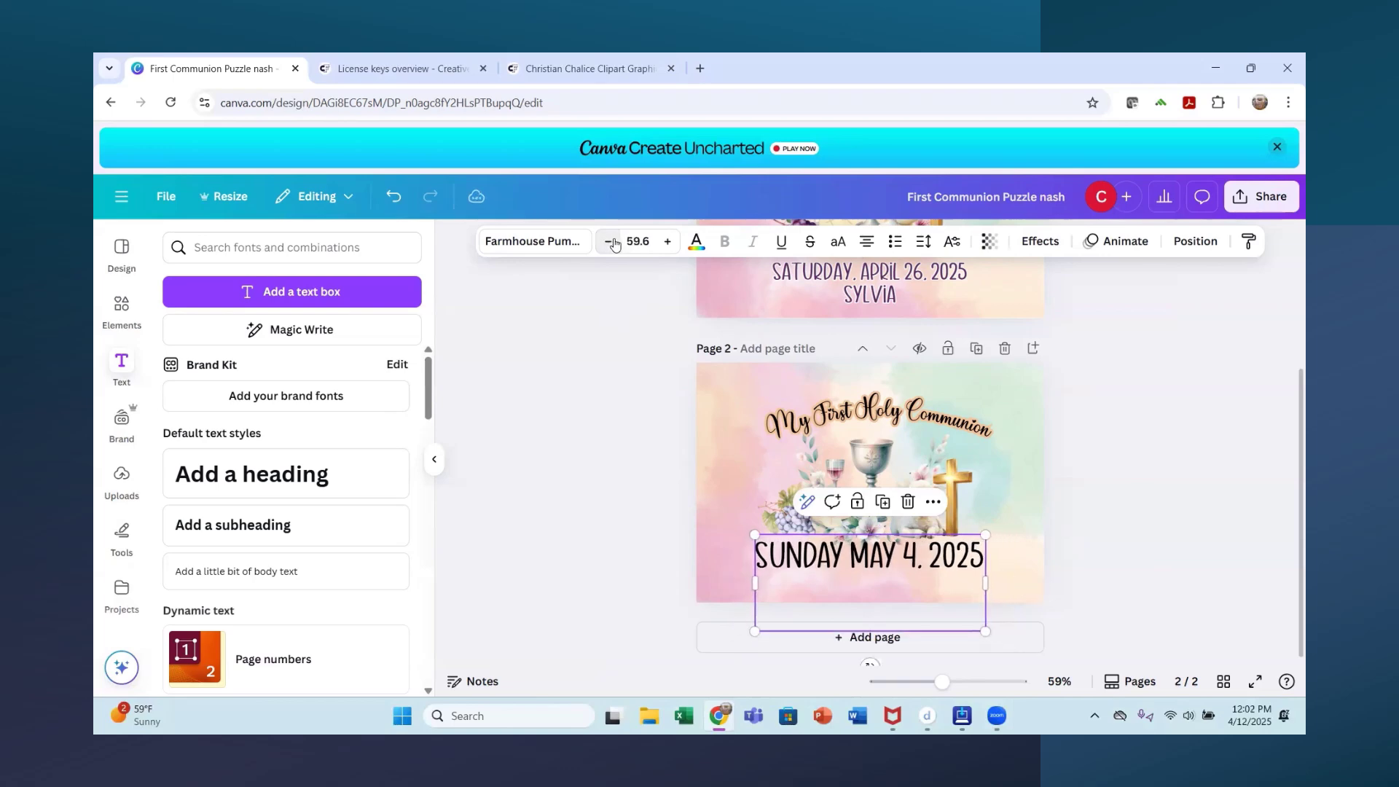
click(608, 243)
click(609, 242)
click(609, 243)
drag(881, 558, 892, 560)
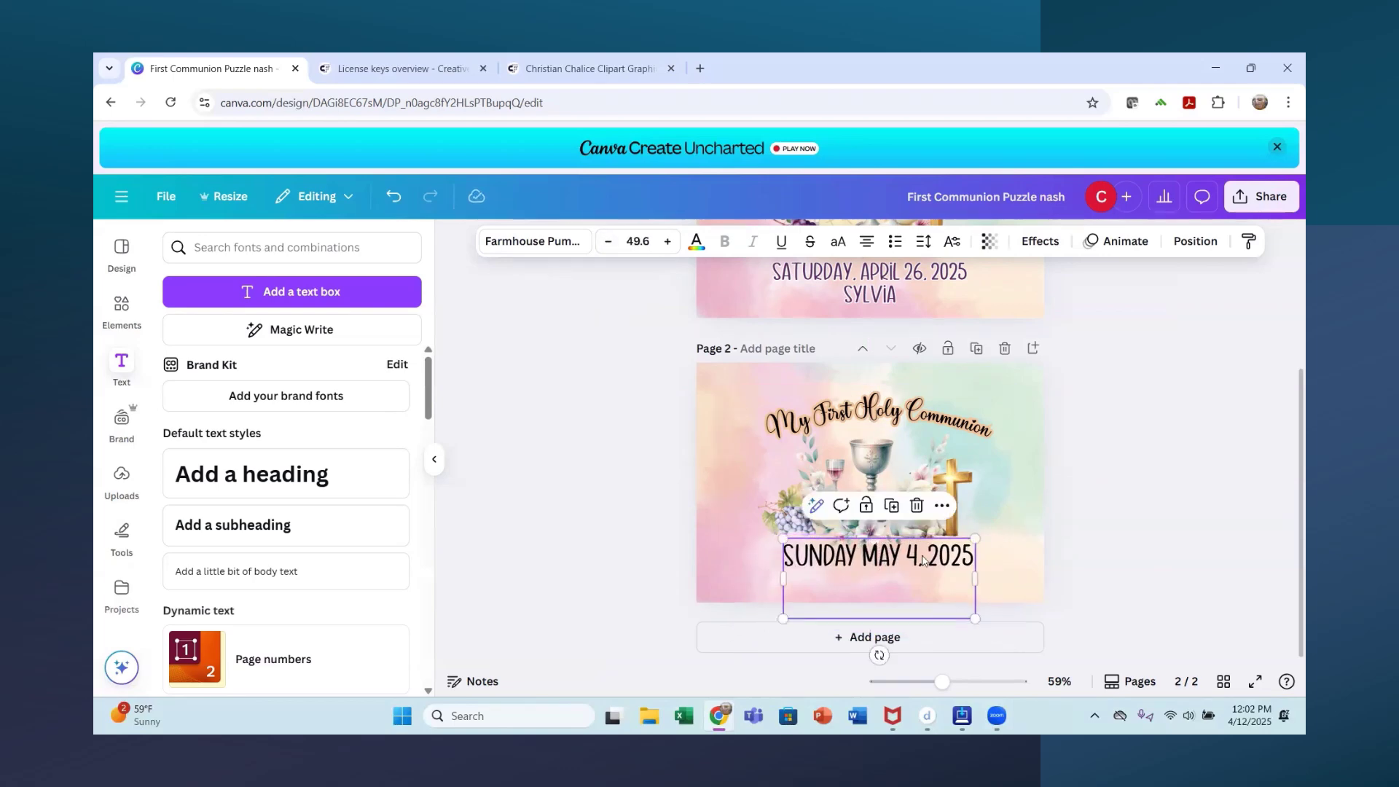
Add a second line beneath the date with the child's name
click(970, 558)
key(Return)
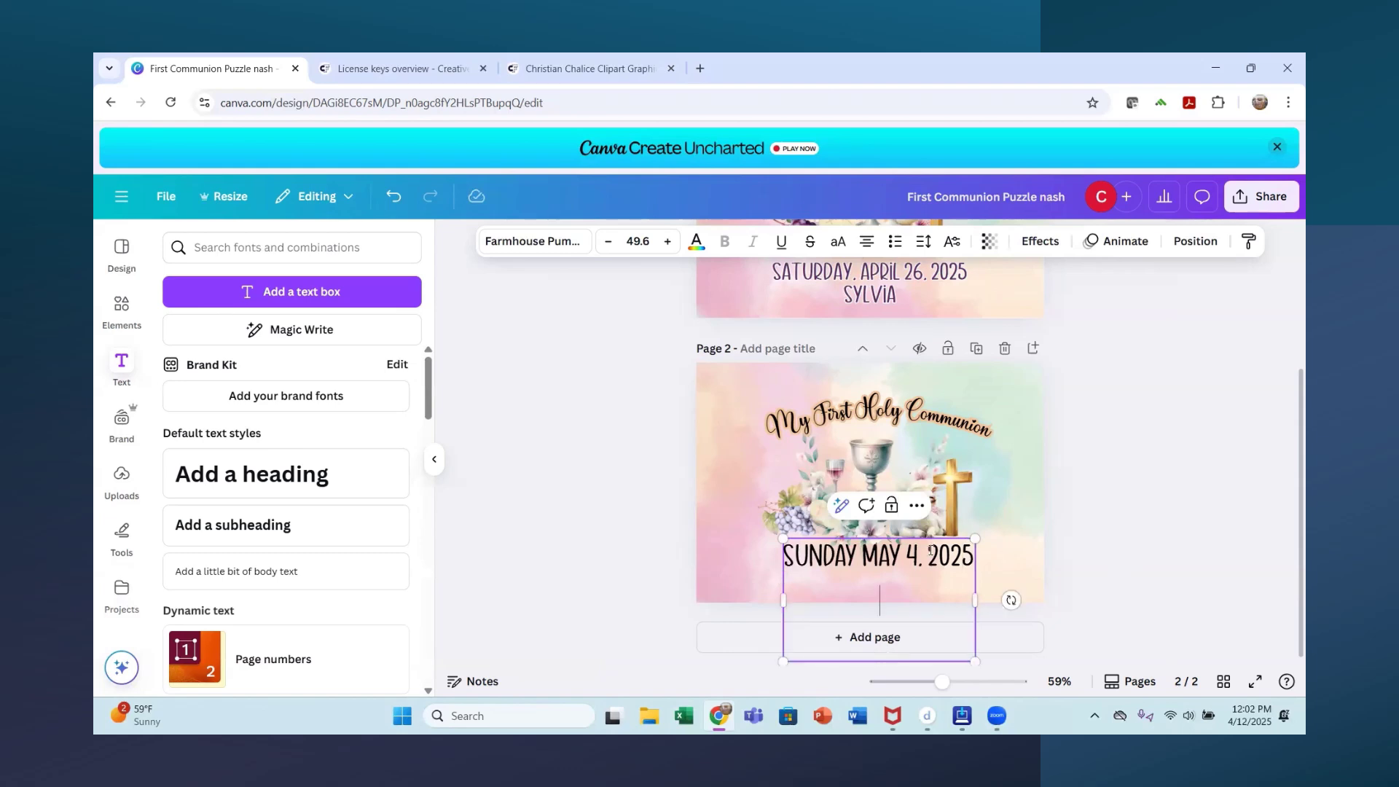
text(GARY)
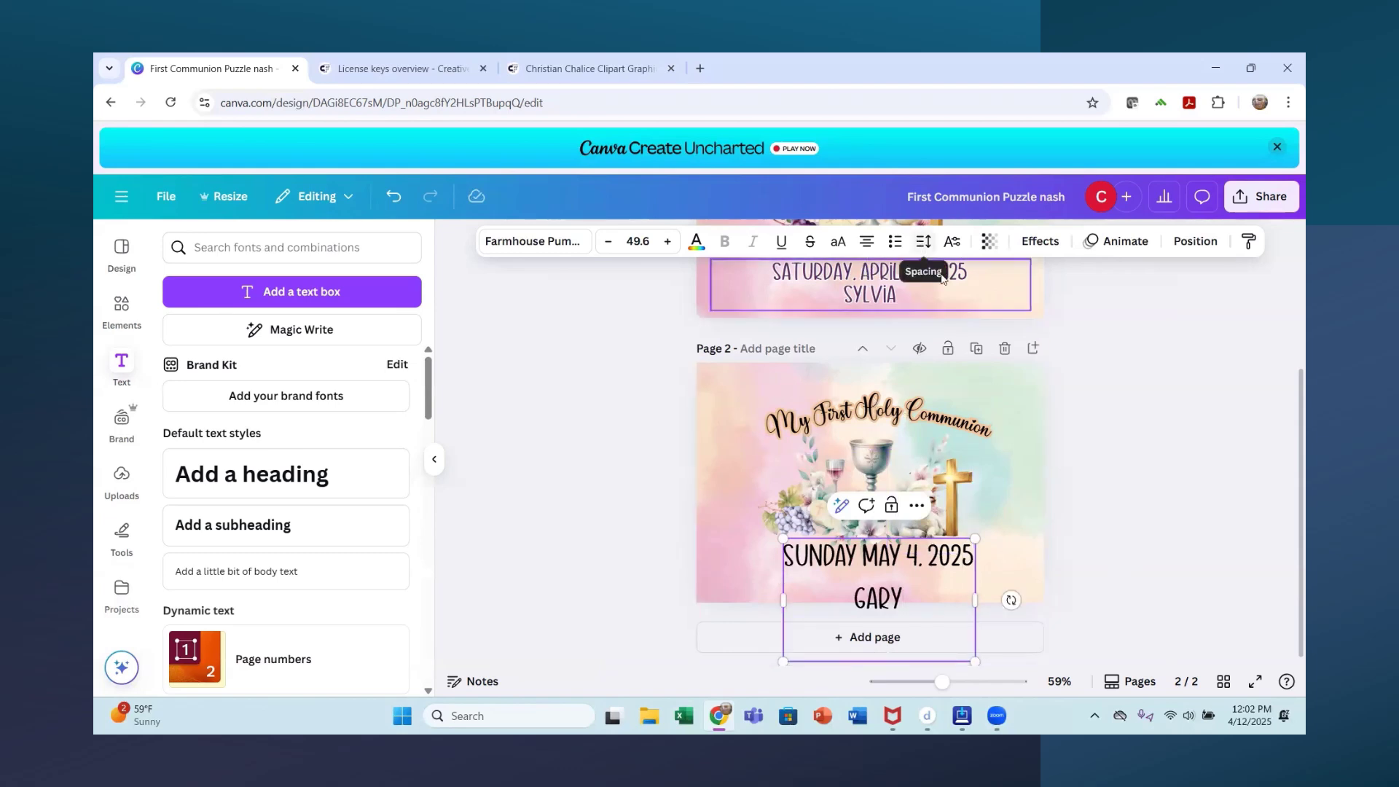
Reduce the date text's line spacing from 1.4 to 0.7
click(924, 241)
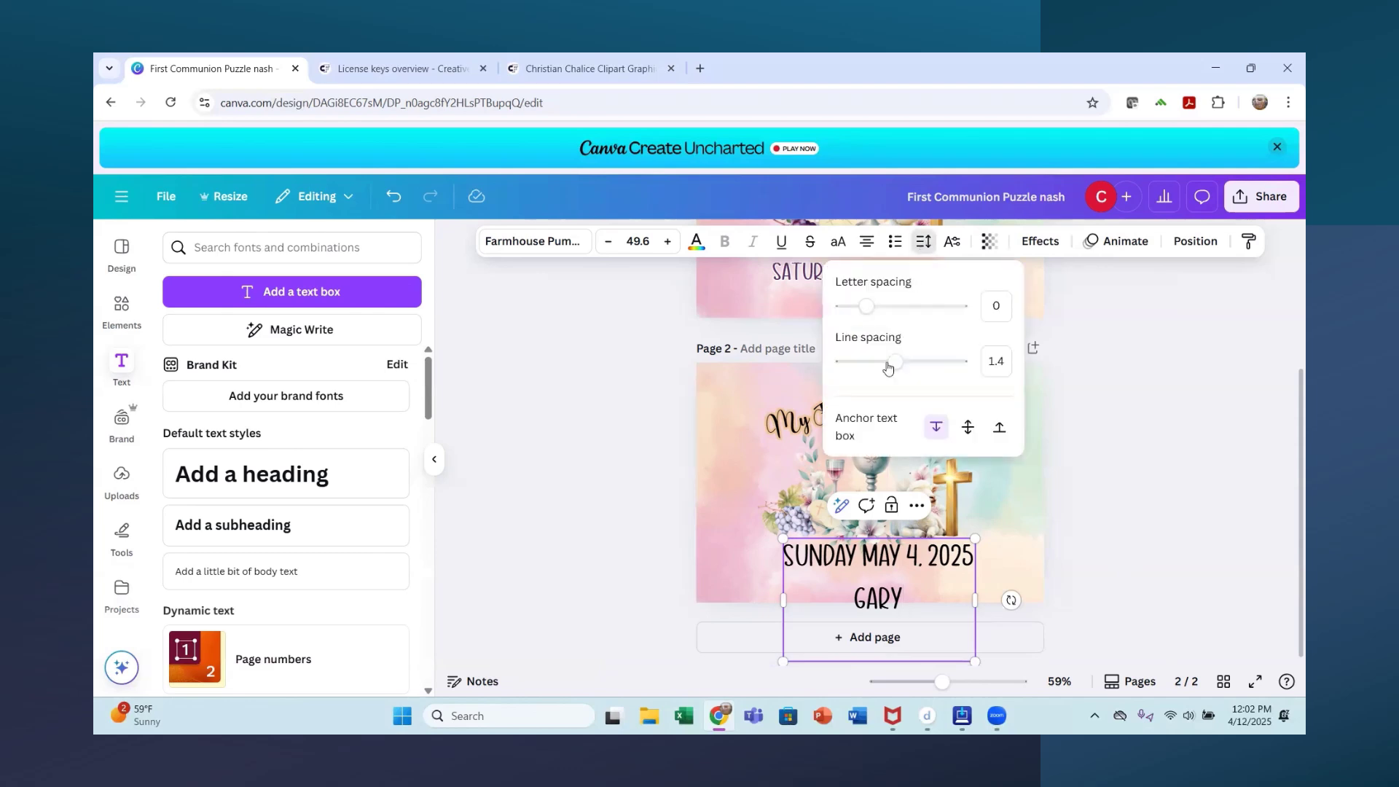
drag(887, 367, 802, 371)
click(1154, 452)
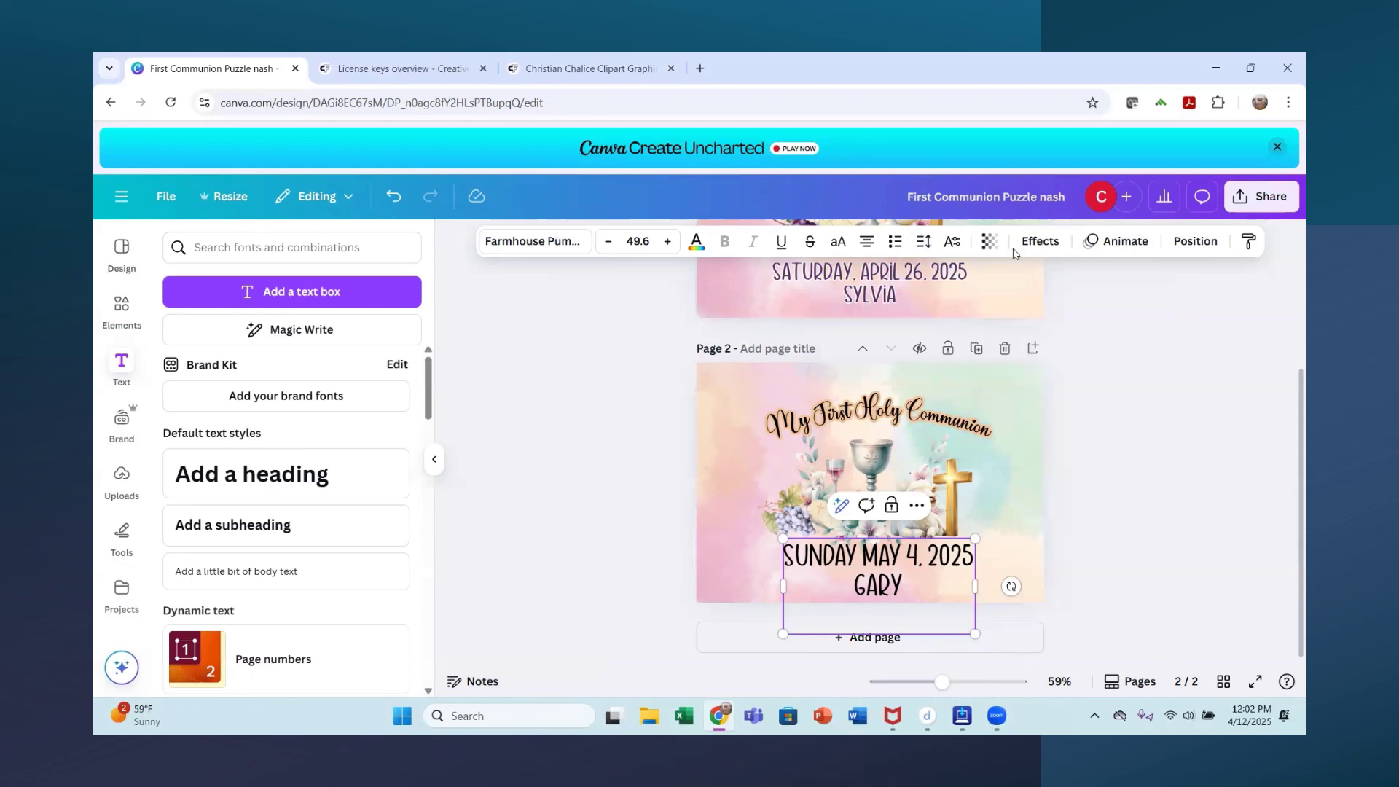
Give the date and name text a white Outline effect
click(1041, 244)
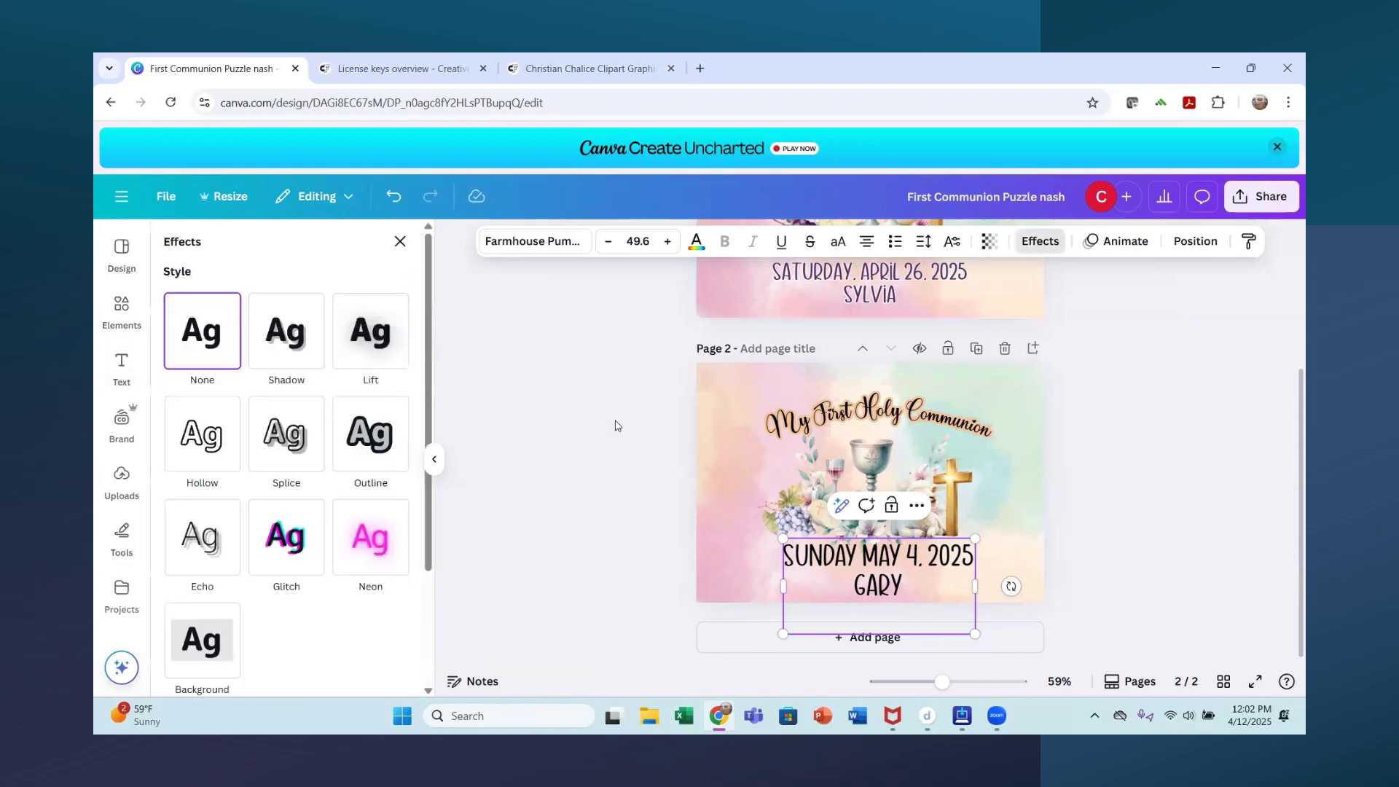
click(374, 426)
scroll(372, 437, down, 2)
click(396, 494)
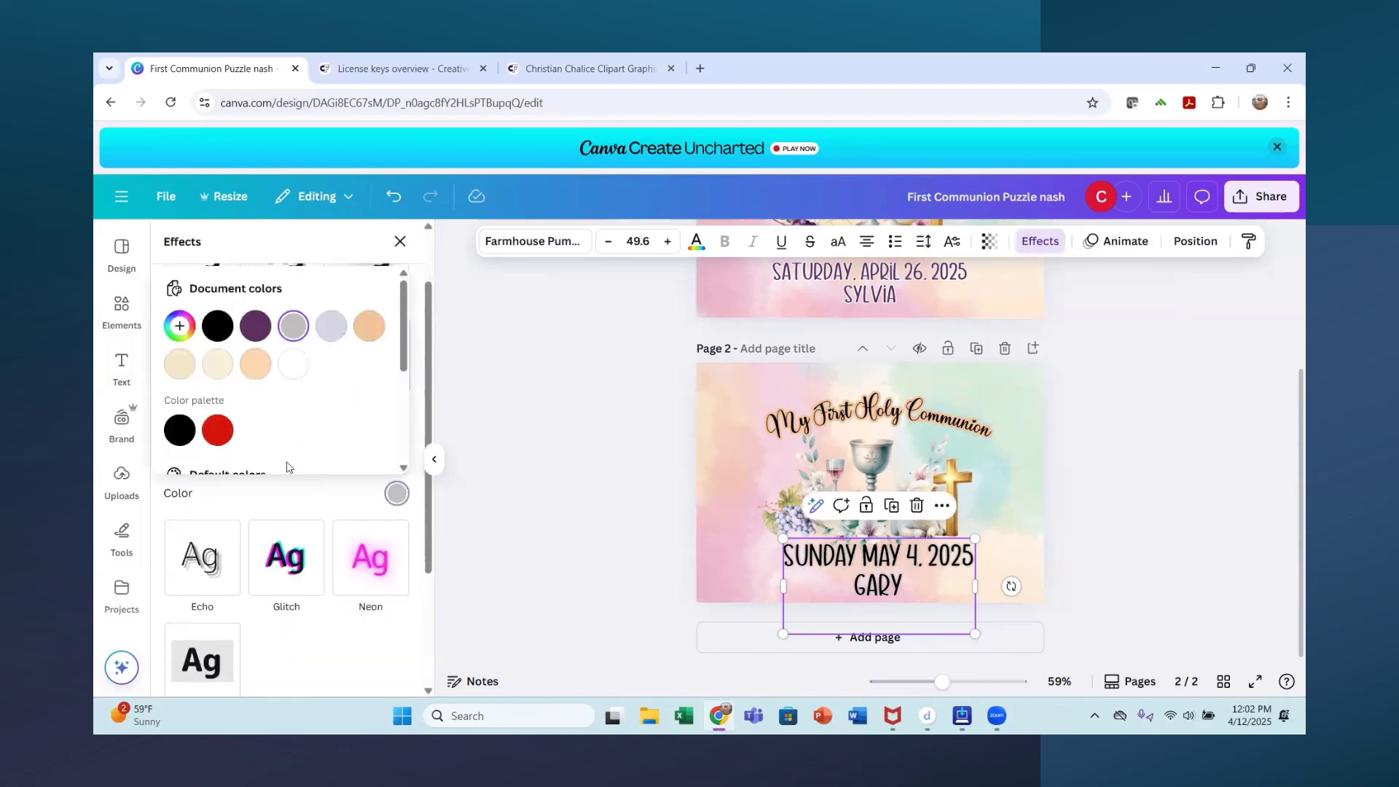
click(295, 367)
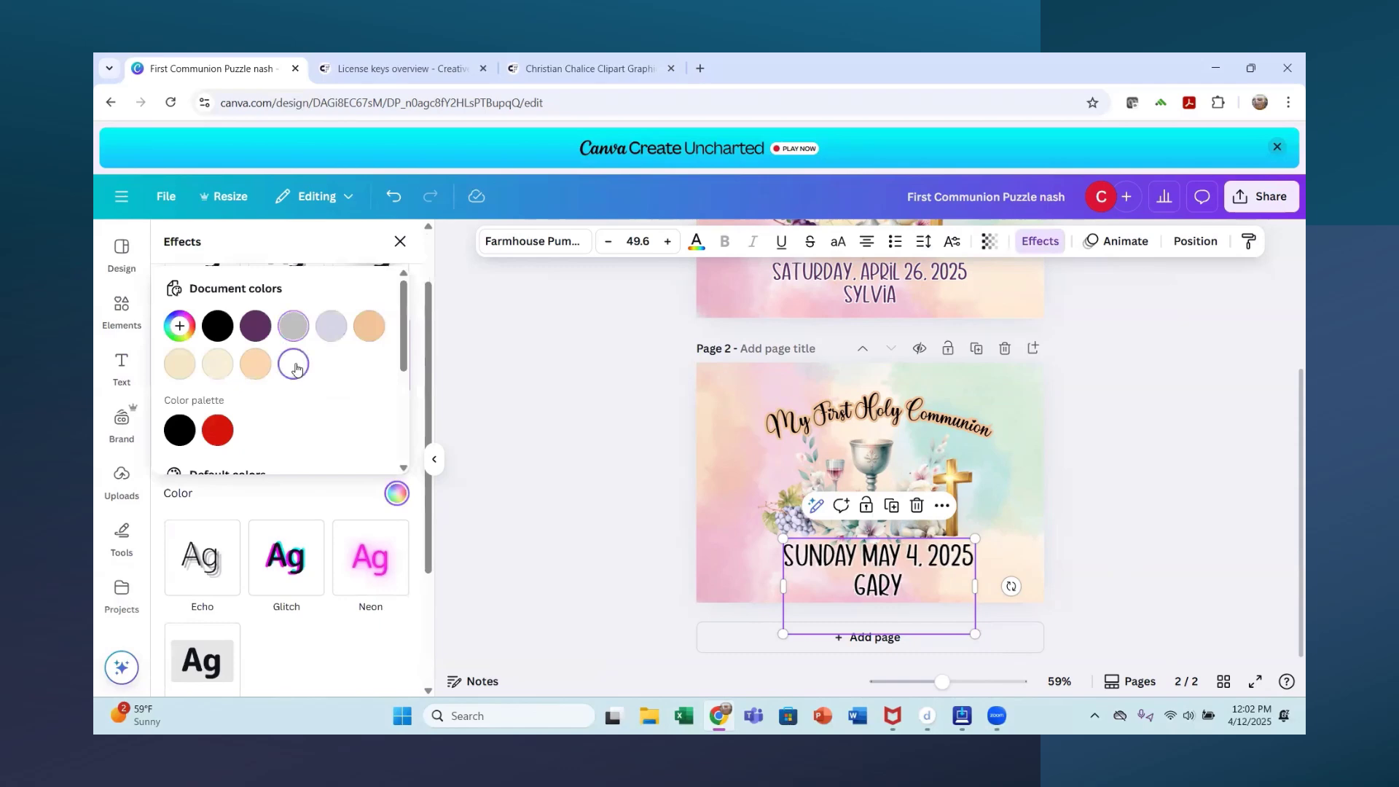
click(1209, 442)
click(1173, 420)
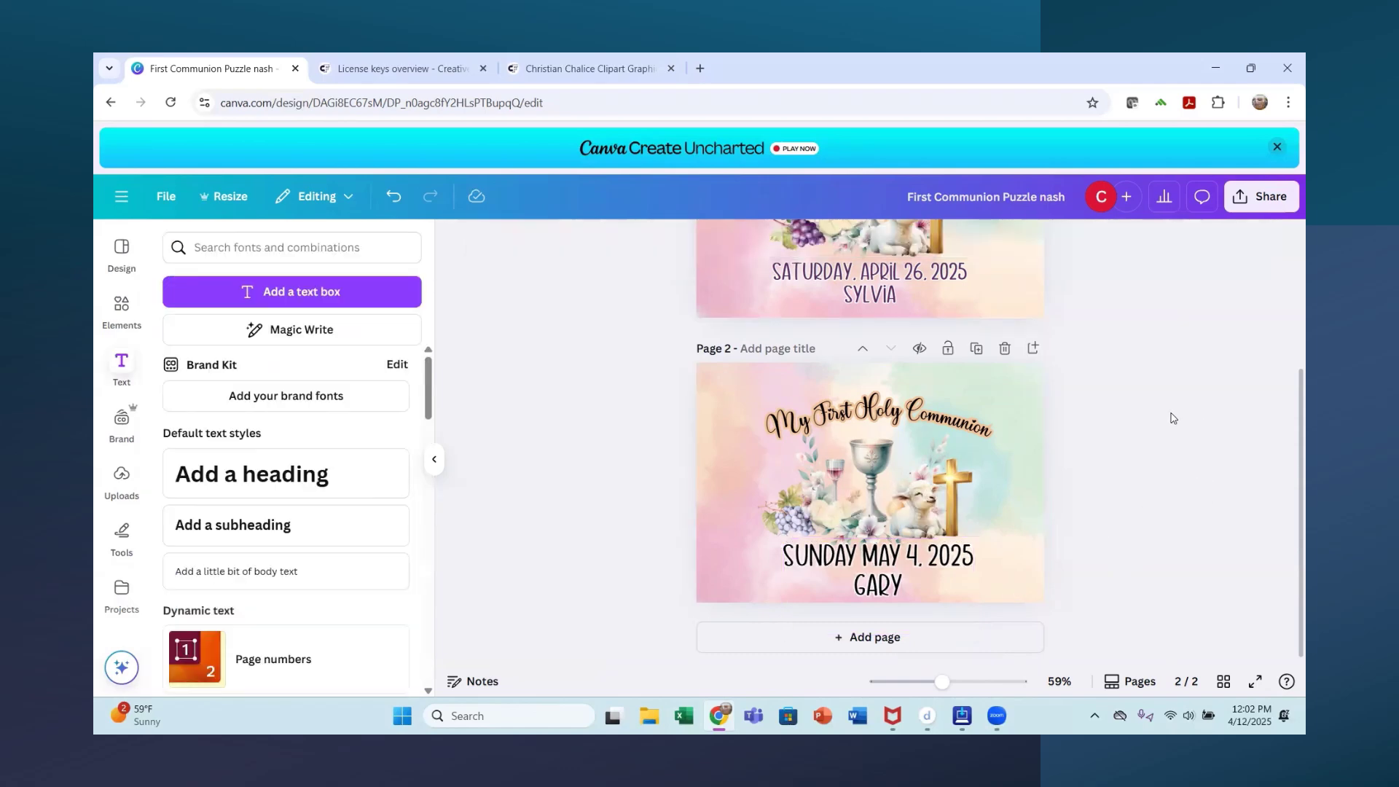
Export only page 2 as a PNG at size 3.125 with a transparent background
click(1263, 197)
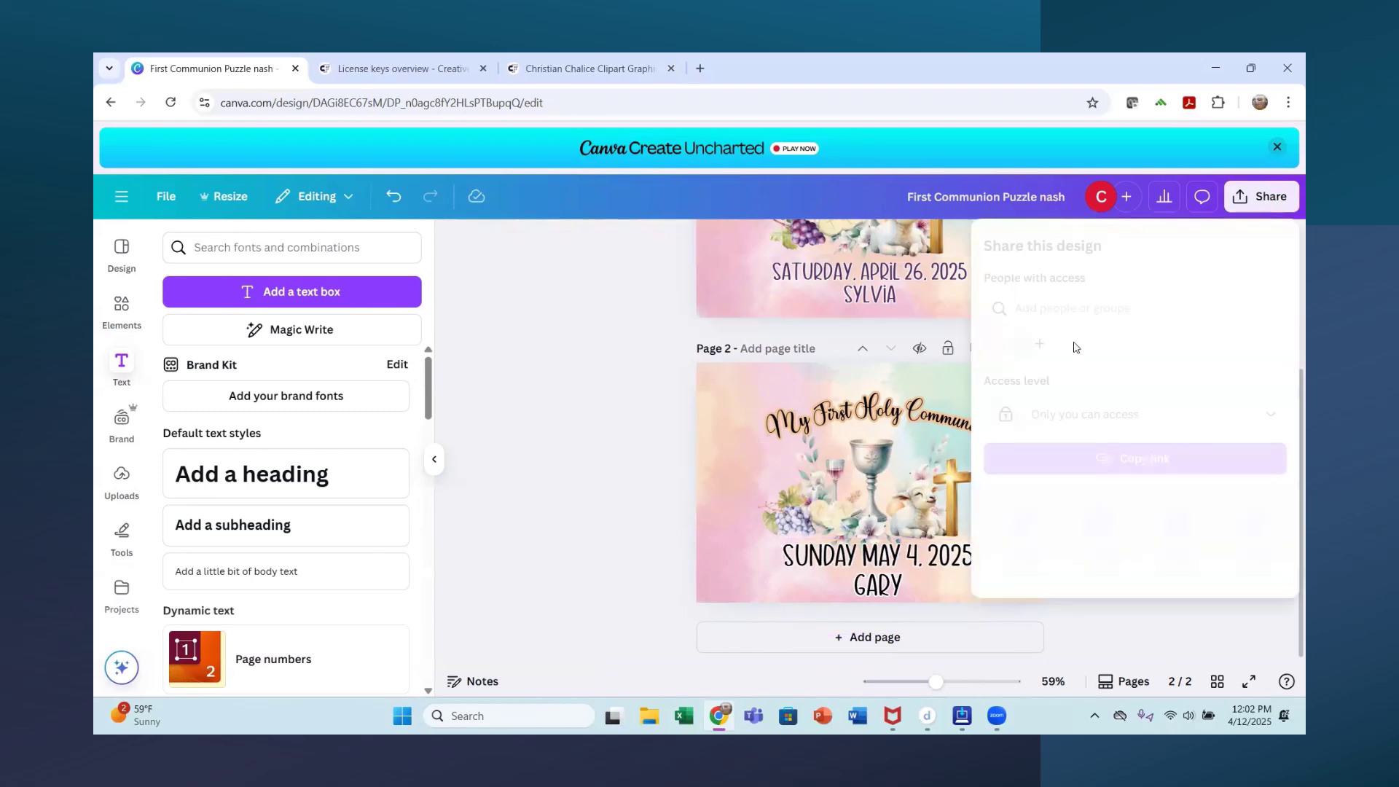
click(1021, 519)
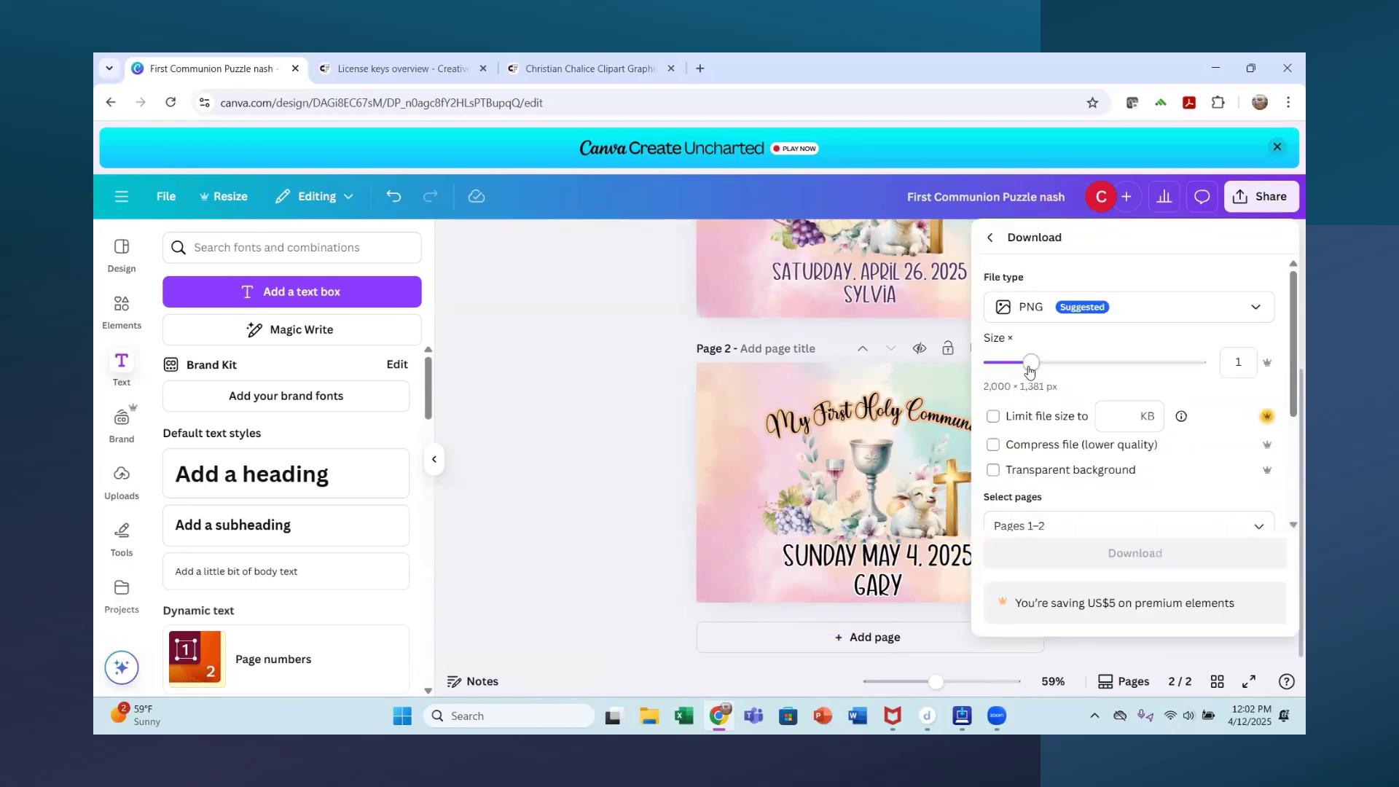
drag(1029, 372, 1210, 351)
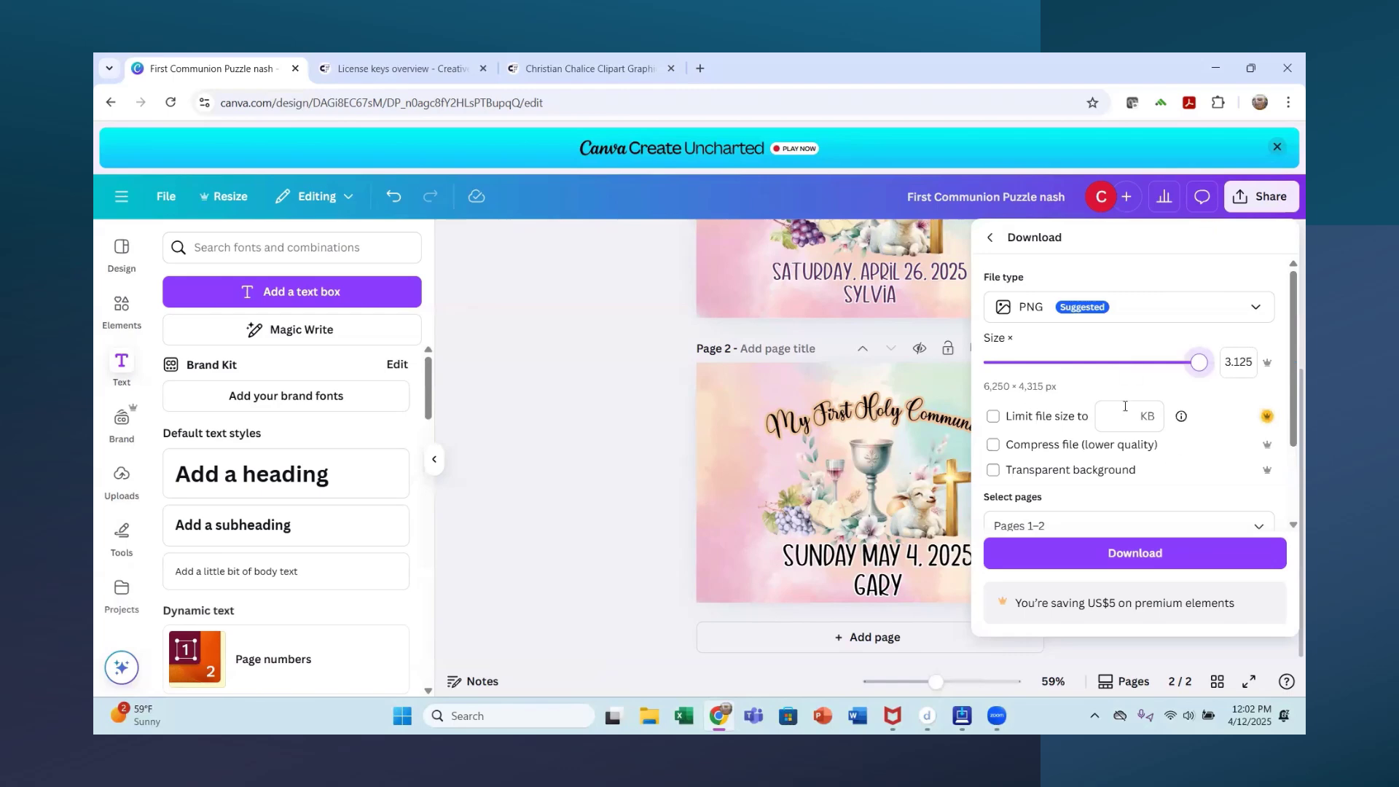
click(1013, 472)
click(1158, 525)
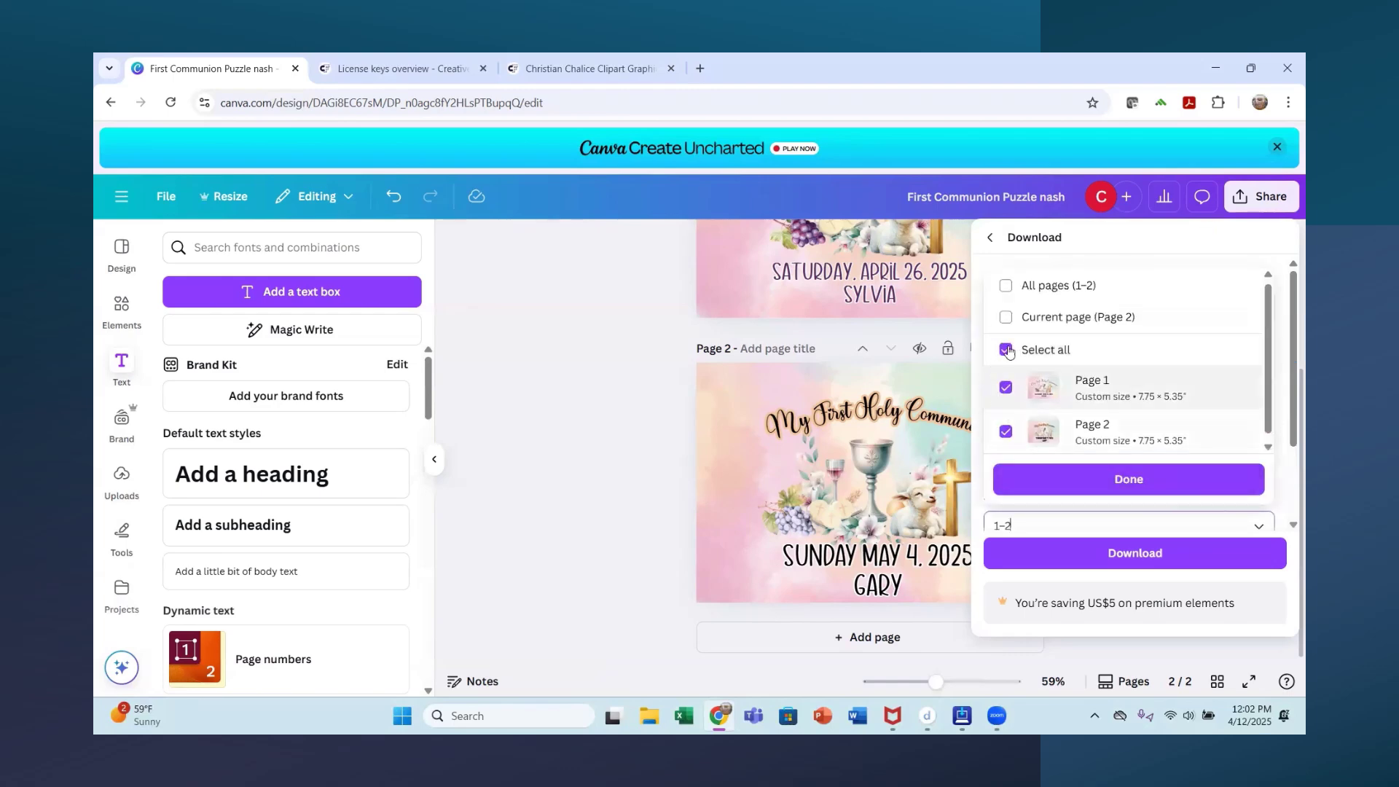
click(1005, 354)
click(1005, 432)
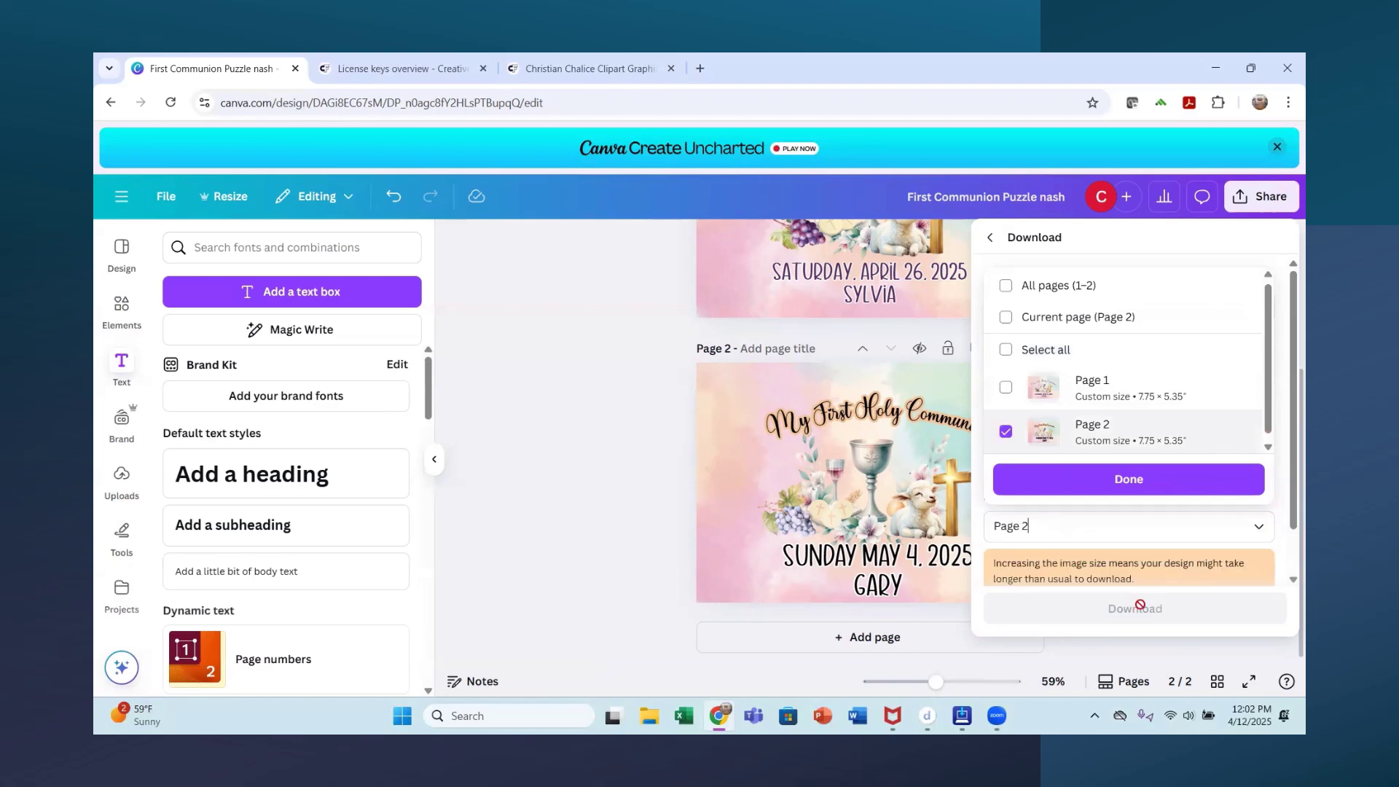
click(1093, 481)
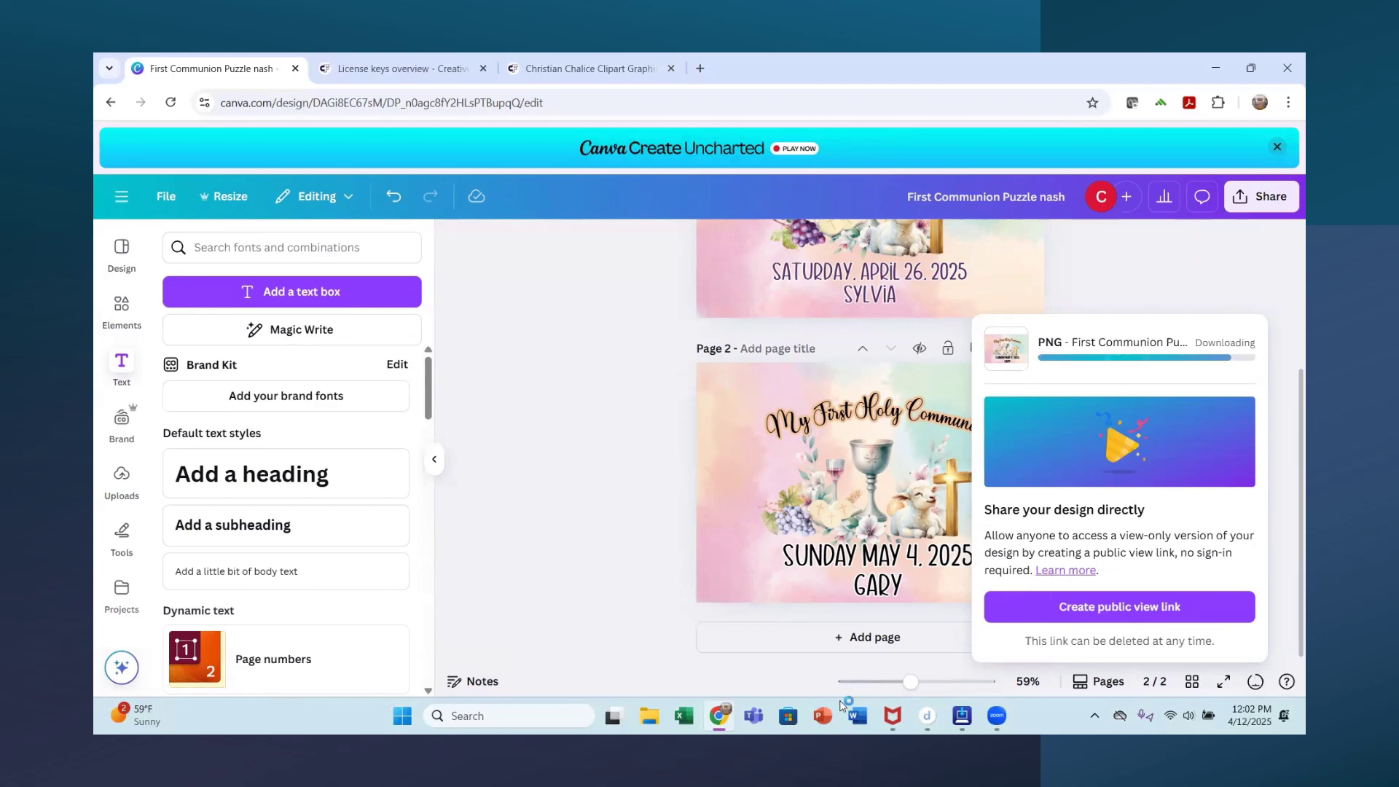
Create a blank Word document set to landscape with zero margins
click(857, 716)
click(310, 240)
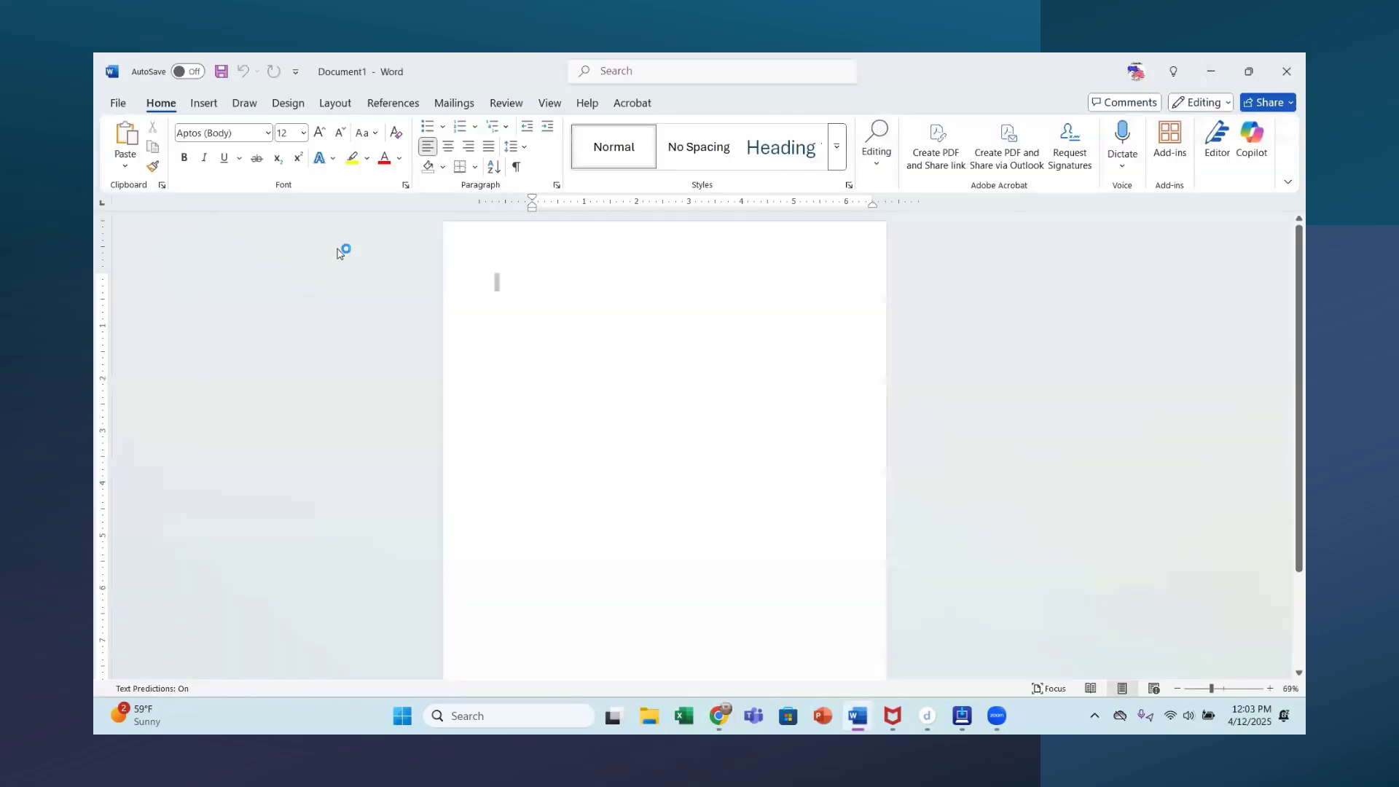
click(335, 103)
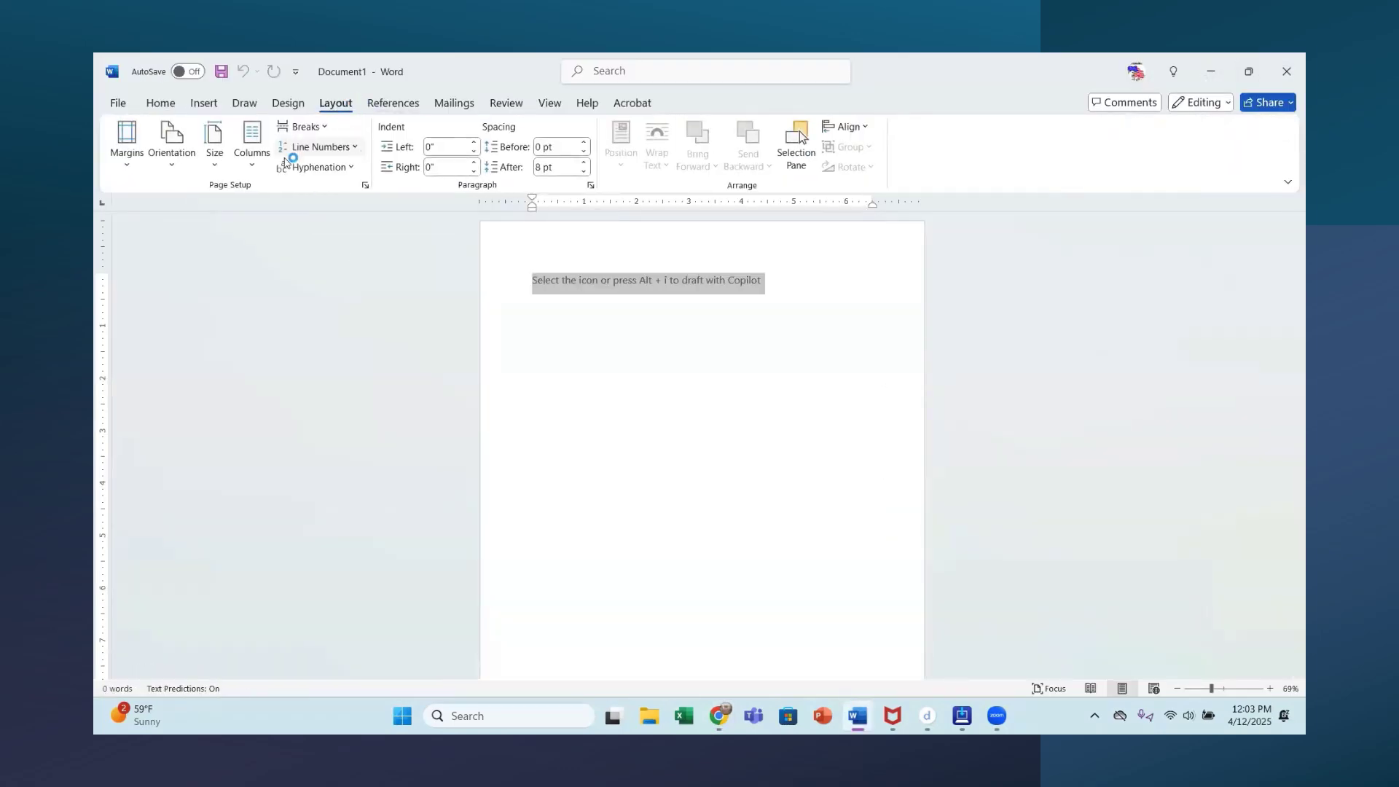
click(175, 172)
click(206, 240)
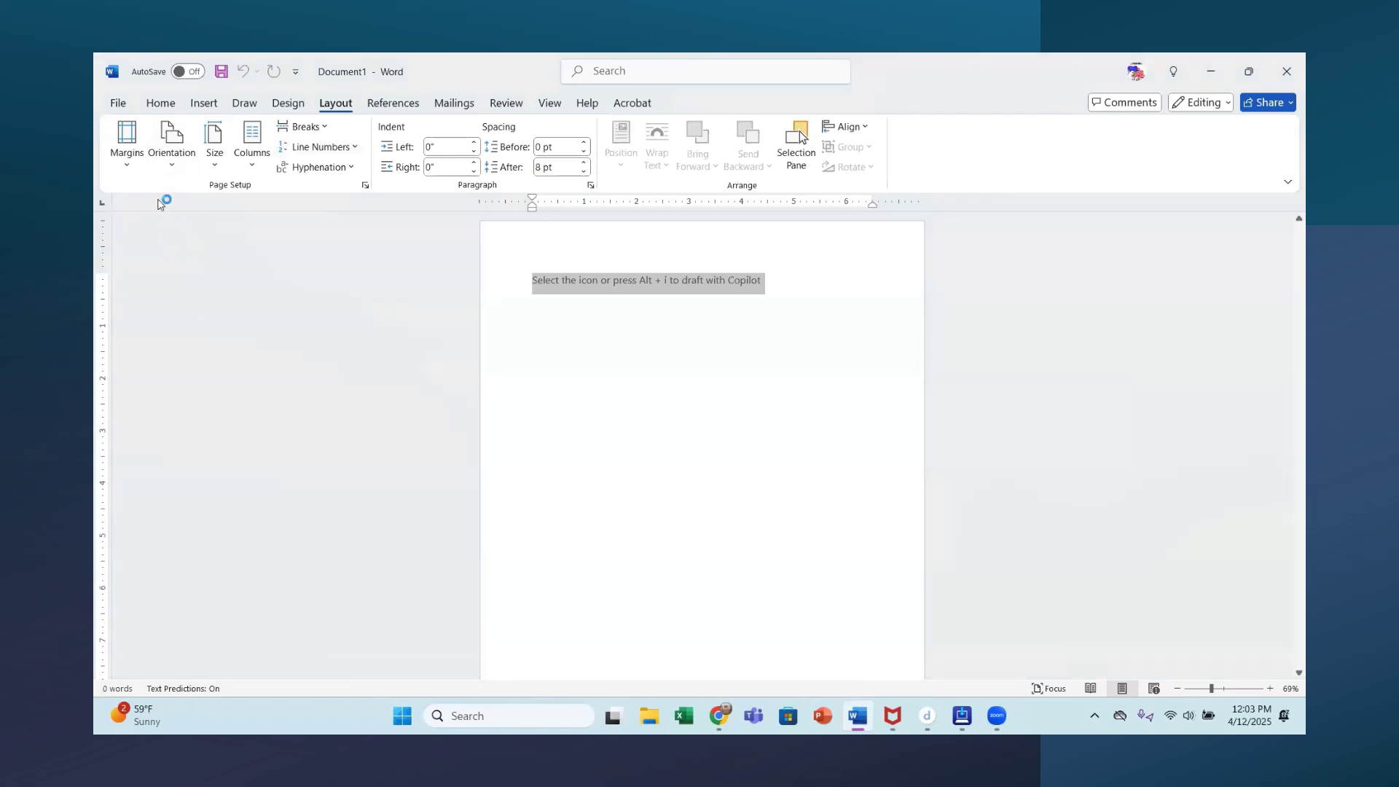
click(126, 146)
click(145, 208)
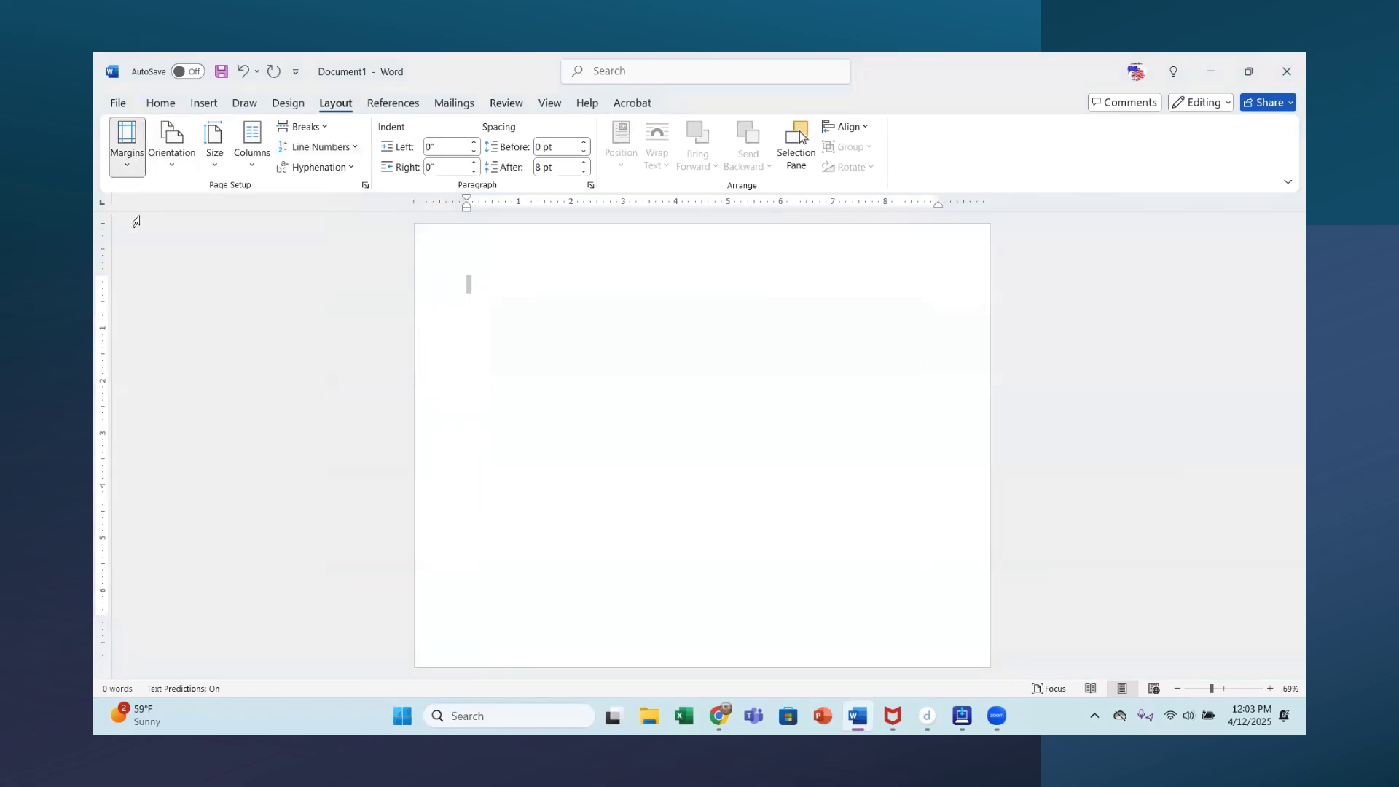
Insert a picture from this device, browsing to the Downloads folder with the Communion PNG
click(203, 103)
click(284, 145)
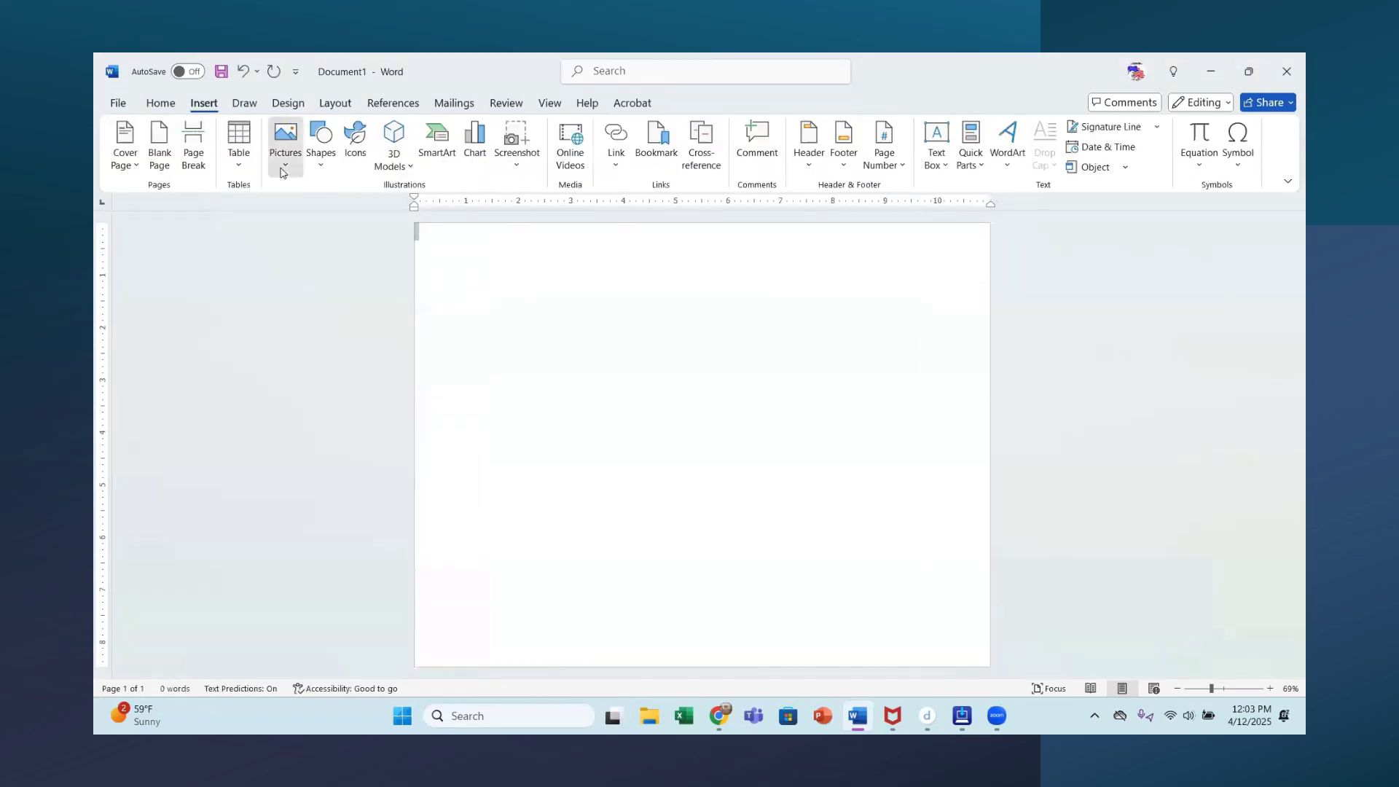
click(312, 218)
scroll(182, 204, up, 5)
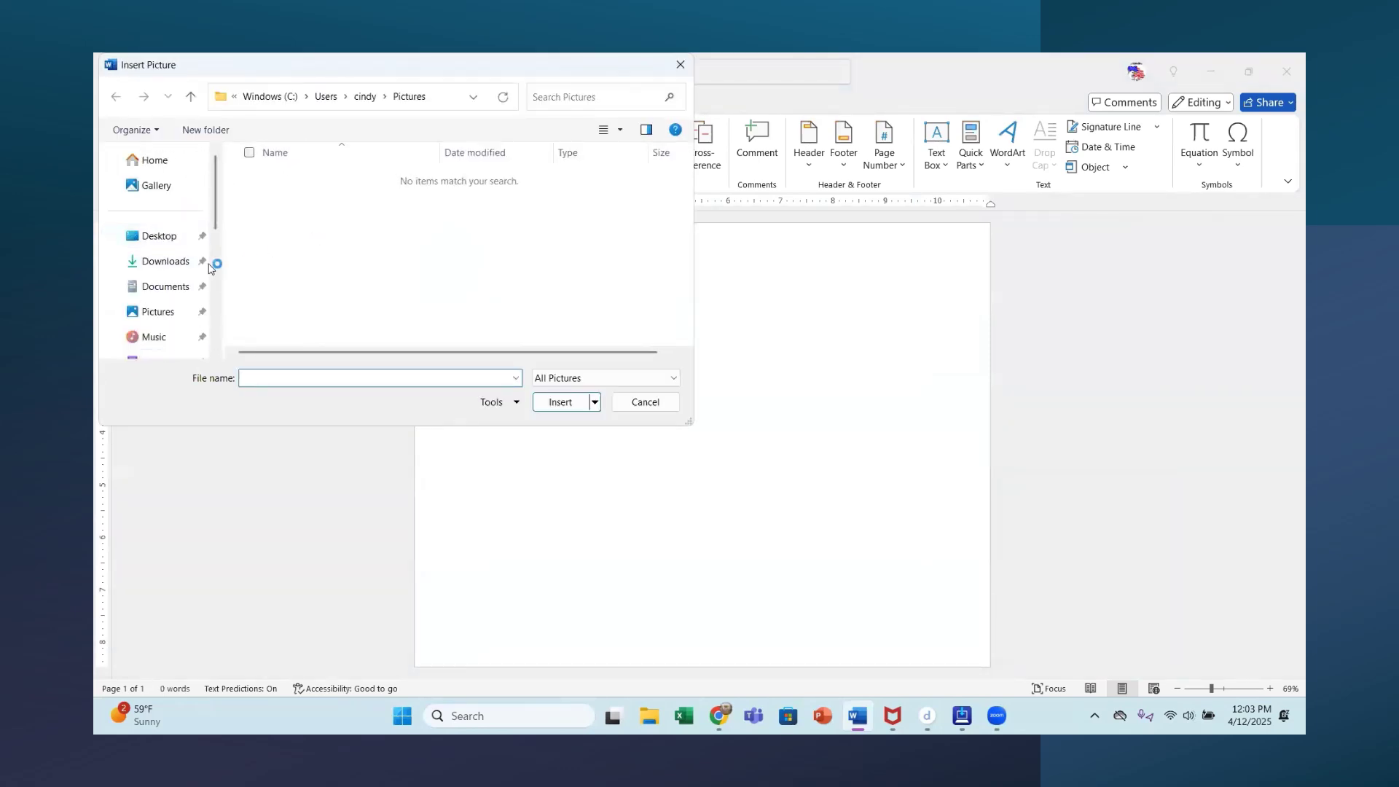
click(168, 267)
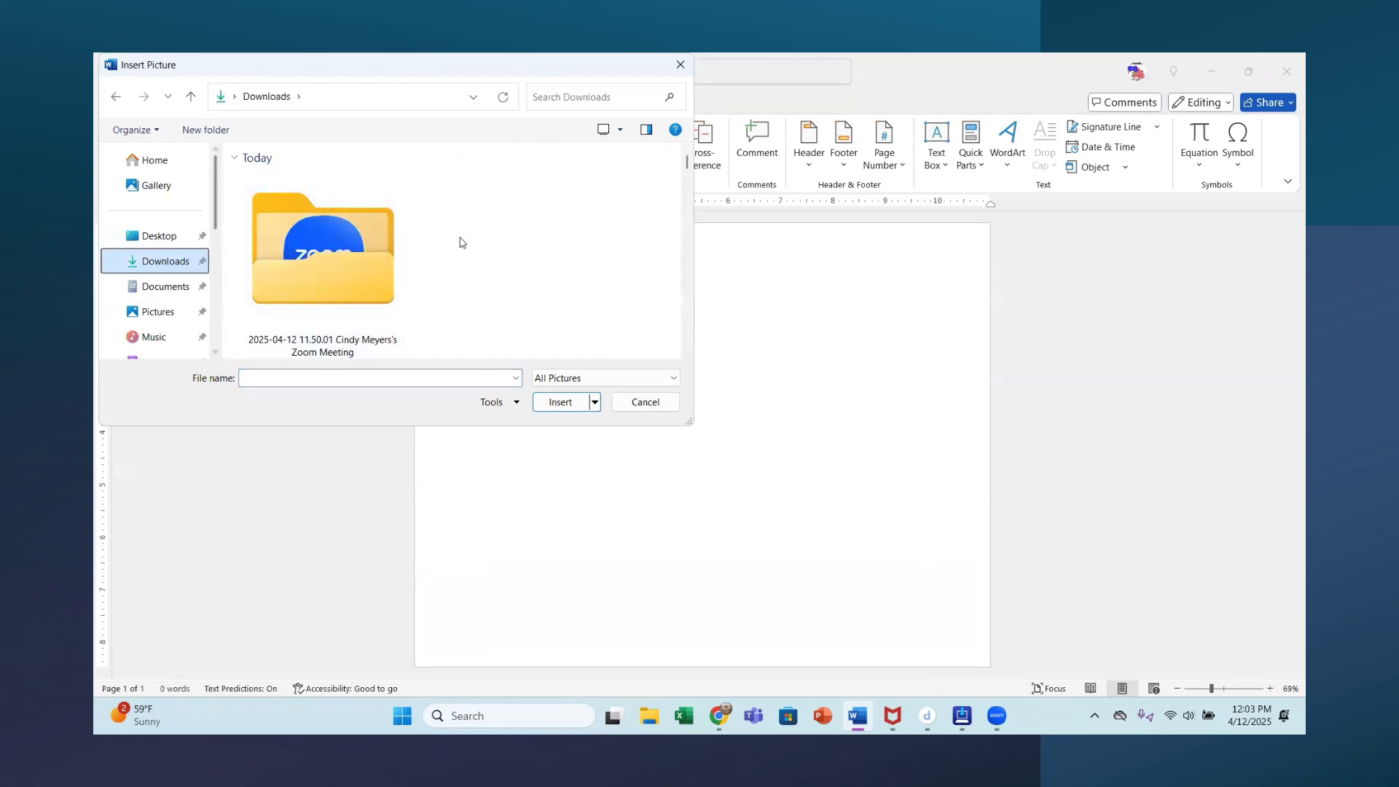
scroll(455, 235, up, 1)
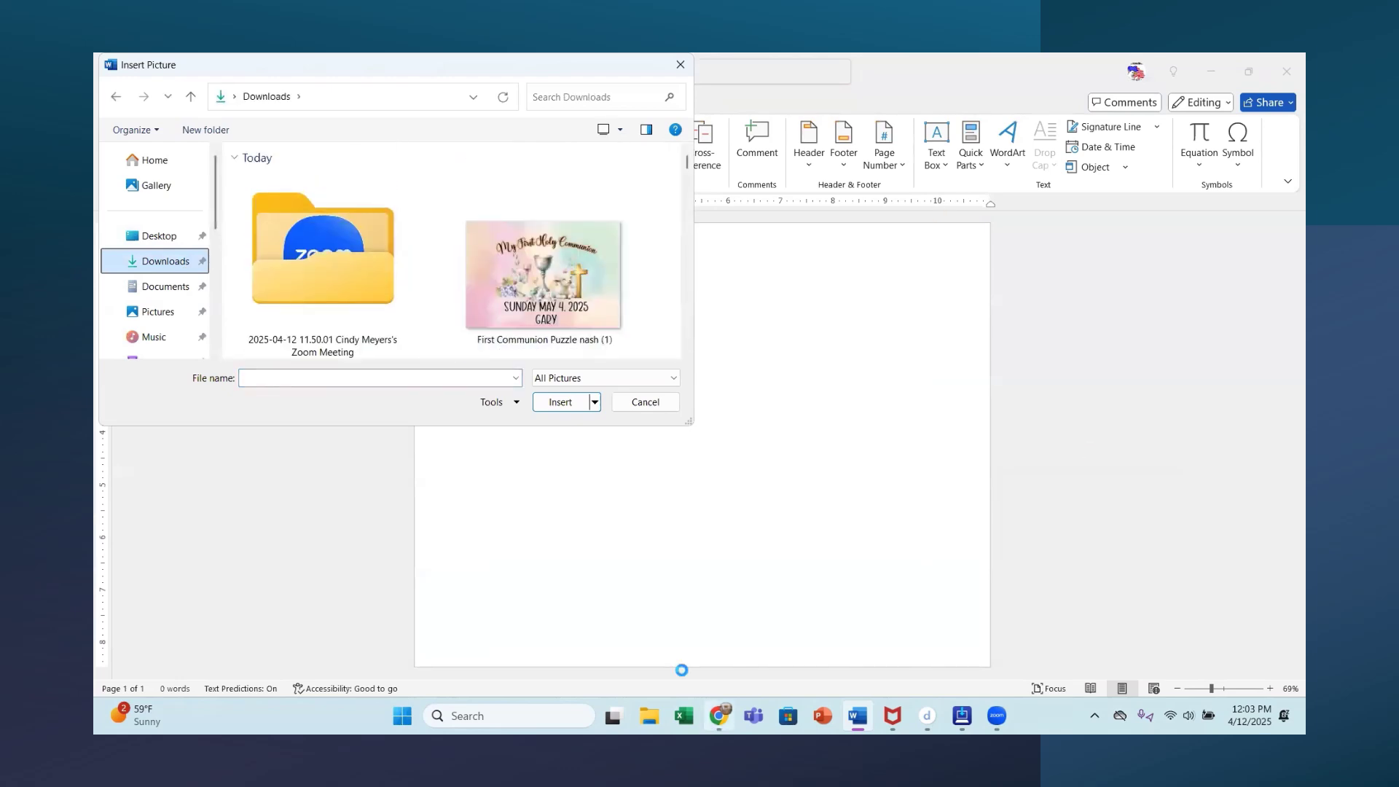
Insert the First Communion Puzzle image, set Through text wrapping, and move it to the page centre
double_click(577, 286)
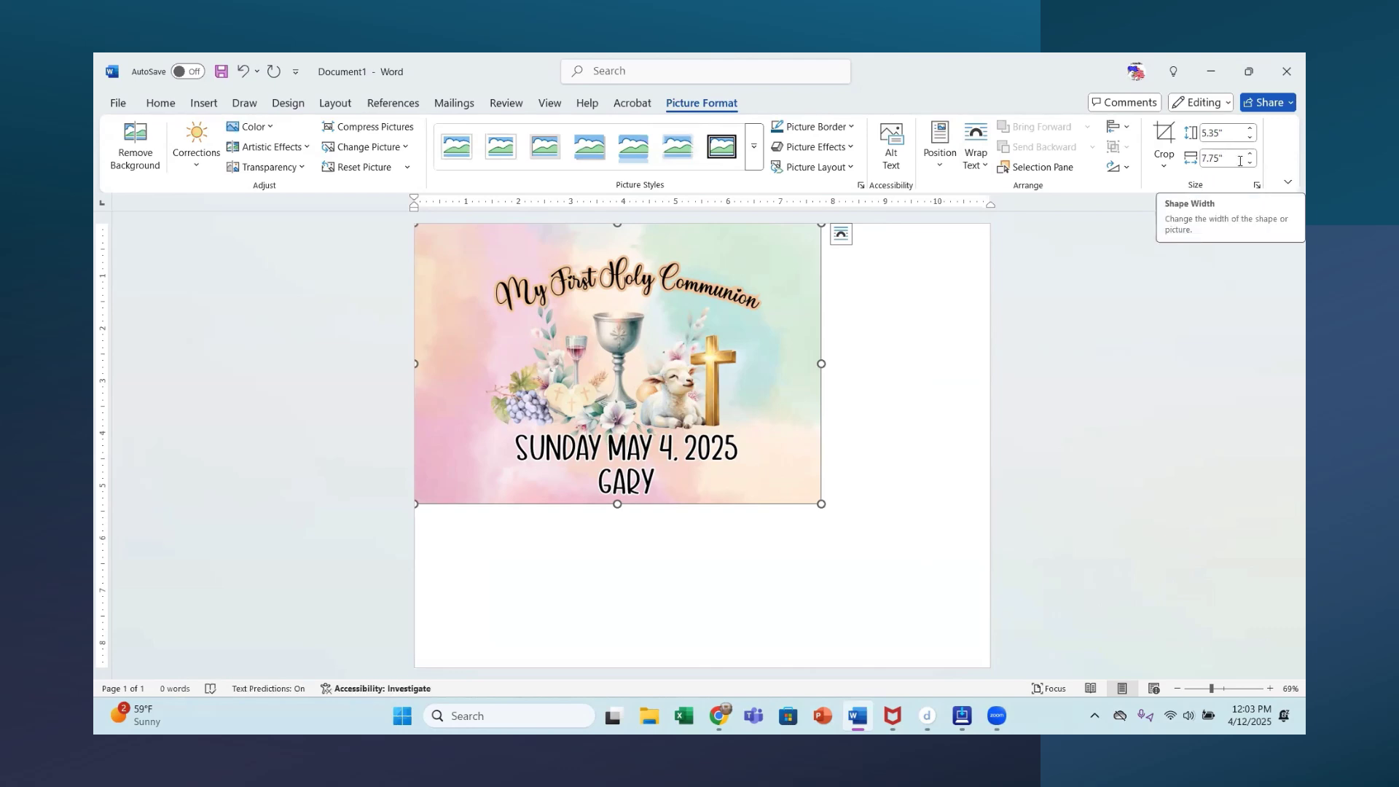
click(840, 237)
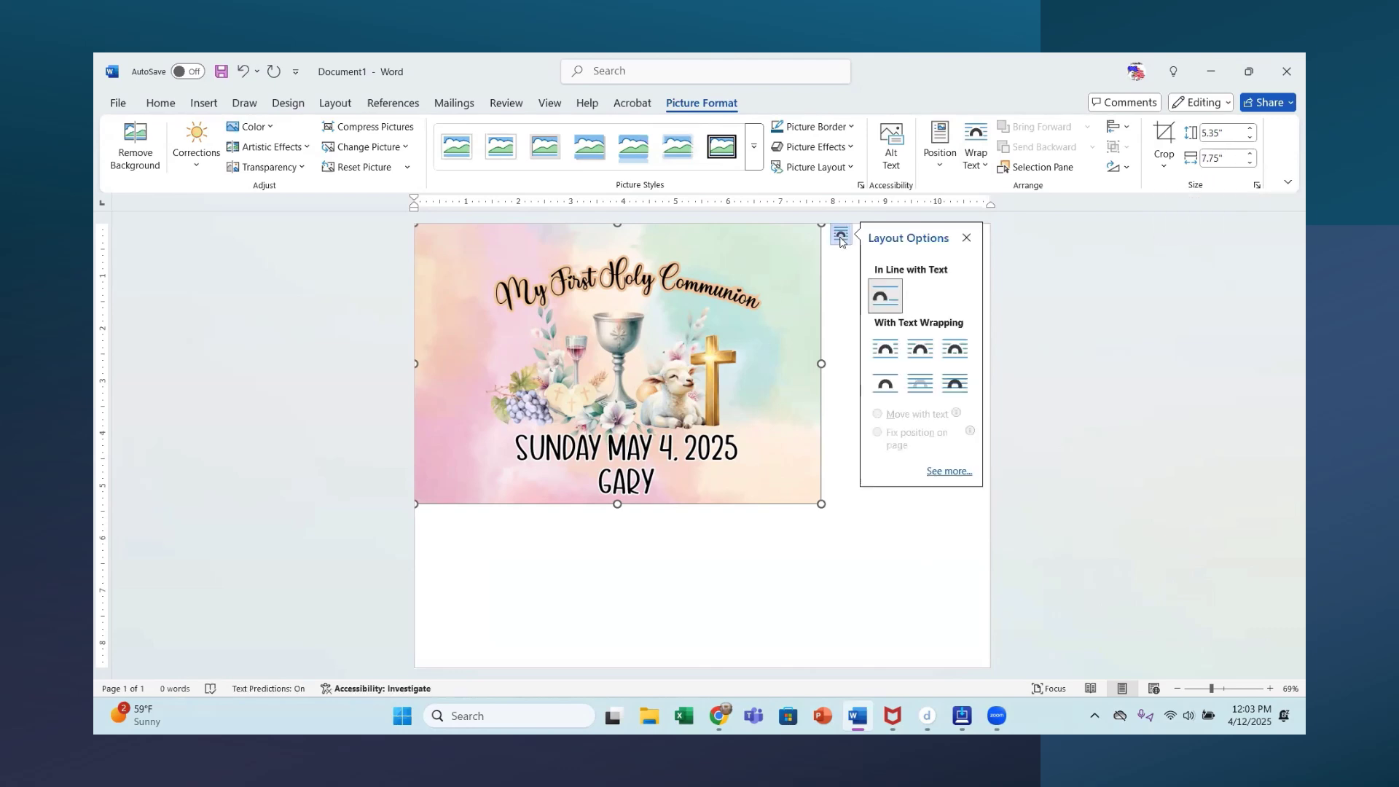
click(956, 350)
drag(651, 347, 737, 441)
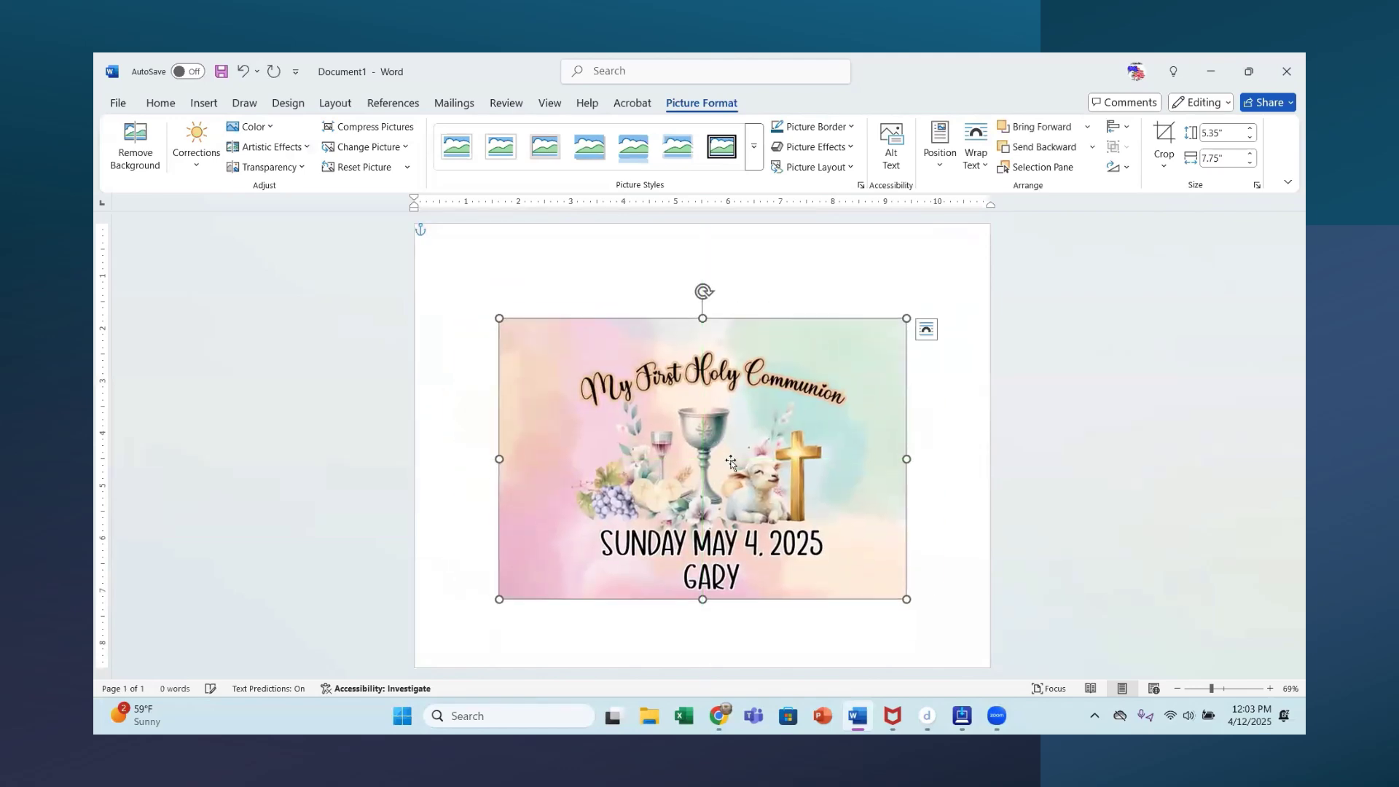